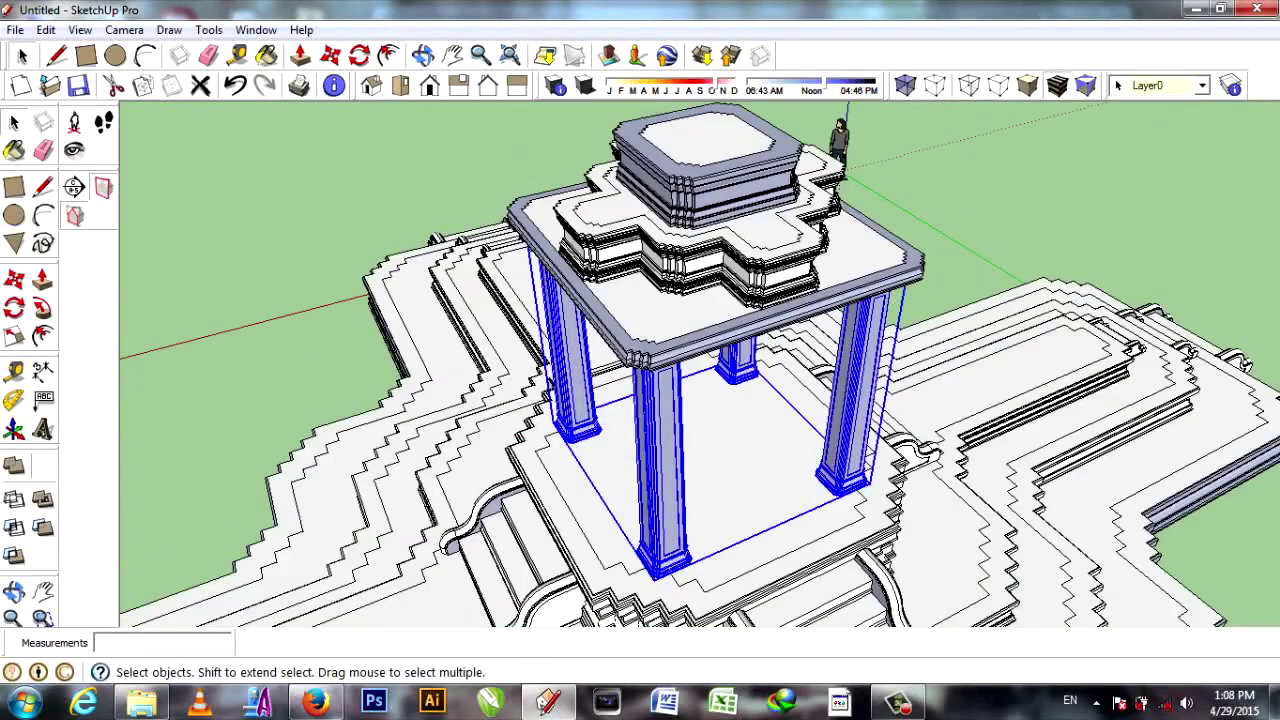
# Paste the copied four-pillar group and scale it down by a factor of 0.76.
pyautogui.hotkey('ctrl', 'v')
pyautogui.press('s')
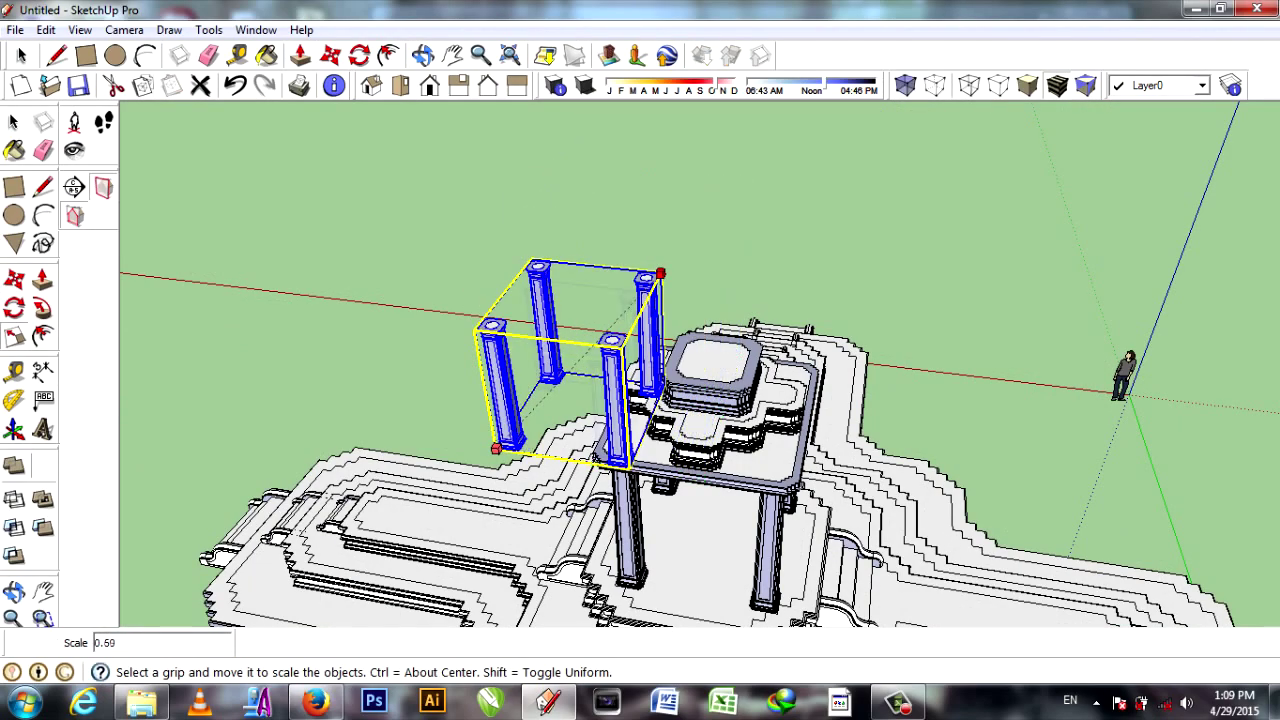
pyautogui.scroll(3, 648, 379)
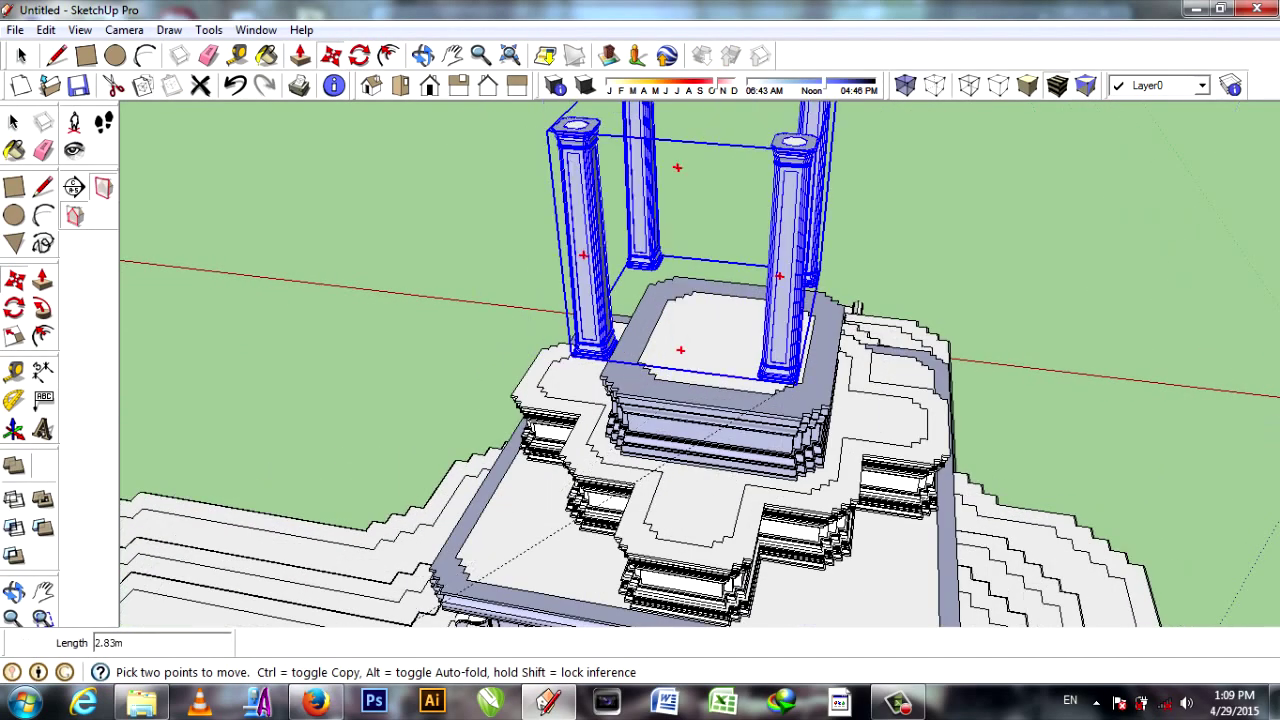
pyautogui.scroll(2, 620, 360)
pyautogui.scroll(2, 650, 360)
pyautogui.moveTo(650, 360)
pyautogui.mouseDown(button='middle')
pyautogui.moveTo(700, 380)
pyautogui.moveTo(460, 365)
pyautogui.mouseUp(button='middle')
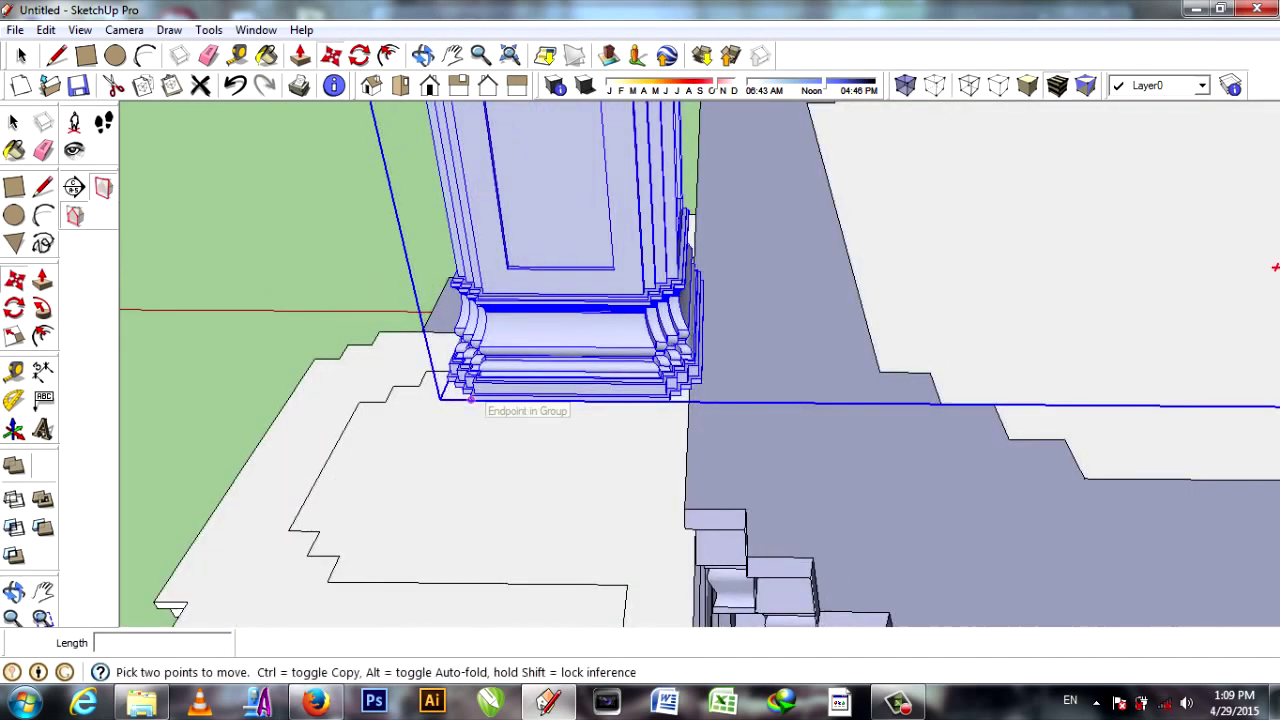
pyautogui.scroll(2, 466, 372)
pyautogui.scroll(-3, 788, 477)
pyautogui.scroll(-3, 788, 477)
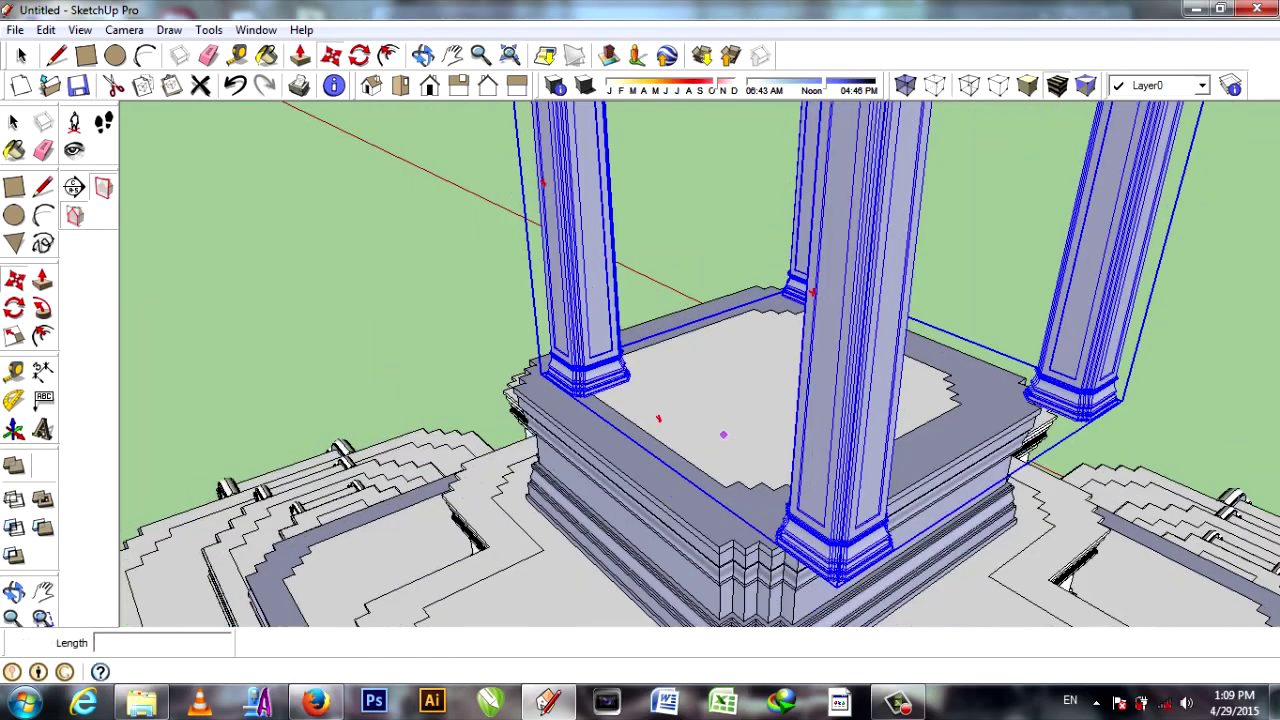
pyautogui.moveTo(788, 477); pyautogui.dragTo(770, 420, button='middle')
pyautogui.press('s')
pyautogui.moveTo(1140, 150); pyautogui.dragTo(1048, 189)
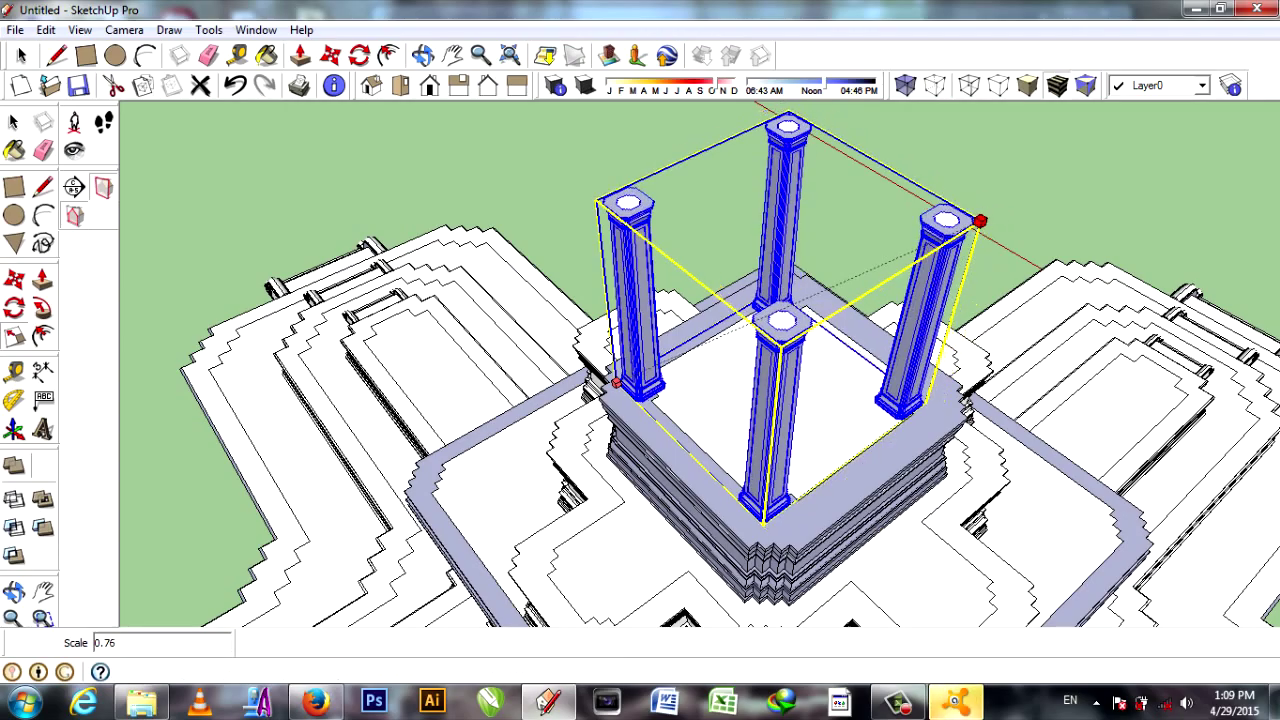
pyautogui.scroll(3, 700, 350)
pyautogui.press('m')
# Move the resized pillars onto the corners of the platform's top tier.
pyautogui.scroll(3, 700, 350)
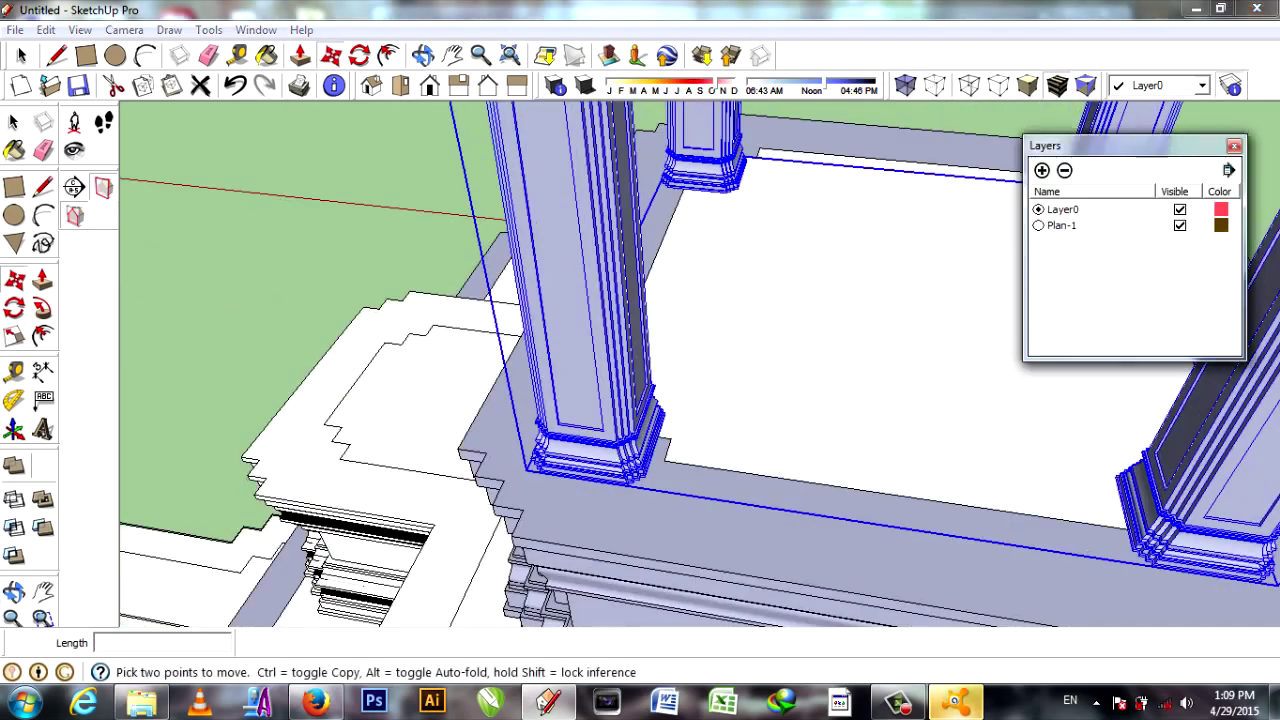
pyautogui.moveTo(640, 400); pyautogui.dragTo(600, 420, button='middle')
pyautogui.scroll(3, 560, 420)
pyautogui.scroll(2, 540, 430)
pyautogui.scroll(2, 518, 432)
pyautogui.scroll(2, 518, 432)
pyautogui.scroll(-4, 540, 380)
pyautogui.click(557, 345)
pyautogui.click(771, 271)
pyautogui.scroll(2, 769, 252)
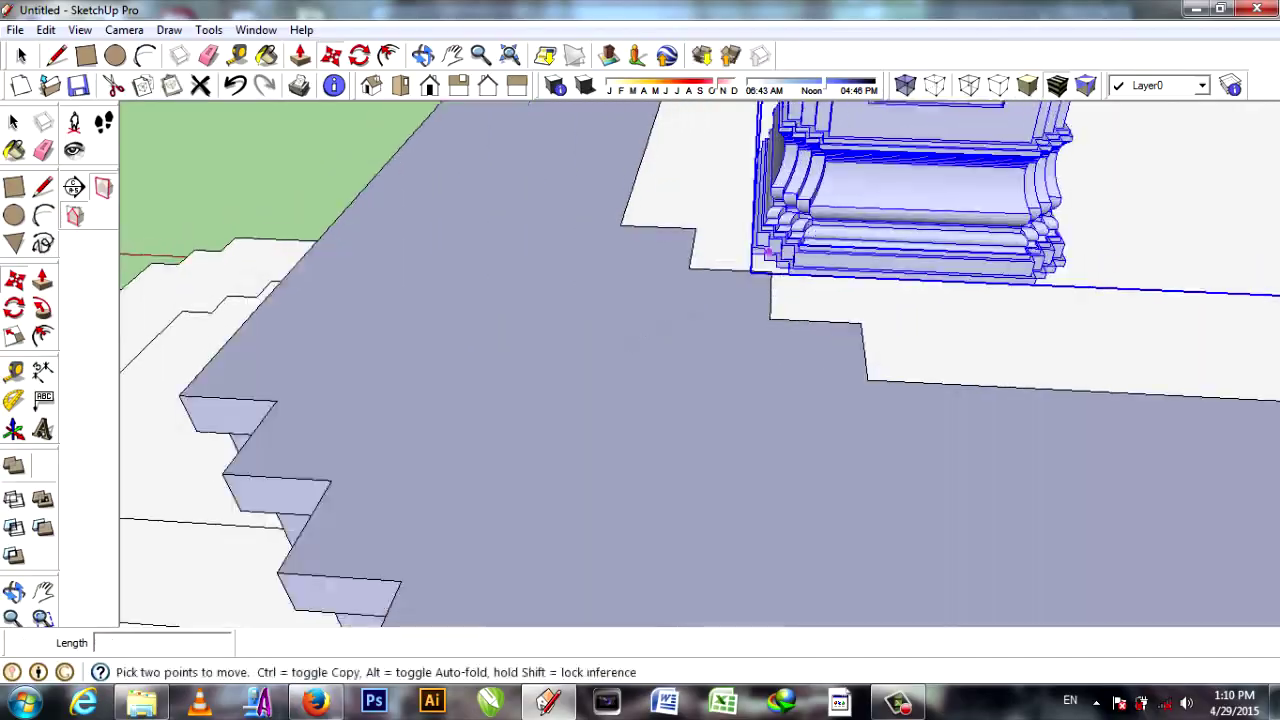
pyautogui.scroll(-3, 769, 252)
pyautogui.scroll(-2, 640, 340)
pyautogui.moveTo(580, 386); pyautogui.dragTo(690, 430, button='middle')
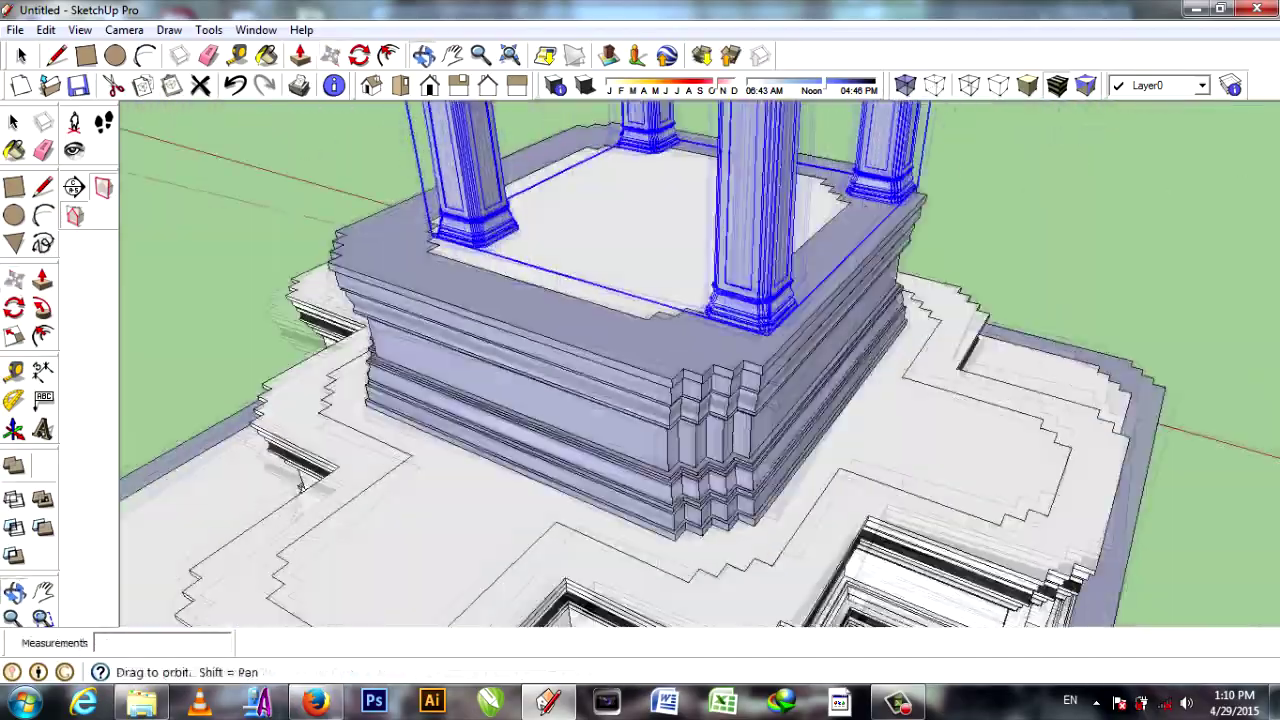
pyautogui.scroll(-3, 300, 485)
pyautogui.scroll(-2, 400, 450)
pyautogui.moveTo(500, 430); pyautogui.dragTo(1085, 241, button='middle')
pyautogui.scroll(4, 648, 400)
pyautogui.scroll(-2, 648, 400)
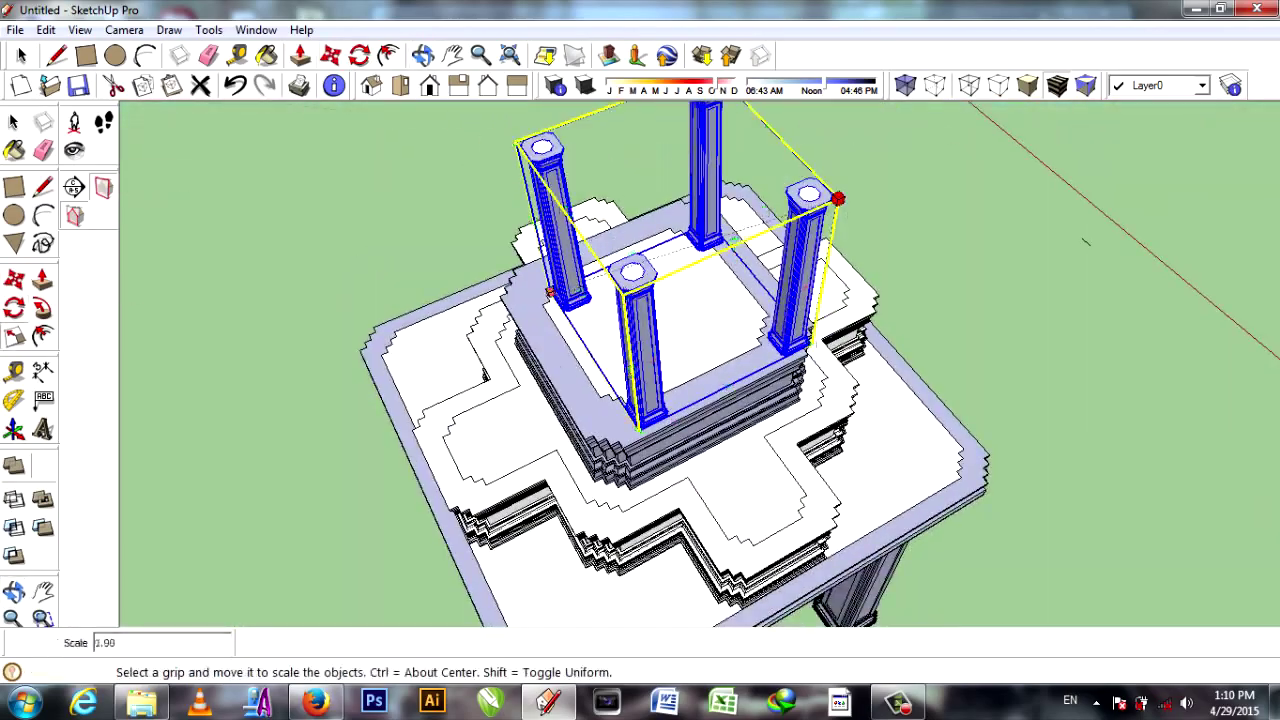
pyautogui.scroll(5, 680, 310)
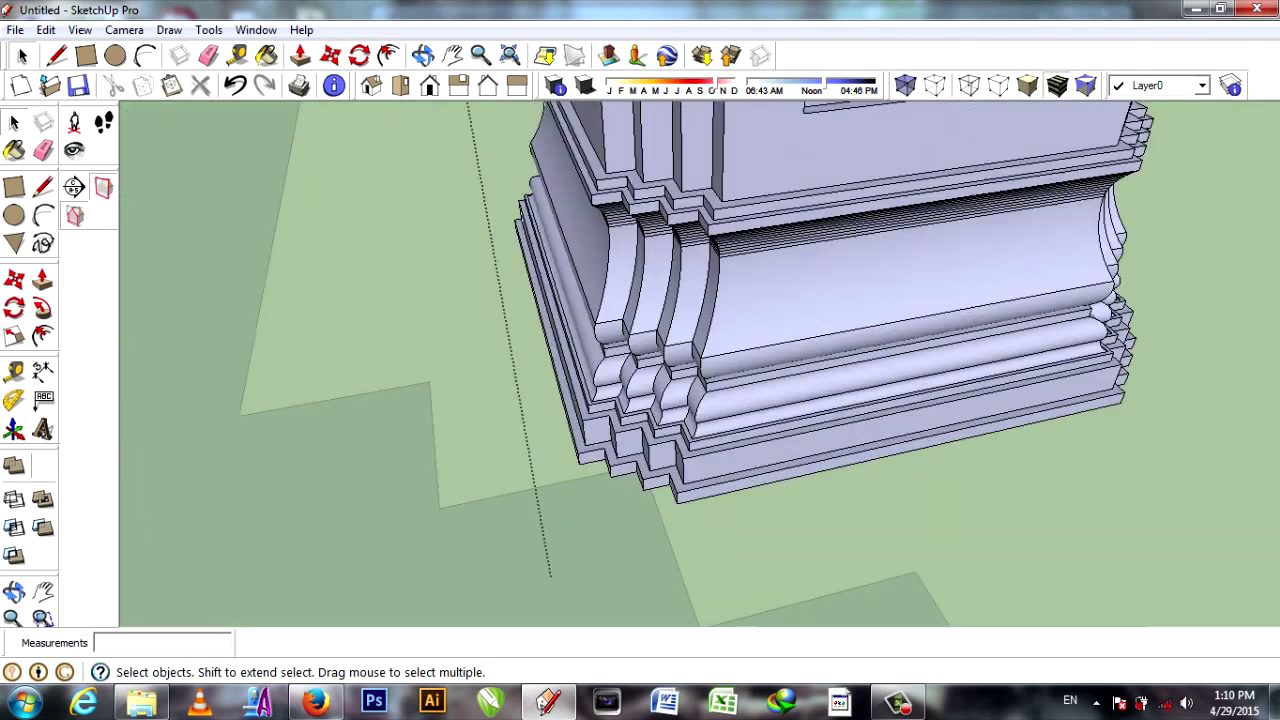
# Snap the first column's base onto the upper tier edge.
pyautogui.click(675, 505)
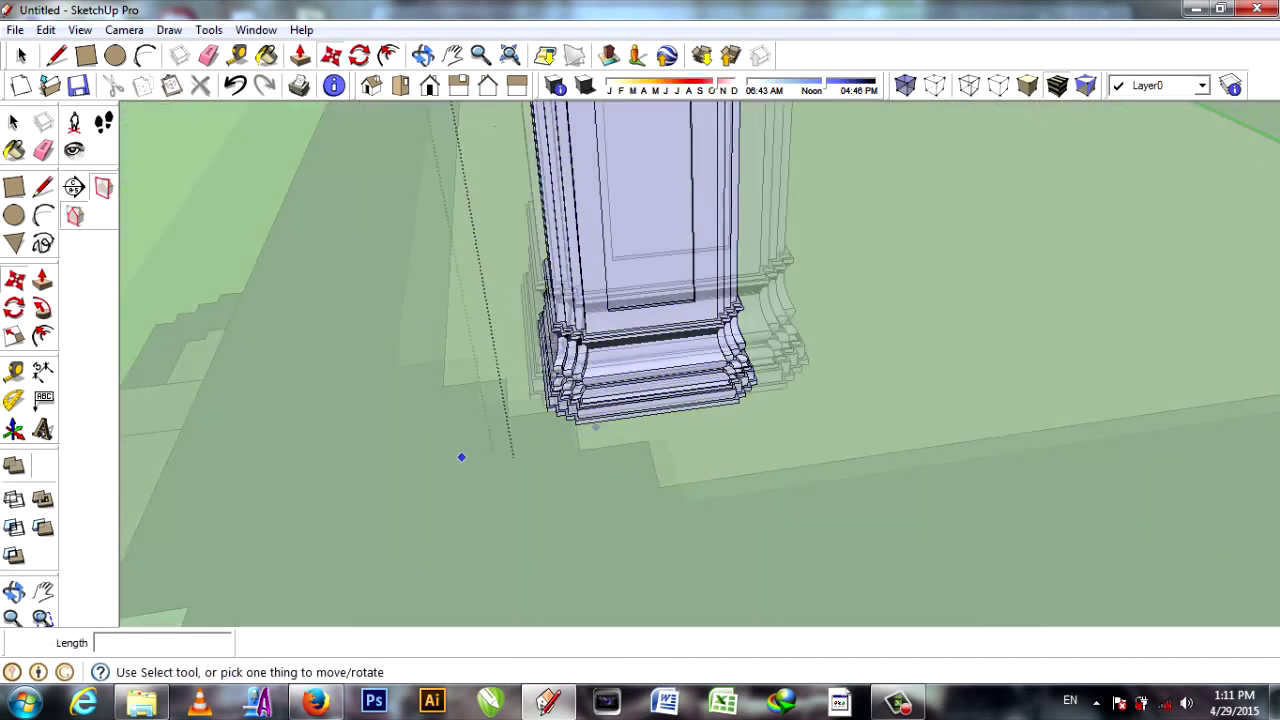
pyautogui.moveTo(670, 596)
pyautogui.mouseDown(button='middle')
pyautogui.moveTo(604, 495)
pyautogui.moveTo(660, 426)
pyautogui.moveTo(414, 409)
pyautogui.moveTo(624, 176)
pyautogui.mouseUp(button='middle')
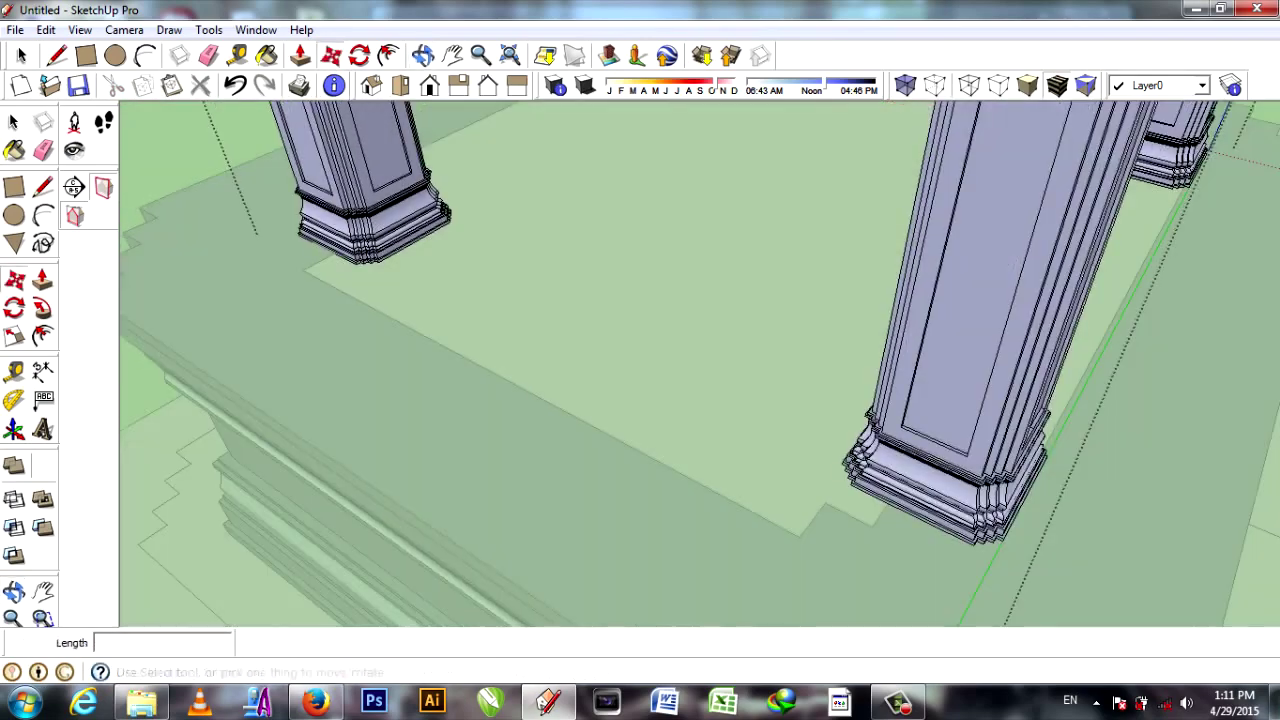
pyautogui.scroll(3, 968, 556)
pyautogui.click(993, 546)
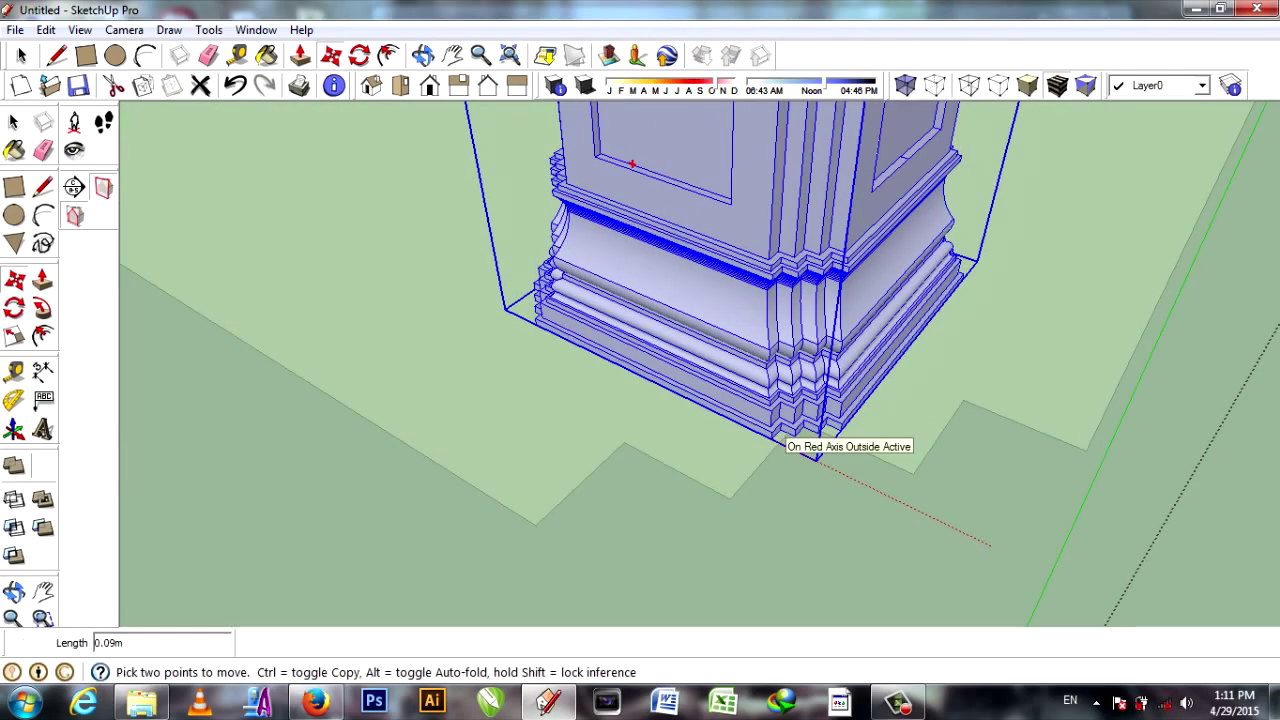
pyautogui.scroll(-3, 815, 456)
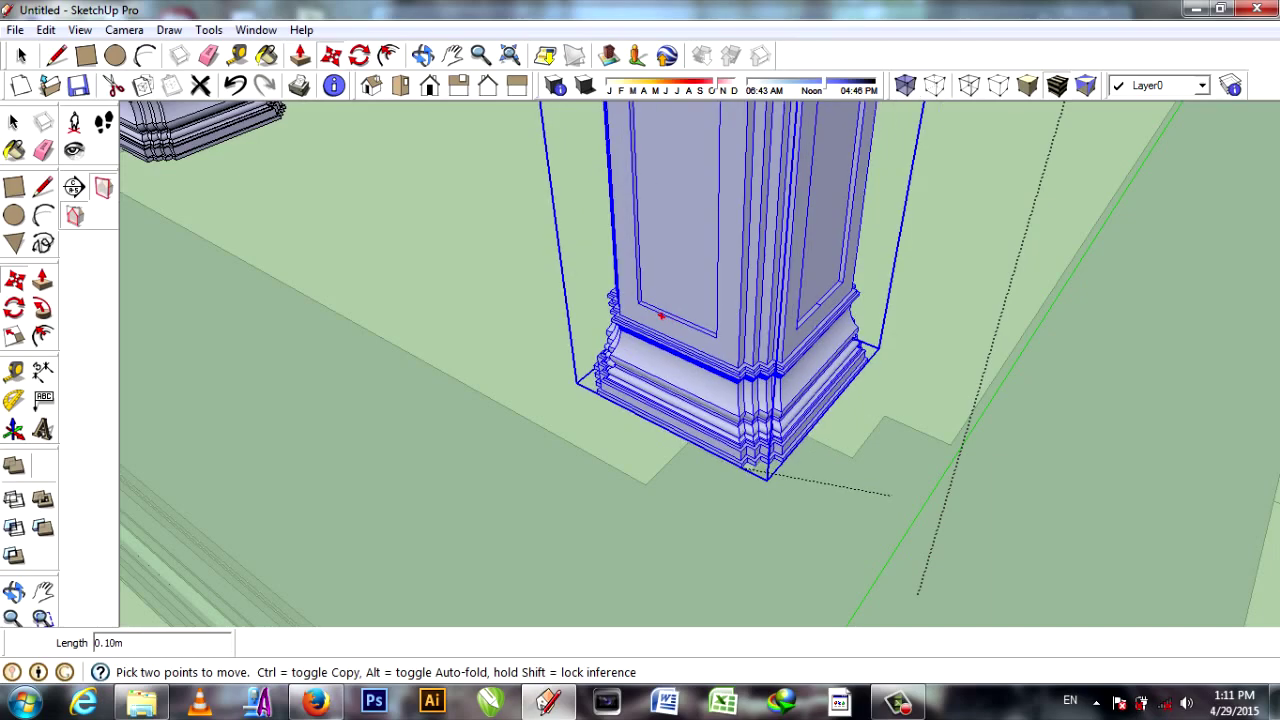
pyautogui.click(752, 470)
# Align another column's base corner onto the tier edge.
pyautogui.scroll(2, 826, 505)
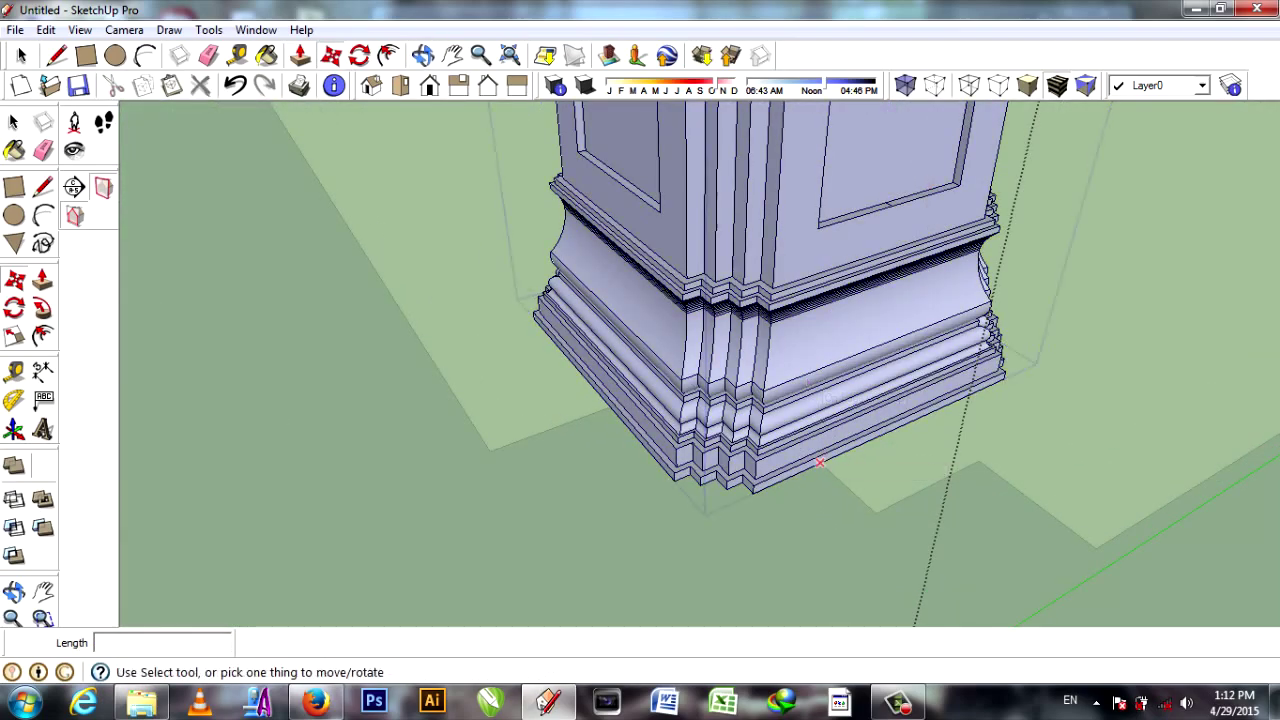
pyautogui.moveTo(819, 463); pyautogui.dragTo(711, 567, button='middle')
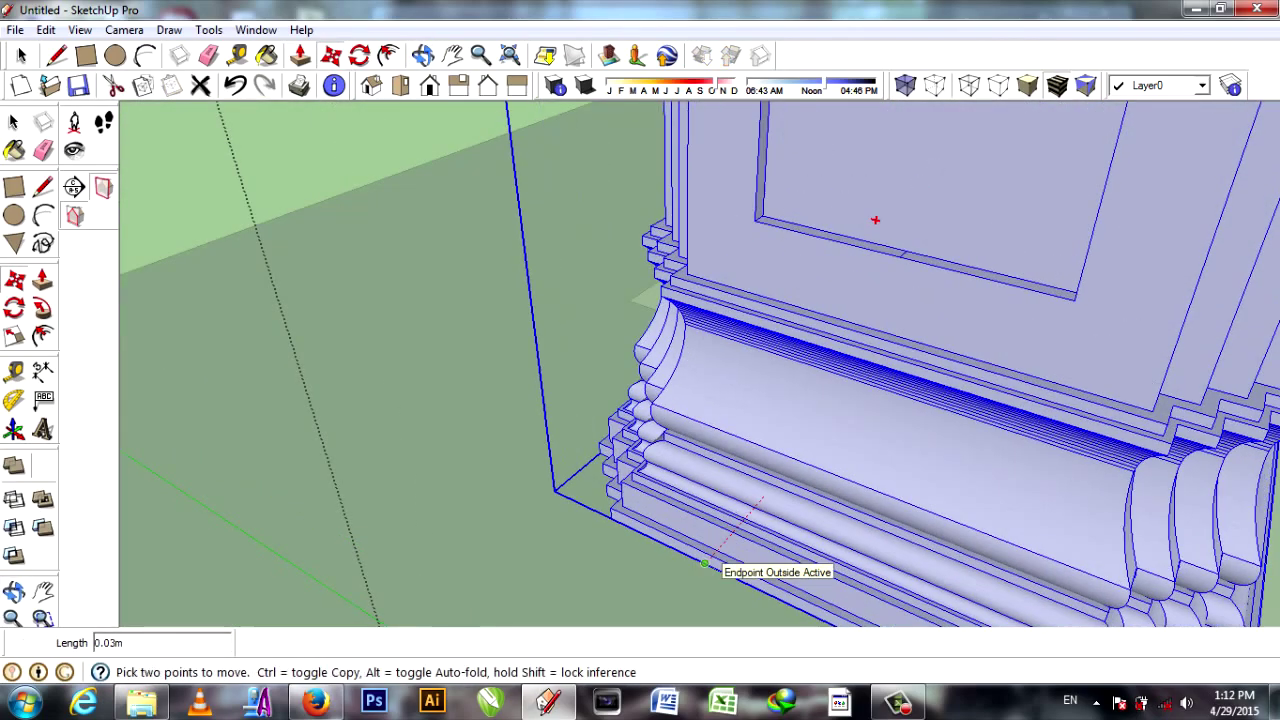
pyautogui.scroll(-5, 771, 571)
pyautogui.moveTo(686, 400); pyautogui.dragTo(655, 560, button='middle')
pyautogui.scroll(2, 660, 555)
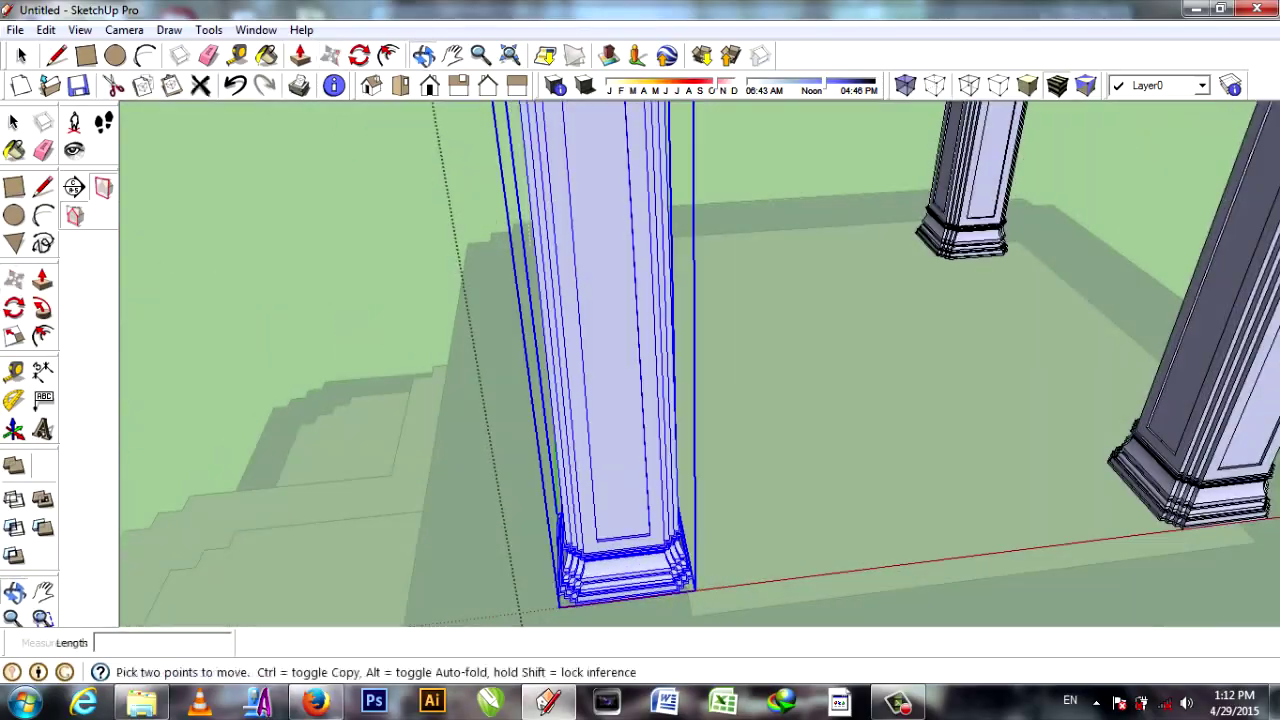
pyautogui.scroll(2, 700, 545)
pyautogui.scroll(1, 750, 537)
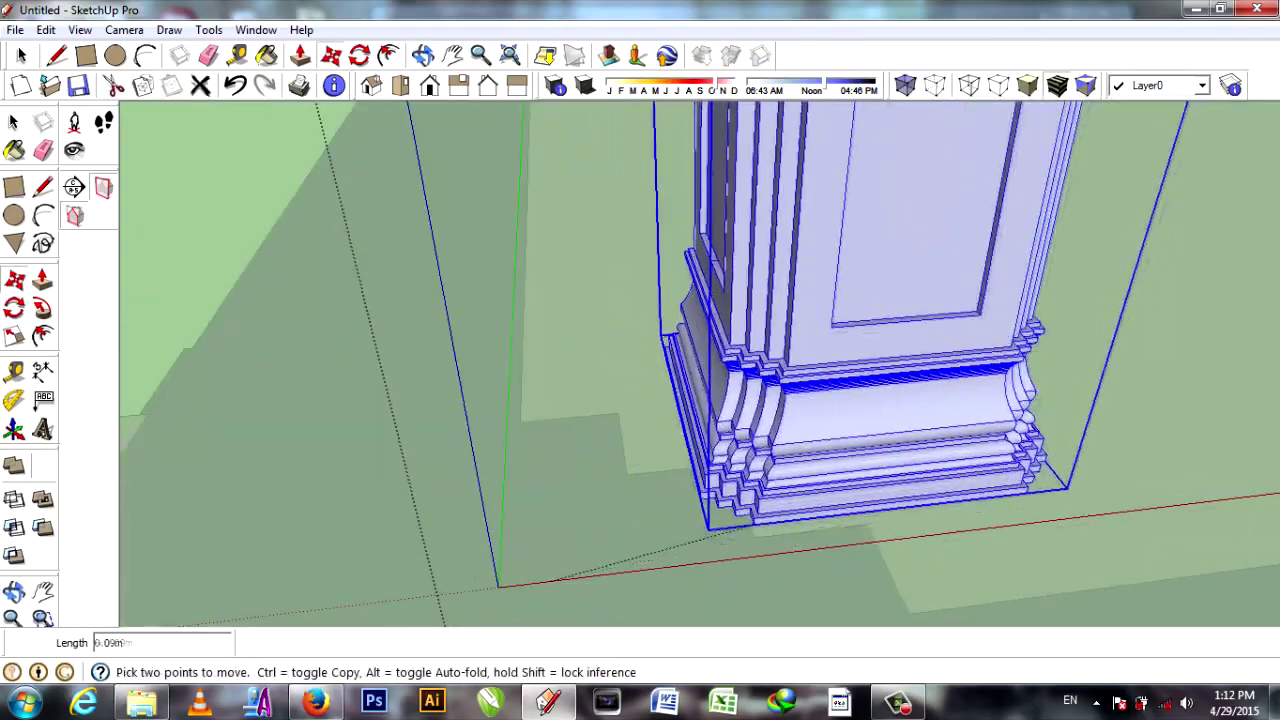
pyautogui.scroll(2, 750, 540)
pyautogui.moveTo(608, 578); pyautogui.dragTo(776, 507, button='middle')
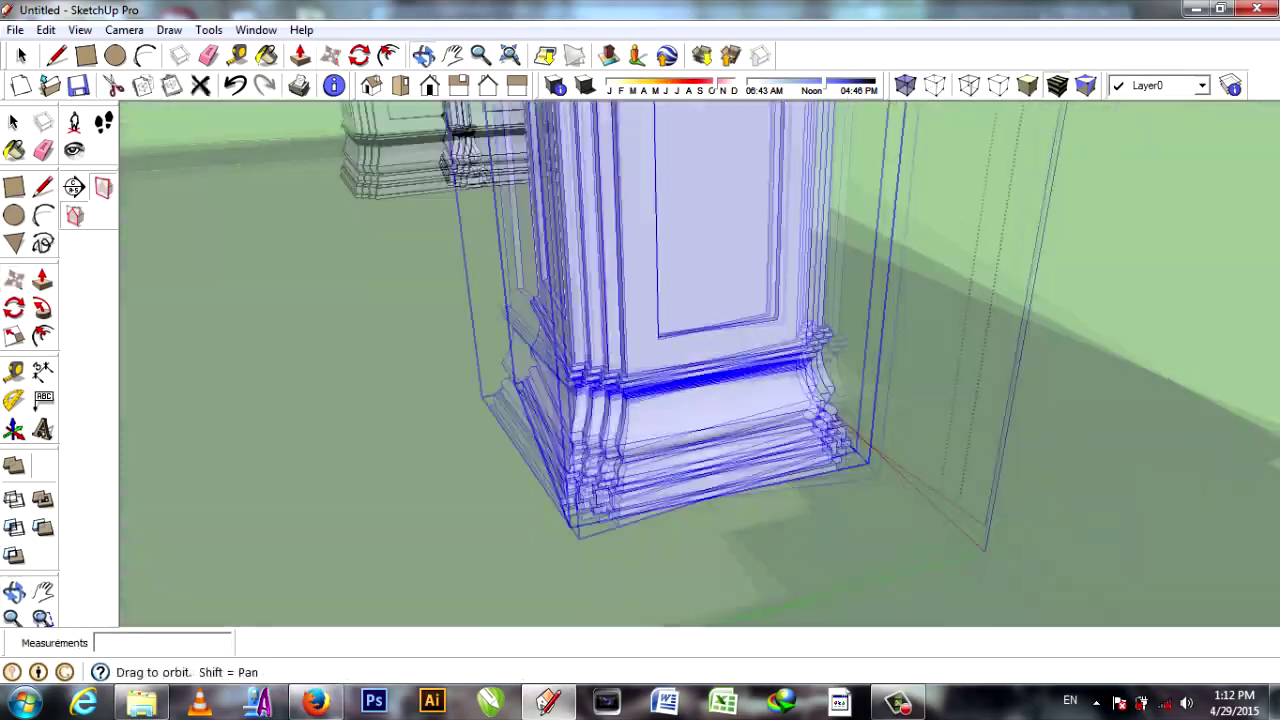
pyautogui.scroll(-2, 760, 530)
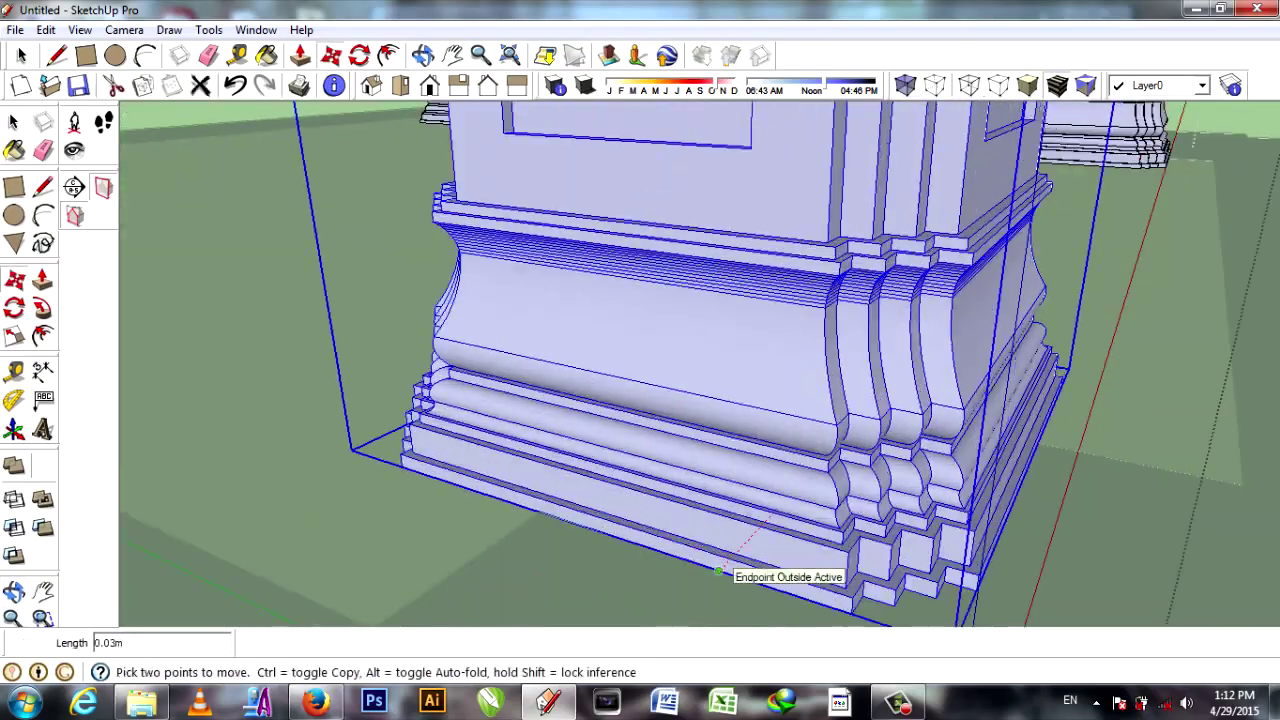
pyautogui.scroll(-3, 760, 540)
pyautogui.moveTo(857, 366); pyautogui.dragTo(893, 517, button='middle')
pyautogui.scroll(3, 893, 517)
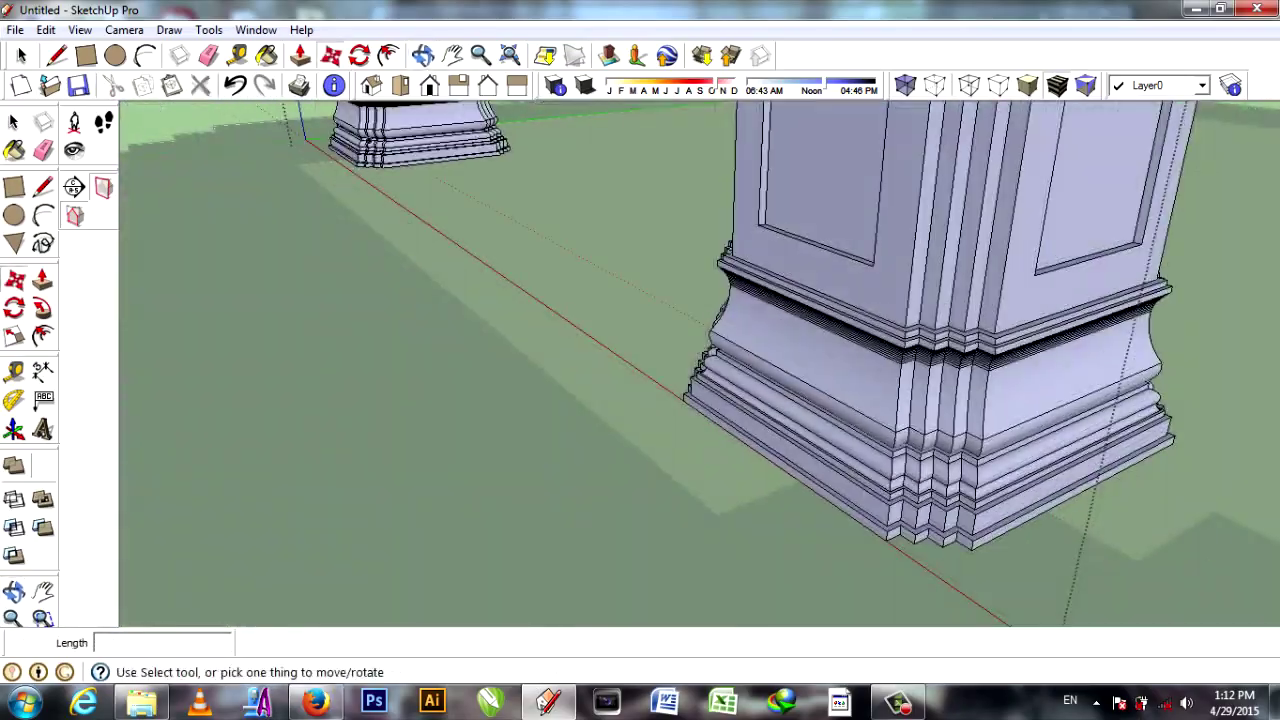
pyautogui.moveTo(1045, 503)
pyautogui.mouseDown(button='middle')
pyautogui.moveTo(1034, 371)
pyautogui.moveTo(783, 450)
pyautogui.mouseUp(button='middle')
pyautogui.scroll(-3, 1034, 371)
pyautogui.scroll(3, 783, 450)
pyautogui.scroll(2, 783, 480)
pyautogui.click(785, 520)
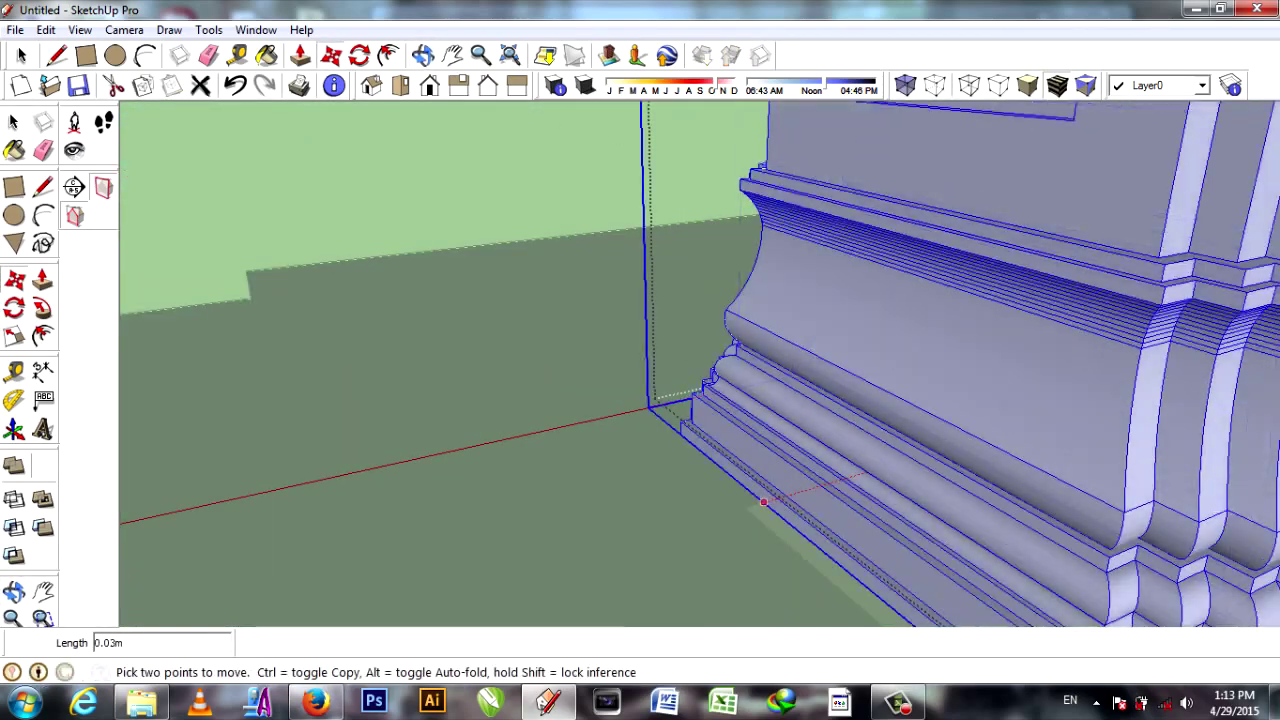
pyautogui.moveTo(785, 520); pyautogui.dragTo(806, 518, button='middle')
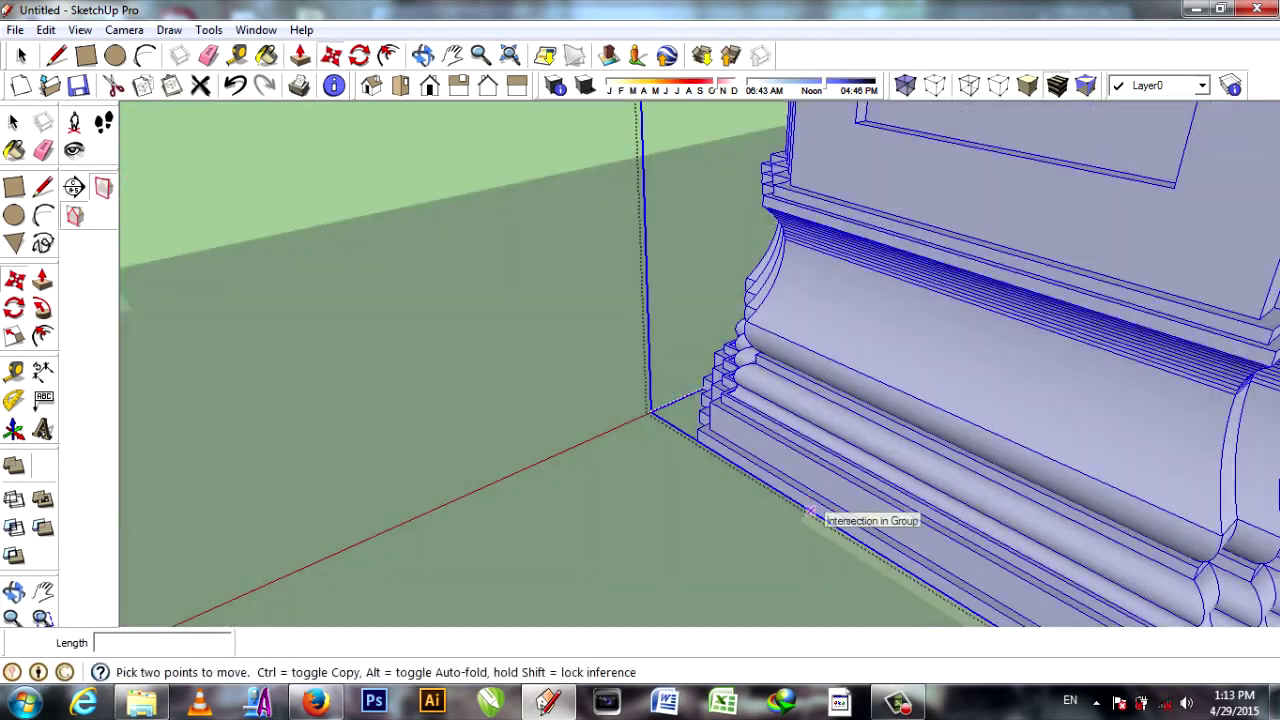
pyautogui.click(806, 518)
# Check all four columns from above and exit the pillar group.
pyautogui.moveTo(540, 386); pyautogui.dragTo(846, 449, button='middle')
pyautogui.scroll(-5, 846, 449)
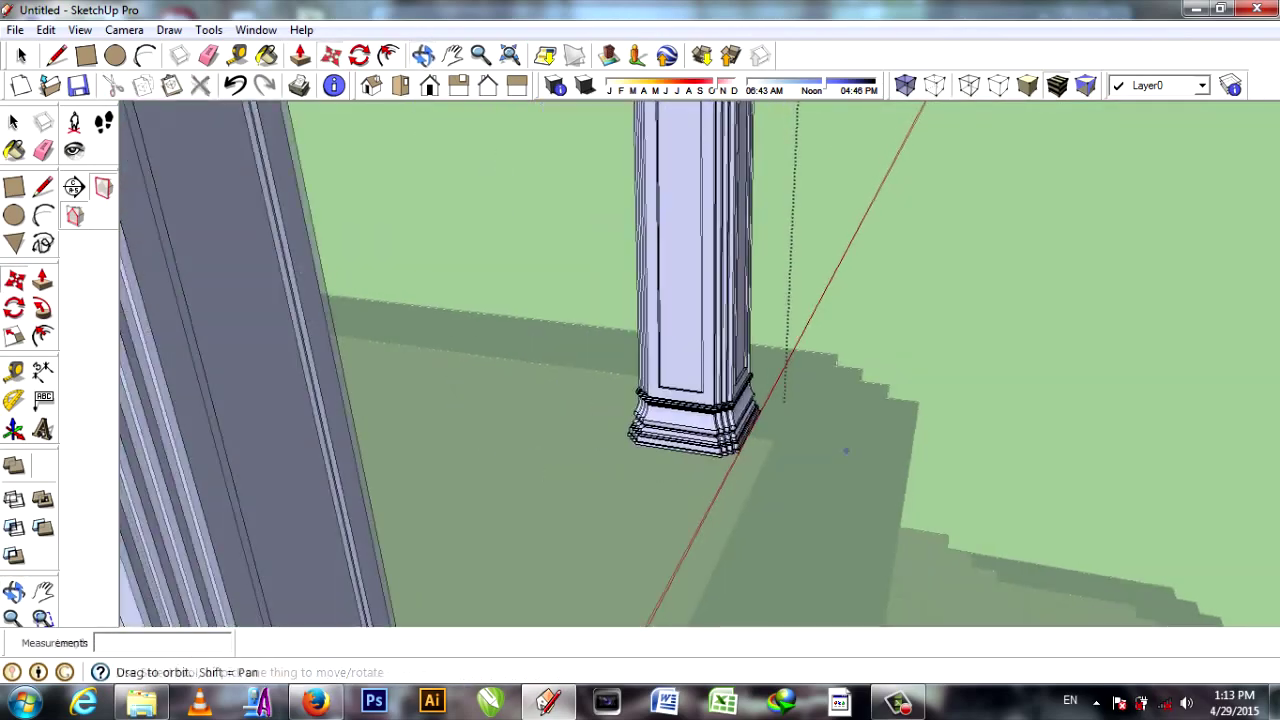
pyautogui.scroll(-5, 693, 336)
pyautogui.moveTo(693, 336); pyautogui.dragTo(580, 300, button='middle')
pyautogui.scroll(5, 575, 285)
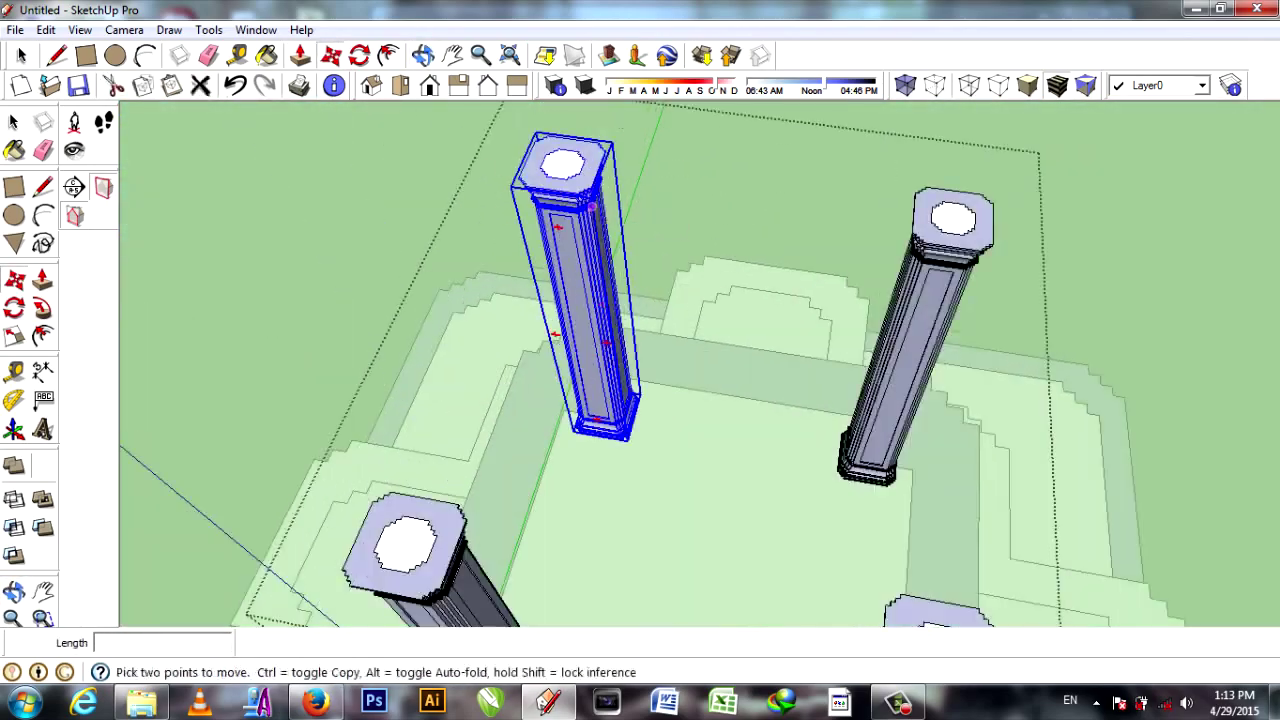
pyautogui.scroll(2, 580, 300)
pyautogui.press('Escape')
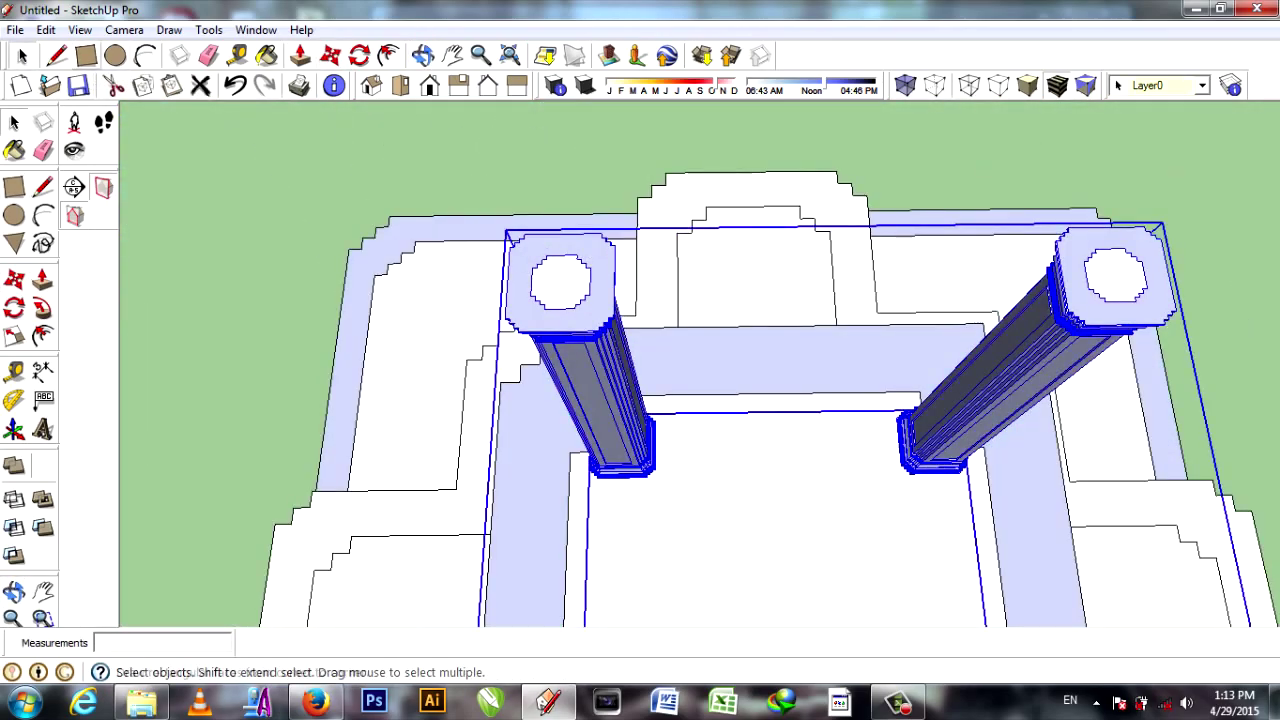
# Draw a rectangular roof plate spanning the tops of the four columns.
pyautogui.click(518, 241)
pyautogui.scroll(-5, 518, 241)
pyautogui.scroll(5, 859, 549)
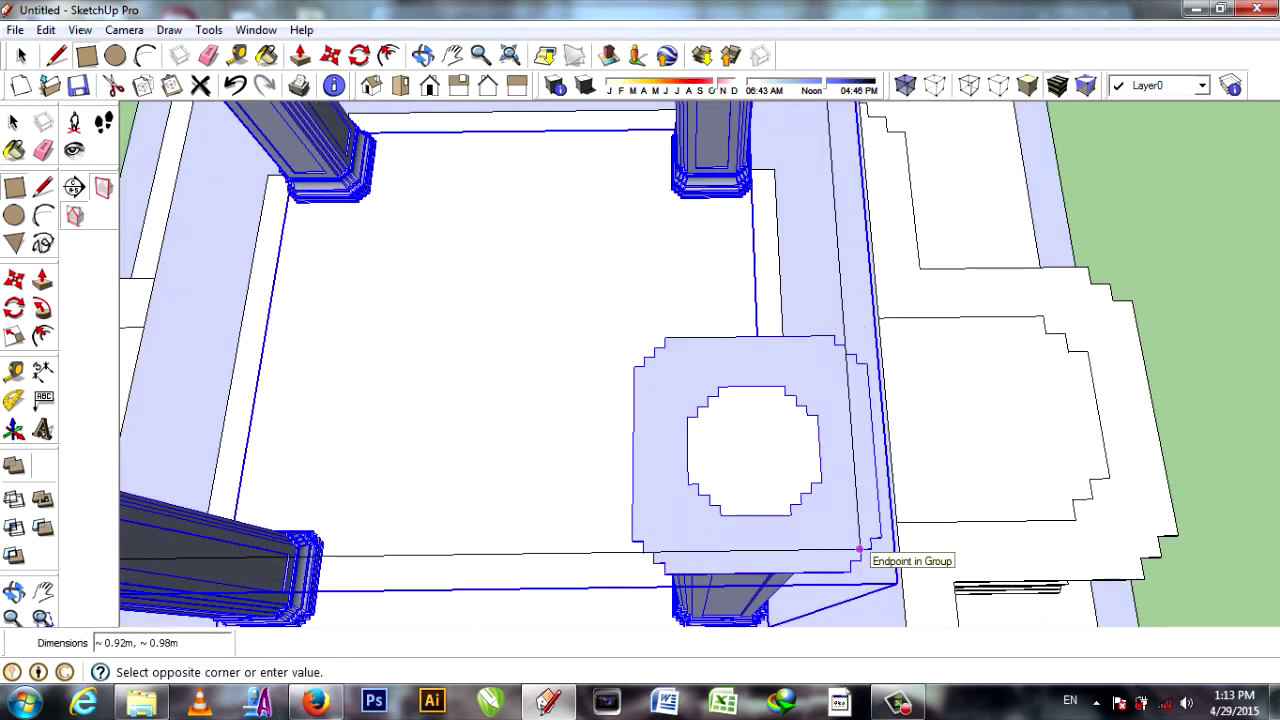
pyautogui.click(859, 549)
pyautogui.scroll(-2, 757, 423)
pyautogui.scroll(-5, 654, 346)
pyautogui.moveTo(654, 346); pyautogui.dragTo(640, 300, button='middle')
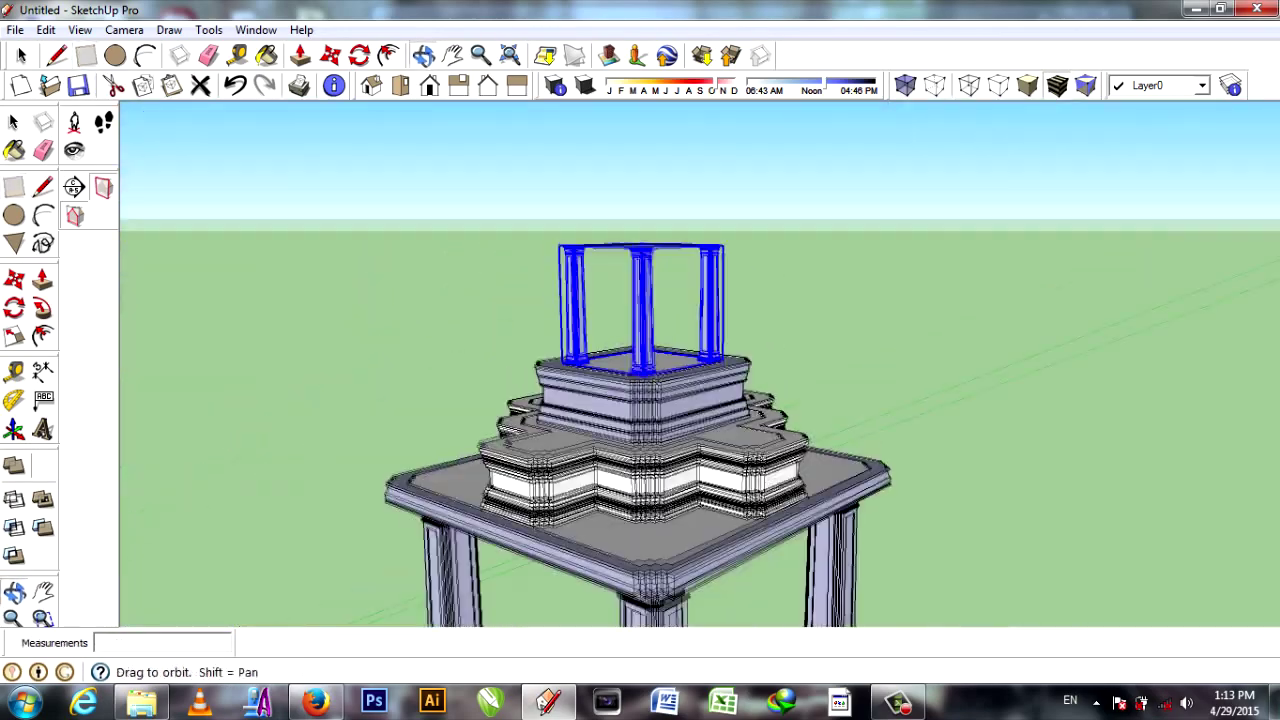
pyautogui.press('space')
pyautogui.scroll(-3, 660, 380)
pyautogui.scroll(6, 700, 300)
pyautogui.scroll(-2, 700, 350)
pyautogui.scroll(5, 700, 350)
pyautogui.moveTo(700, 350); pyautogui.dragTo(720, 330, button='middle')
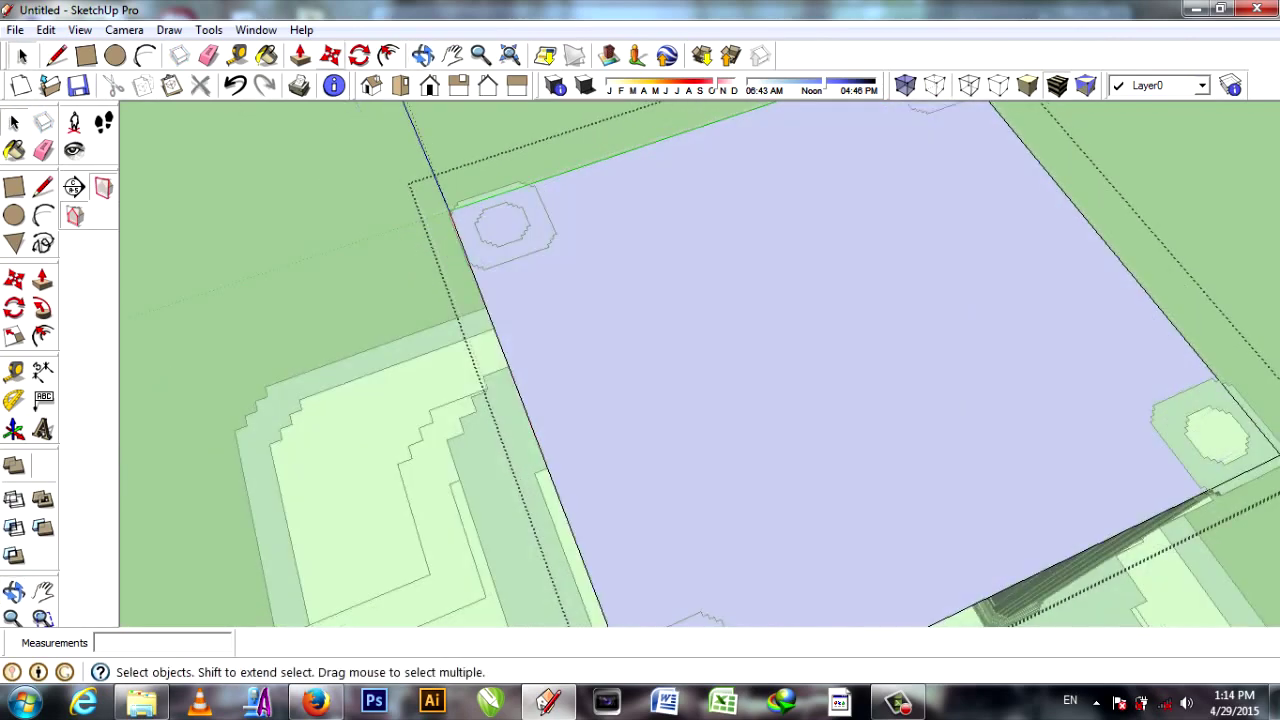
# Pull the roof plate up into a 0.1 m thick slab.
pyautogui.press('p')
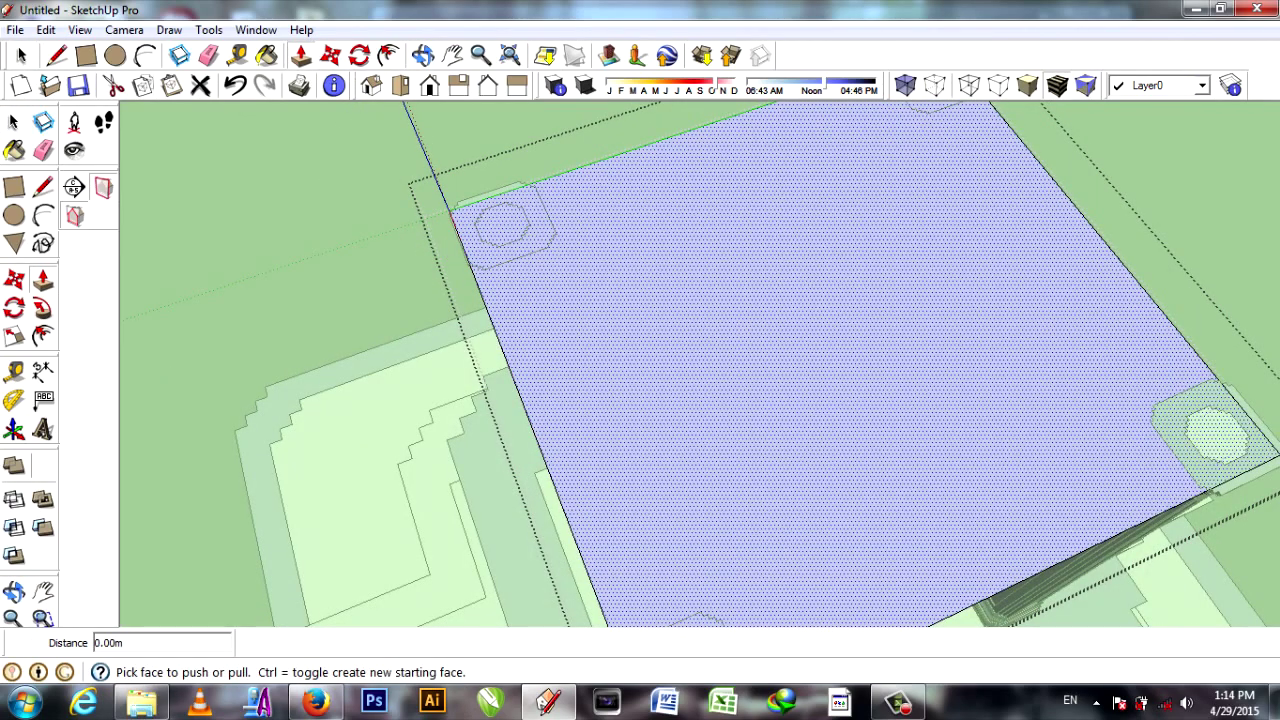
pyautogui.click(700, 350)
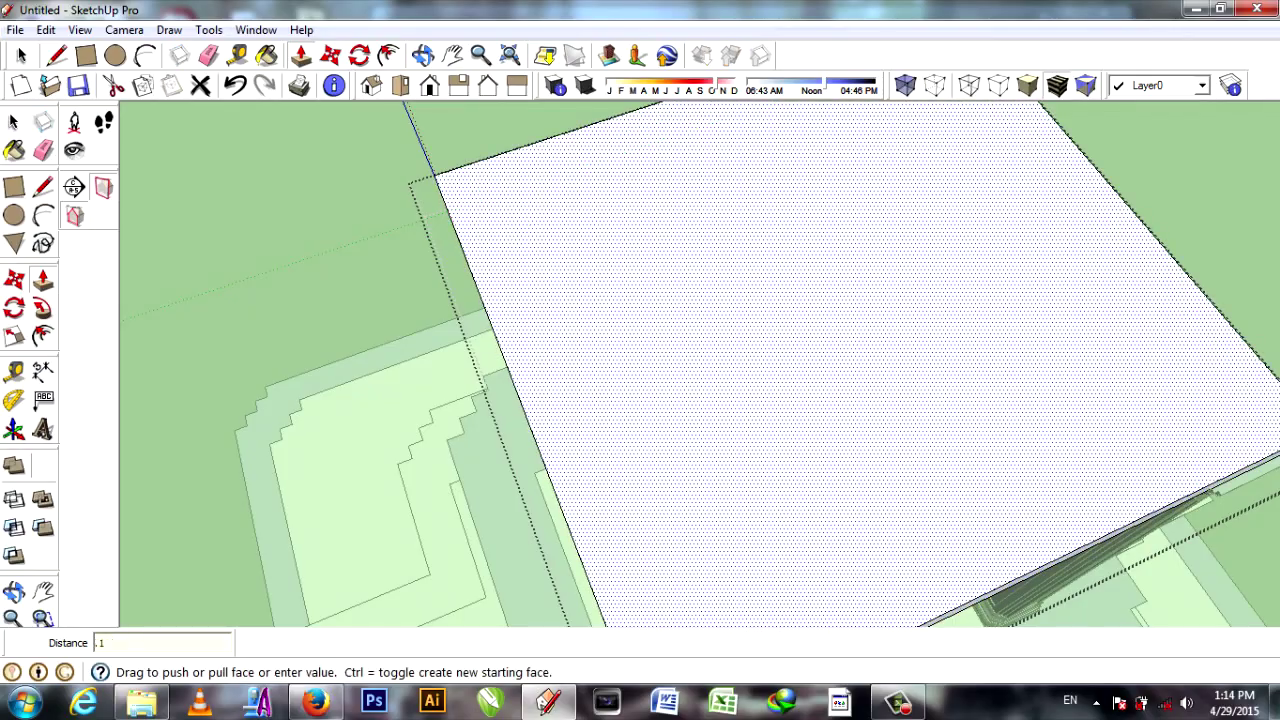
pyautogui.press('Return')
pyautogui.moveTo(700, 350); pyautogui.dragTo(640, 300, button='middle')
pyautogui.scroll(3, 900, 300)
# Push/pull the slab's side and corner faces and inspect it from several angles.
pyautogui.click(980, 300)
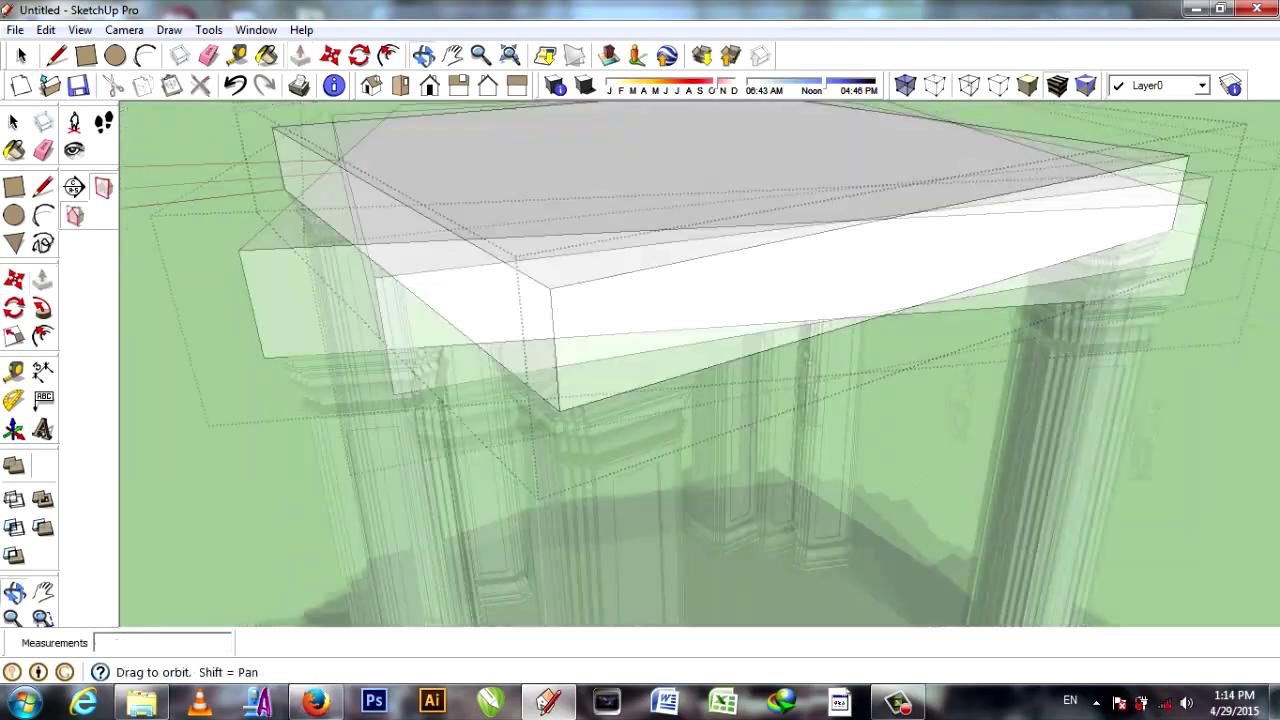
pyautogui.moveTo(700, 350)
pyautogui.mouseDown(button='middle')
pyautogui.moveTo(640, 330)
pyautogui.moveTo(600, 360)
pyautogui.moveTo(600, 330)
pyautogui.moveTo(700, 330)
pyautogui.mouseUp(button='middle')
pyautogui.scroll(-3, 640, 360)
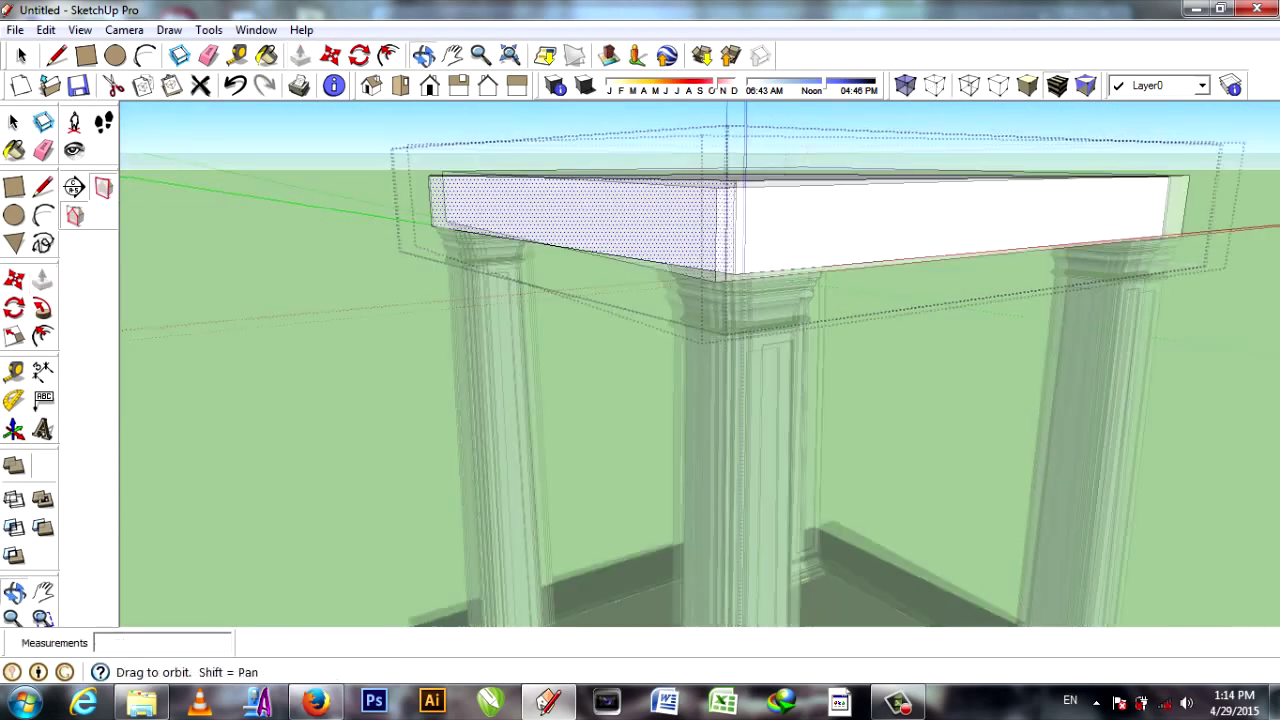
pyautogui.scroll(3, 700, 300)
pyautogui.moveTo(614, 174); pyautogui.dragTo(666, 252, button='middle')
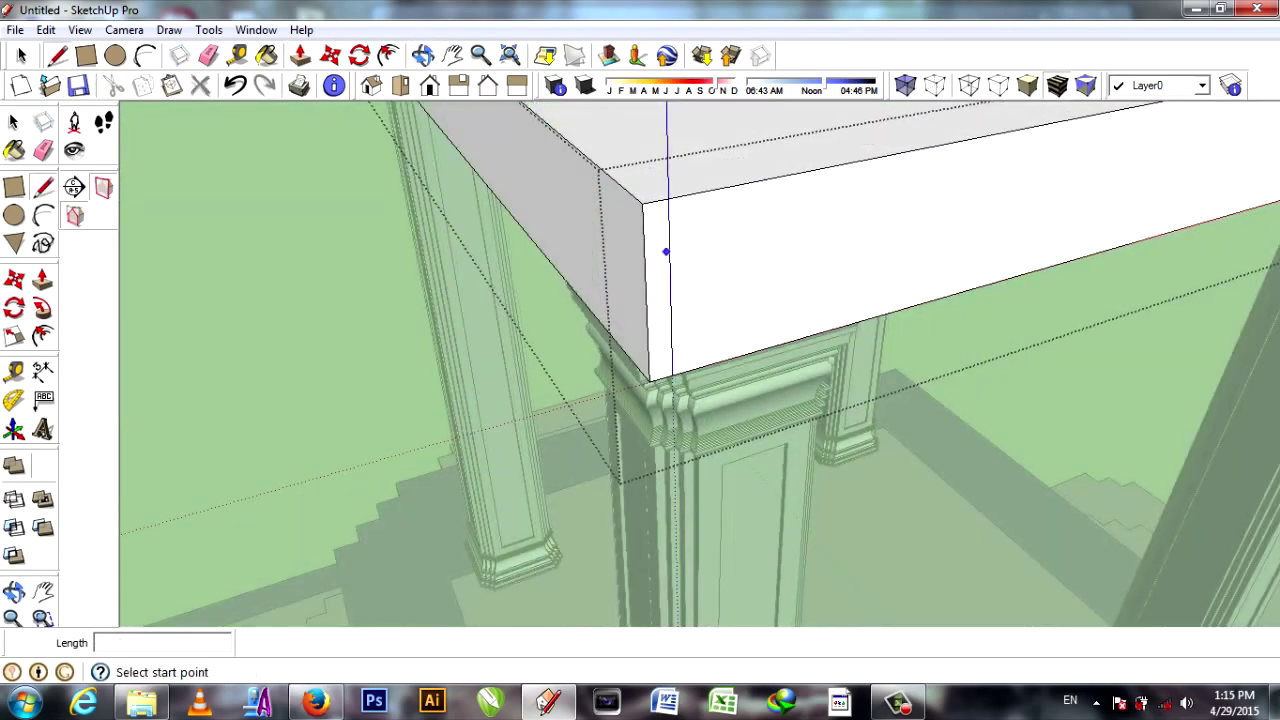
pyautogui.moveTo(670, 372)
pyautogui.mouseDown(button='middle')
pyautogui.moveTo(690, 360)
pyautogui.moveTo(675, 300)
pyautogui.moveTo(425, 175)
pyautogui.mouseUp(button='middle')
pyautogui.click(697, 355)
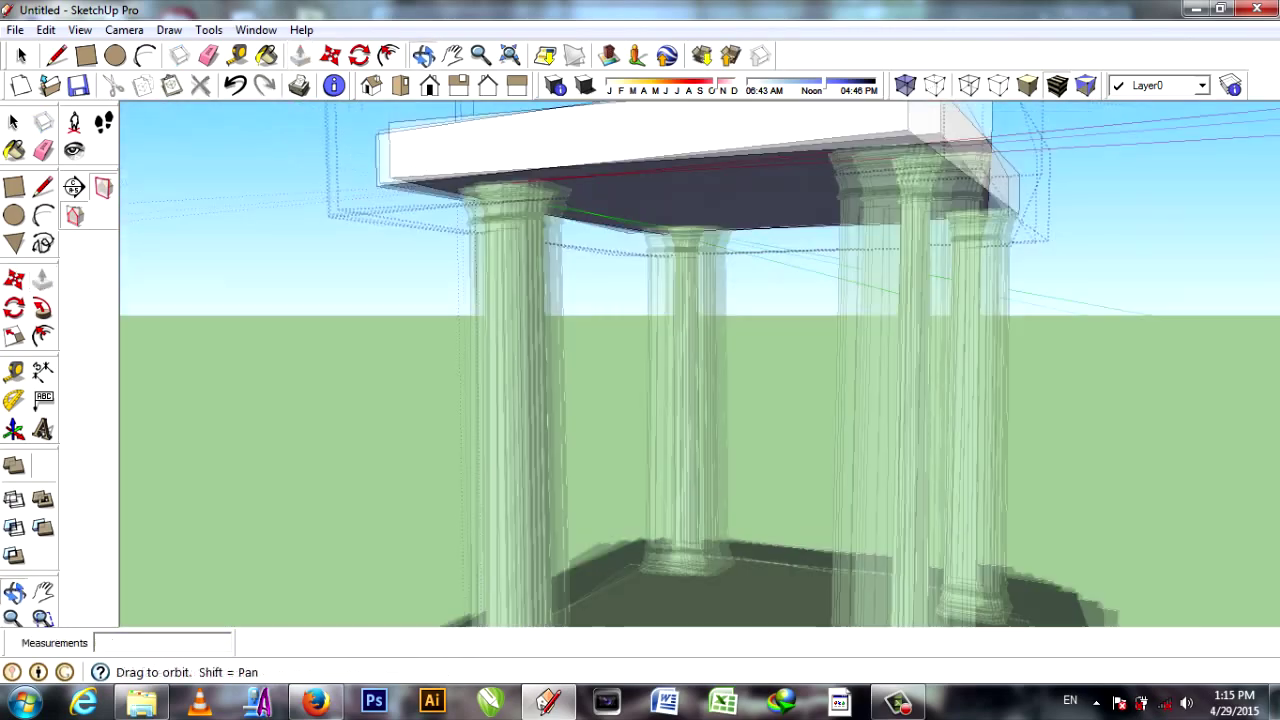
pyautogui.scroll(-3, 425, 175)
pyautogui.moveTo(430, 180)
pyautogui.mouseDown(button='middle')
pyautogui.moveTo(500, 300)
pyautogui.moveTo(550, 205)
pyautogui.moveTo(548, 225)
pyautogui.mouseUp(button='middle')
pyautogui.press('e')
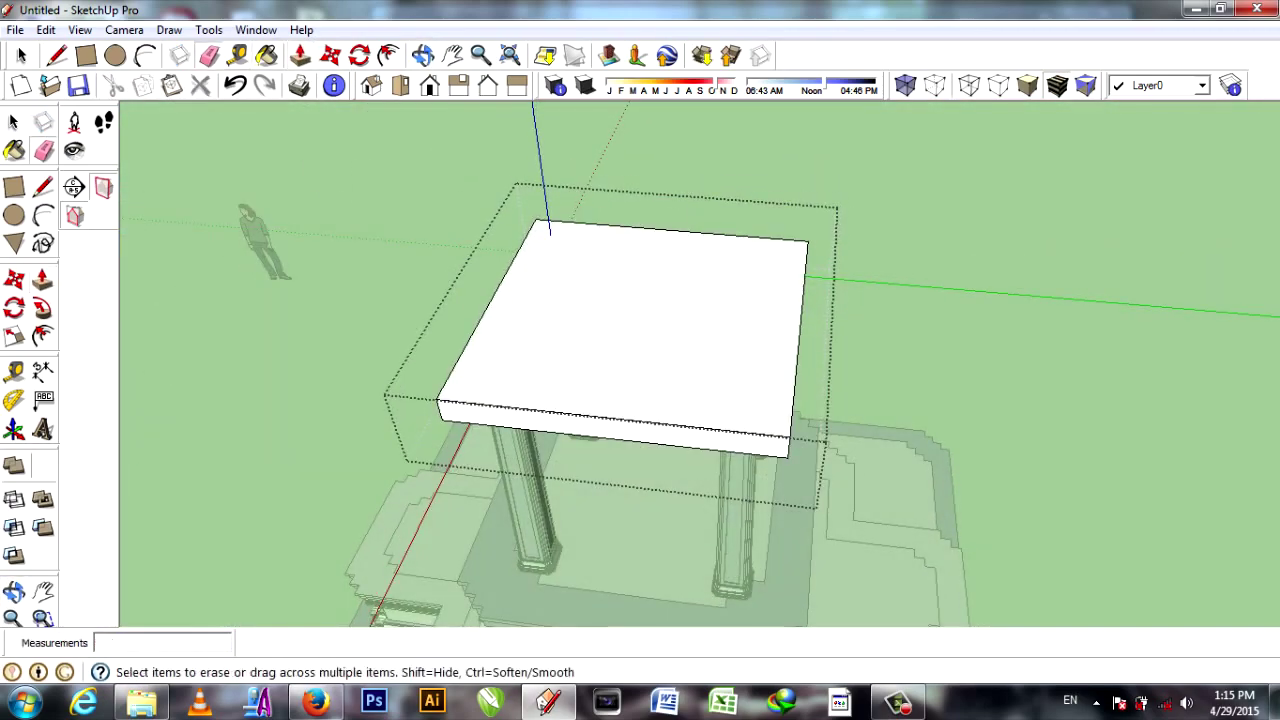
pyautogui.moveTo(640, 300)
pyautogui.mouseDown(button='middle')
pyautogui.moveTo(640, 330)
pyautogui.moveTo(643, 290)
pyautogui.mouseUp(button='middle')
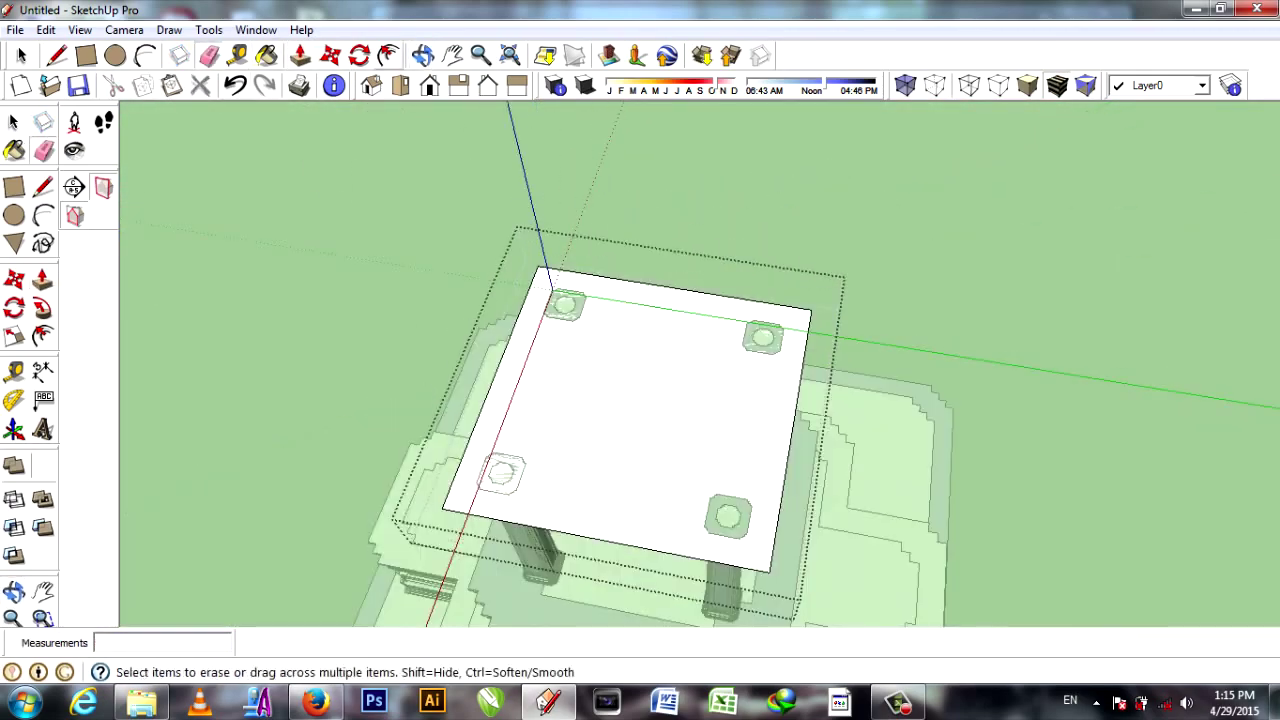
# Offset the slab's top face to create an inset outline.
pyautogui.press('f')
pyautogui.click(643, 283)
pyautogui.click(643, 283)
pyautogui.scroll(3, 645, 285)
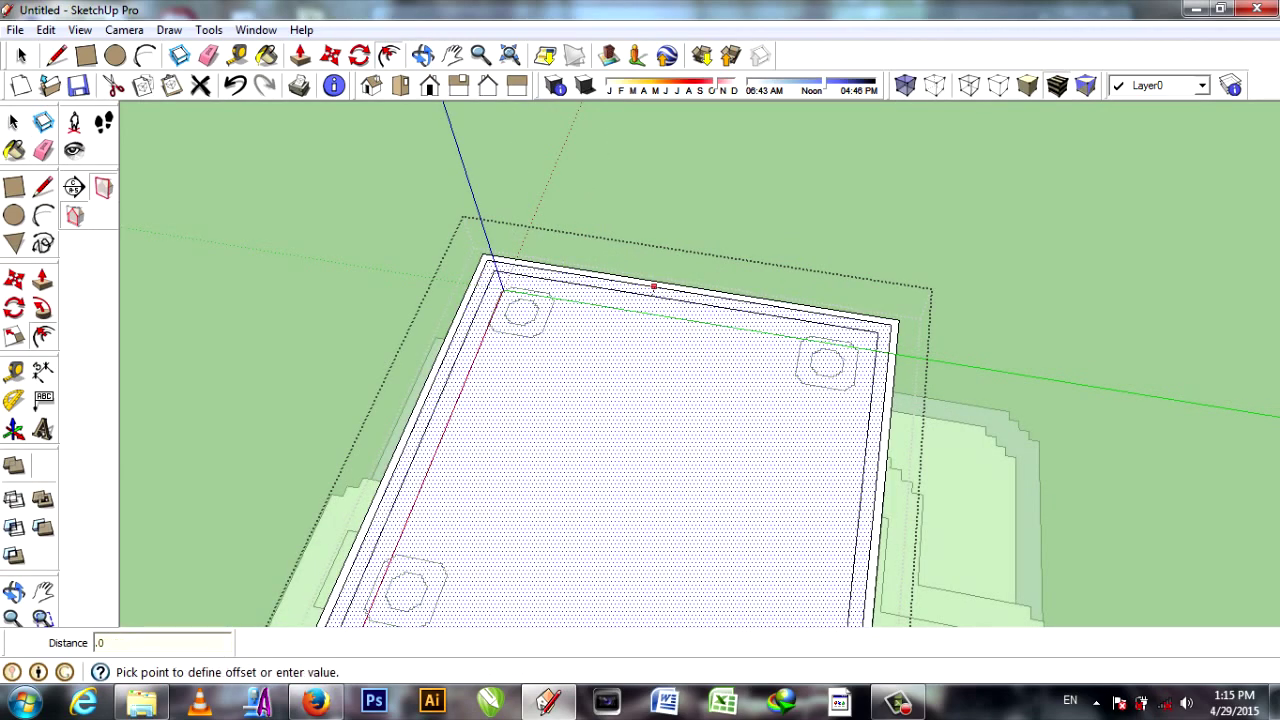
pyautogui.moveTo(653, 287); pyautogui.dragTo(682, 358, button='middle')
# Line up a slab corner for rectangle drawing, discarding unfinished rectangles.
pyautogui.press('r')
pyautogui.scroll(3, 505, 352)
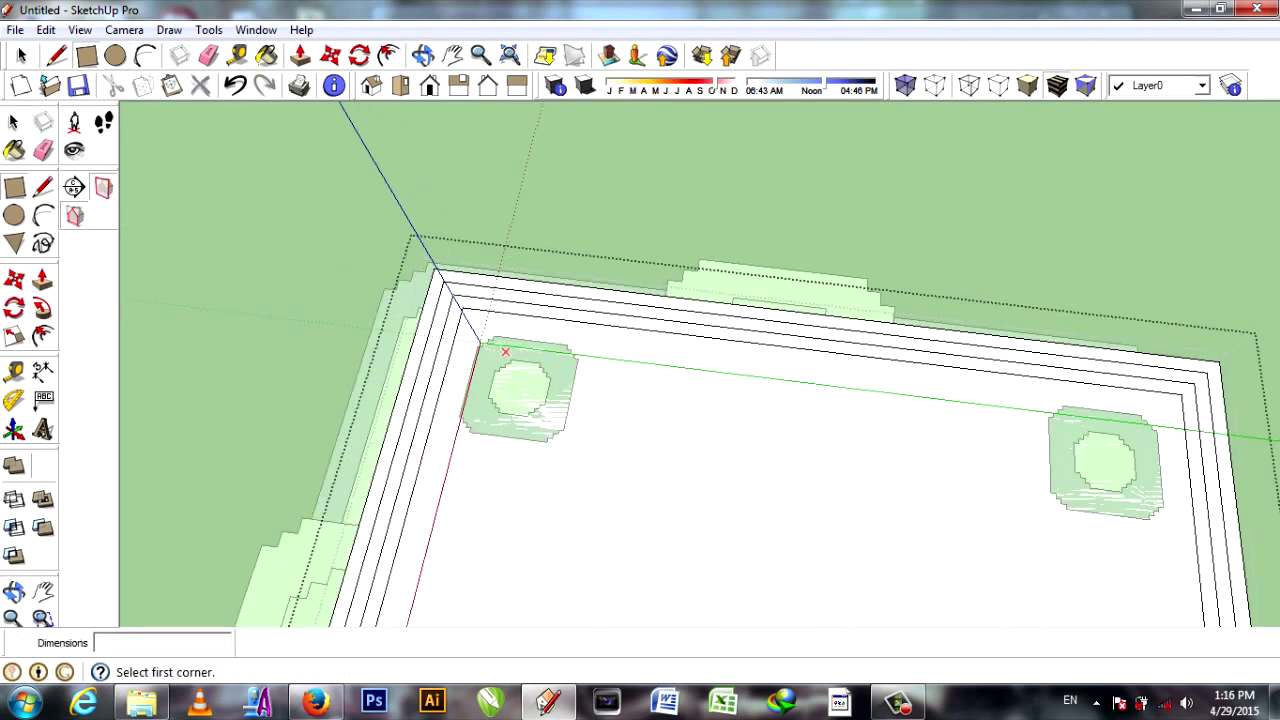
pyautogui.moveTo(505, 352); pyautogui.dragTo(837, 373, button='middle')
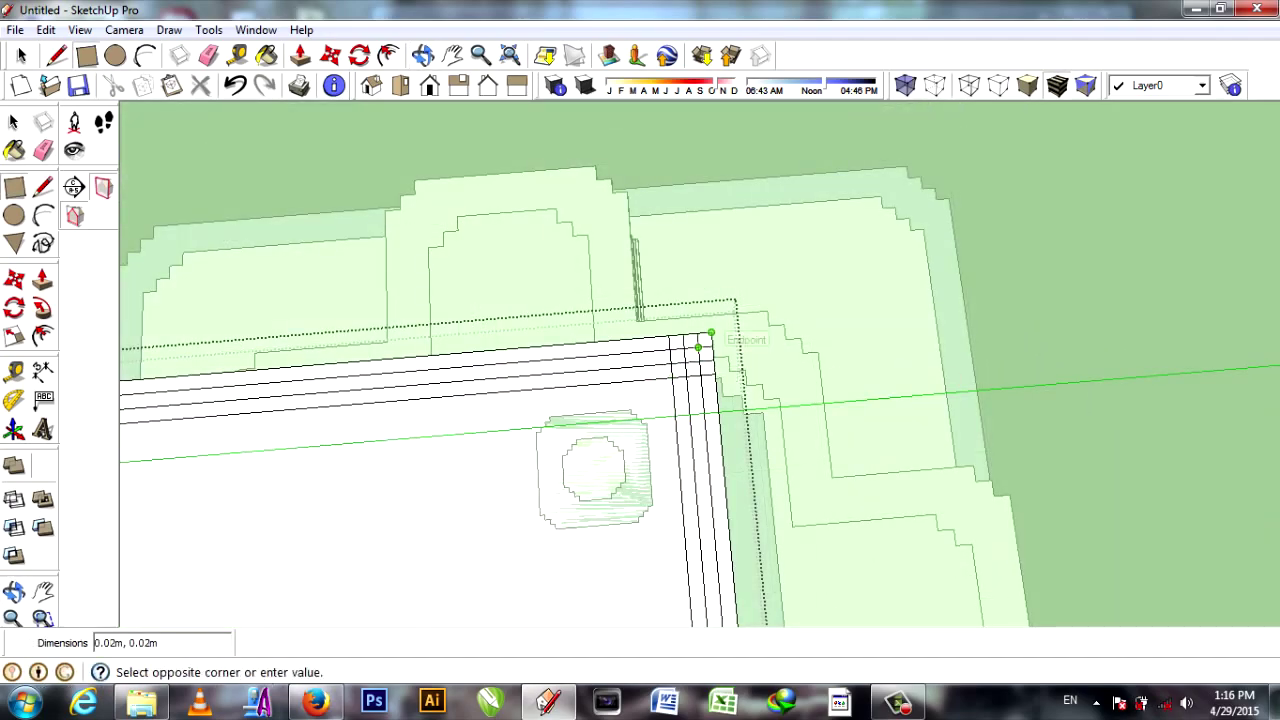
pyautogui.press('Escape')
pyautogui.scroll(-5, 698, 347)
pyautogui.scroll(5, 900, 464)
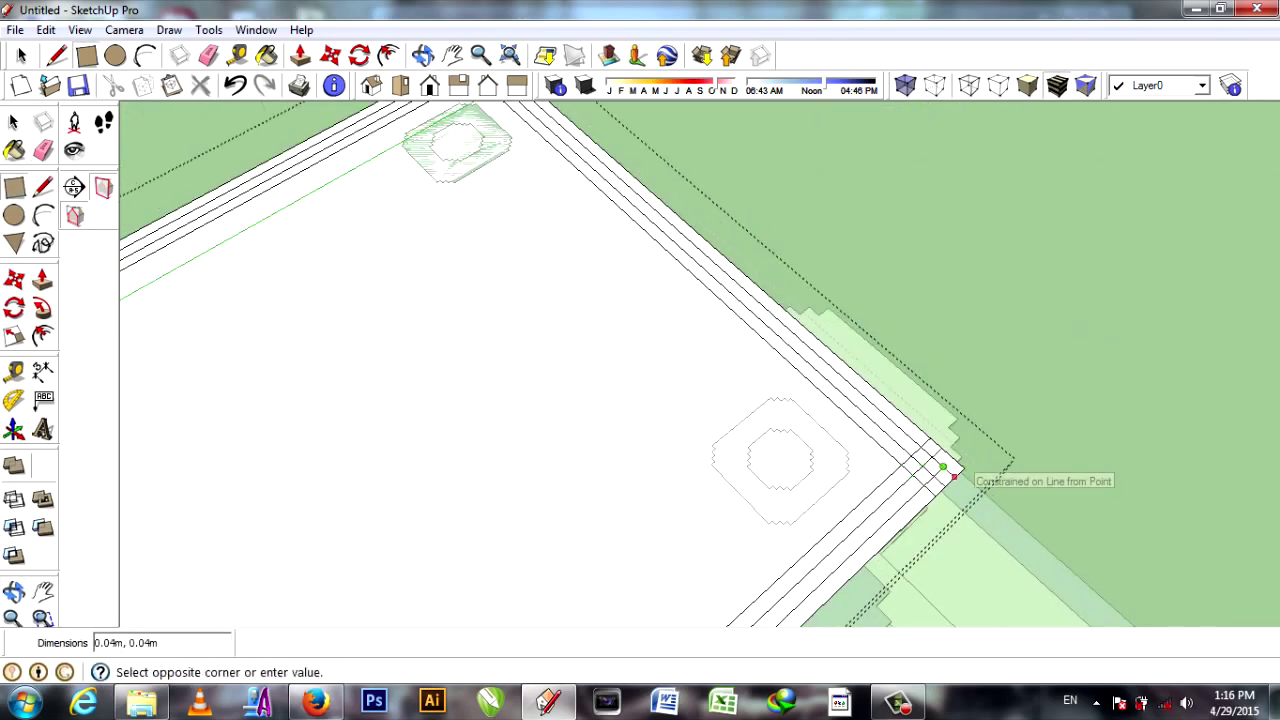
pyautogui.press('Escape')
pyautogui.scroll(-5, 953, 476)
pyautogui.scroll(5, 780, 371)
# Draw a small square at the slab corner and review the top from a low angle.
pyautogui.click(462, 563)
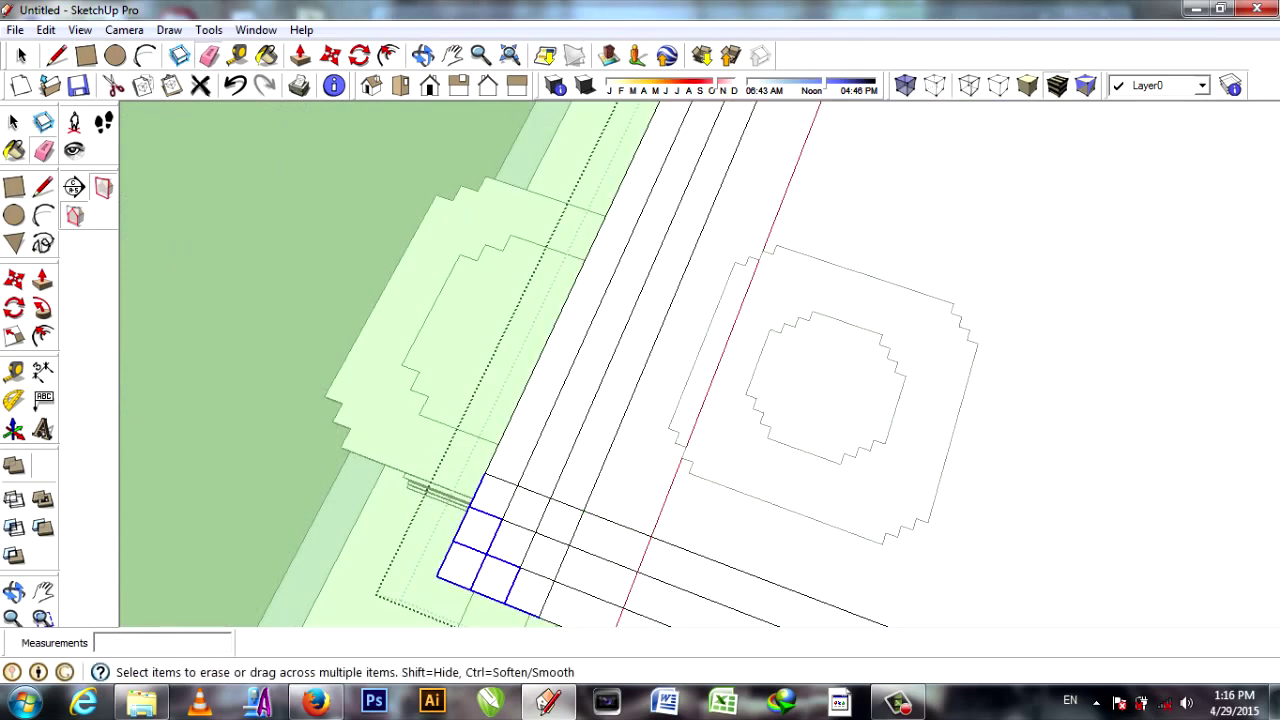
pyautogui.scroll(-5, 760, 400)
pyautogui.scroll(5, 880, 480)
pyautogui.scroll(3, 760, 400)
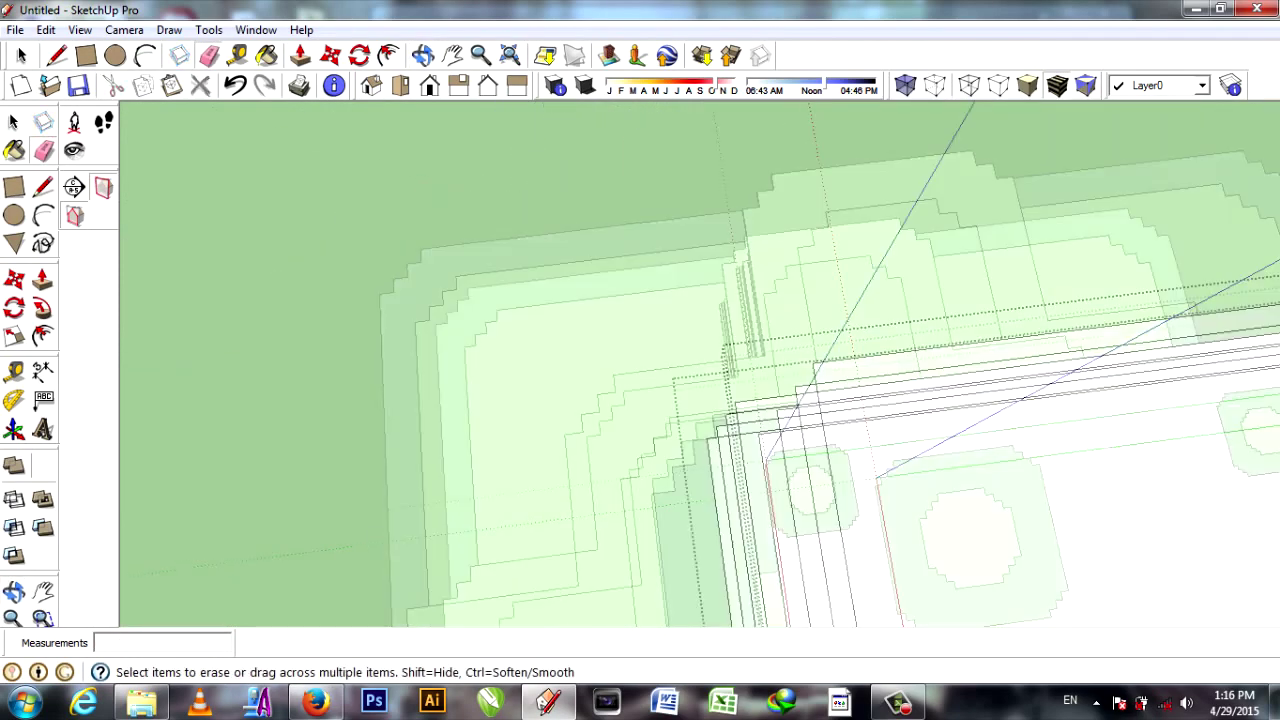
pyautogui.scroll(3, 760, 400)
pyautogui.scroll(-5, 640, 400)
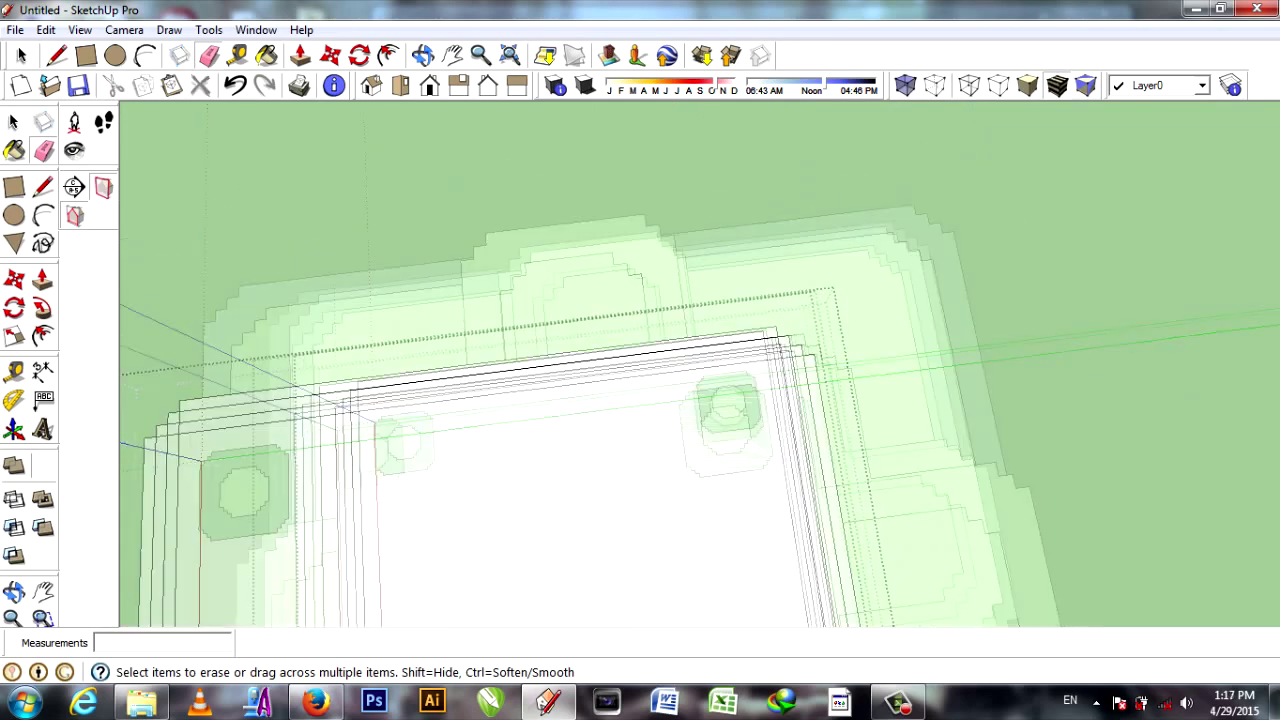
pyautogui.scroll(3, 640, 400)
pyautogui.scroll(2, 640, 400)
pyautogui.scroll(-2, 640, 400)
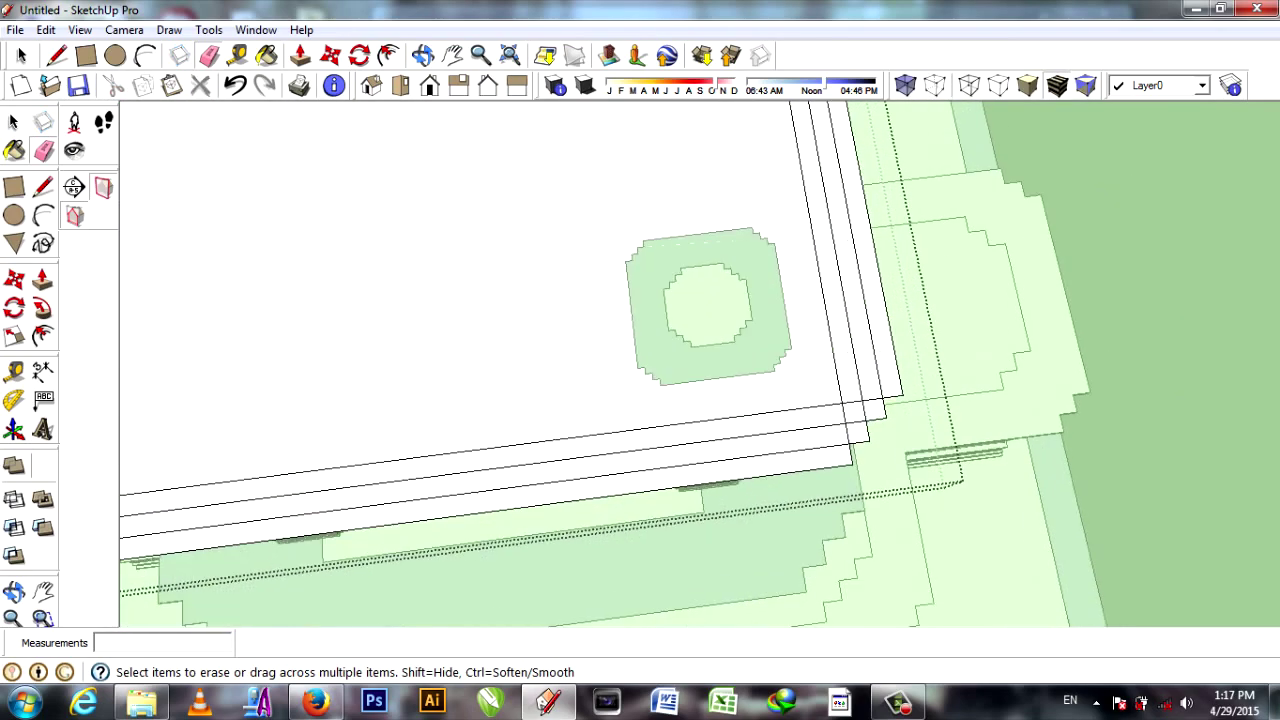
pyautogui.scroll(-3, 640, 400)
pyautogui.scroll(3, 640, 400)
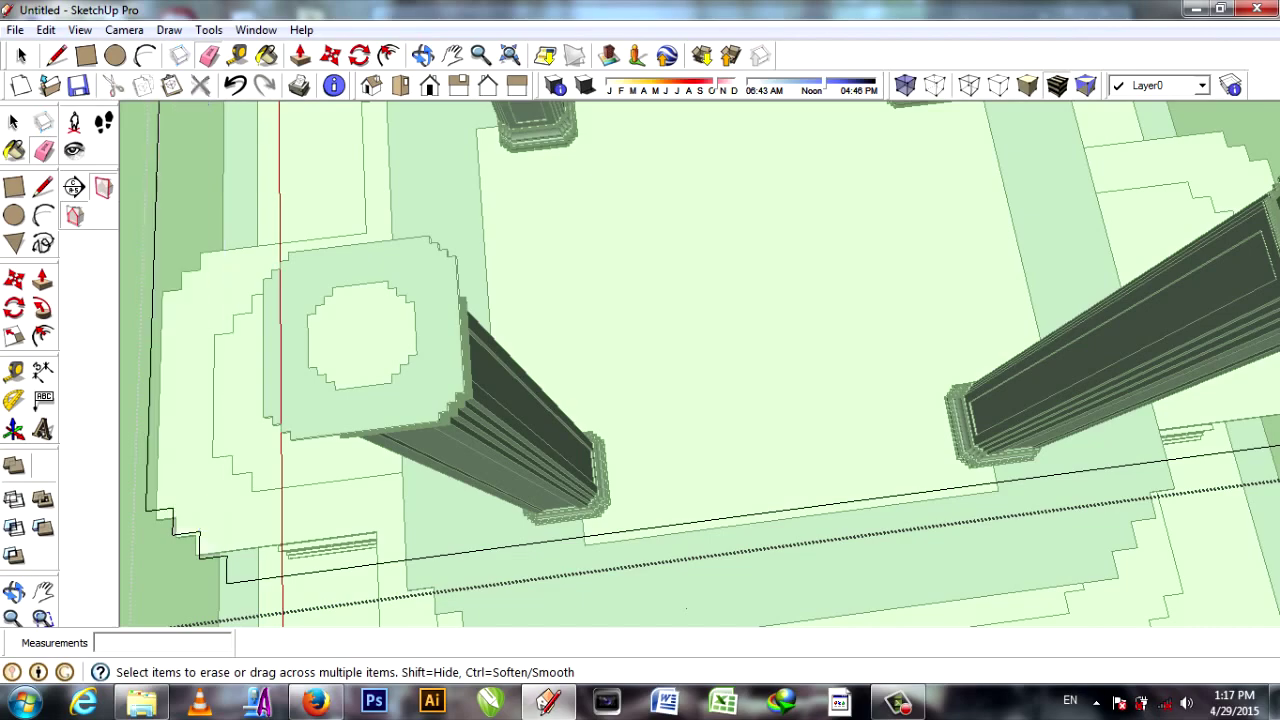
pyautogui.scroll(3, 640, 400)
pyautogui.scroll(-2, 640, 400)
pyautogui.scroll(-1, 640, 400)
pyautogui.scroll(3, 640, 400)
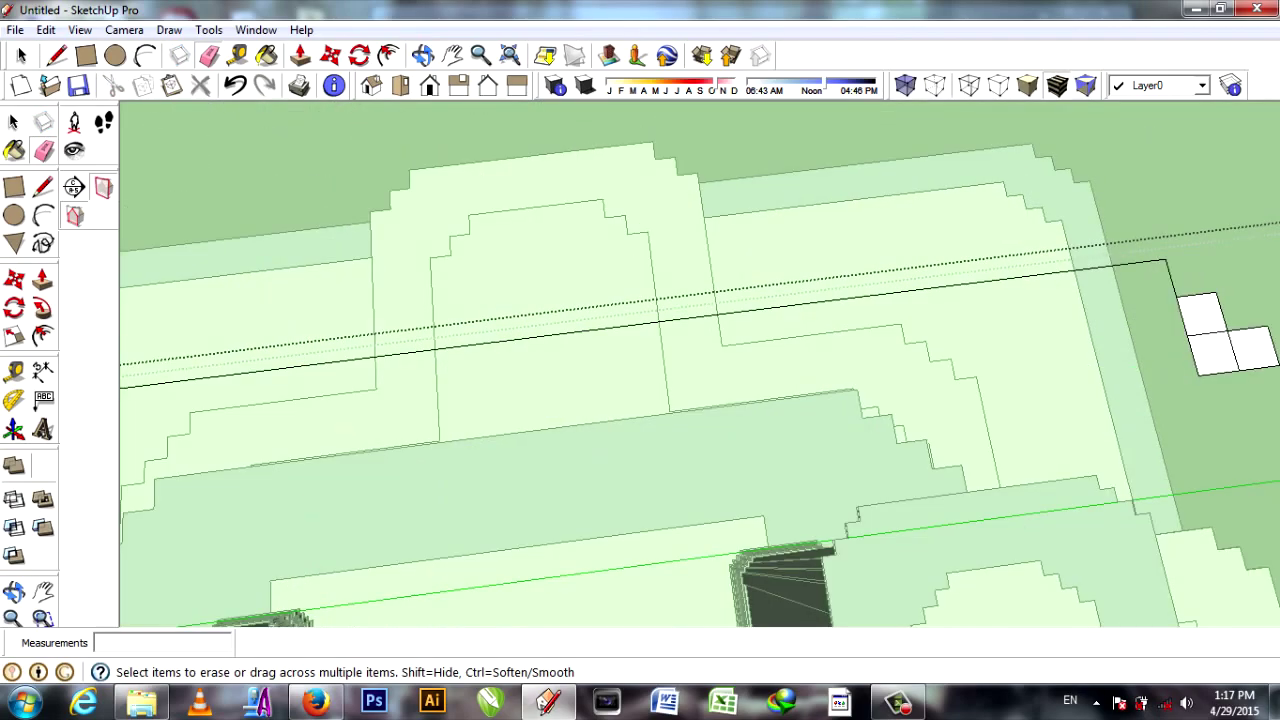
pyautogui.press('Escape')
pyautogui.scroll(-3, 640, 400)
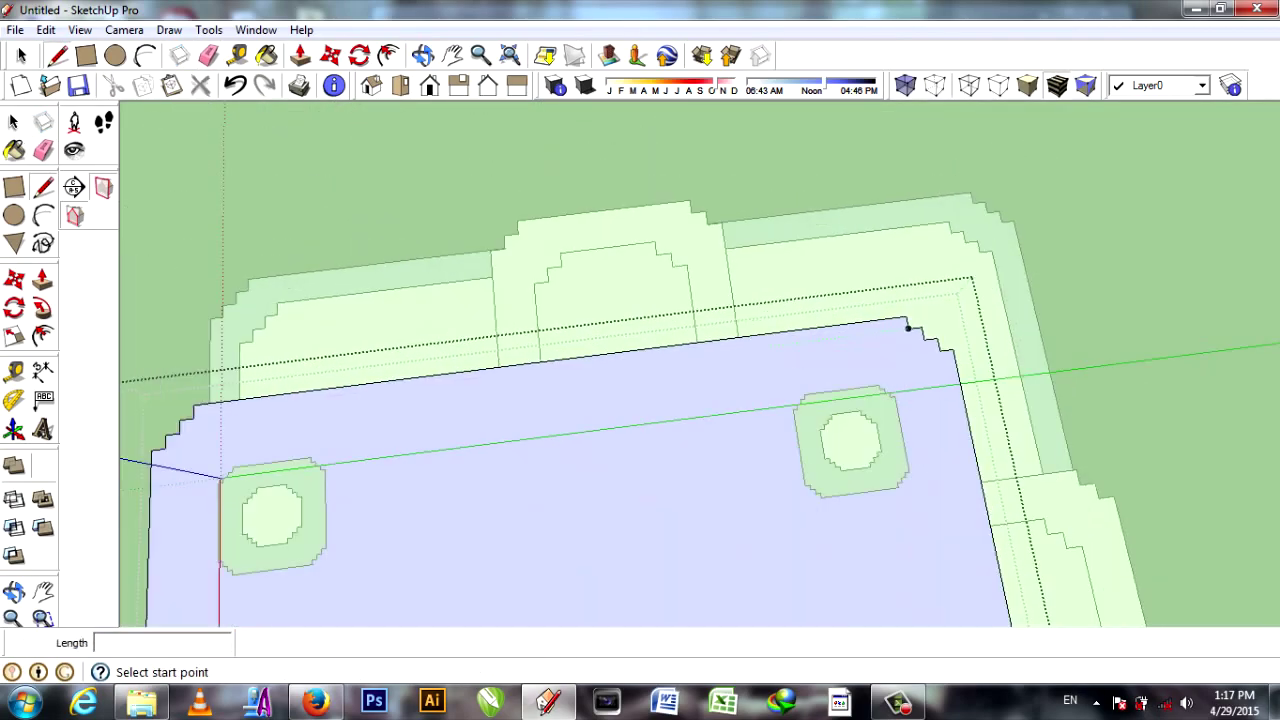
pyautogui.scroll(-2, 640, 400)
pyautogui.moveTo(640, 400); pyautogui.dragTo(640, 320, button='middle')
pyautogui.scroll(2, 720, 300)
pyautogui.scroll(3, 720, 276)
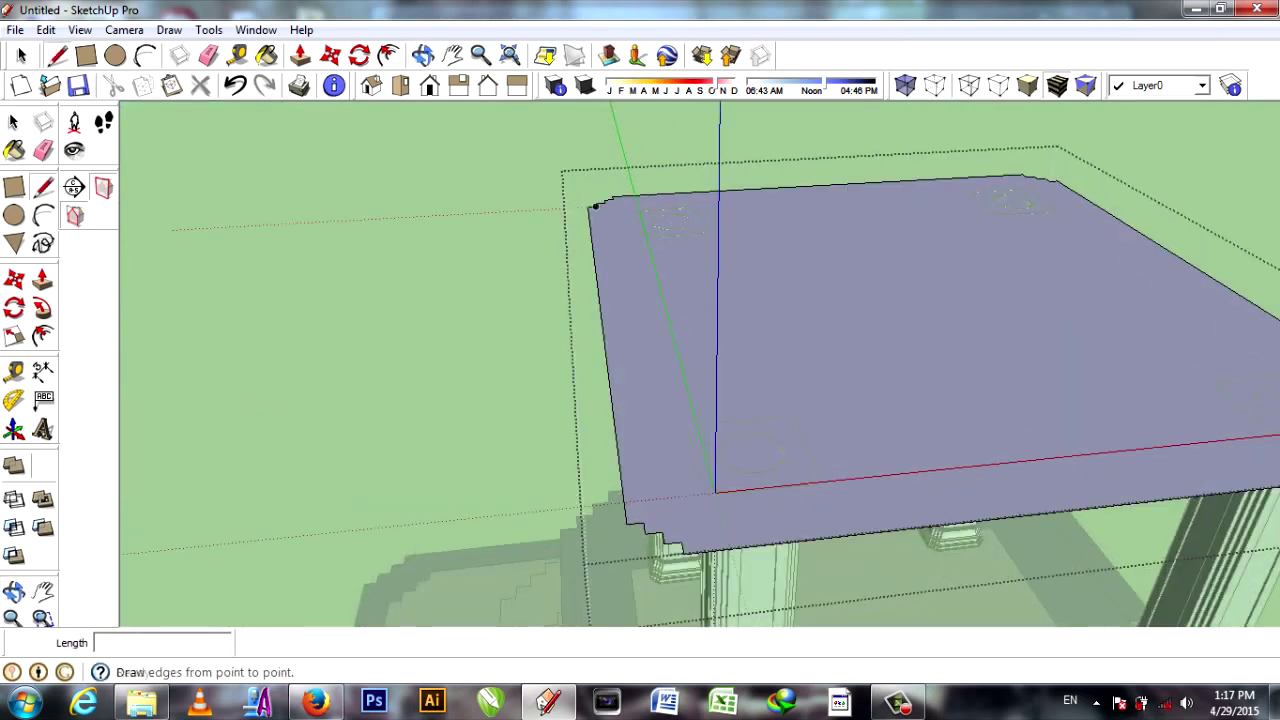
pyautogui.moveTo(612, 415)
pyautogui.mouseDown(button='middle')
pyautogui.moveTo(737, 380)
pyautogui.moveTo(674, 373)
pyautogui.mouseUp(button='middle')
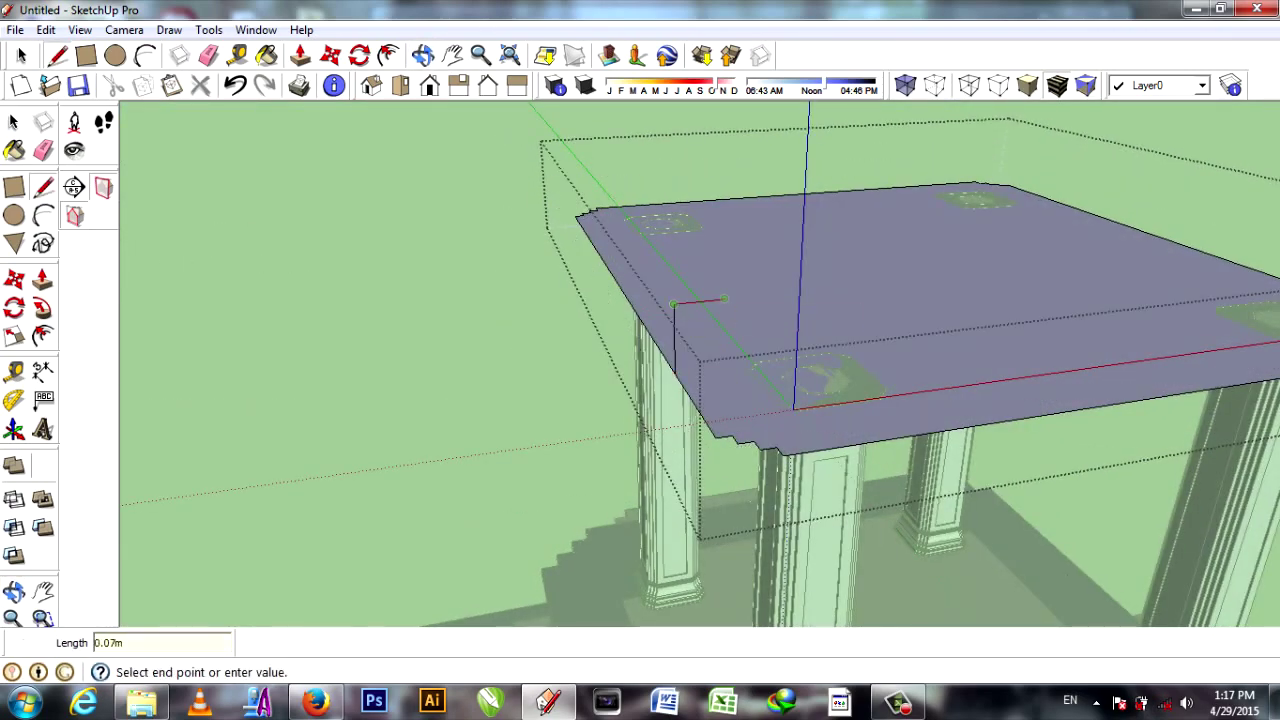
# Draw the moulding profile on the slab side: a rectangle, a line up its face, and a curved arc.
pyautogui.click(675, 373)
pyautogui.scroll(4, 675, 373)
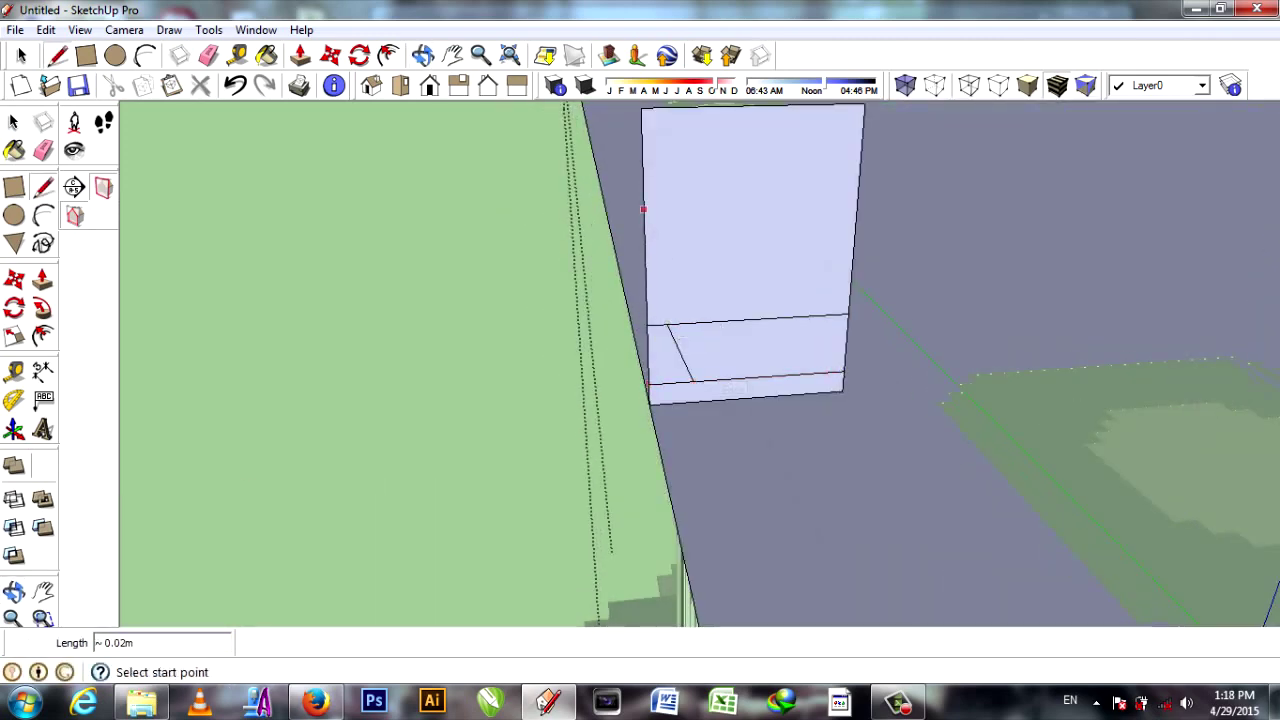
pyautogui.click(667, 324)
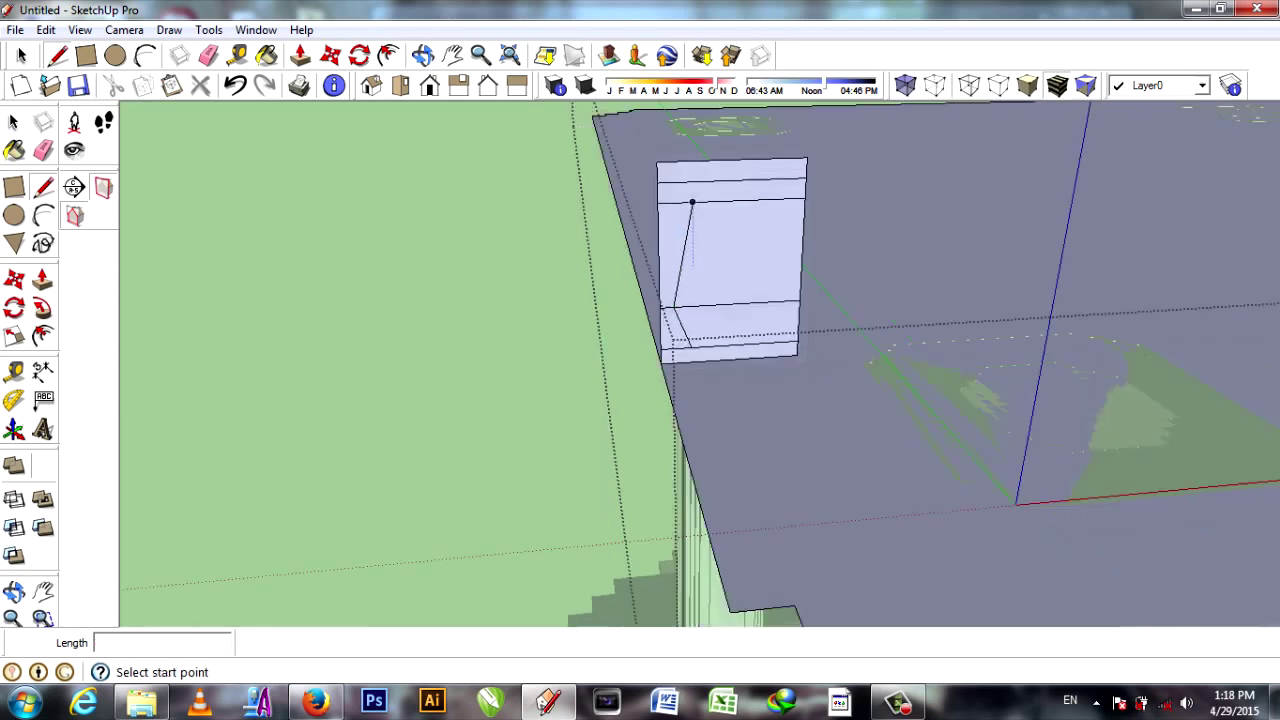
pyautogui.click(697, 218)
pyautogui.scroll(2, 715, 461)
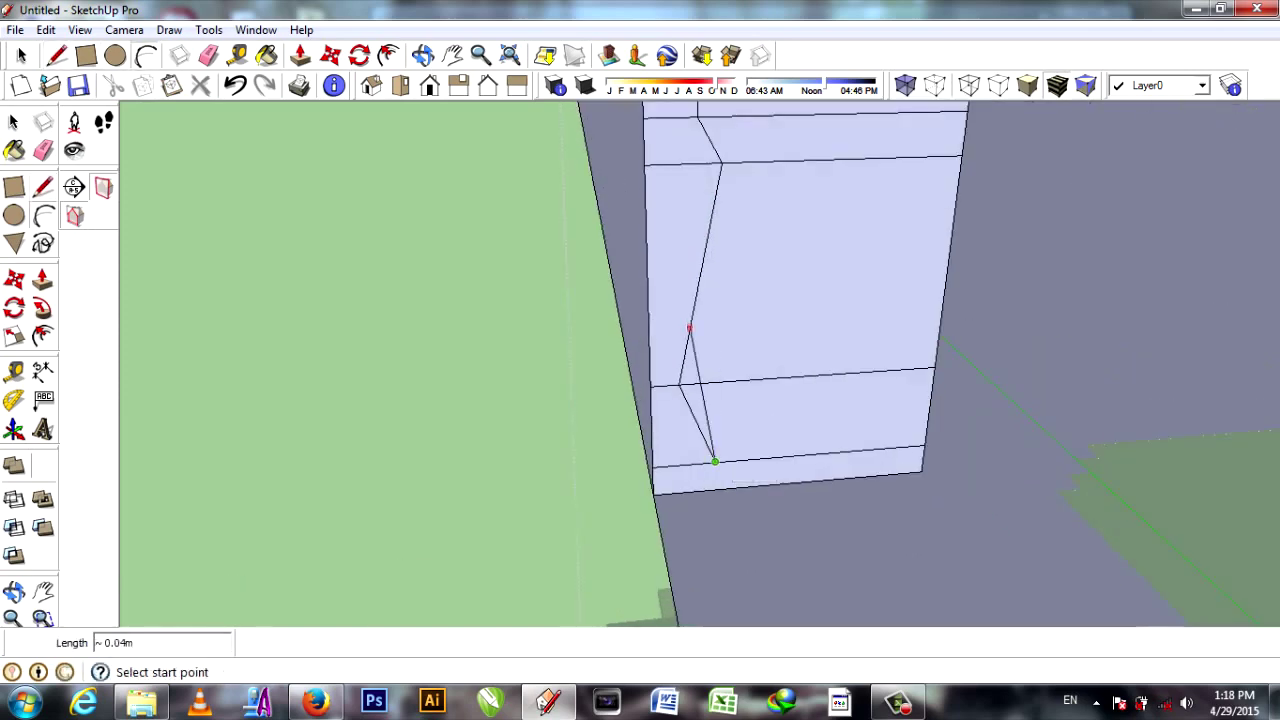
pyautogui.click(716, 184)
pyautogui.scroll(-2, 716, 184)
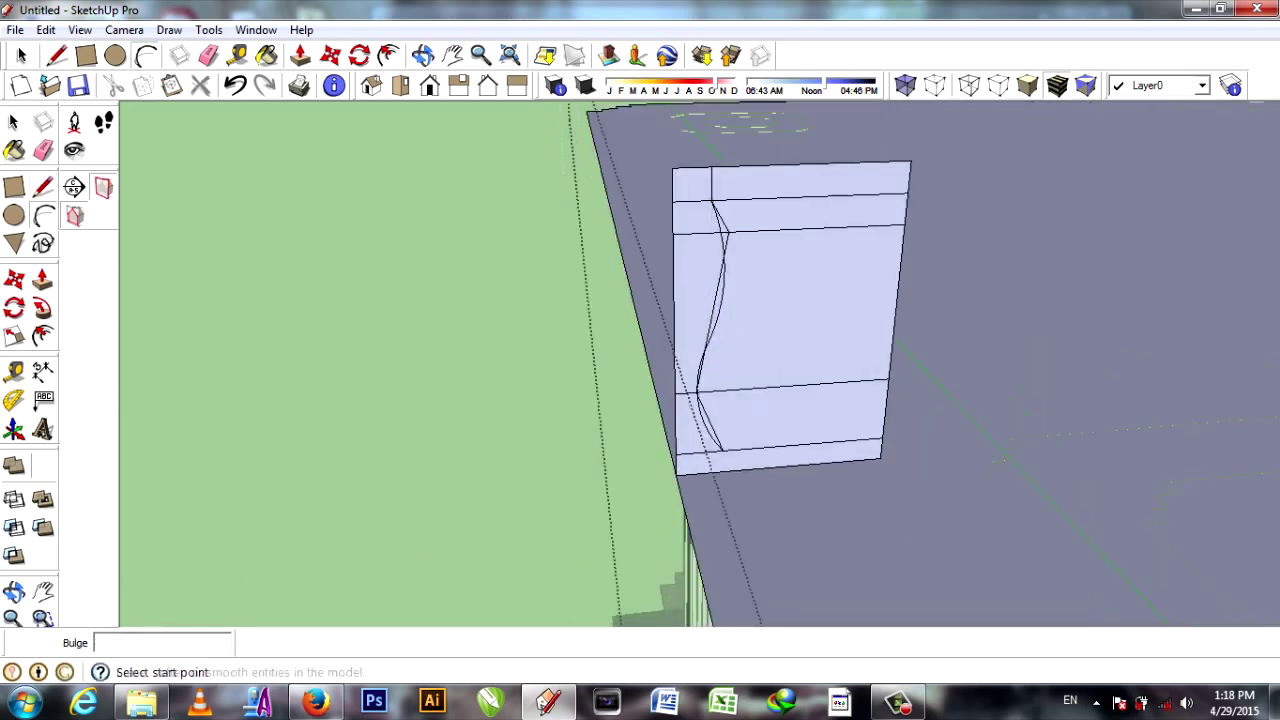
# Erase the stray profile edges, then orbit to check the curved cornice and the columns below.
pyautogui.scroll(2, 716, 184)
pyautogui.press('e')
pyautogui.scroll(1, 710, 580)
pyautogui.scroll(2, 710, 580)
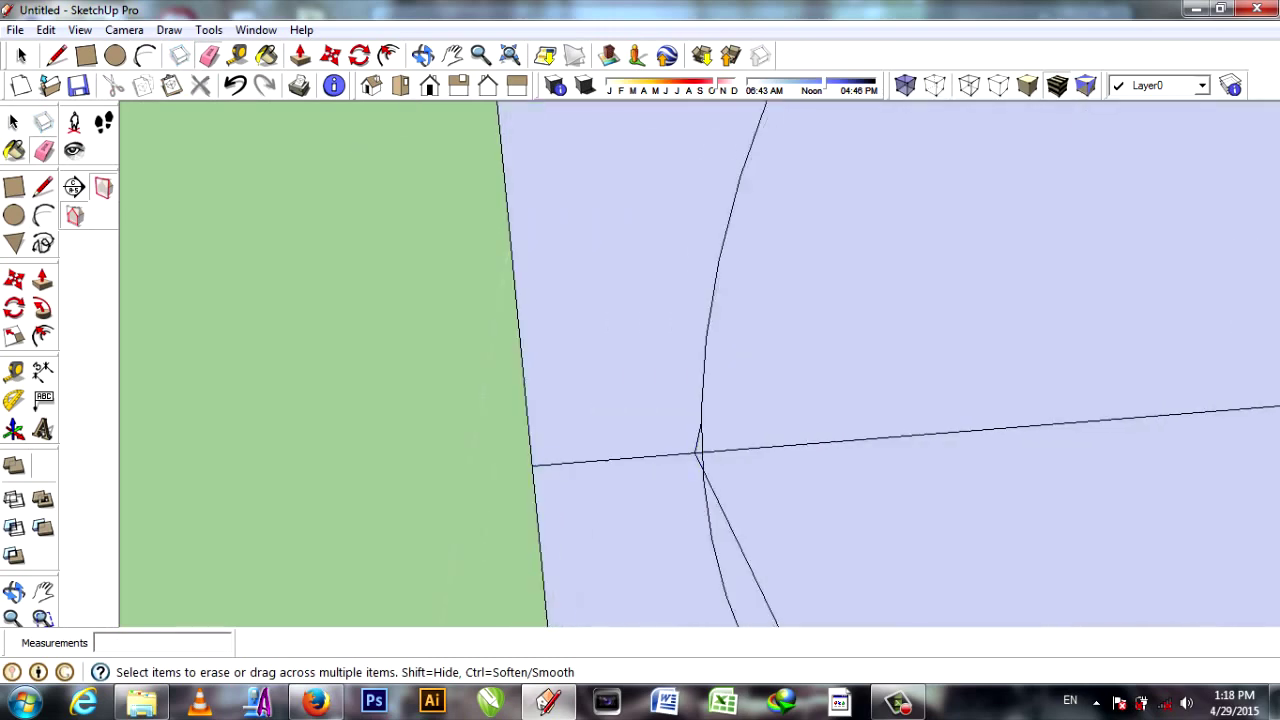
pyautogui.moveTo(710, 580)
pyautogui.mouseDown(button='middle')
pyautogui.moveTo(760, 480)
pyautogui.moveTo(680, 470)
pyautogui.moveTo(700, 320)
pyautogui.moveTo(700, 430)
pyautogui.mouseUp(button='middle')
pyautogui.moveTo(720, 384)
pyautogui.mouseDown(button='middle')
pyautogui.moveTo(720, 420)
pyautogui.moveTo(720, 330)
pyautogui.moveTo(760, 300)
pyautogui.mouseUp(button='middle')
# Offset the roof slab's underside face inward 0.13 m to form an inset outline.
pyautogui.scroll(2, 872, 142)
pyautogui.click(872, 142)
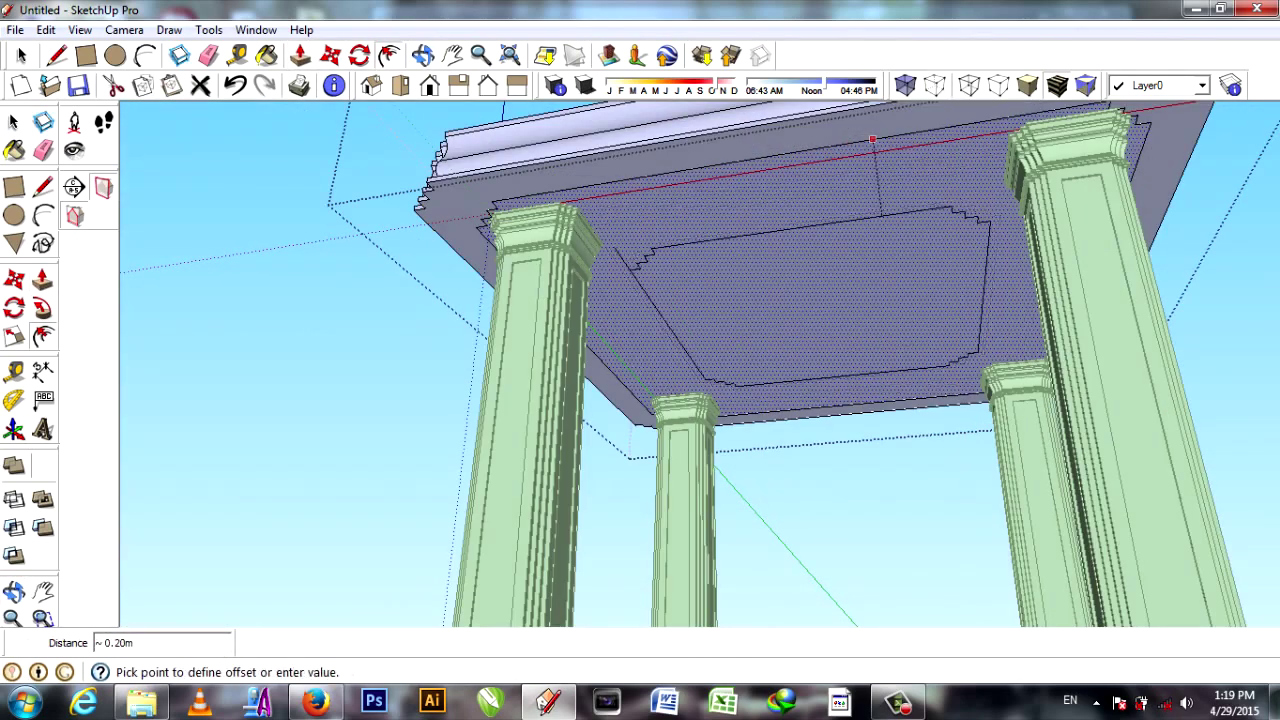
pyautogui.click(872, 142)
pyautogui.press('e')
pyautogui.scroll(2, 540, 320)
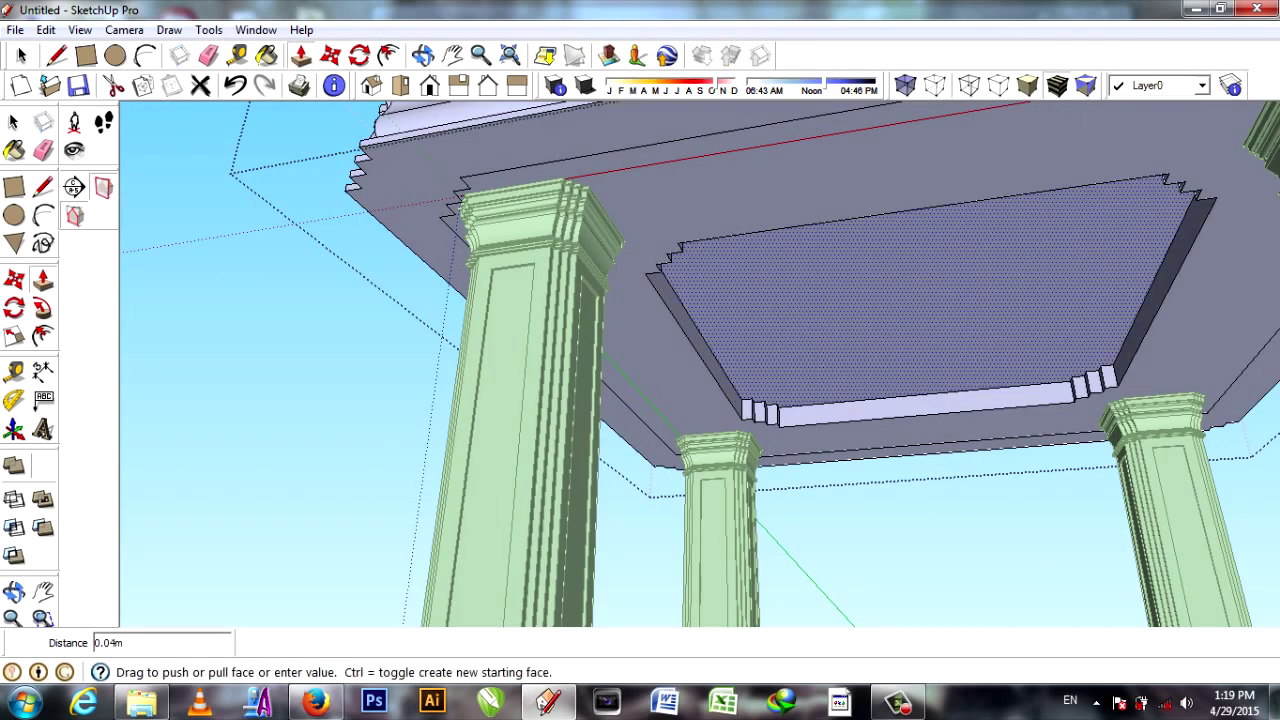
pyautogui.press('f')
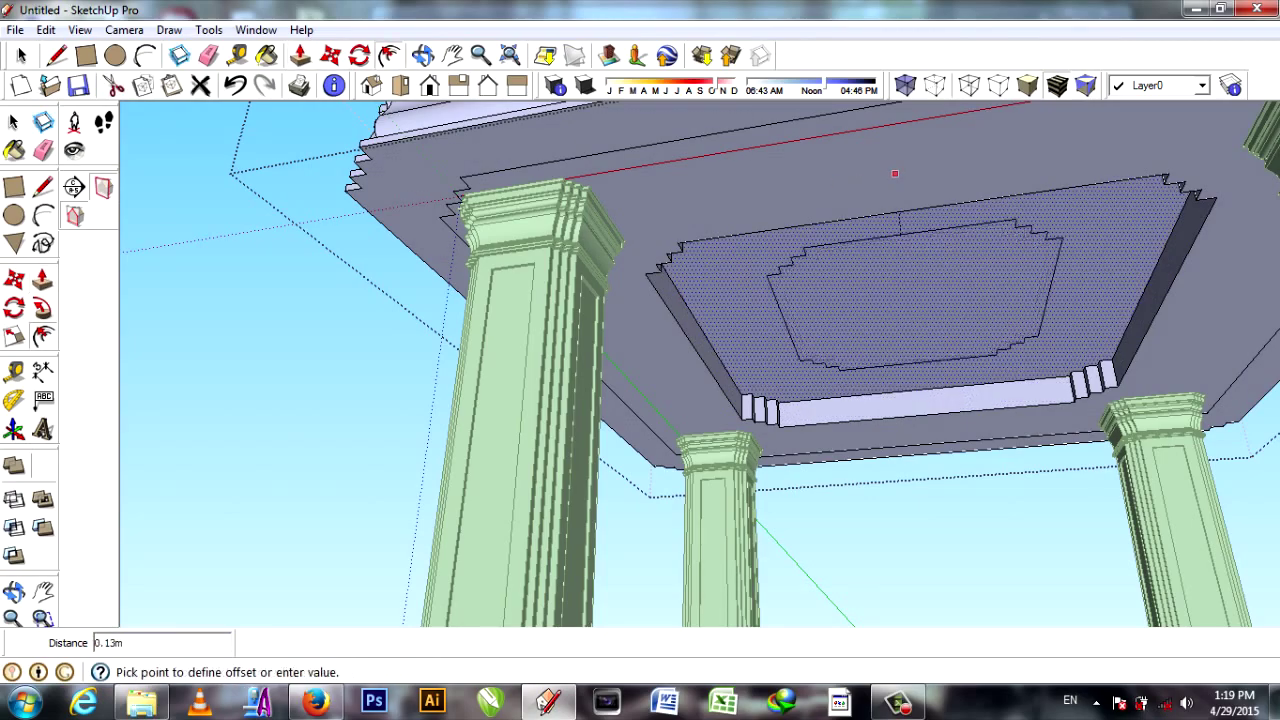
pyautogui.click(895, 174)
# Orbit out to a side view of the whole model.
pyautogui.moveTo(895, 174); pyautogui.dragTo(880, 200, button='middle')
pyautogui.scroll(-5, 700, 400)
pyautogui.moveTo(700, 400); pyautogui.dragTo(700, 300, button='middle')
pyautogui.scroll(-3, 700, 400)
pyautogui.moveTo(700, 400)
pyautogui.mouseDown(button='middle')
pyautogui.moveTo(700, 360)
pyautogui.moveTo(700, 480)
pyautogui.mouseUp(button='middle')
pyautogui.scroll(-3, 700, 400)
pyautogui.scroll(-3, 700, 400)
pyautogui.scroll(8, 800, 450)
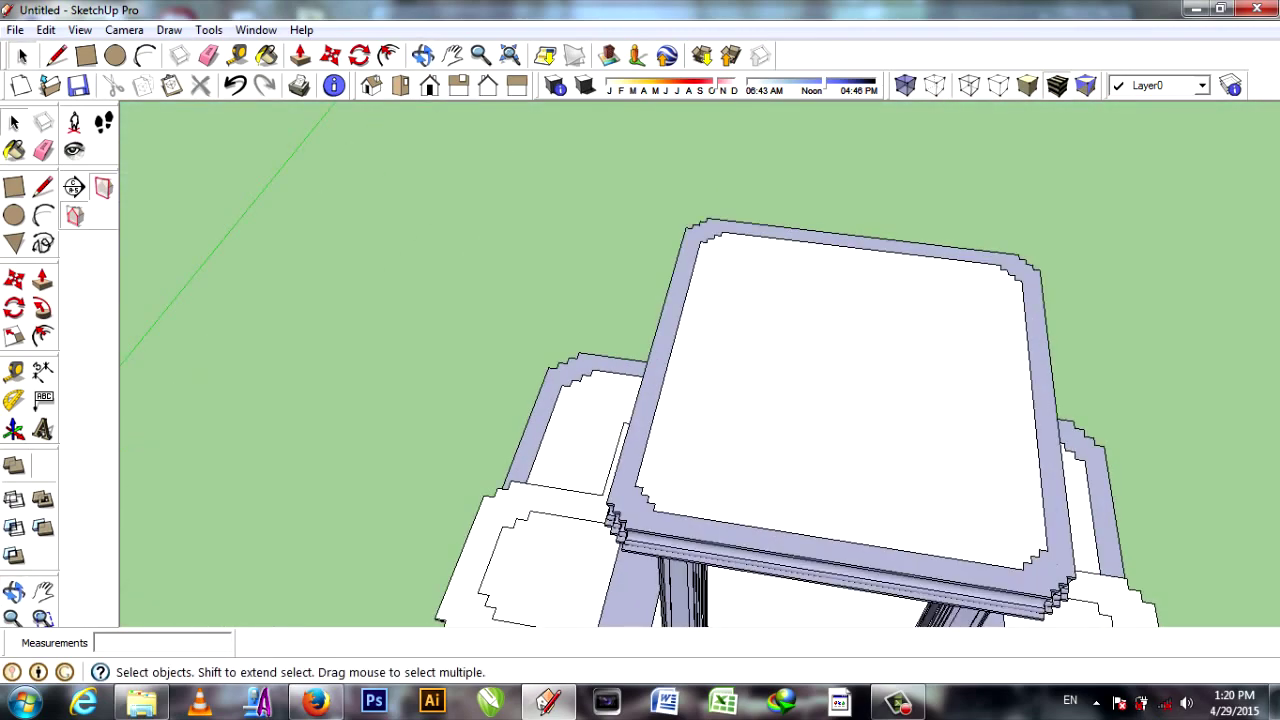
# Draw a rectangle on the roof top.
pyautogui.moveTo(700, 400); pyautogui.dragTo(700, 380, button='middle')
pyautogui.scroll(3, 700, 400)
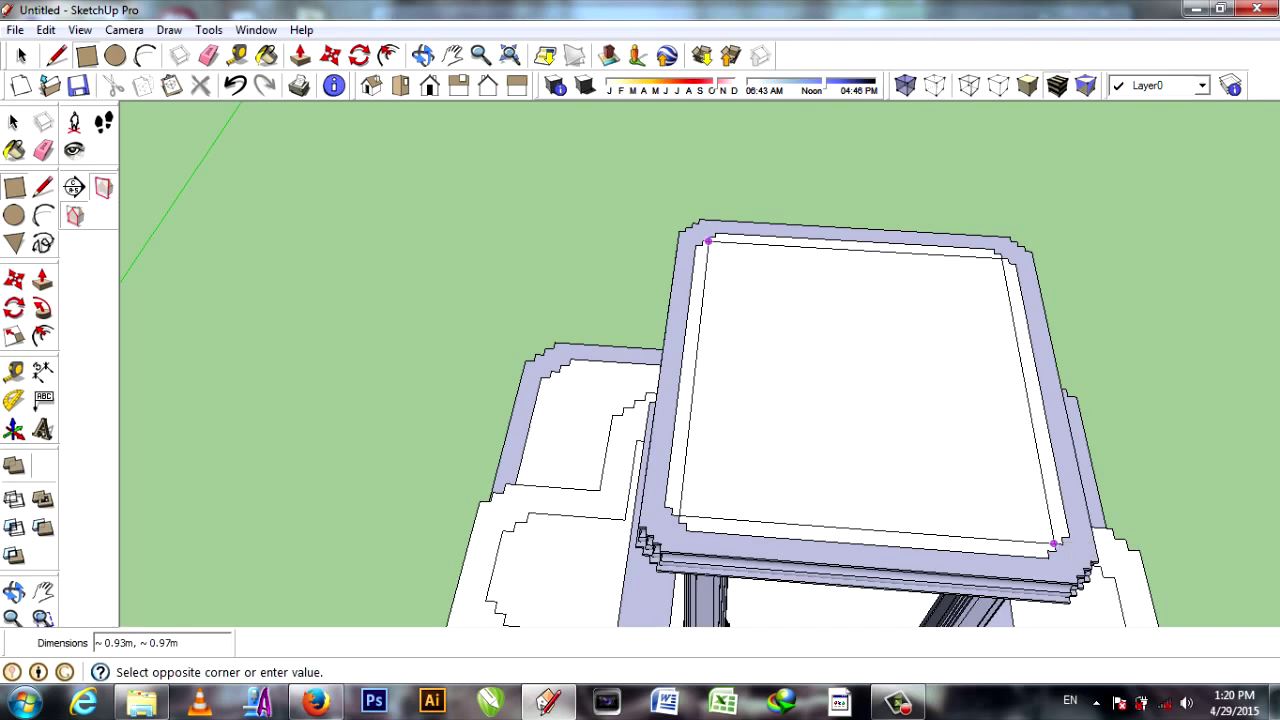
pyautogui.click(1053, 545)
pyautogui.moveTo(1053, 545); pyautogui.dragTo(900, 400, button='middle')
pyautogui.rightClick(815, 118)
pyautogui.moveTo(815, 118); pyautogui.dragTo(800, 130, button='middle')
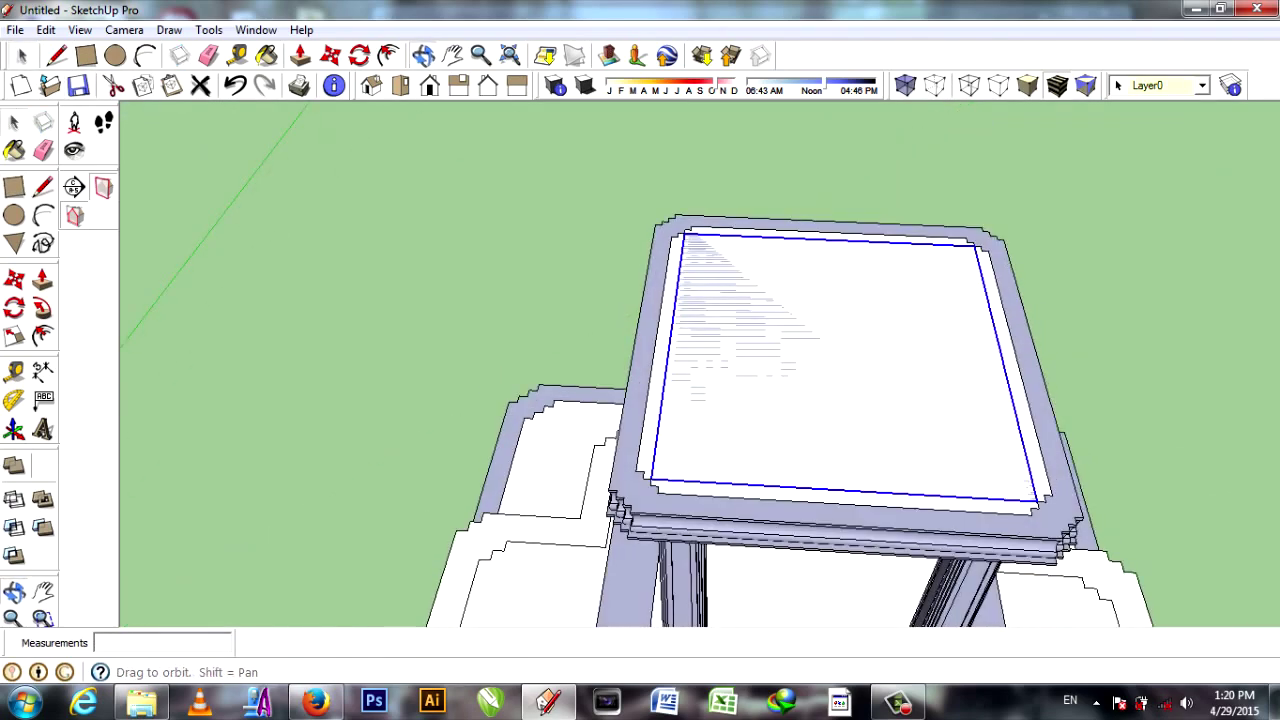
# Push/Pull the roof-top rectangle upward into a shallow box.
pyautogui.press('space')
pyautogui.press('p')
pyautogui.doubleClick(720, 432)
pyautogui.moveTo(1062, 508); pyautogui.dragTo(900, 450, button='middle')
pyautogui.scroll(3, 1065, 515)
pyautogui.click(1065, 515)
# Erase the box's top and front faces, leaving two standing walls.
pyautogui.scroll(-2, 640, 380)
pyautogui.moveTo(640, 380)
pyautogui.mouseDown(button='middle')
pyautogui.moveTo(570, 440)
pyautogui.moveTo(640, 400)
pyautogui.moveTo(640, 340)
pyautogui.moveTo(600, 330)
pyautogui.moveTo(620, 360)
pyautogui.moveTo(580, 380)
pyautogui.moveTo(620, 360)
pyautogui.mouseUp(button='middle')
pyautogui.scroll(5, 560, 380)
pyautogui.scroll(-5, 560, 380)
pyautogui.press('e')
pyautogui.moveTo(400, 270); pyautogui.dragTo(750, 400)
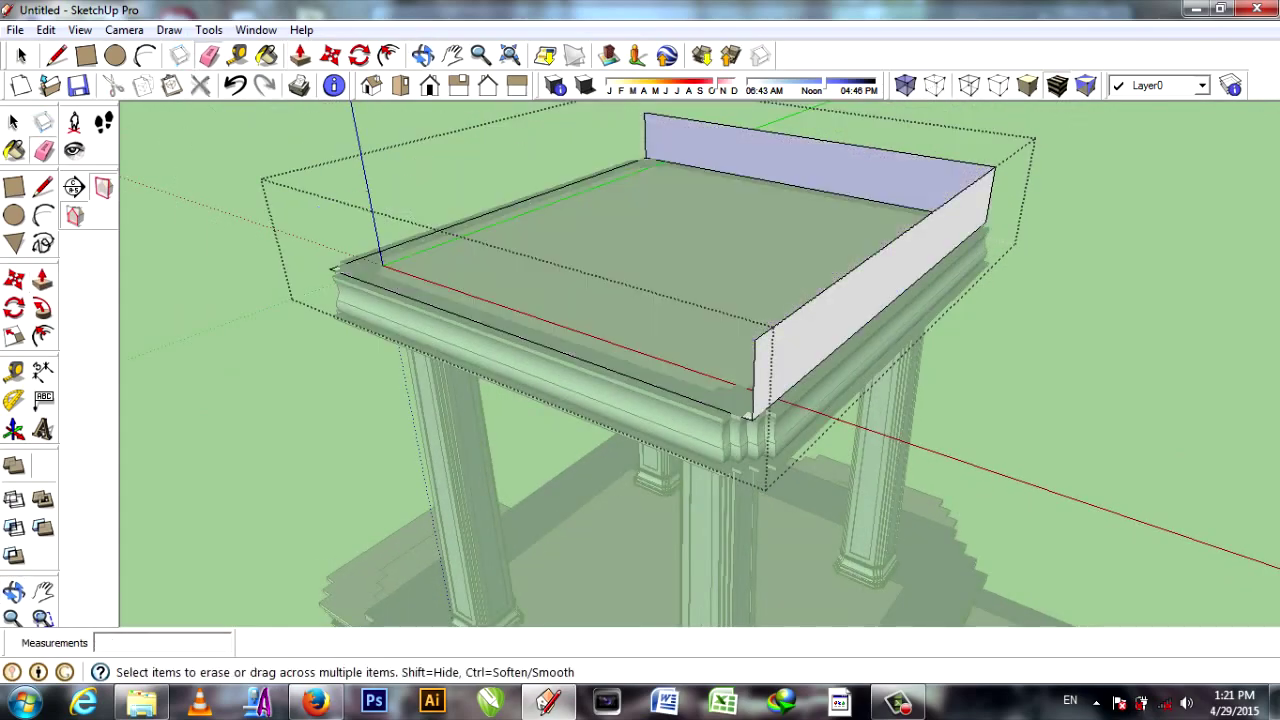
# Offset the roof top inward three times at 0.04, 0.02 and 0.03 m, nesting the outlines.
pyautogui.moveTo(750, 415); pyautogui.dragTo(760, 500, button='middle')
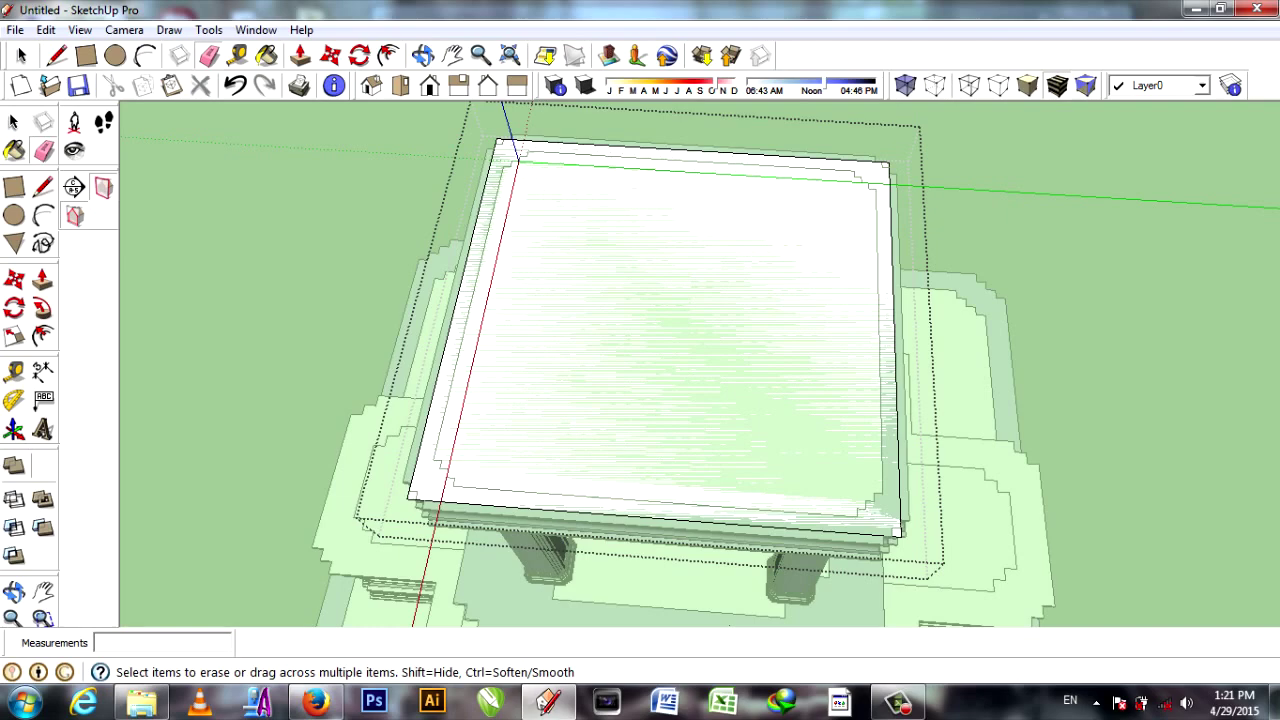
pyautogui.click(570, 146)
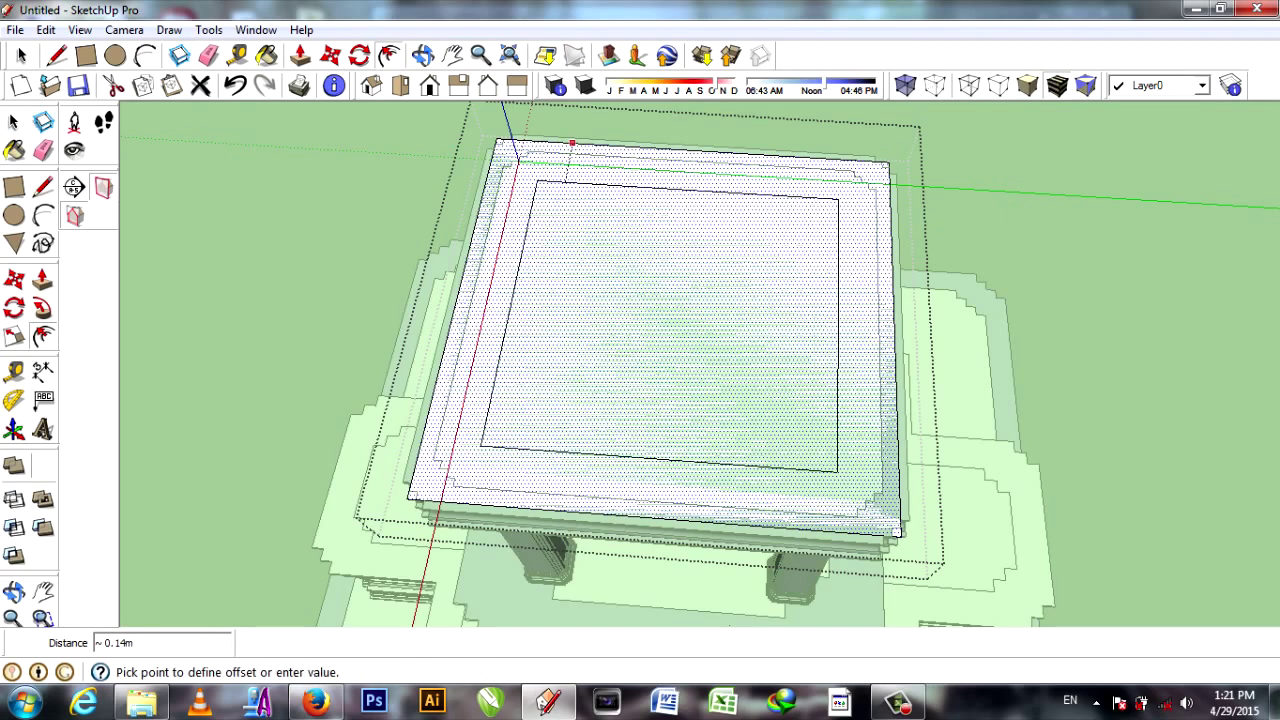
pyautogui.click(572, 143)
pyautogui.scroll(2, 655, 162)
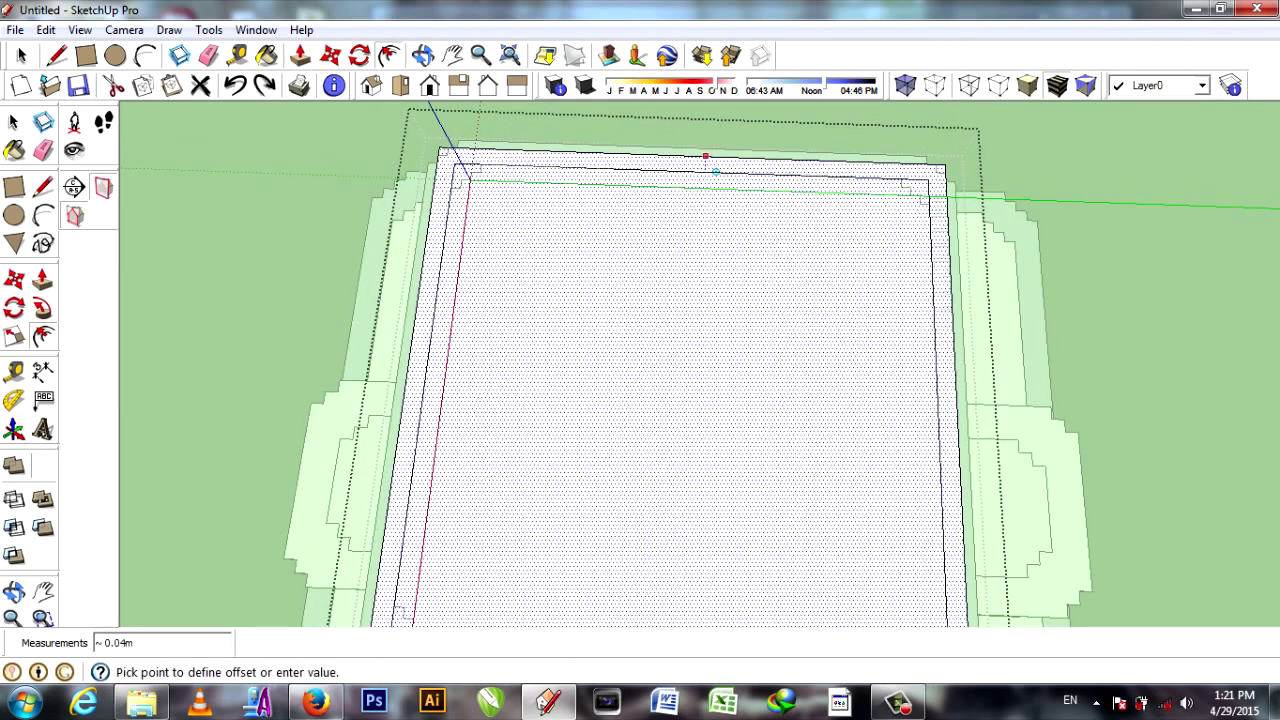
pyautogui.press('Return')
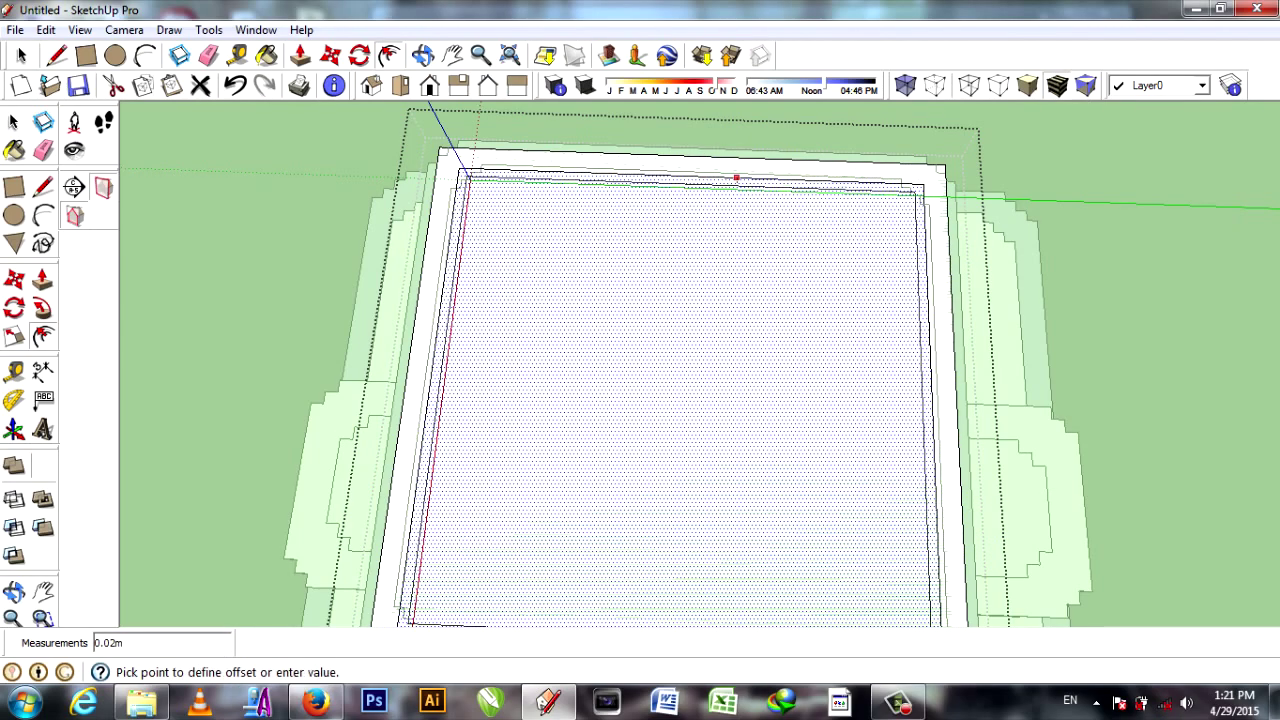
pyautogui.press('Return')
pyautogui.click(758, 187)
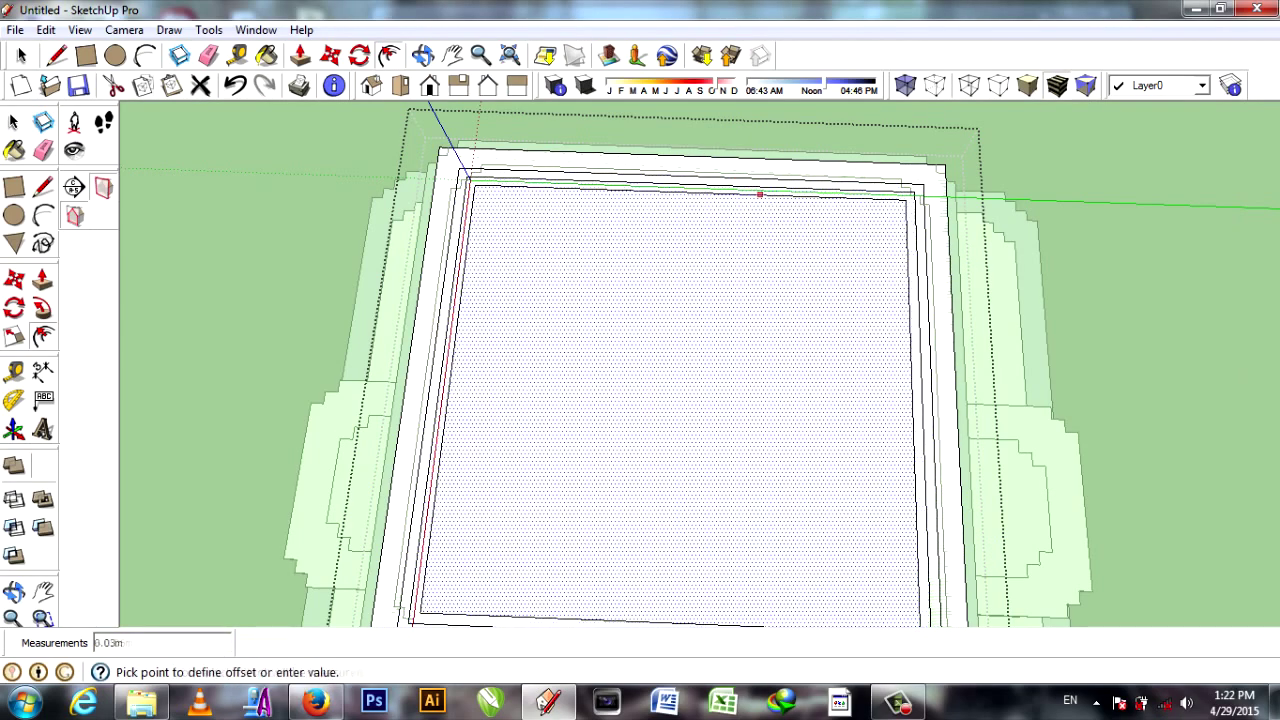
pyautogui.click(208, 55)
pyautogui.moveTo(640, 400); pyautogui.dragTo(640, 330, button='middle')
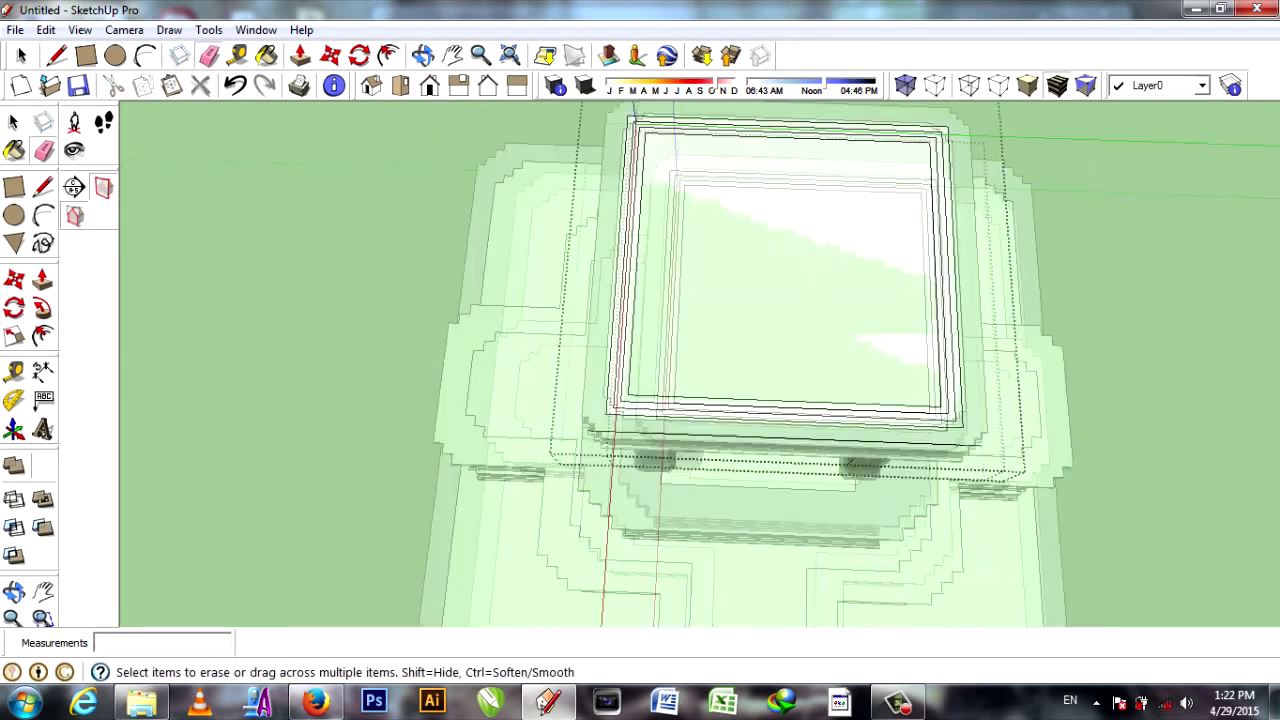
# Draw a small rectangle at a roof-top corner to notch the inset outlines.
pyautogui.scroll(3, 640, 400)
pyautogui.press('r')
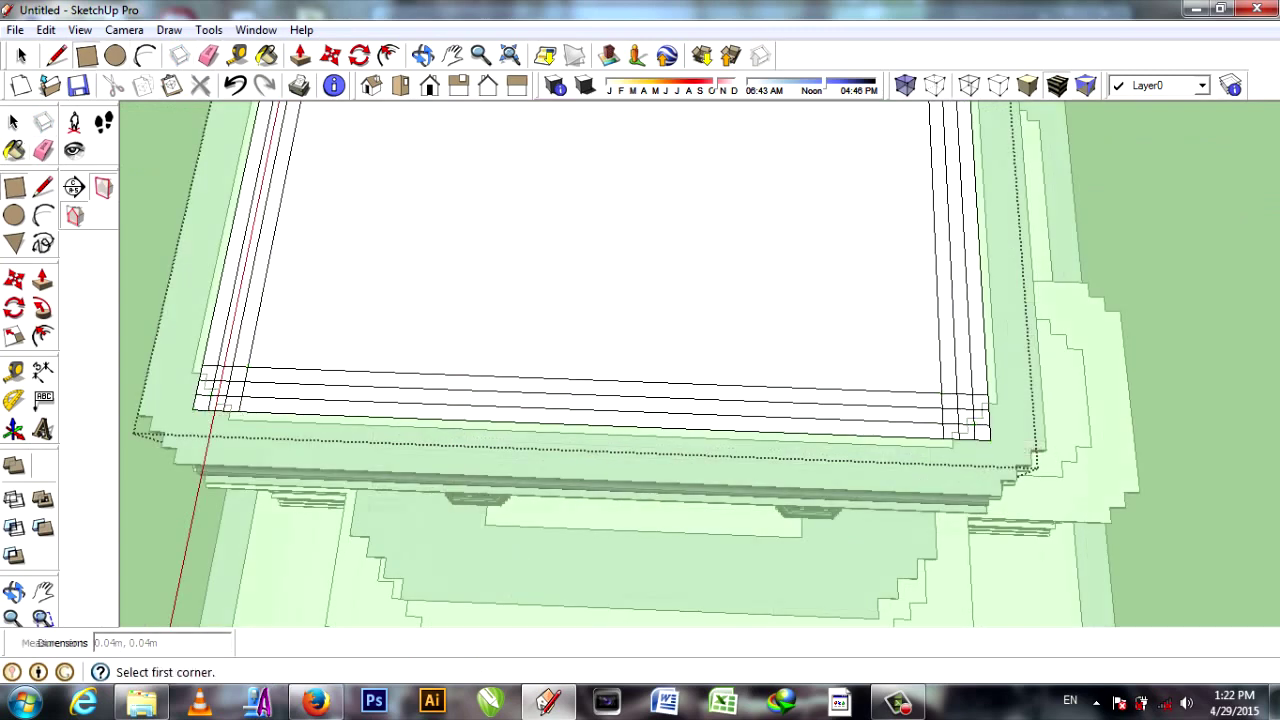
pyautogui.moveTo(700, 400); pyautogui.dragTo(860, 340, button='middle')
pyautogui.click(794, 491)
pyautogui.moveTo(134, 408); pyautogui.dragTo(190, 410, button='middle')
# Delete the redundant inset edges around the roof-top corners.
pyautogui.press('e')
pyautogui.moveTo(640, 400)
pyautogui.mouseDown(button='middle')
pyautogui.moveTo(680, 380)
pyautogui.moveTo(560, 385)
pyautogui.mouseUp(button='middle')
pyautogui.press('Escape')
pyautogui.press('Escape')
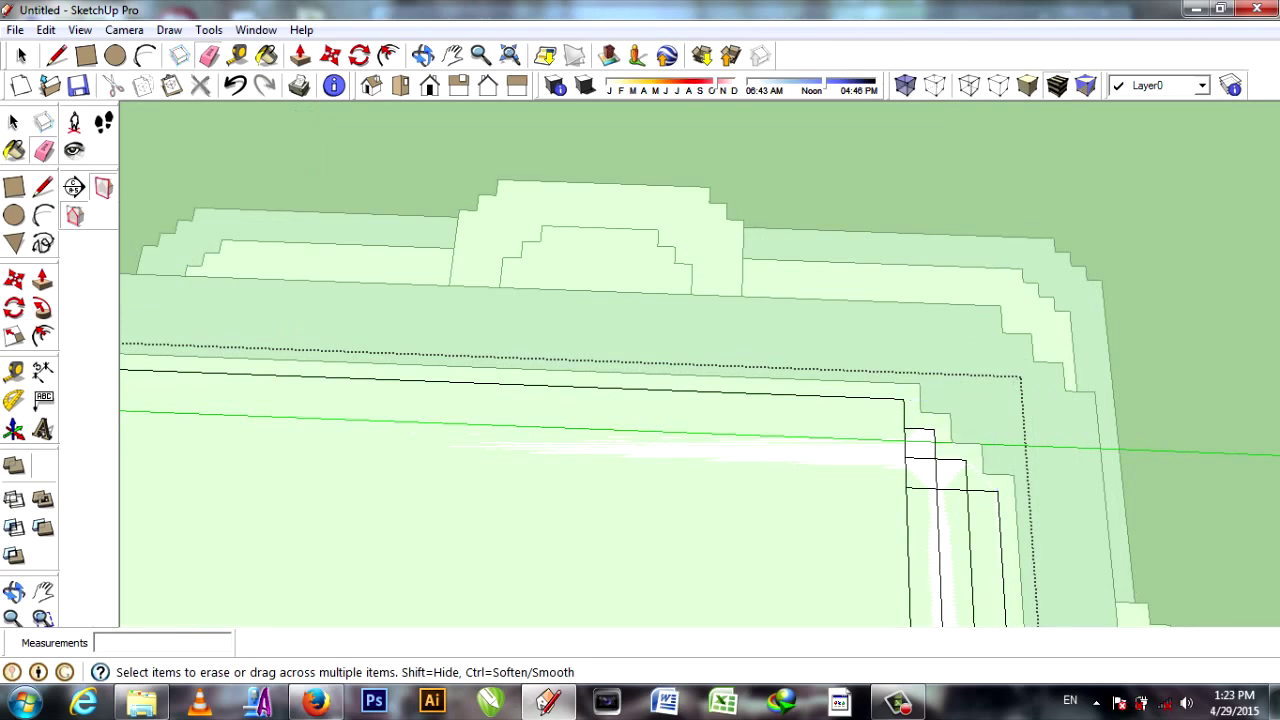
pyautogui.moveTo(640, 400); pyautogui.dragTo(640, 300, button='middle')
pyautogui.scroll(3, 683, 514)
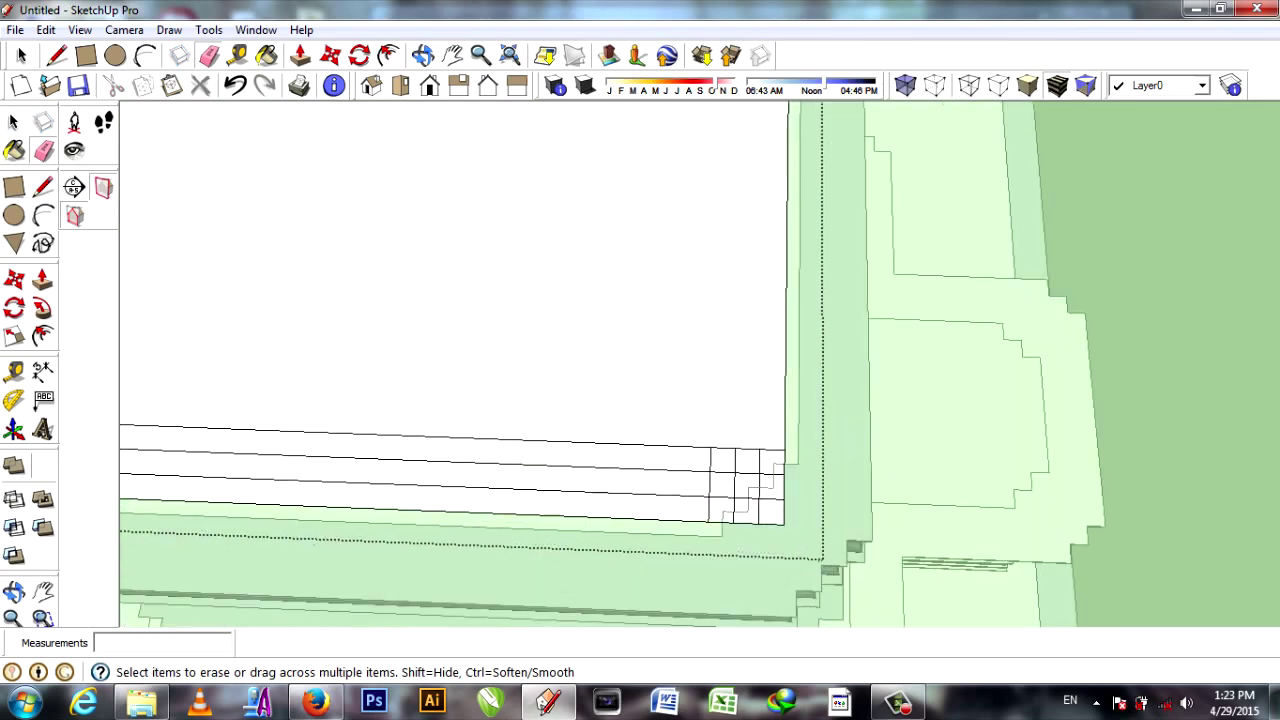
pyautogui.press('Escape')
pyautogui.moveTo(640, 400); pyautogui.dragTo(560, 380, button='middle')
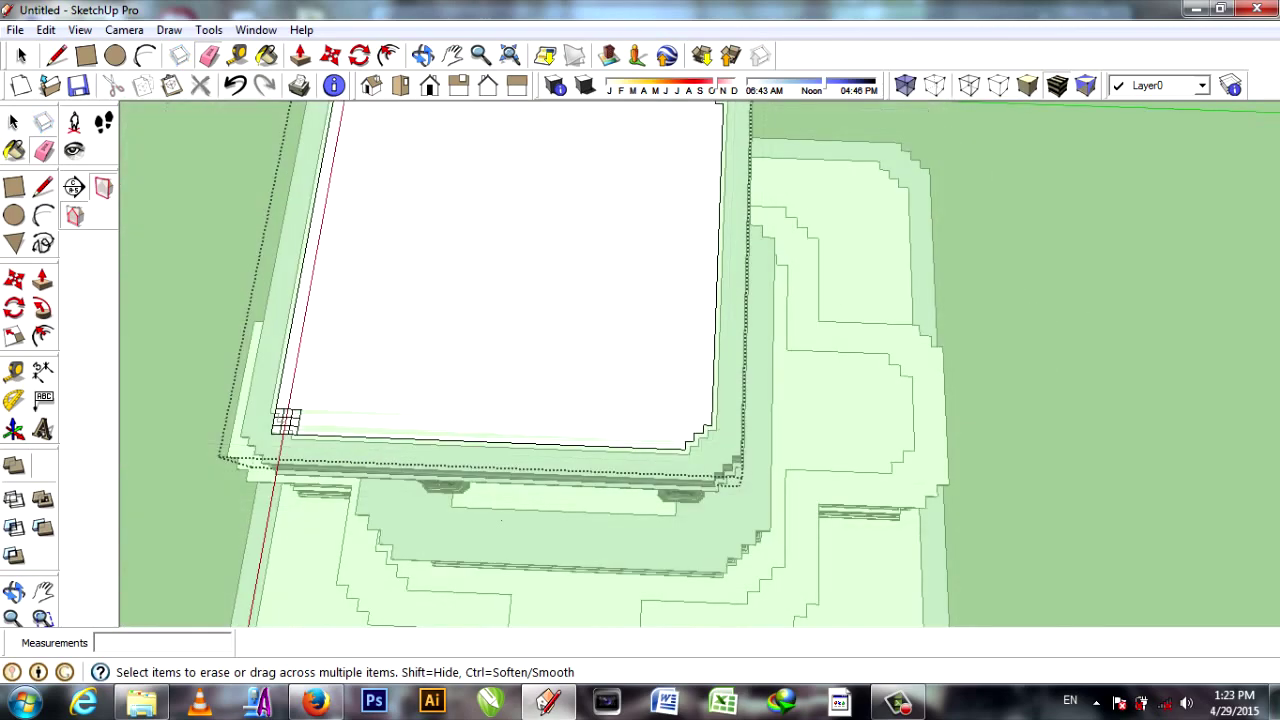
pyautogui.scroll(3, 350, 440)
pyautogui.press('Escape')
pyautogui.scroll(-3, 350, 440)
pyautogui.moveTo(640, 400)
pyautogui.mouseDown(button='middle')
pyautogui.moveTo(640, 330)
pyautogui.moveTo(620, 300)
pyautogui.moveTo(600, 340)
pyautogui.mouseUp(button='middle')
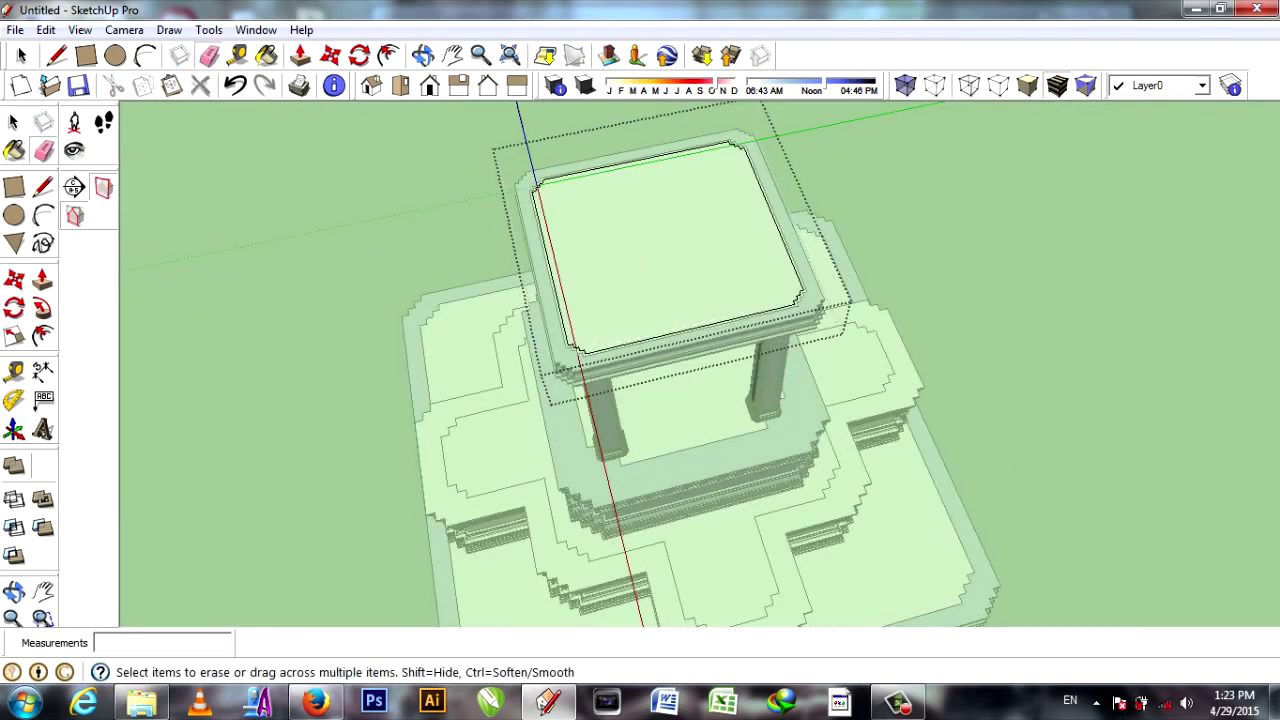
# Draw two crossing lines that split the roof top into quarters.
pyautogui.scroll(-3, 235, 438)
pyautogui.scroll(-3, 235, 438)
pyautogui.scroll(5, 610, 360)
pyautogui.scroll(-1, 610, 360)
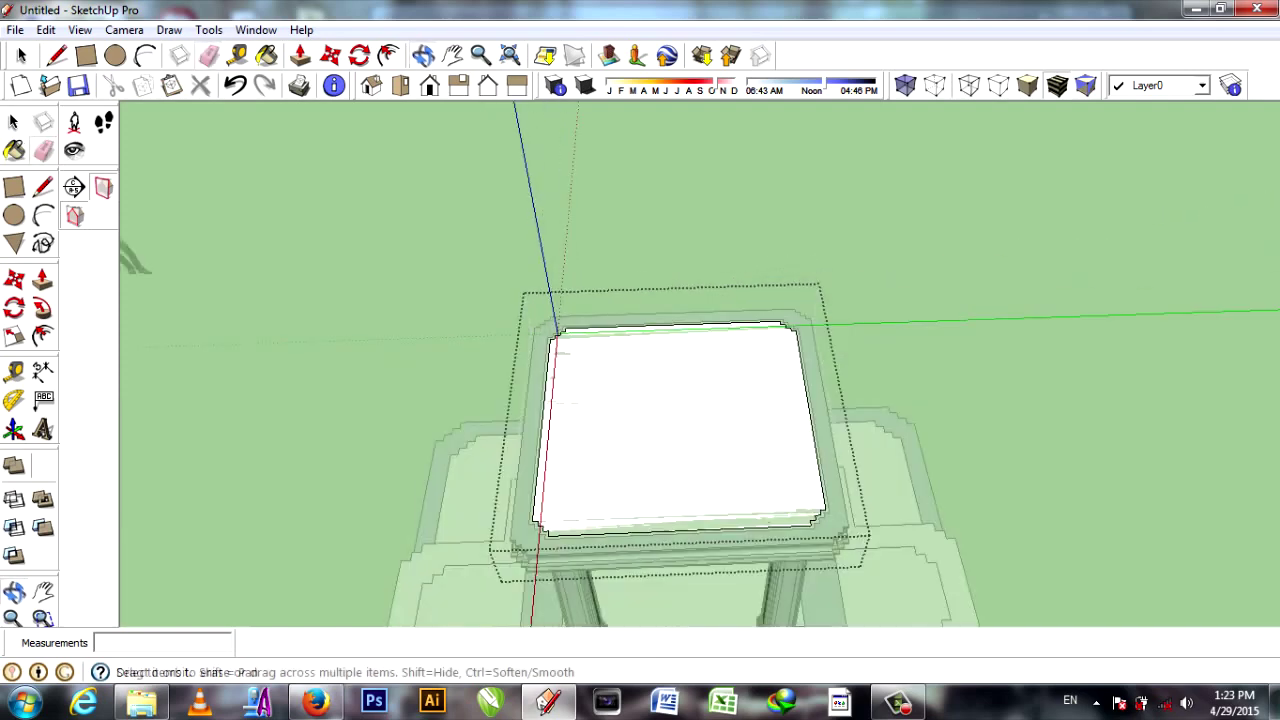
pyautogui.press('l')
pyautogui.click(811, 412)
pyautogui.click(676, 417)
pyautogui.click(674, 328)
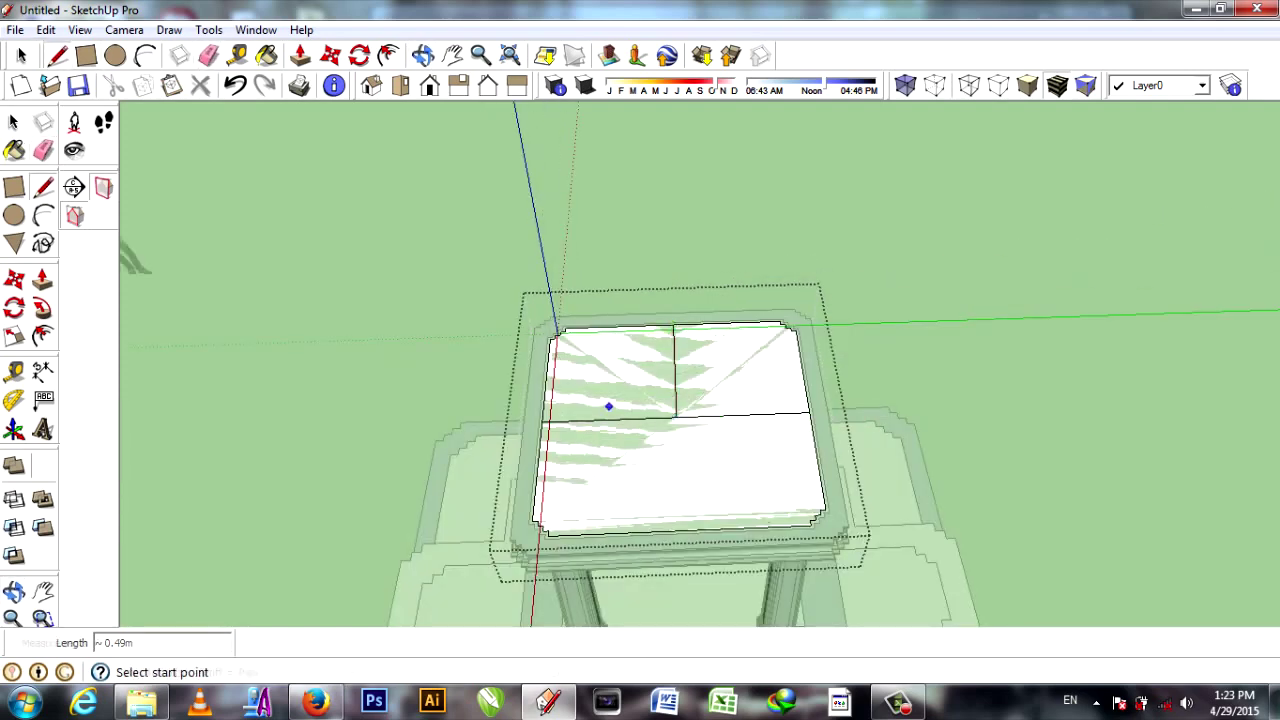
pyautogui.moveTo(606, 406); pyautogui.dragTo(700, 380, button='middle')
pyautogui.click(749, 369)
# Draw a tall vertical line of length 5 rising from the lines' crossing.
pyautogui.write('5')
pyautogui.press('Return')
pyautogui.scroll(-5, 710, 385)
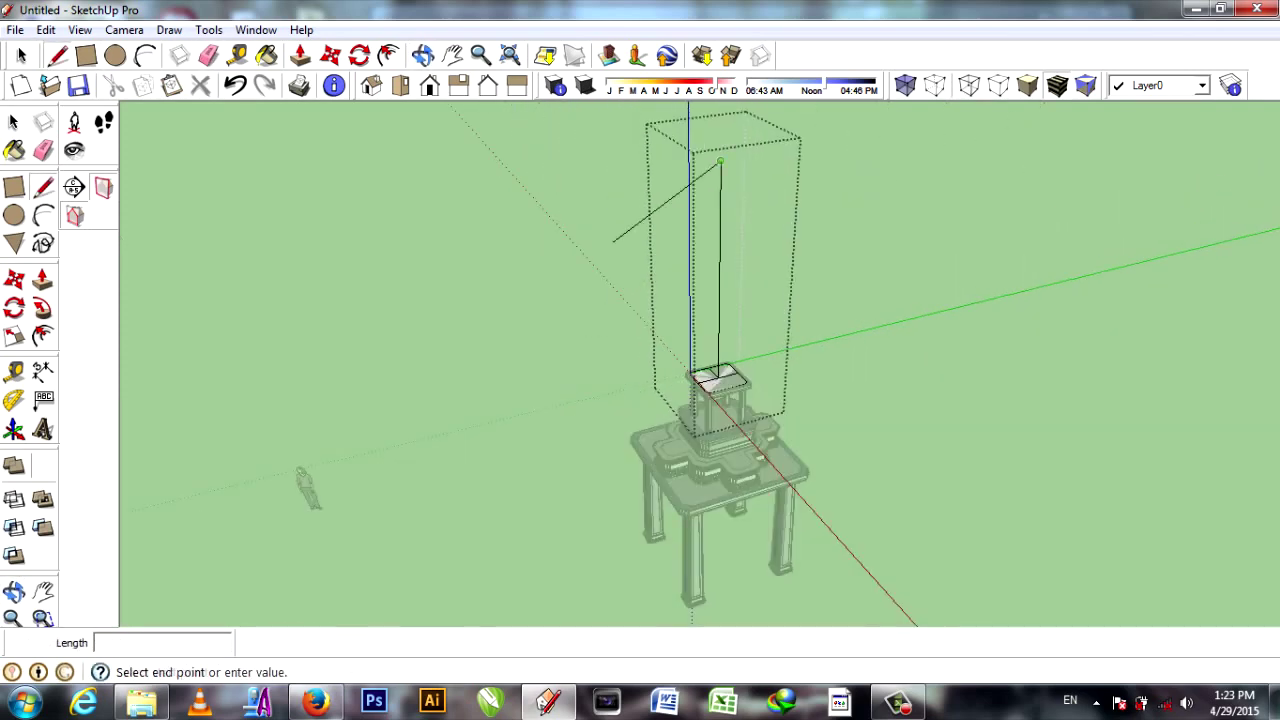
pyautogui.hotkey('ctrl', 'z')
pyautogui.click(718, 272)
pyautogui.moveTo(718, 272)
pyautogui.mouseDown(button='middle')
pyautogui.moveTo(714, 377)
pyautogui.moveTo(700, 350)
pyautogui.moveTo(688, 389)
pyautogui.mouseUp(button='middle')
pyautogui.scroll(2, 714, 377)
# Zoom to the wall's lower-left edge and draw the profile's curved cove arc.
pyautogui.scroll(2, 686, 414)
pyautogui.scroll(2, 651, 380)
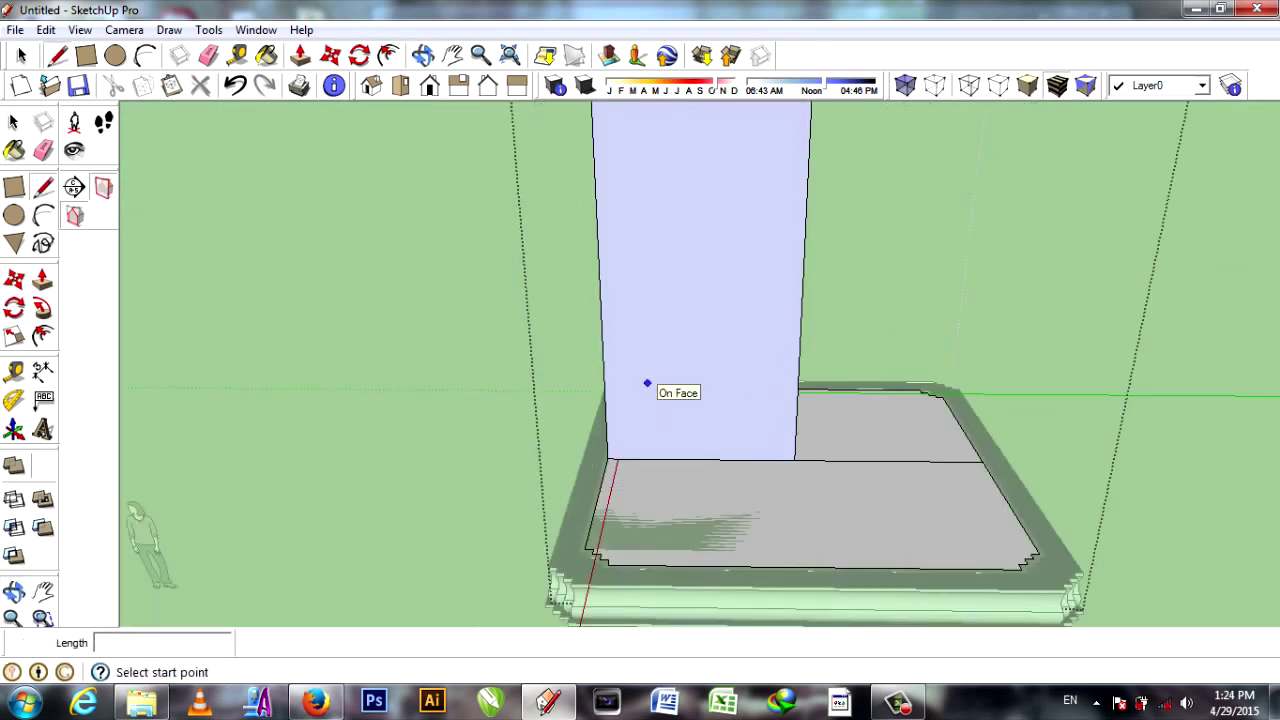
pyautogui.scroll(1, 600, 491)
pyautogui.scroll(1, 586, 500)
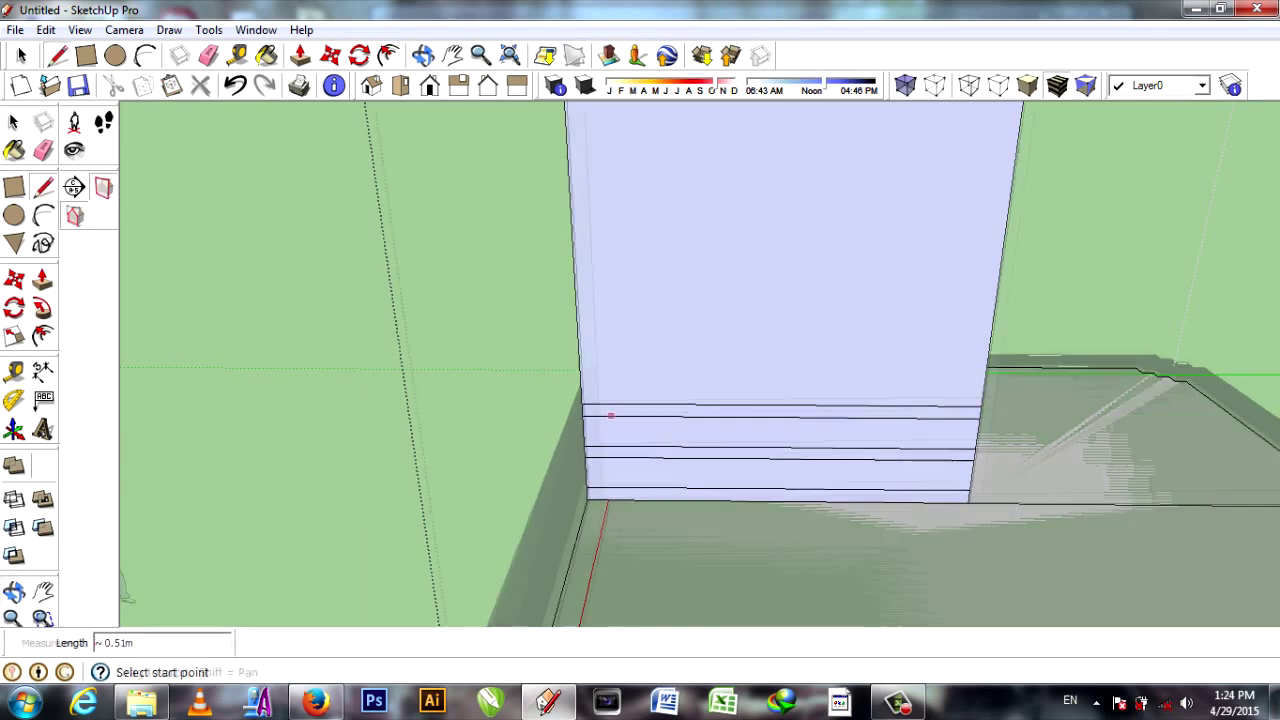
pyautogui.scroll(-1, 797, 260)
pyautogui.scroll(-3, 640, 400)
pyautogui.scroll(3, 631, 380)
pyautogui.scroll(1, 621, 481)
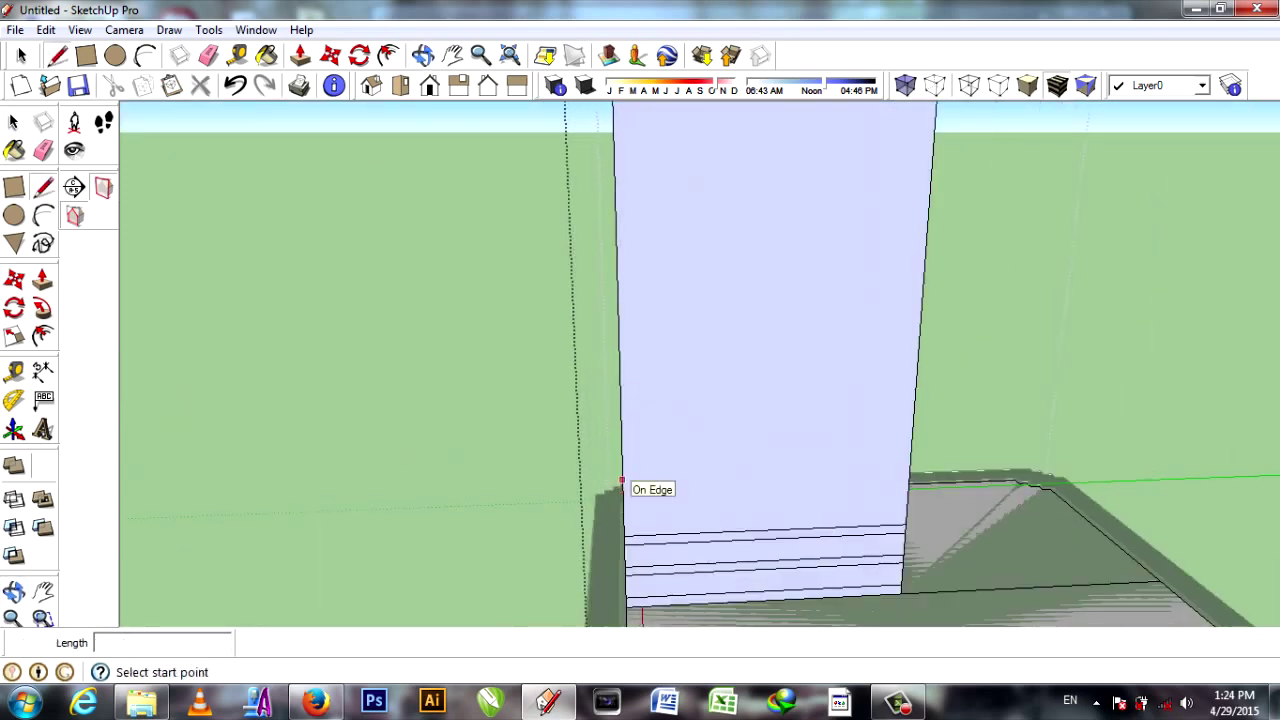
pyautogui.scroll(2, 641, 612)
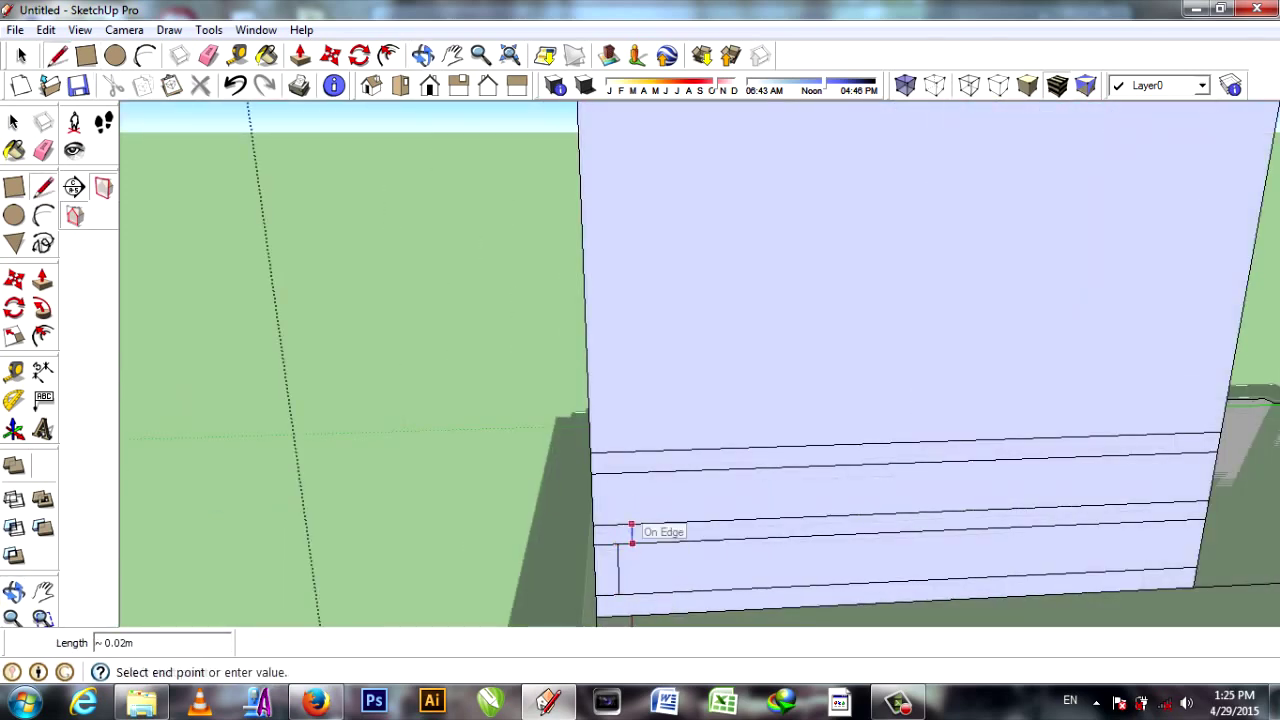
pyautogui.scroll(3, 648, 522)
pyautogui.click(634, 523)
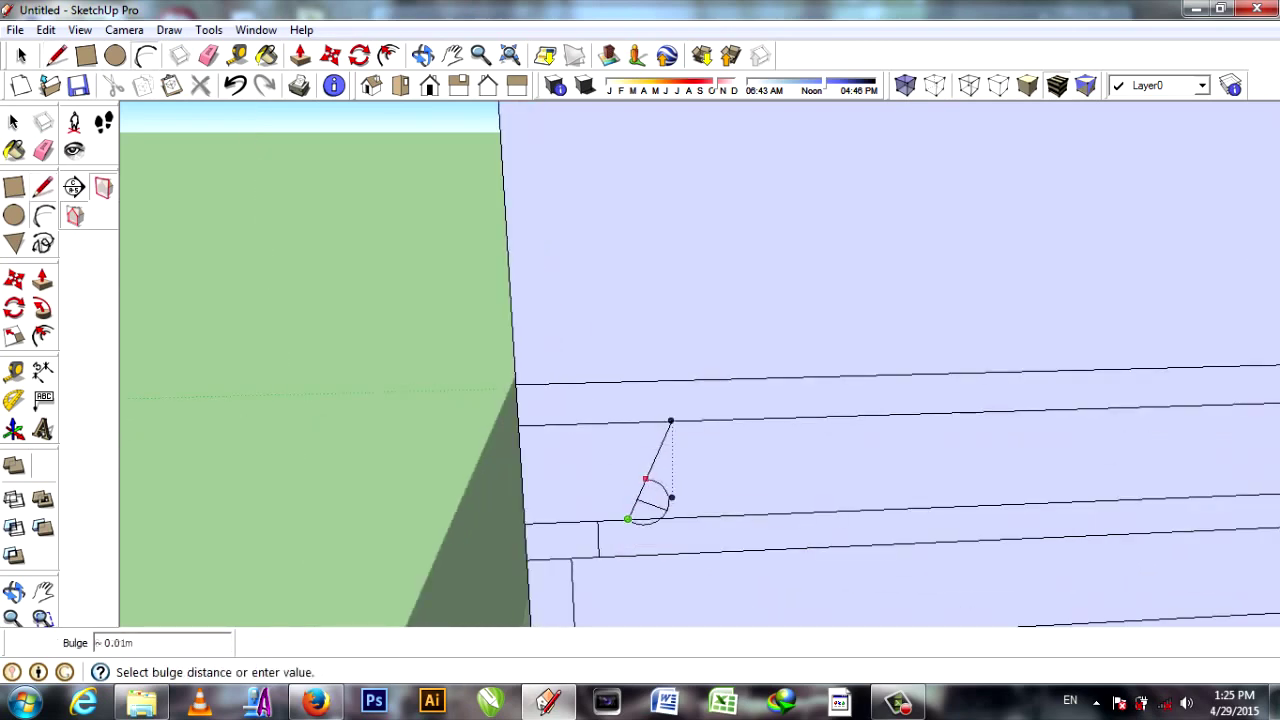
pyautogui.scroll(3, 634, 523)
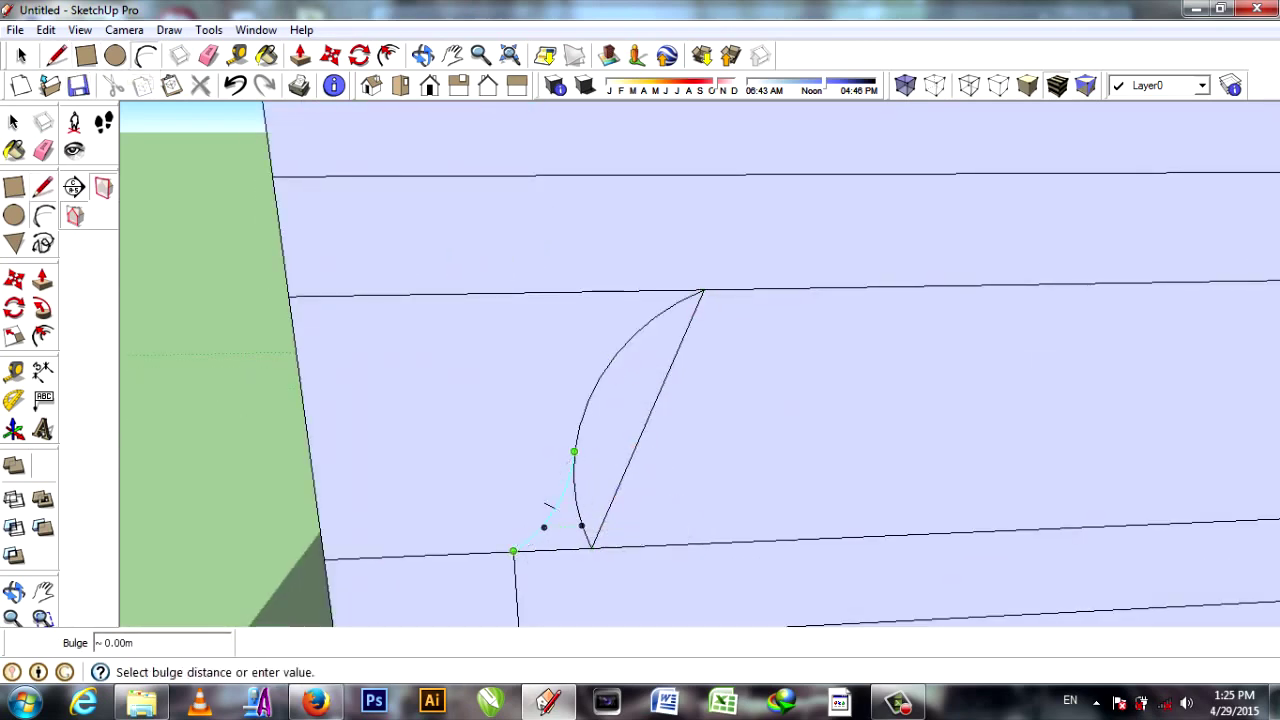
# Erase the unneeded horizontal lines, leaving the stepped profile with its cove.
pyautogui.press('e')
pyautogui.scroll(-2, 648, 432)
pyautogui.press('l')
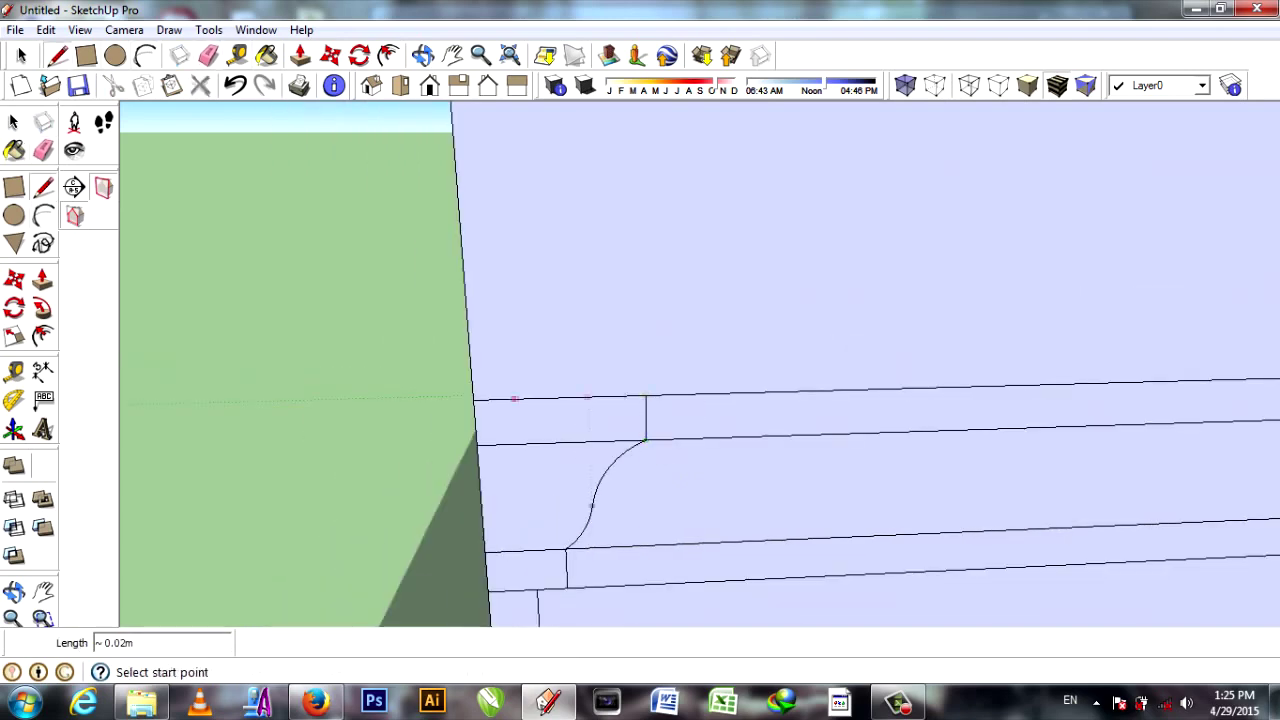
pyautogui.scroll(-3, 514, 399)
pyautogui.press('e')
pyautogui.moveTo(760, 400); pyautogui.dragTo(760, 525)
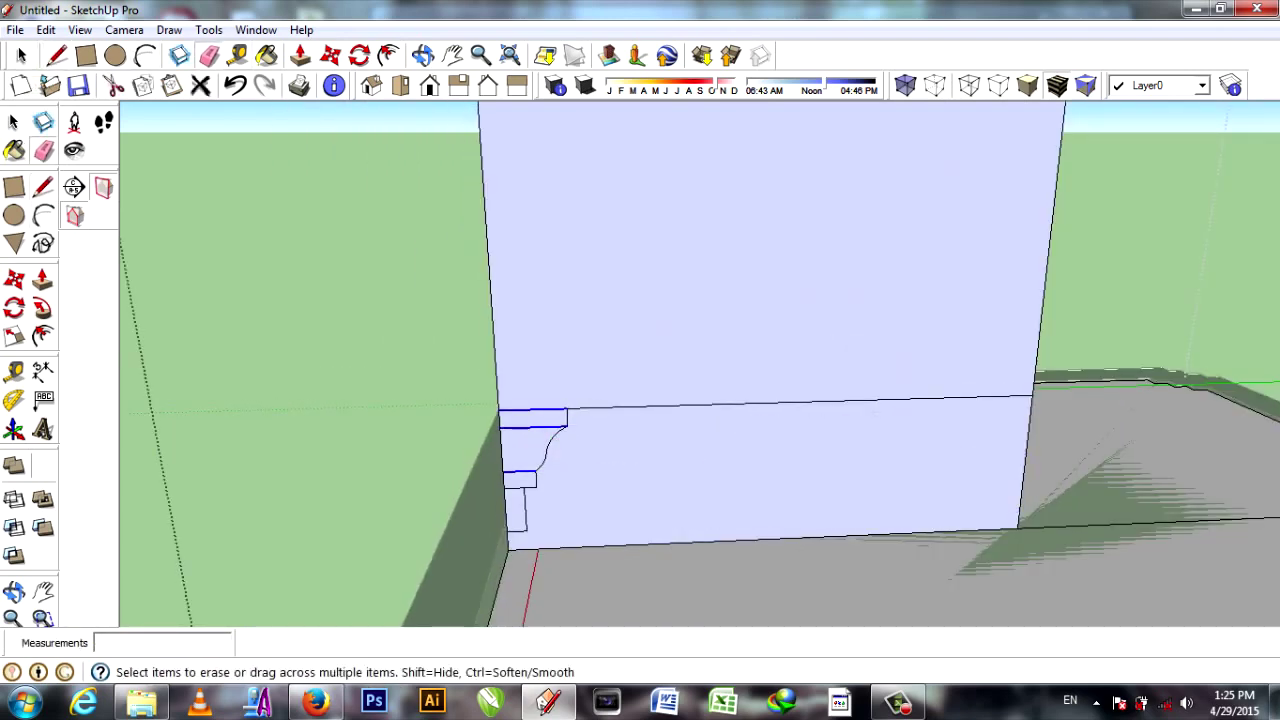
pyautogui.press('space')
pyautogui.click(760, 480)
pyautogui.moveTo(760, 480); pyautogui.dragTo(820, 470, button='middle')
# Copy the selected face, flip the copy, and place it on the wall.
pyautogui.press('ctrl')
pyautogui.click(960, 513)
pyautogui.click(470, 525)
pyautogui.rightClick(386, 490)
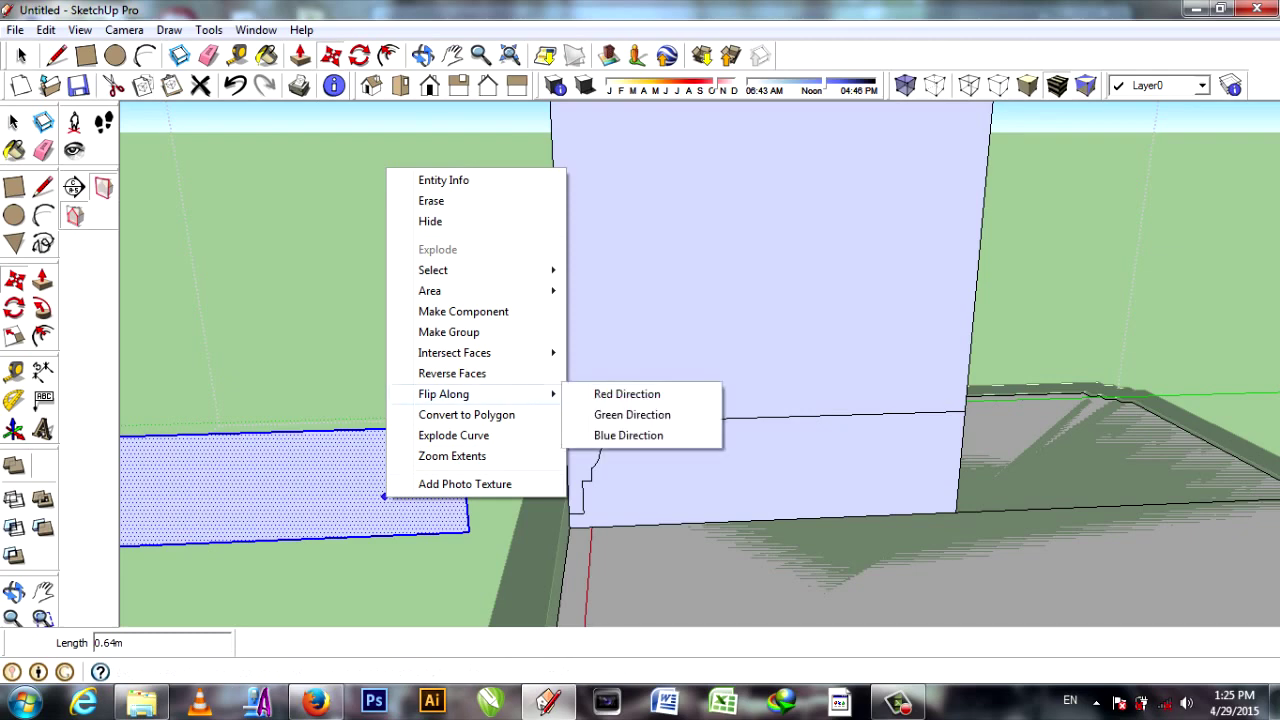
pyautogui.click(680, 446)
pyautogui.click(470, 528)
pyautogui.click(963, 411)
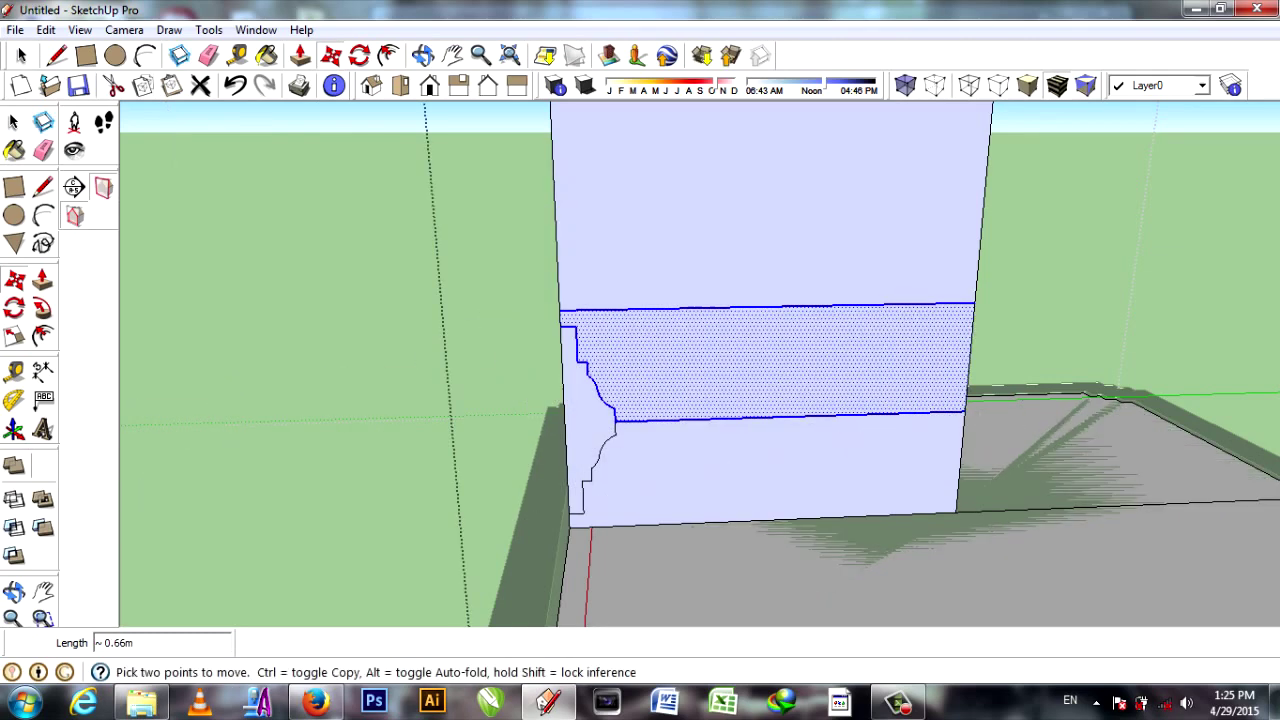
# Draw a line splitting the flipped face on the wall.
pyautogui.press('e')
pyautogui.moveTo(963, 411); pyautogui.dragTo(509, 368, button='middle')
pyautogui.press('l')
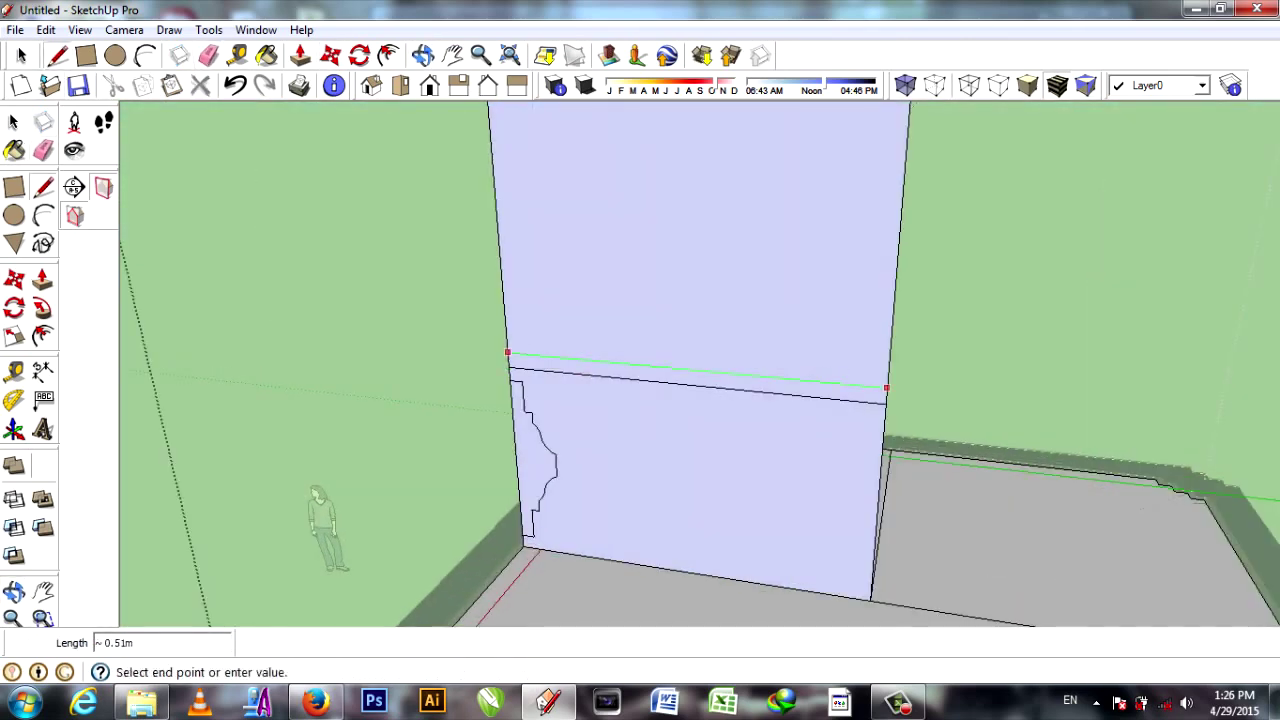
pyautogui.click(886, 387)
# Draw a sloping line from above the profile to the face's right edge.
pyautogui.moveTo(886, 387); pyautogui.dragTo(519, 368, button='middle')
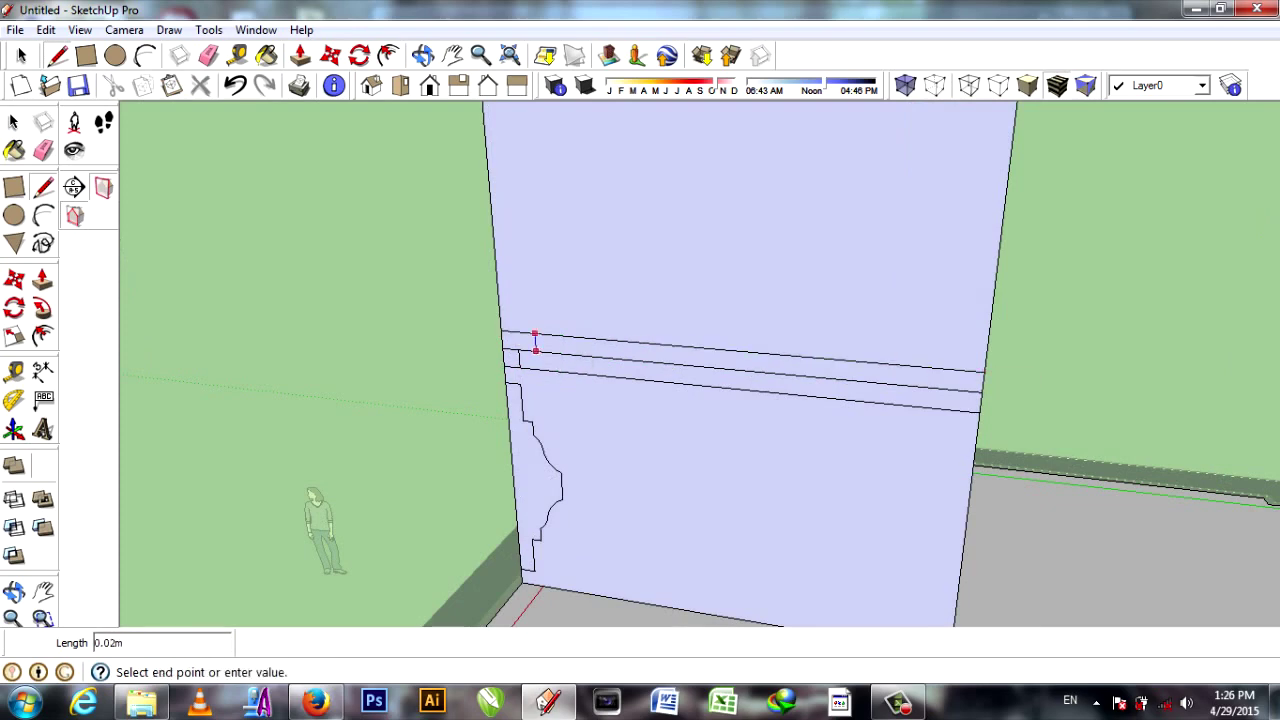
pyautogui.press('e')
pyautogui.moveTo(535, 350); pyautogui.dragTo(700, 420, button='middle')
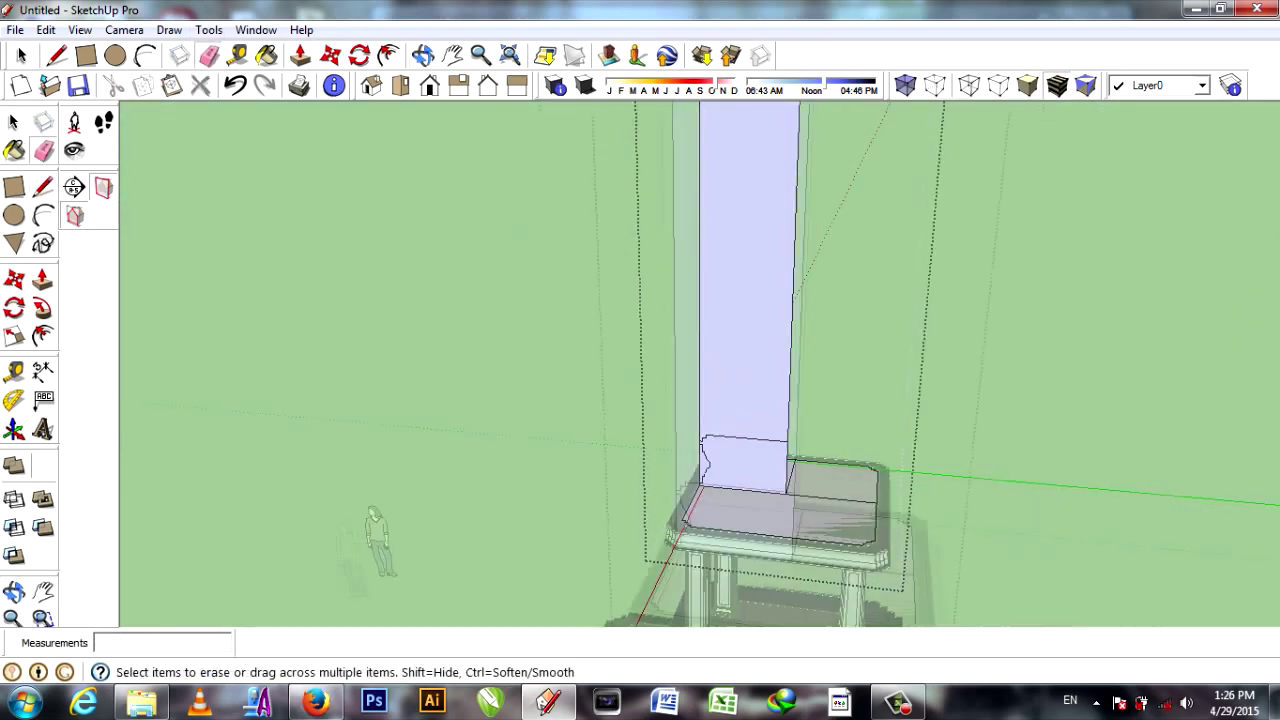
pyautogui.press('l')
pyautogui.scroll(2, 677, 502)
pyautogui.scroll(2, 677, 502)
pyautogui.scroll(2, 680, 505)
pyautogui.click(672, 479)
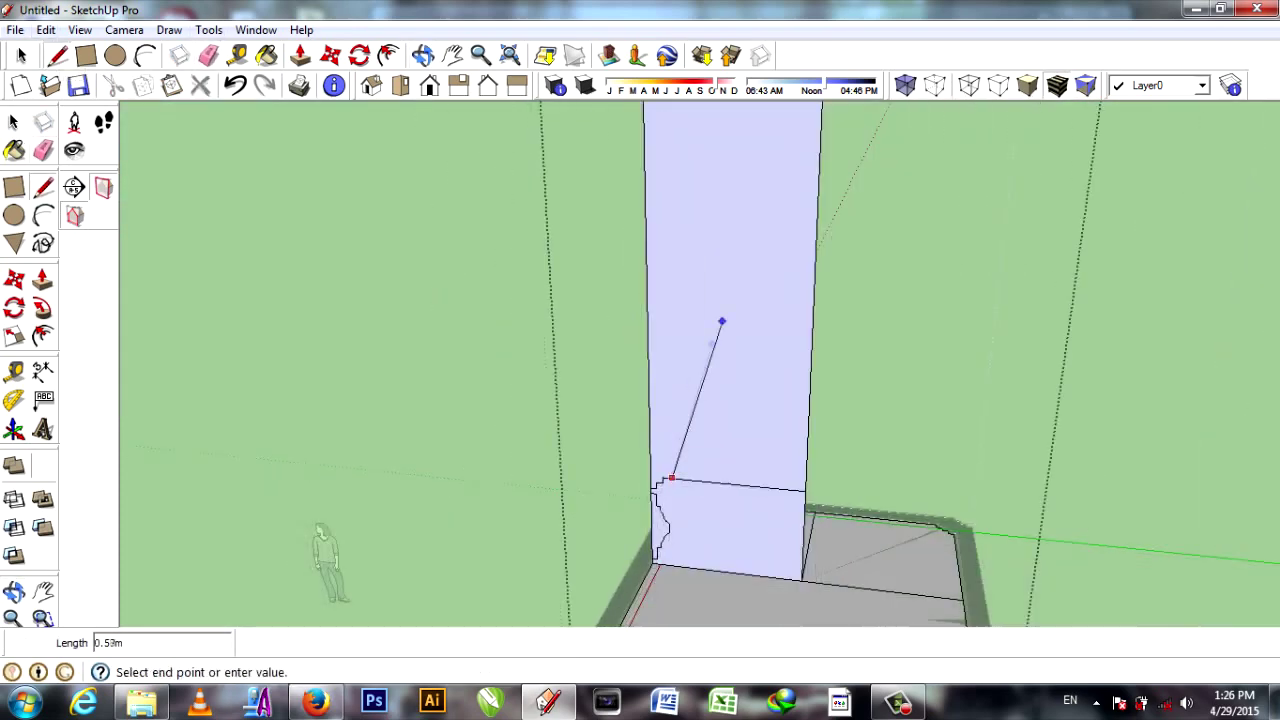
pyautogui.click(727, 272)
pyautogui.scroll(2, 727, 272)
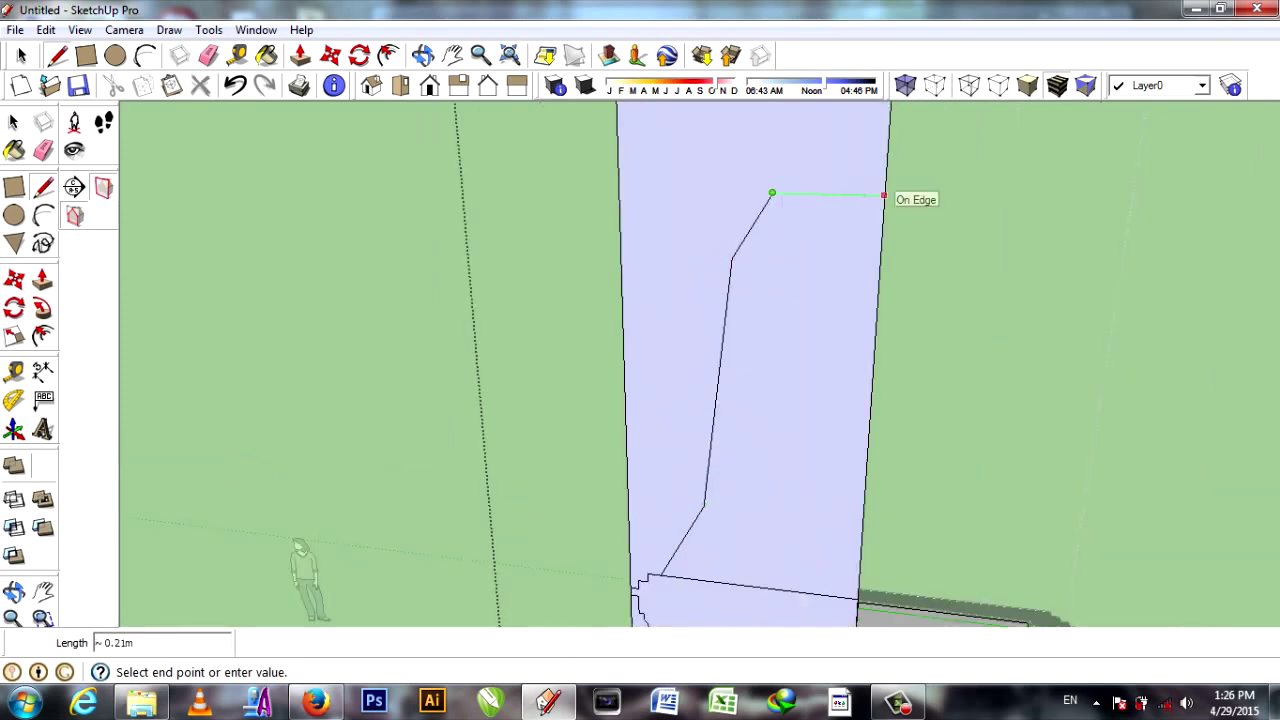
pyautogui.click(884, 195)
# Draw the long sweeping arc from the profile vertex below the cove.
pyautogui.scroll(-3, 670, 300)
pyautogui.scroll(3, 700, 350)
pyautogui.scroll(2, 705, 346)
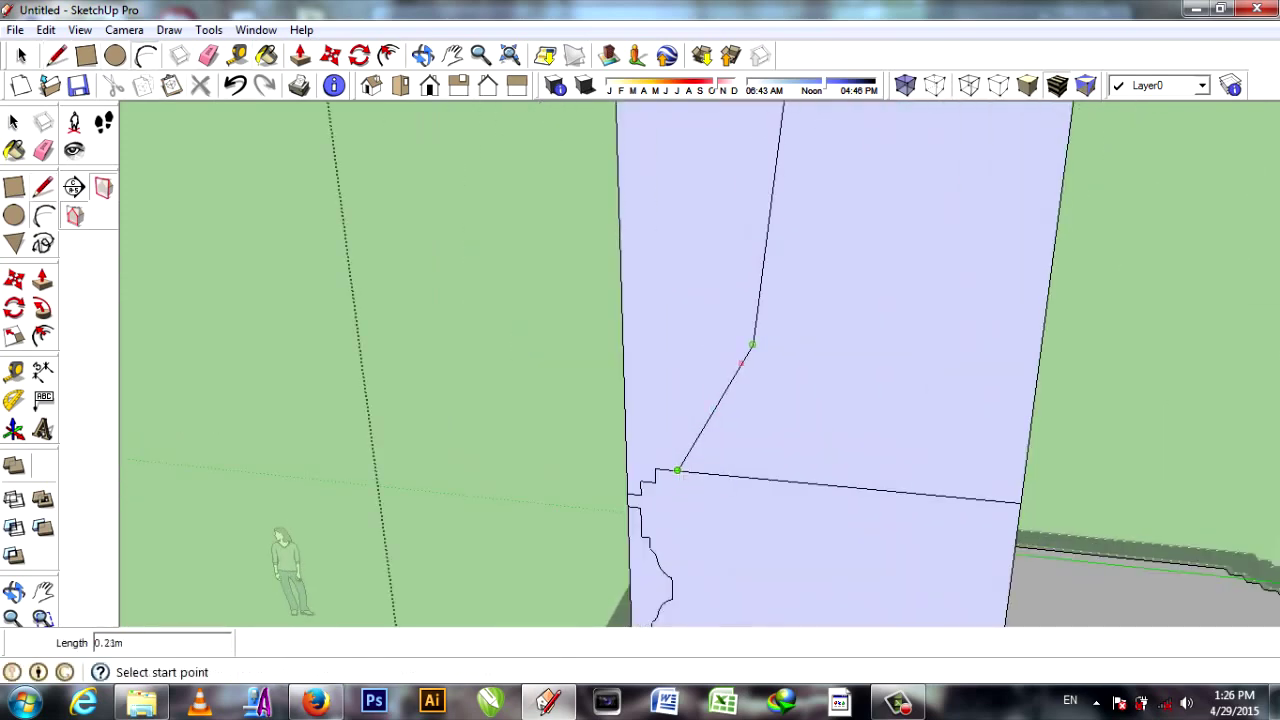
pyautogui.click(741, 363)
pyautogui.scroll(2, 728, 421)
pyautogui.scroll(-3, 601, 511)
pyautogui.click(694, 281)
pyautogui.click(652, 514)
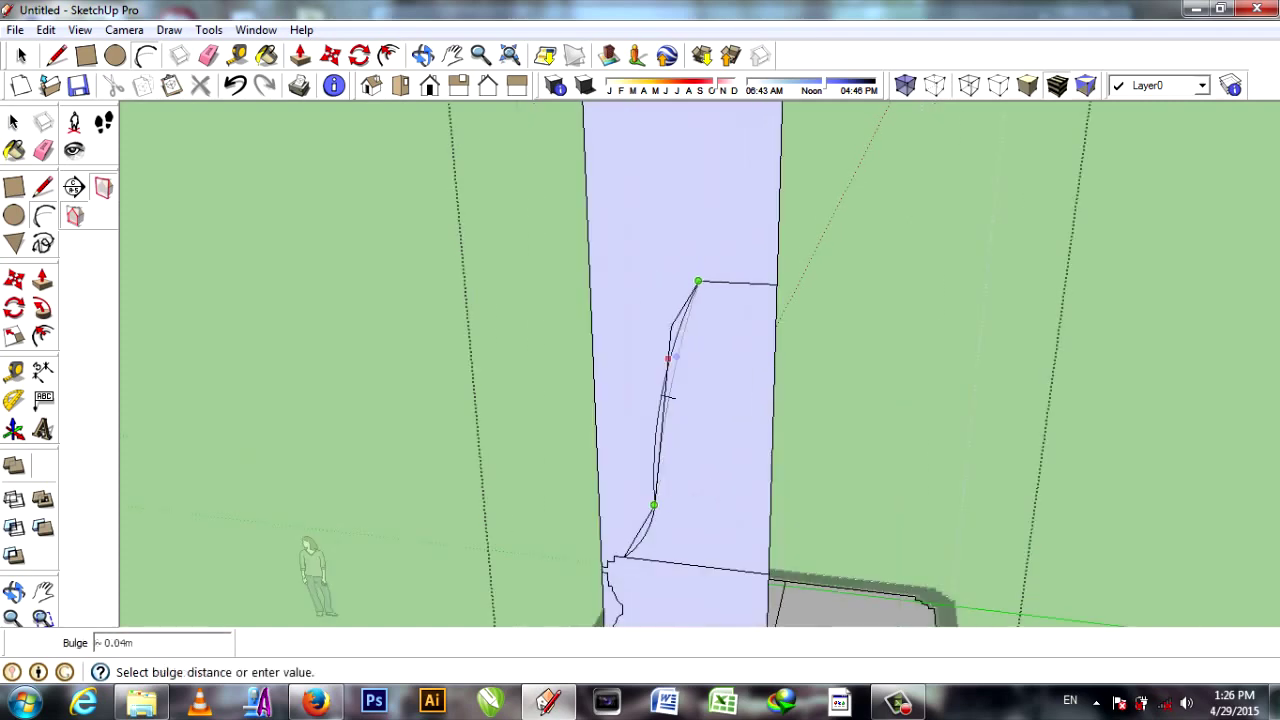
pyautogui.click(651, 516)
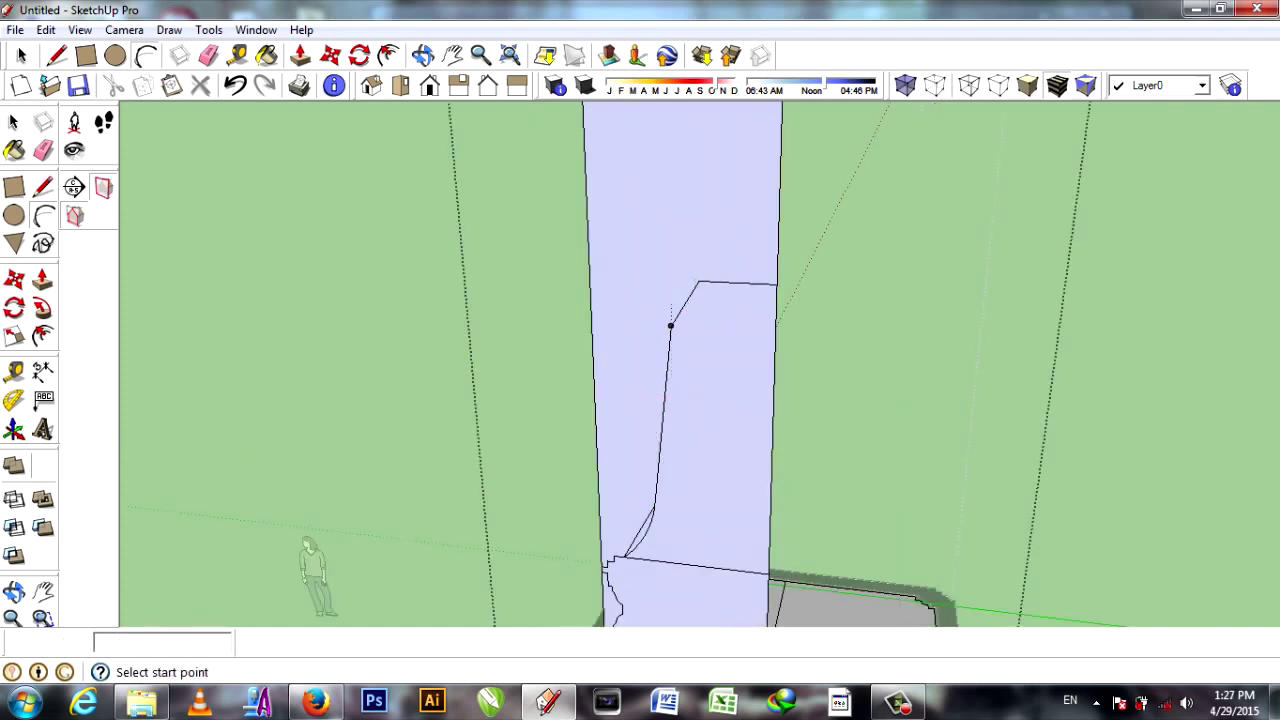
pyautogui.scroll(2, 686, 309)
pyautogui.click(686, 309)
pyautogui.scroll(-3, 788, 363)
# Add a line to the face's right edge and a short connecting ledge edge.
pyautogui.press('e')
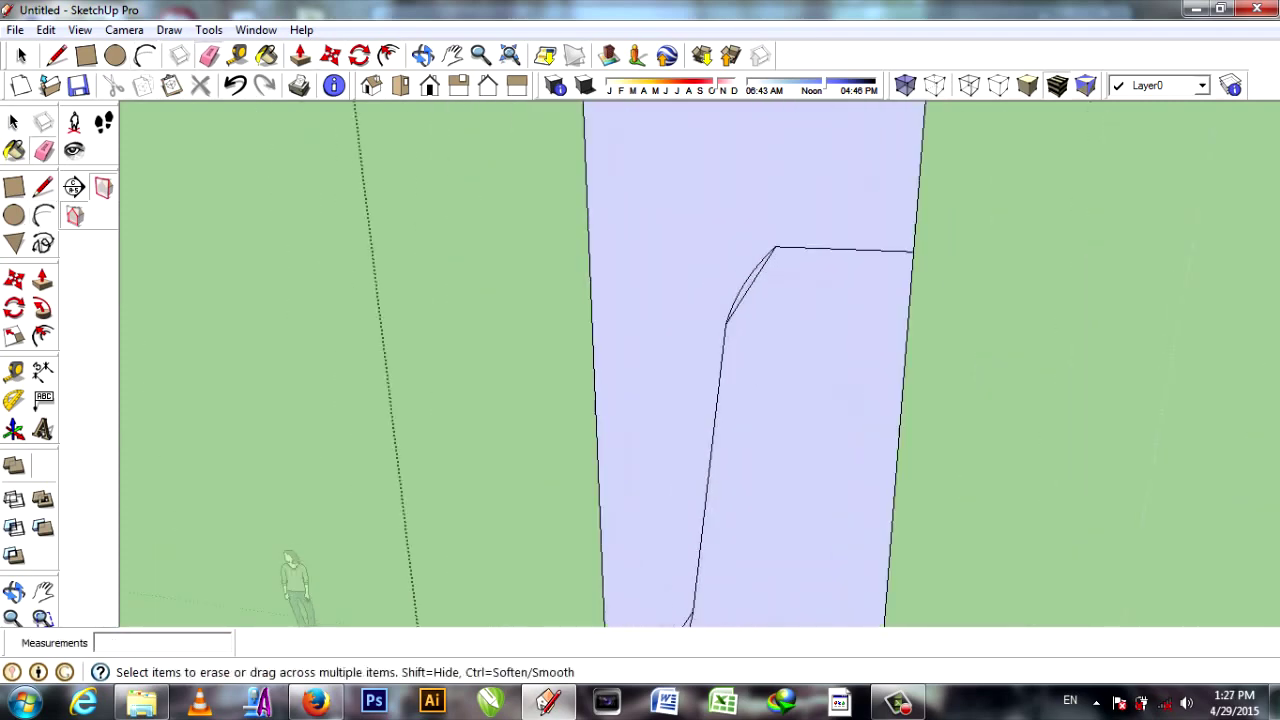
pyautogui.scroll(1, 760, 360)
pyautogui.scroll(-3, 760, 360)
pyautogui.moveTo(760, 360); pyautogui.dragTo(740, 380, button='middle')
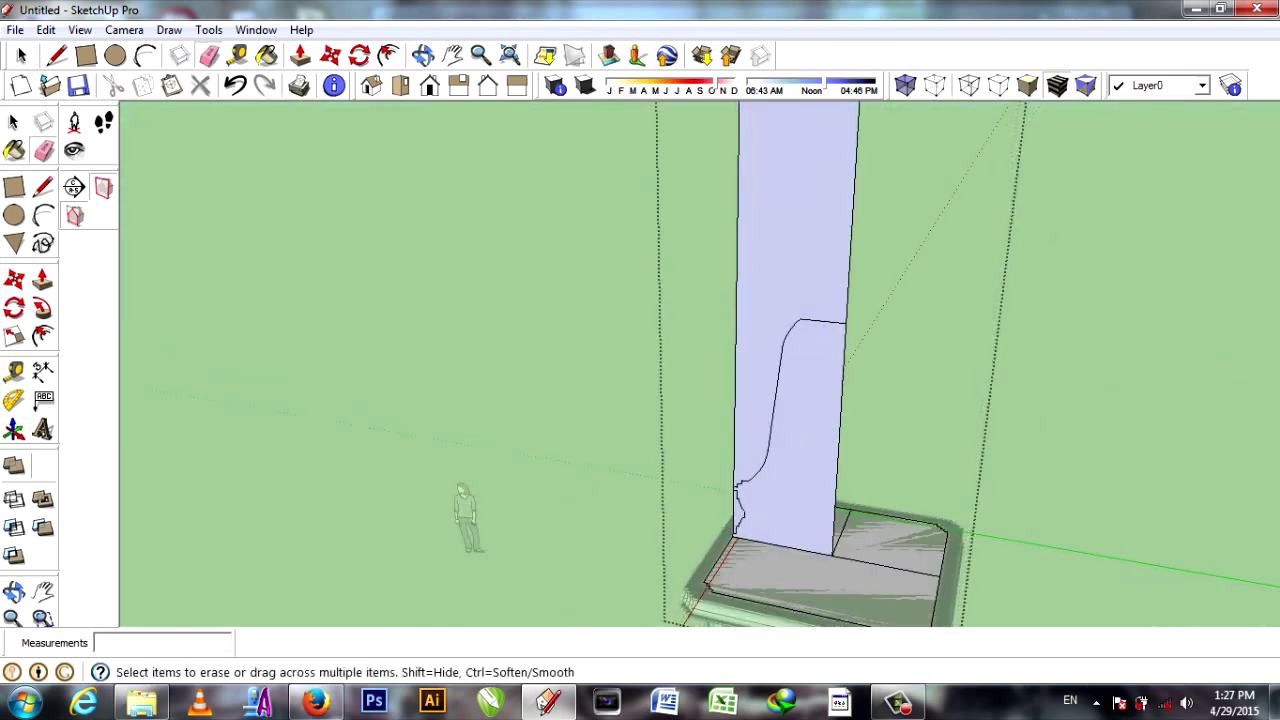
pyautogui.scroll(3, 740, 380)
pyautogui.press('l')
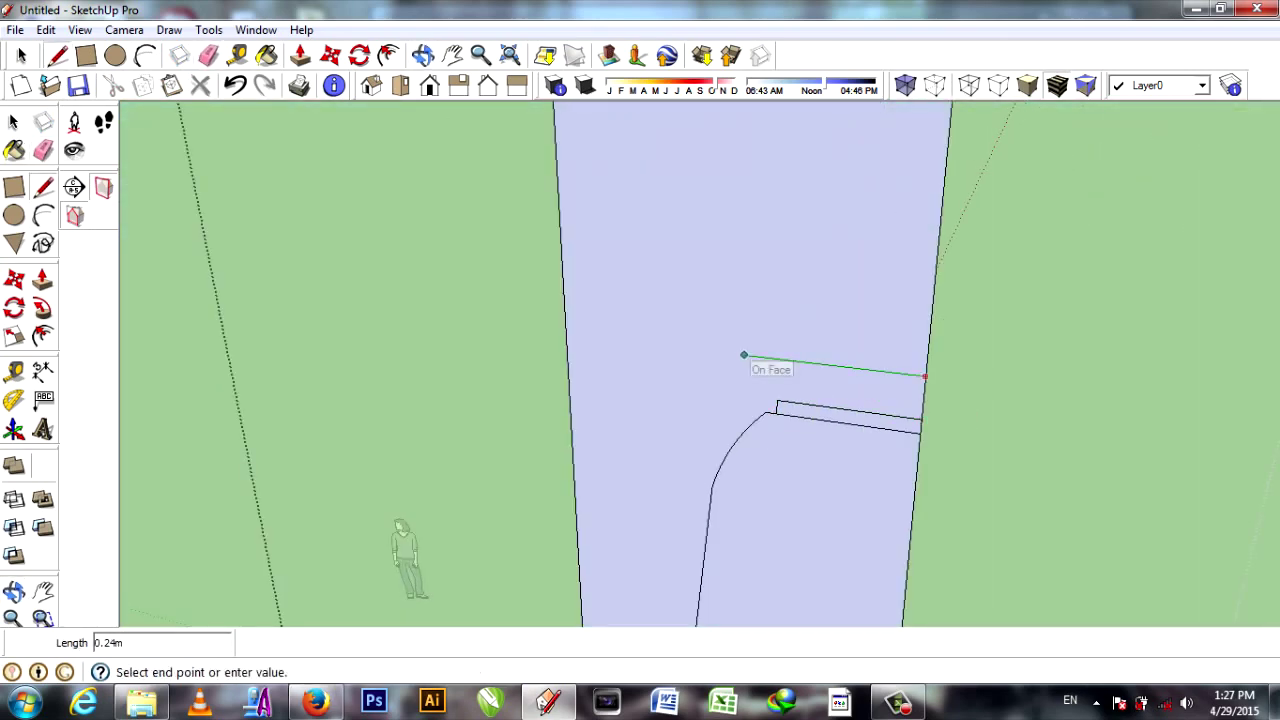
pyautogui.click(744, 355)
pyautogui.moveTo(744, 355); pyautogui.dragTo(950, 403, button='middle')
pyautogui.scroll(2, 563, 322)
pyautogui.click(849, 414)
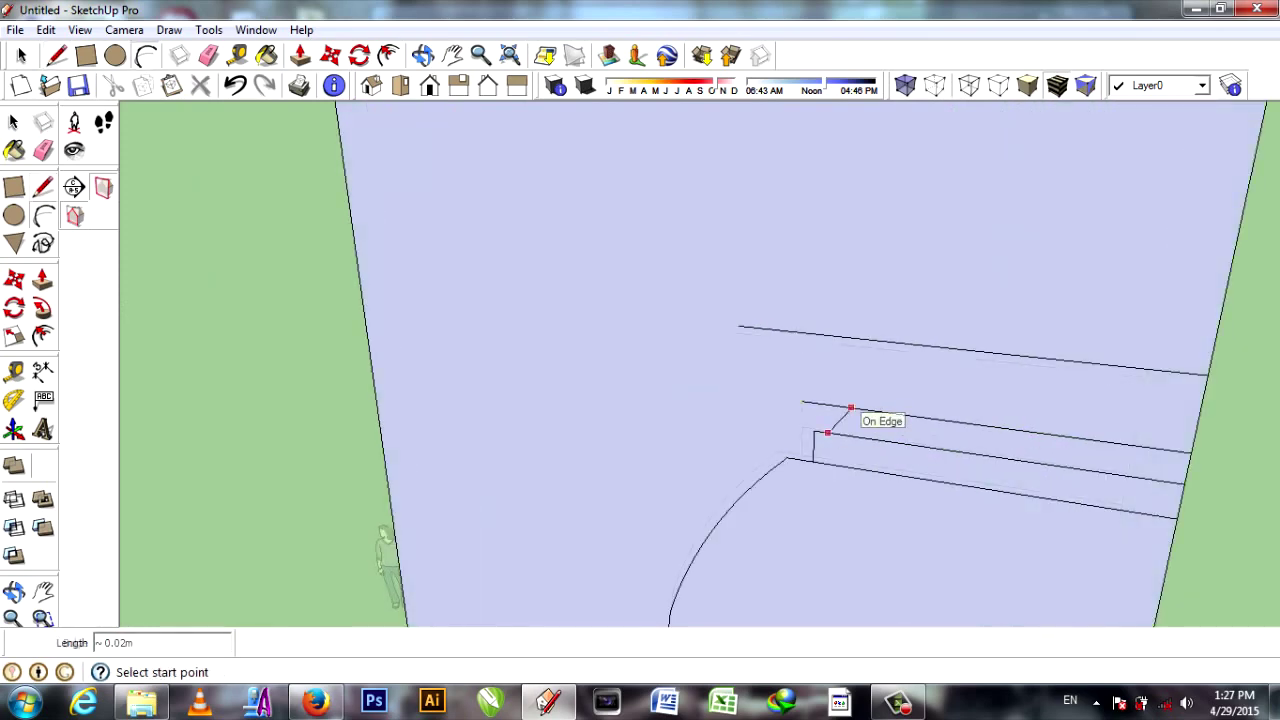
pyautogui.scroll(2, 849, 414)
pyautogui.click(796, 451)
# Draw a small arc between the ledge edge points.
pyautogui.press('l')
pyautogui.click(852, 396)
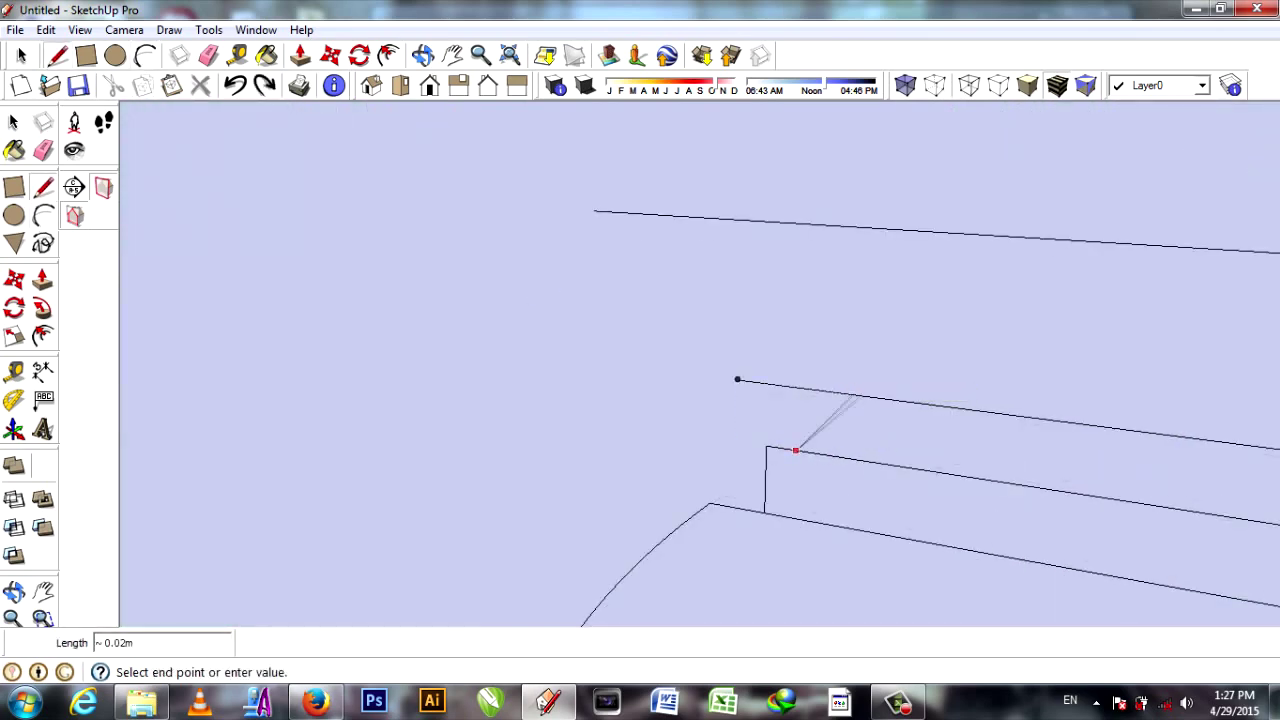
pyautogui.click(797, 450)
pyautogui.scroll(3, 829, 426)
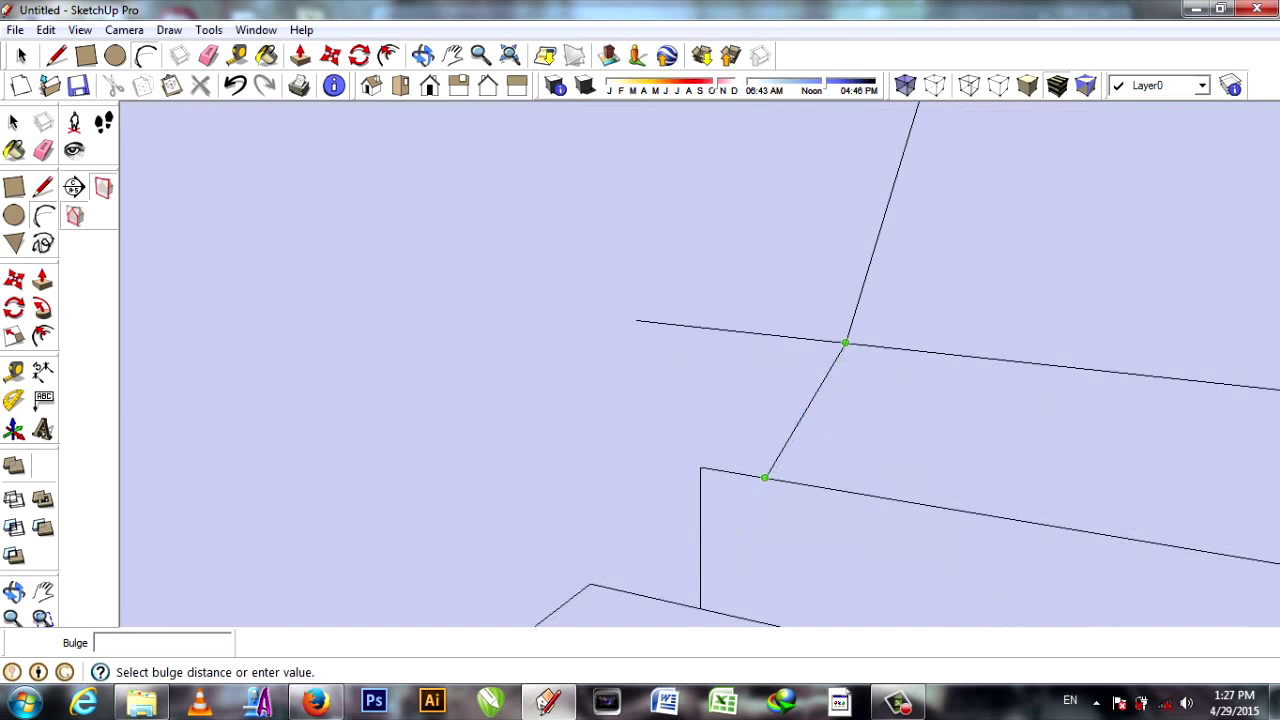
pyautogui.scroll(-3, 835, 395)
pyautogui.moveTo(883, 227); pyautogui.dragTo(840, 300, button='middle')
pyautogui.click(840, 300)
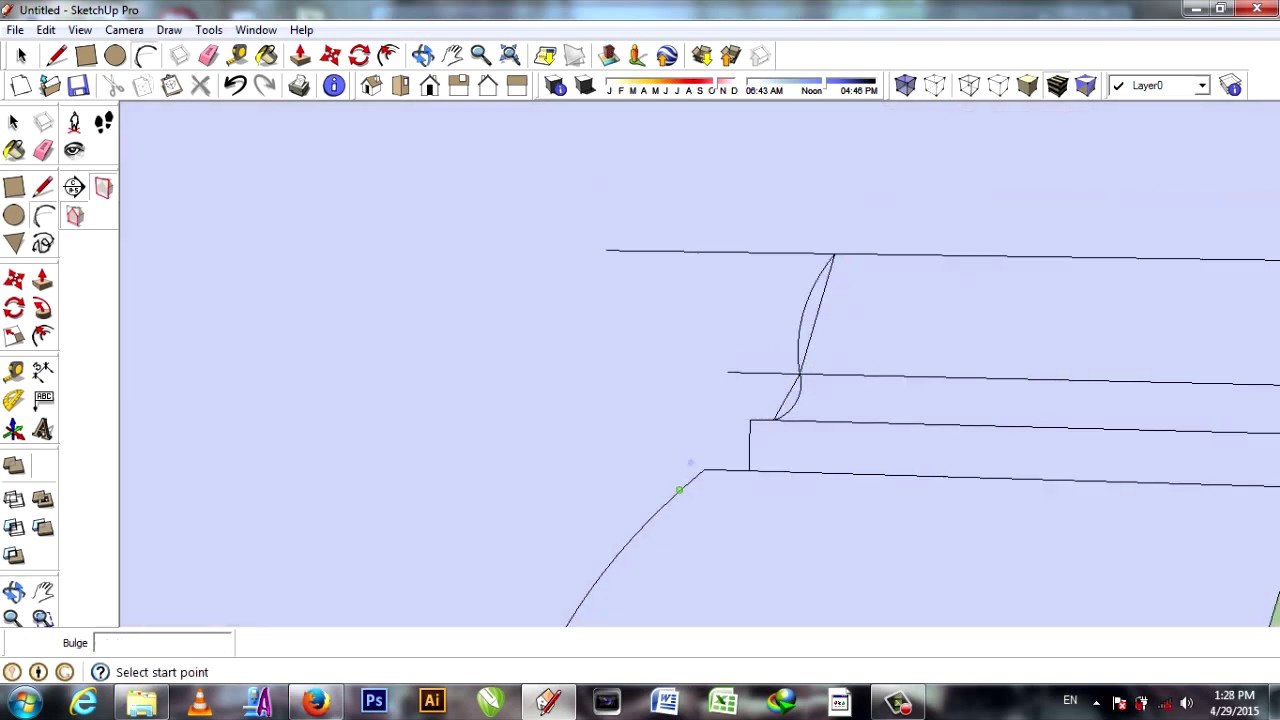
# Draw a stepped ledge line out to the face's right side.
pyautogui.press('e')
pyautogui.moveTo(289, 151); pyautogui.dragTo(400, 200, button='middle')
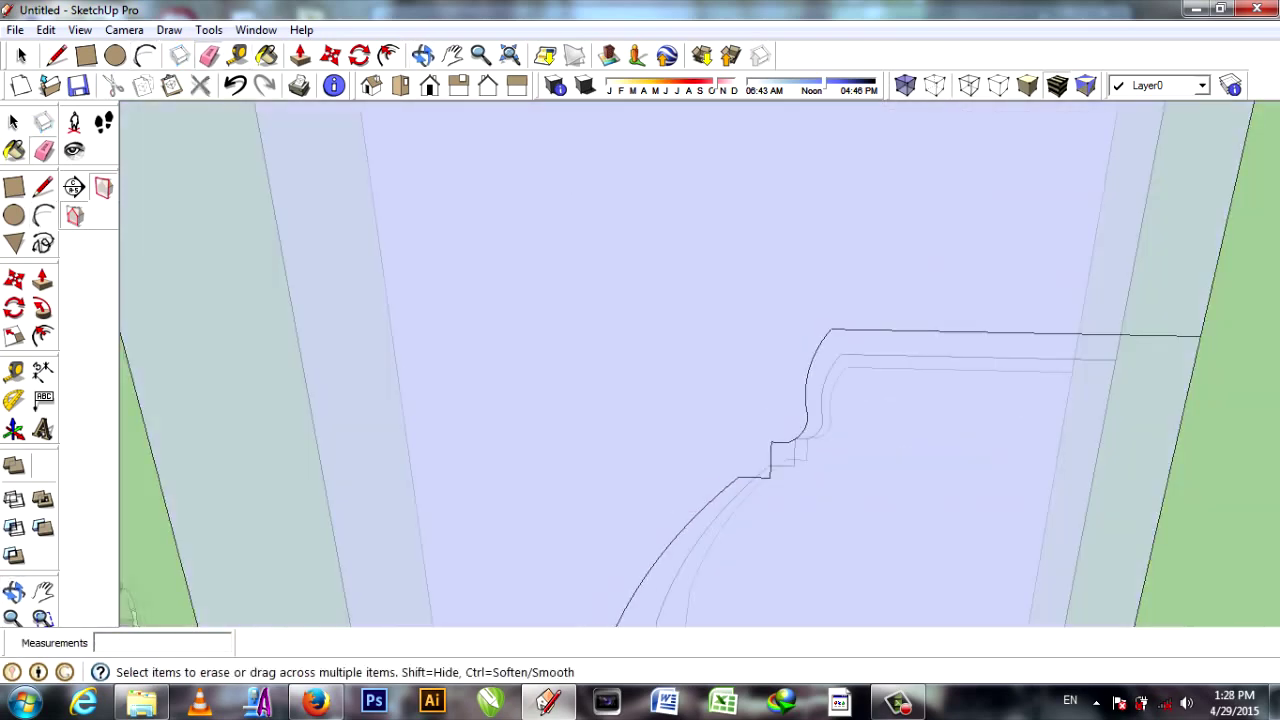
pyautogui.moveTo(760, 420); pyautogui.dragTo(803, 394, button='middle')
pyautogui.press('l')
pyautogui.click(1006, 390)
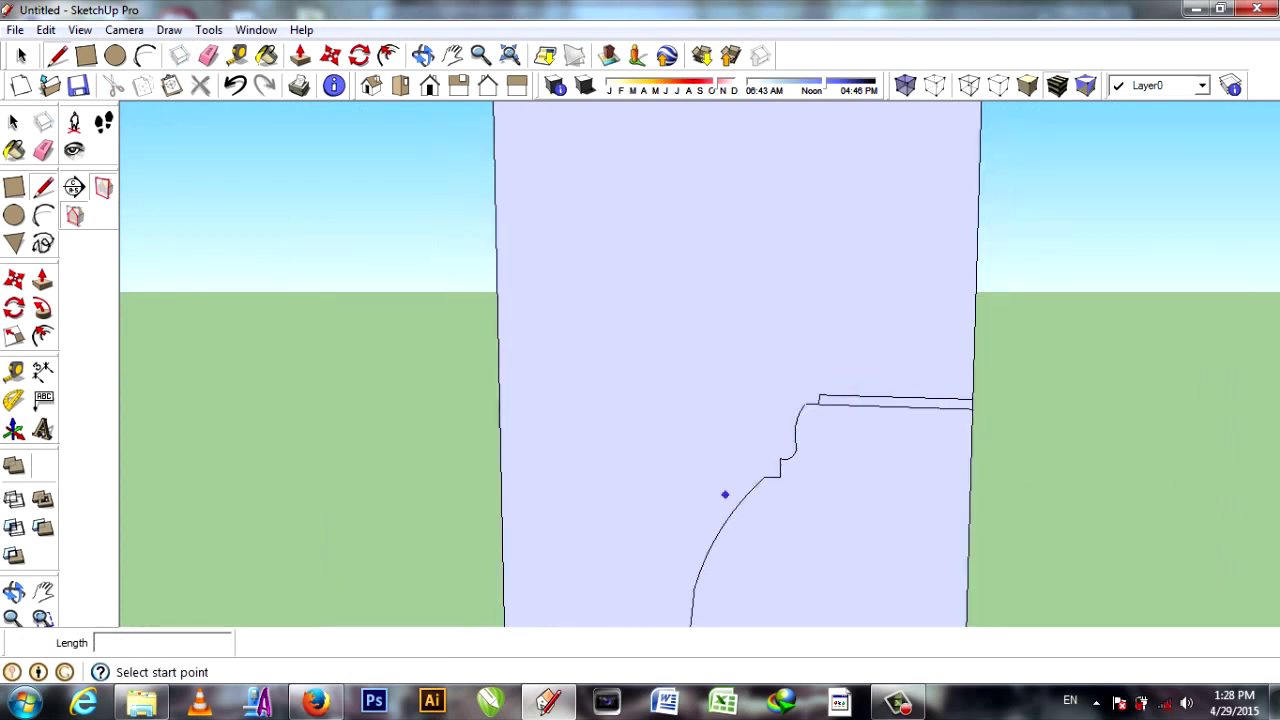
pyautogui.moveTo(1006, 390); pyautogui.dragTo(777, 435, button='middle')
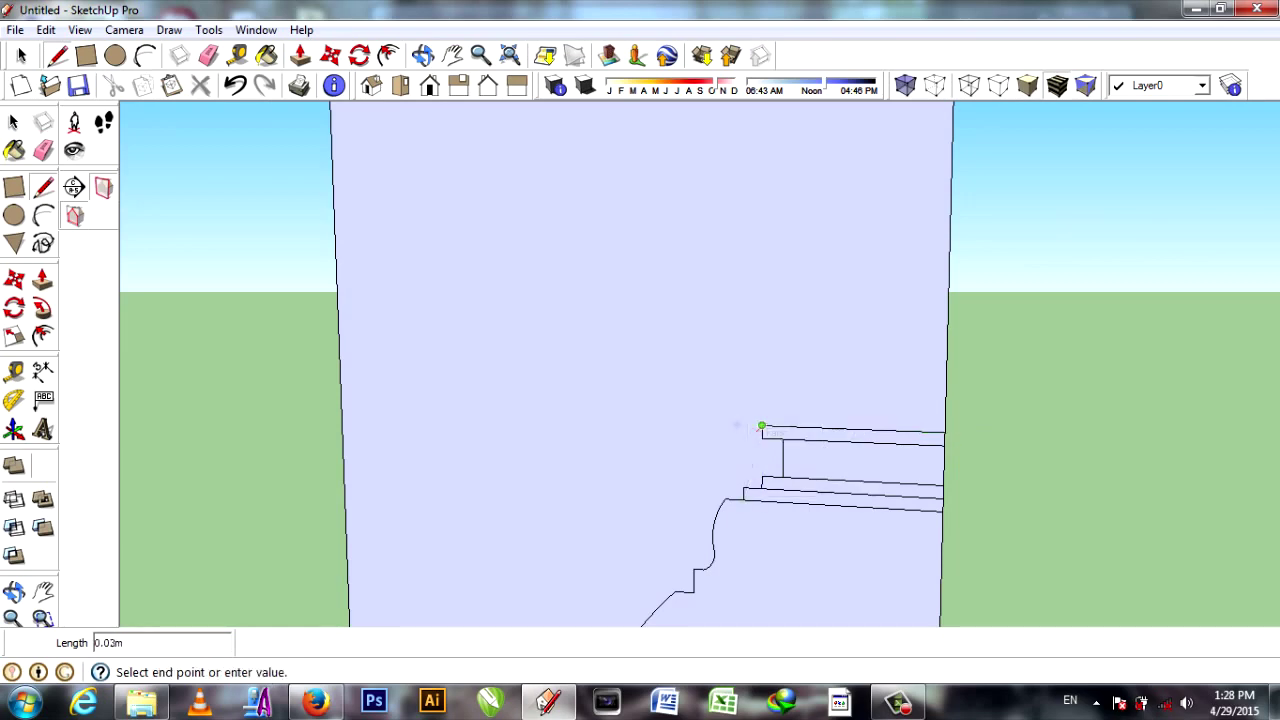
pyautogui.scroll(2, 737, 425)
pyautogui.click(1058, 420)
pyautogui.scroll(-5, 1058, 420)
pyautogui.moveTo(1058, 420); pyautogui.dragTo(900, 400, button='middle')
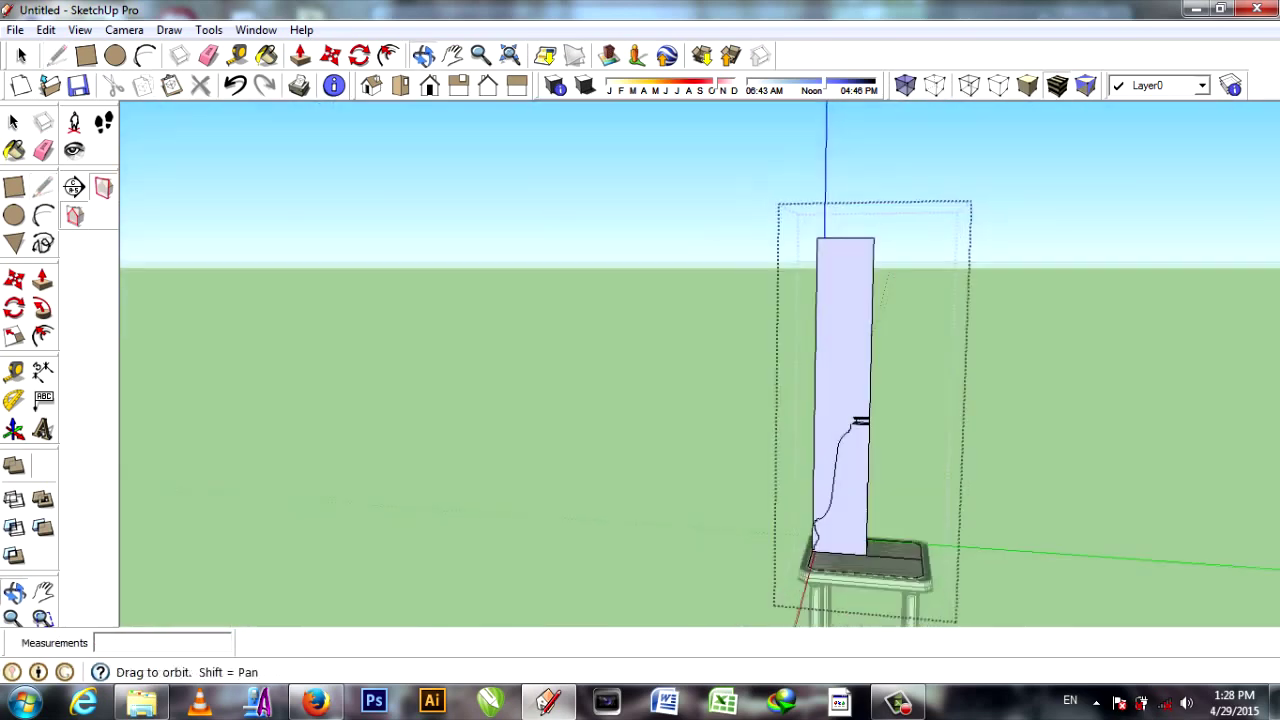
# Draw a ledge line from the right edge partway across the face.
pyautogui.scroll(5, 848, 373)
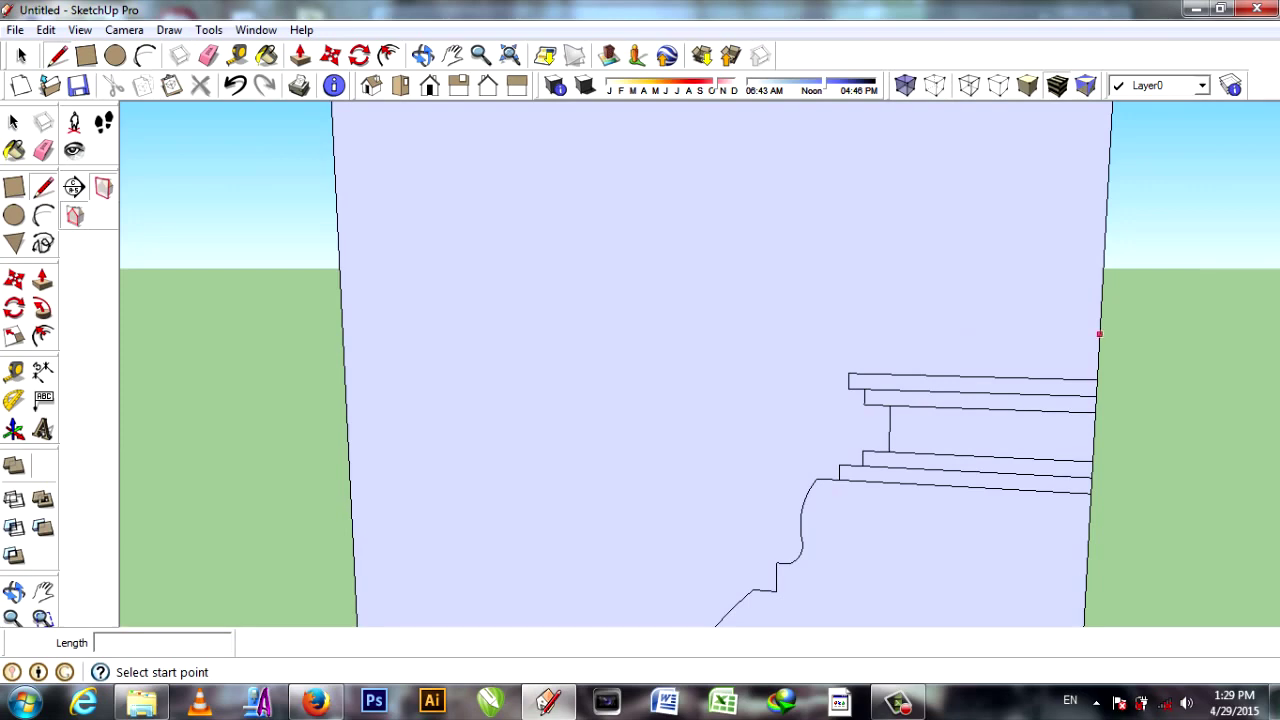
pyautogui.click(1100, 285)
pyautogui.click(814, 280)
pyautogui.press('Escape')
pyautogui.scroll(2, 814, 315)
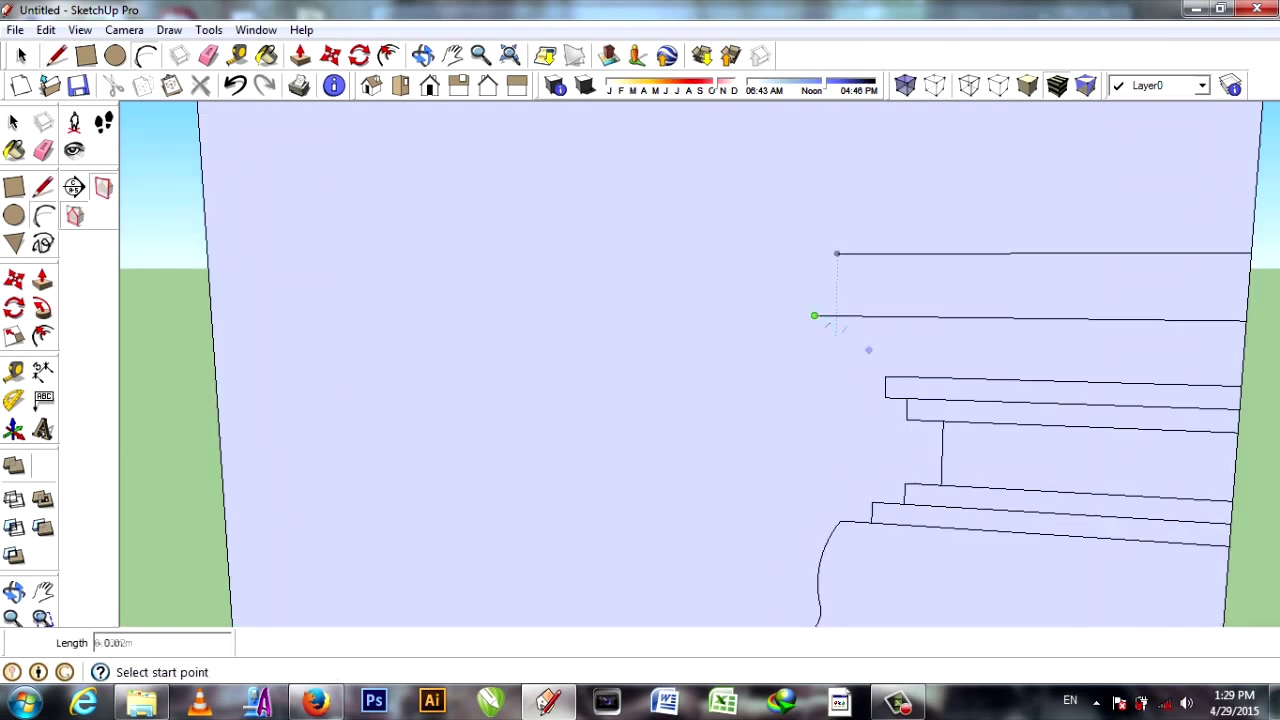
pyautogui.scroll(2, 845, 350)
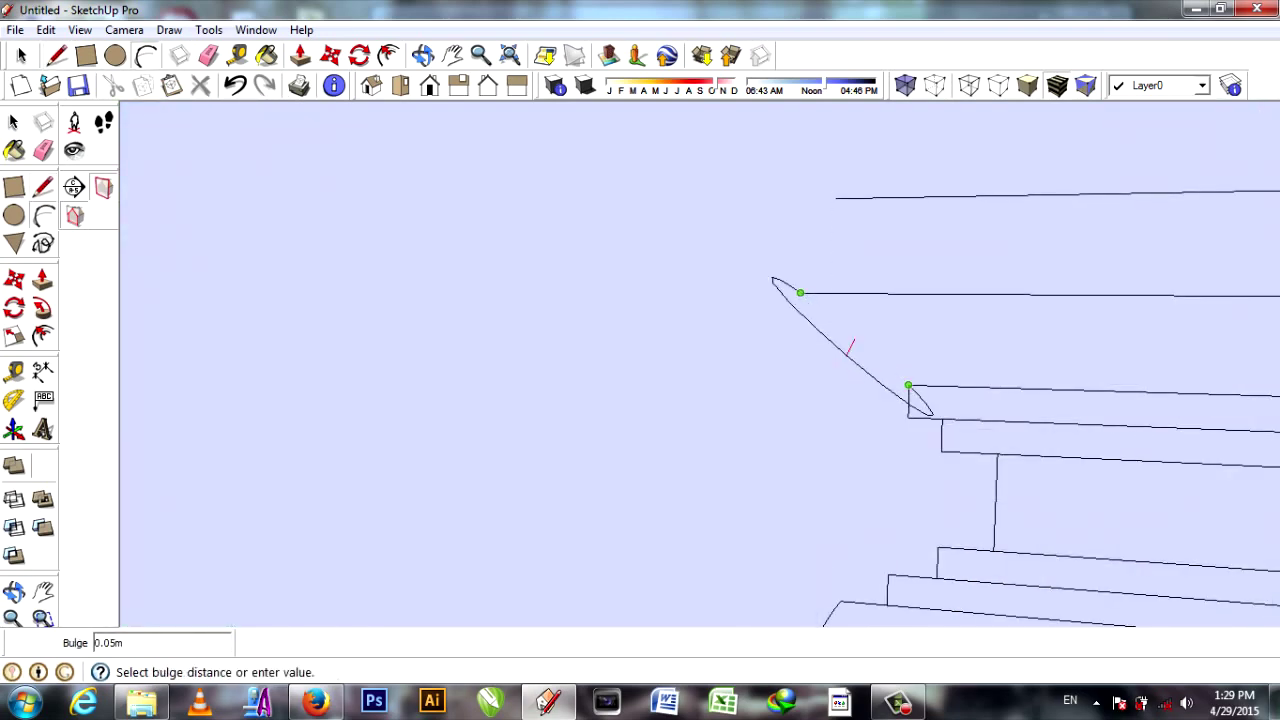
pyautogui.moveTo(850, 347); pyautogui.dragTo(870, 340, button='middle')
# Finish the curved underside arc at the ledge corner.
pyautogui.click(877, 349)
pyautogui.click(820, 337)
pyautogui.click(964, 204)
pyautogui.press('Escape')
pyautogui.moveTo(860, 300); pyautogui.dragTo(820, 330, button='middle')
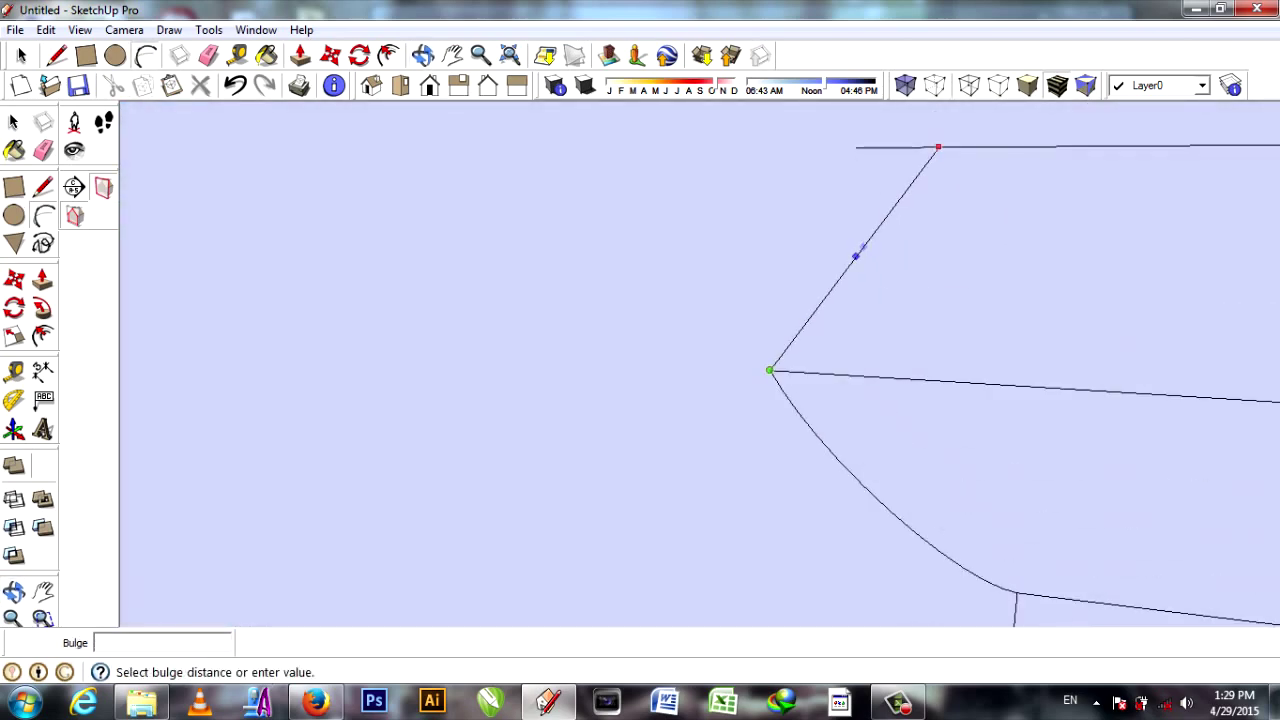
pyautogui.click(905, 308)
pyautogui.click(430, 118)
pyautogui.press('l')
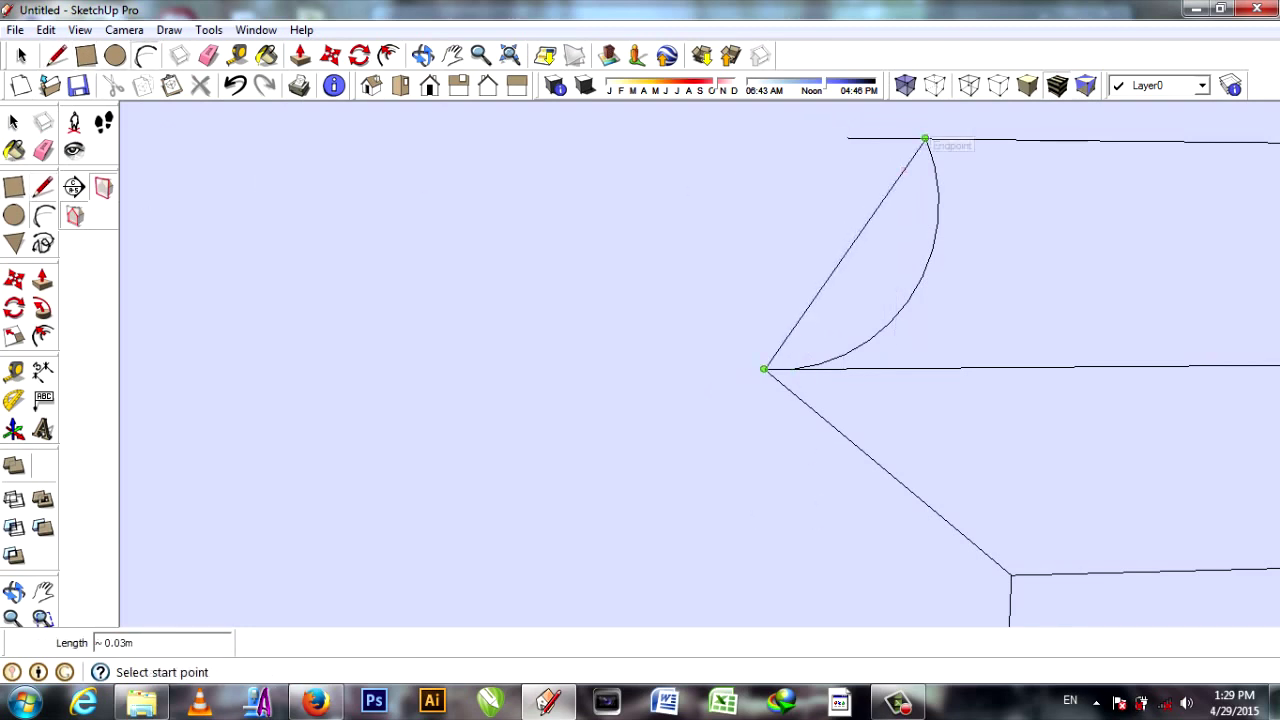
pyautogui.click(917, 285)
# Erase the top horizontal line and select the large profile face.
pyautogui.scroll(-5, 714, 369)
pyautogui.press('e')
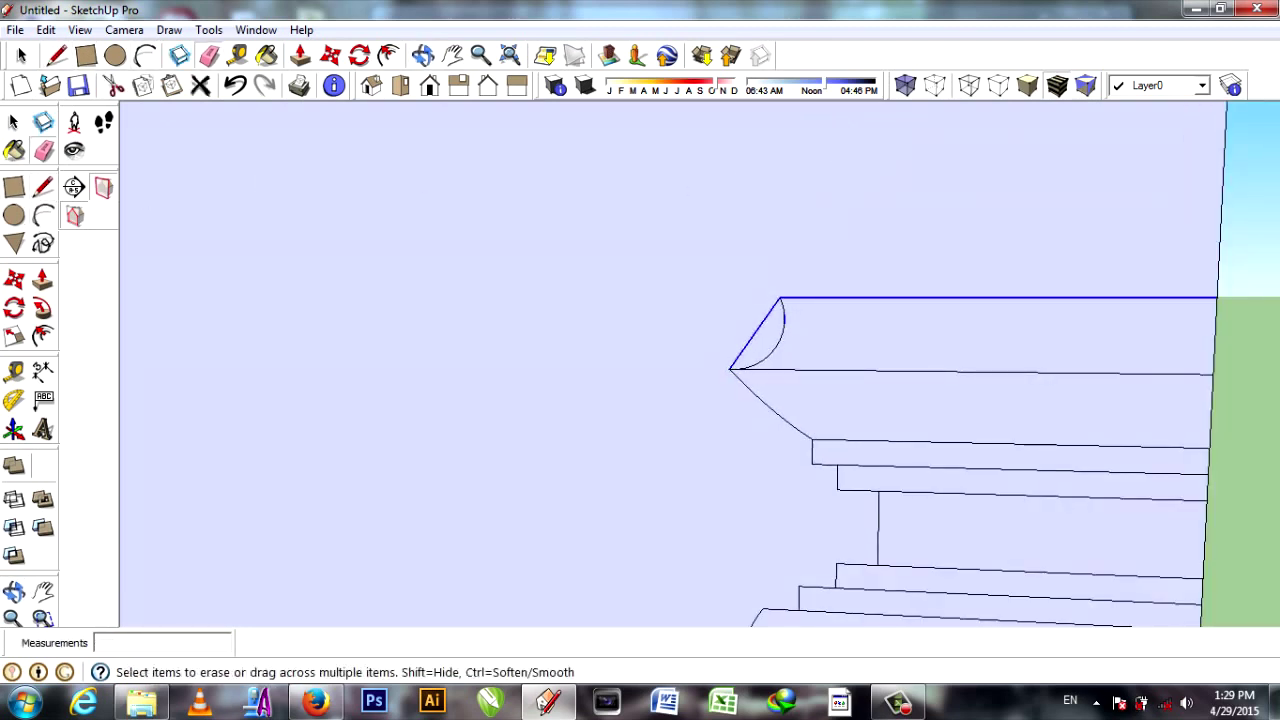
pyautogui.click(985, 297)
pyautogui.press('space')
pyautogui.click(500, 300)
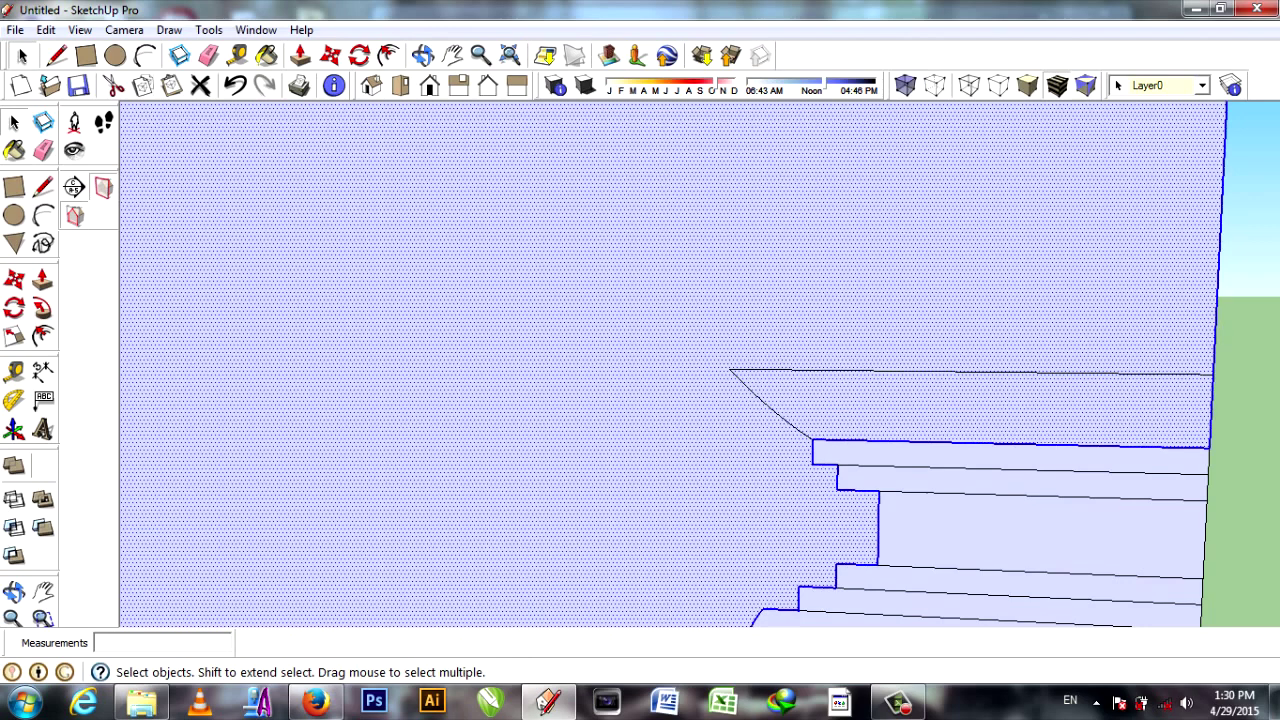
pyautogui.moveTo(640, 360); pyautogui.dragTo(700, 360, button='middle')
pyautogui.scroll(3, 900, 400)
# Draw a diagonal edge at the bracket's point in place of the arc.
pyautogui.press('l')
pyautogui.click(800, 366)
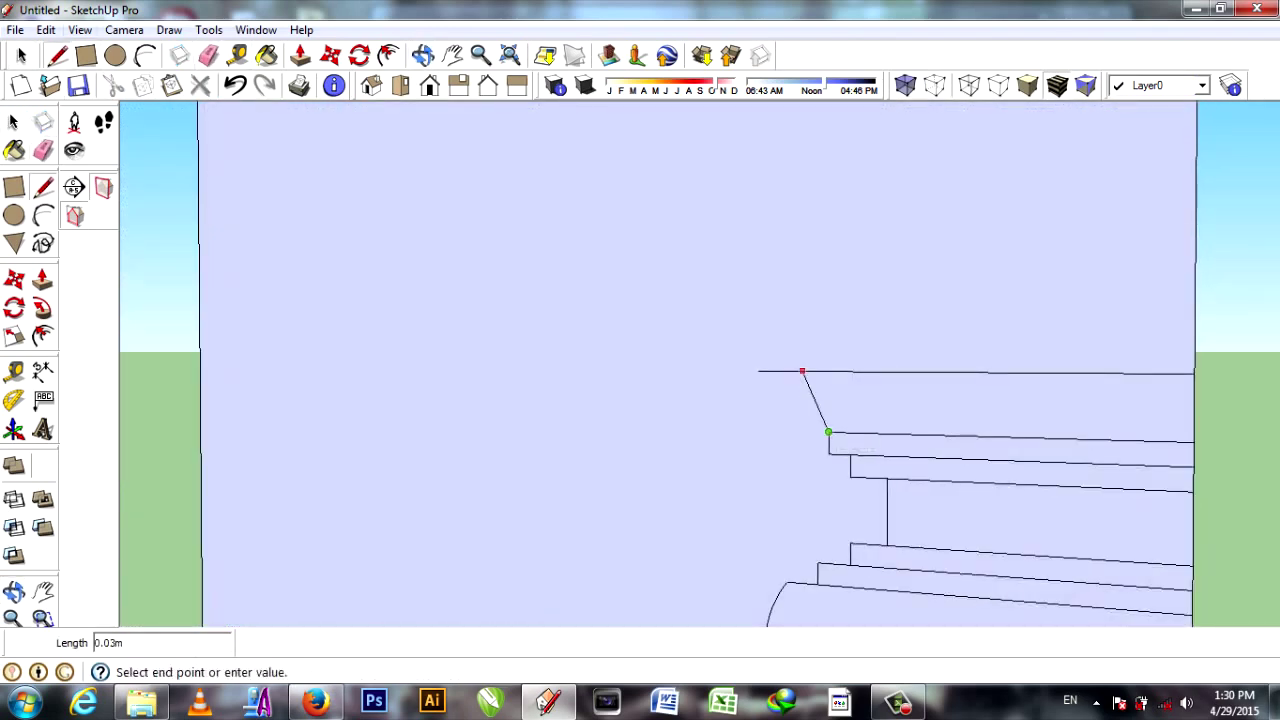
pyautogui.moveTo(826, 428); pyautogui.dragTo(700, 428, button='middle')
pyautogui.click(817, 433)
pyautogui.scroll(2, 788, 375)
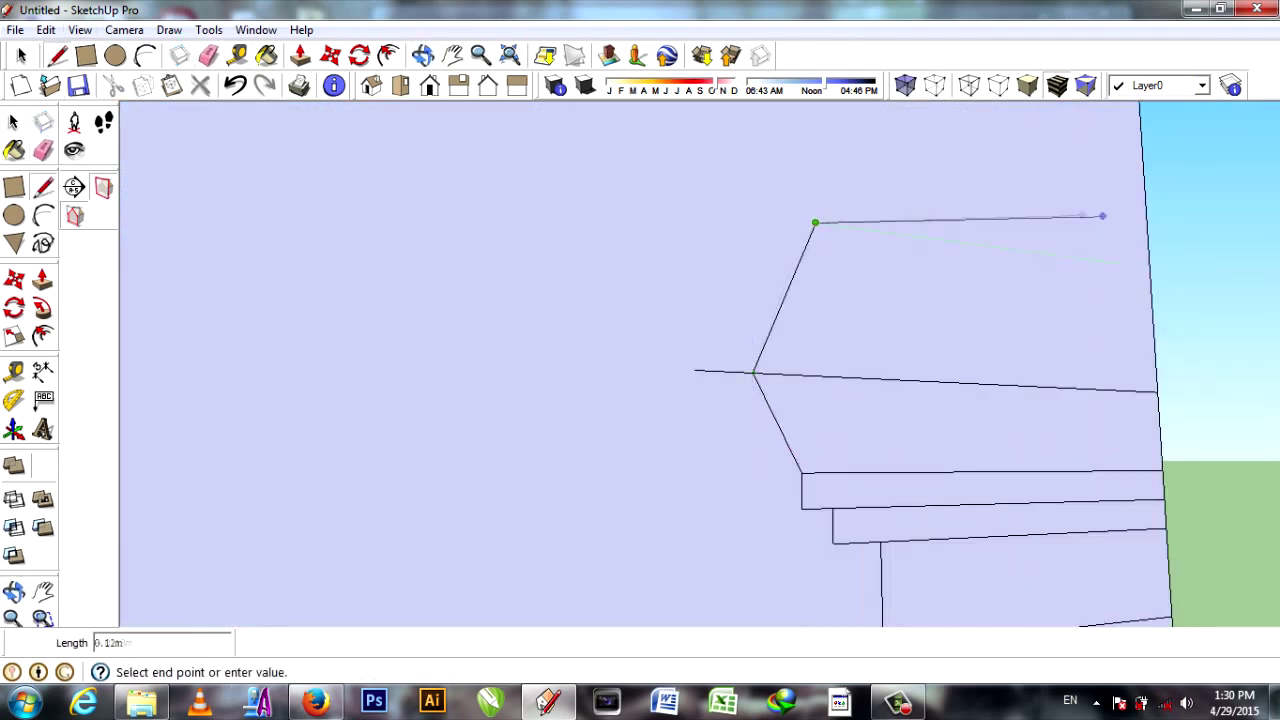
pyautogui.moveTo(746, 406); pyautogui.dragTo(760, 369, button='middle')
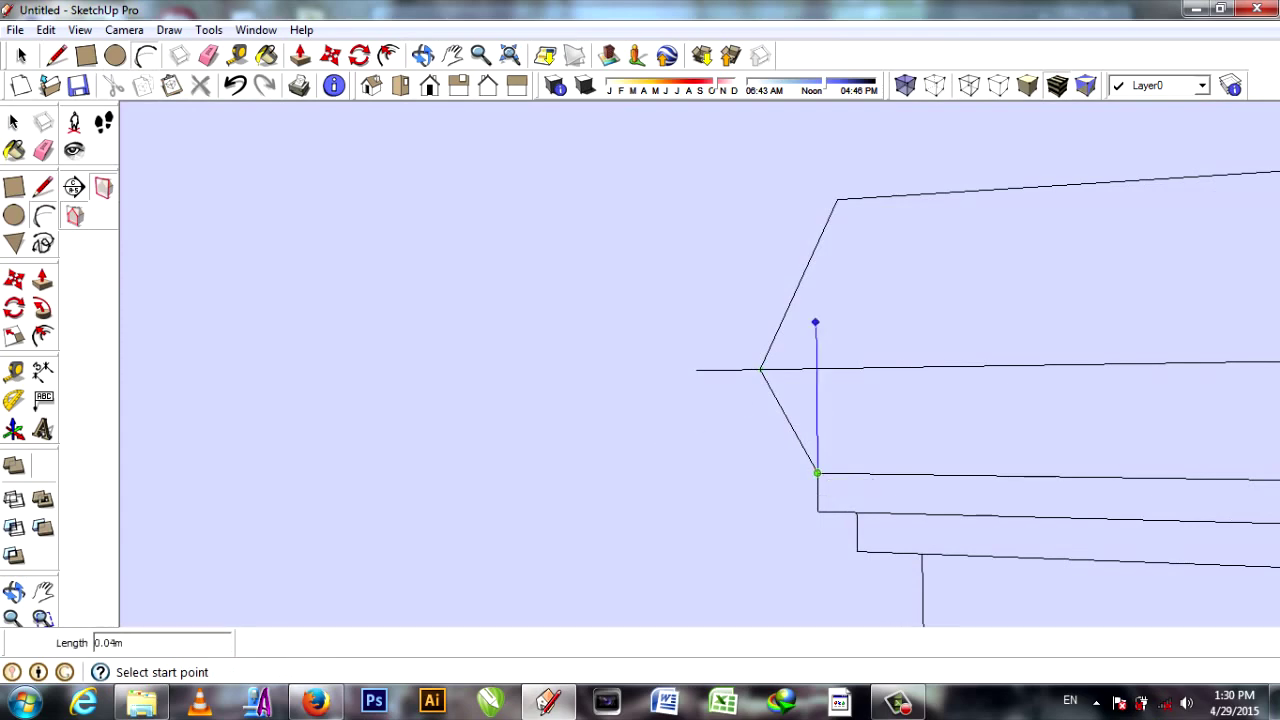
# Try arcs at the profile's corner and notch vertices, cancelling each one.
pyautogui.press('Escape')
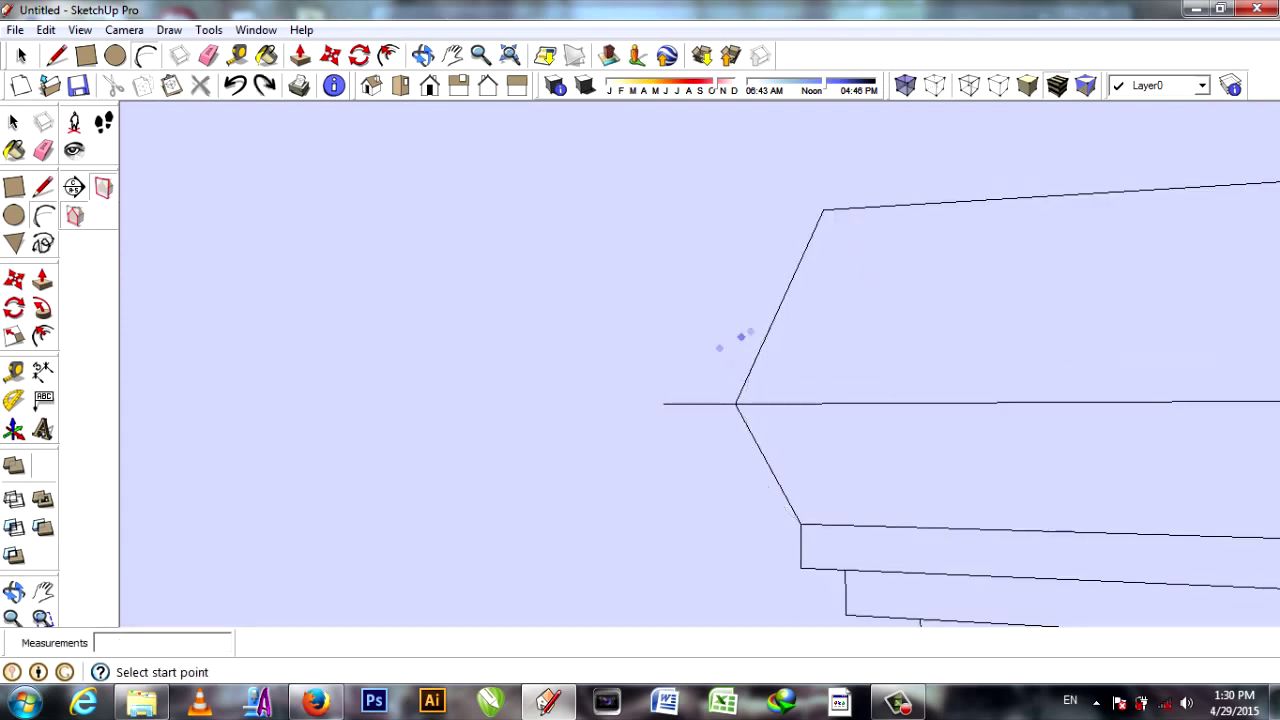
pyautogui.scroll(2, 730, 400)
pyautogui.click(723, 392)
pyautogui.click(823, 580)
pyautogui.press('Escape')
pyautogui.moveTo(730, 547)
pyautogui.mouseDown(button='middle')
pyautogui.moveTo(740, 480)
pyautogui.moveTo(360, 286)
pyautogui.mouseUp(button='middle')
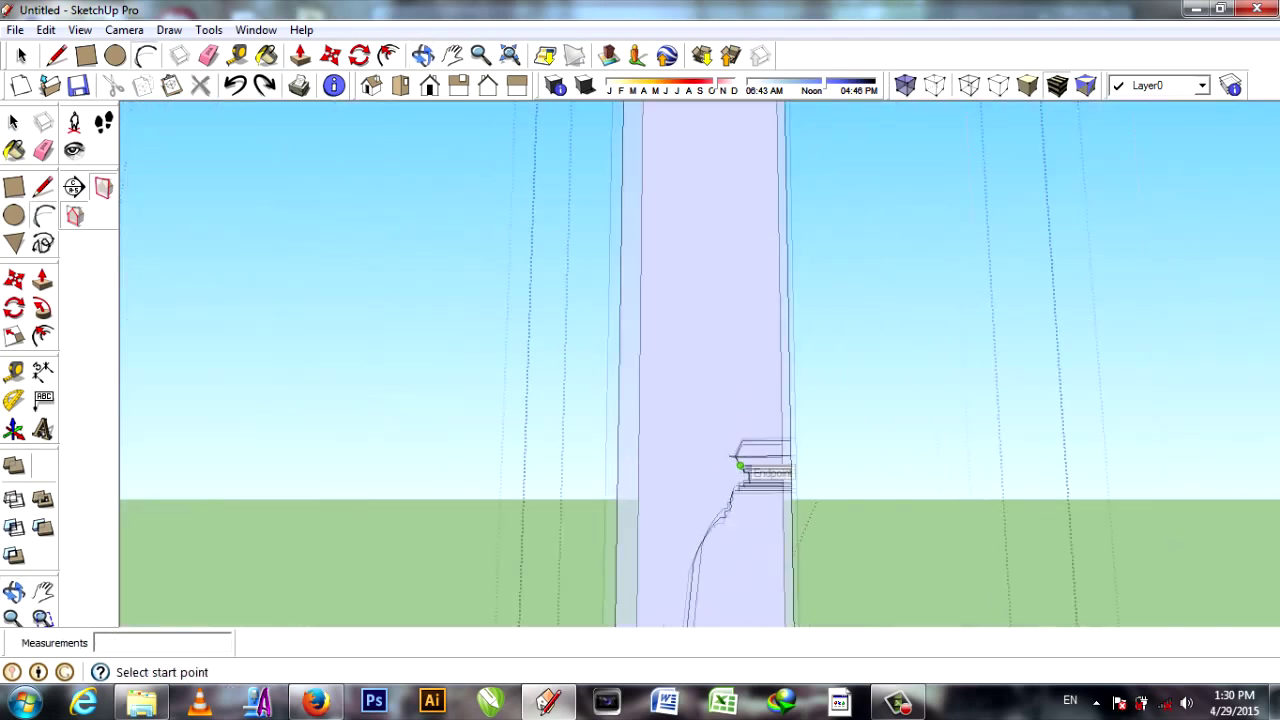
pyautogui.click(765, 405)
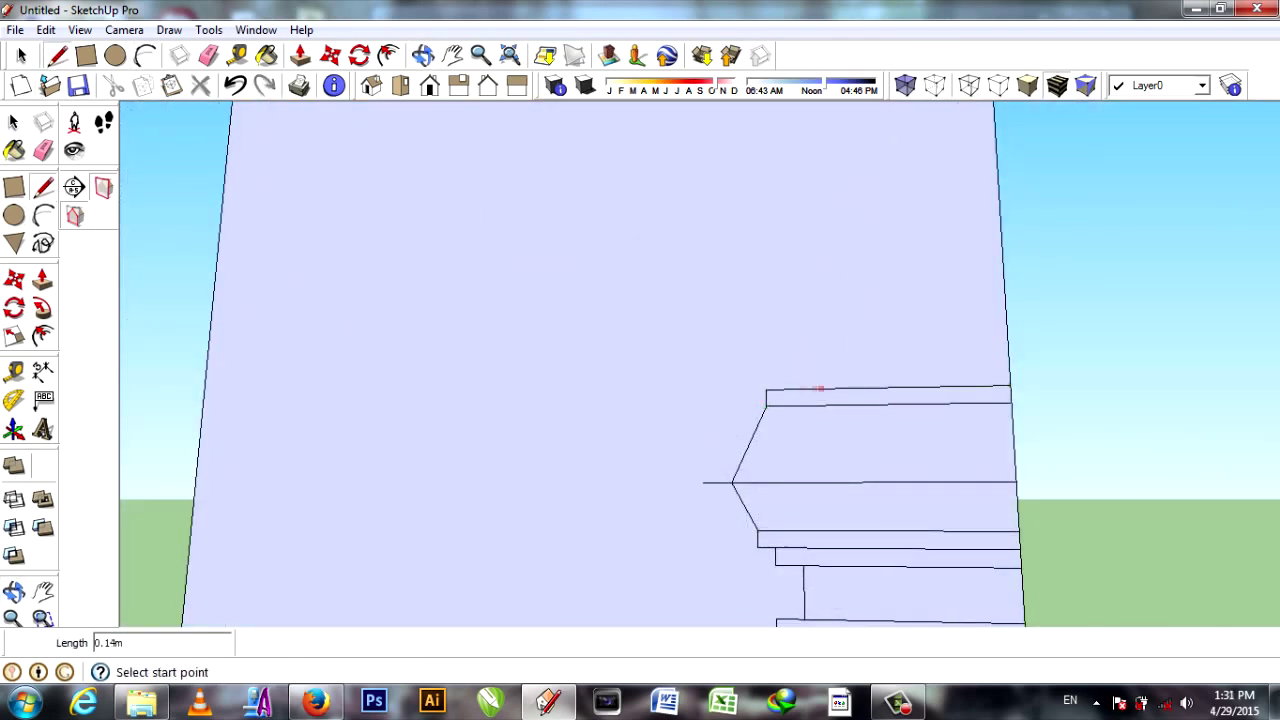
pyautogui.press('Escape')
pyautogui.press('e')
pyautogui.moveTo(781, 373)
pyautogui.mouseDown(button='middle')
pyautogui.moveTo(620, 390)
pyautogui.moveTo(760, 420)
pyautogui.moveTo(851, 478)
pyautogui.mouseUp(button='middle')
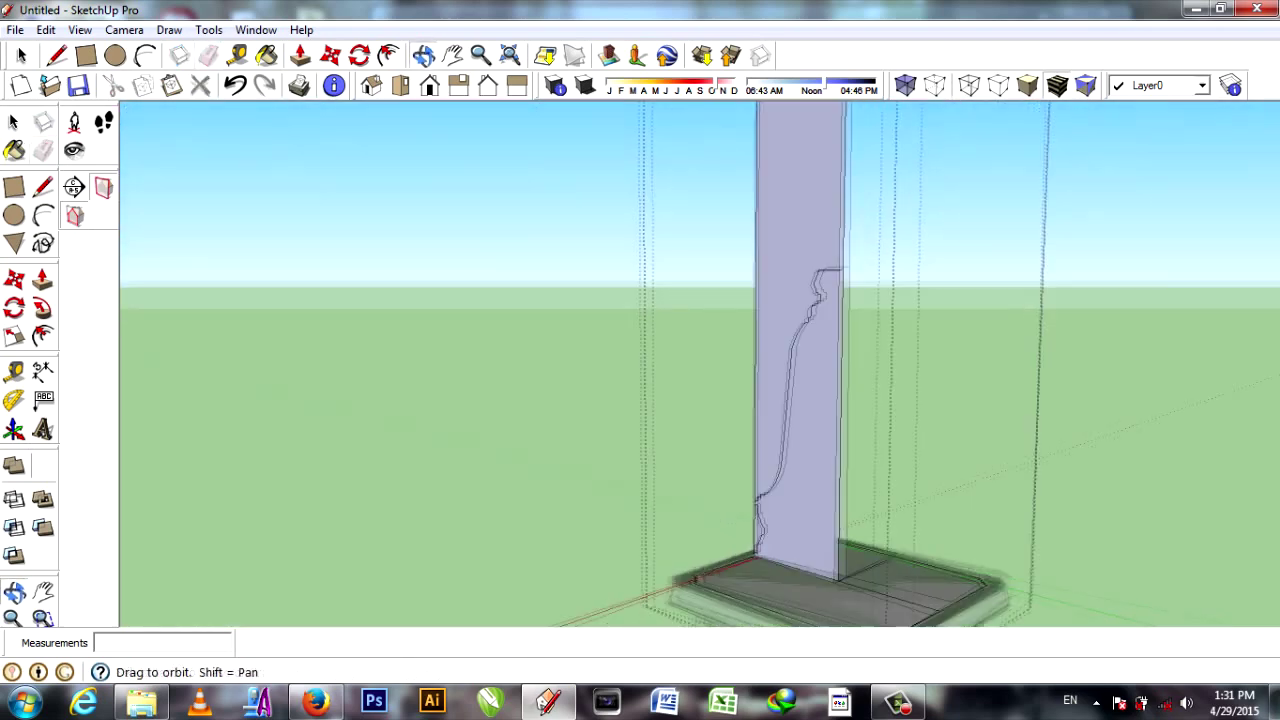
# Inspect the wall's base and pavilion top, cancelling a started line.
pyautogui.press('l')
pyautogui.click(815, 607)
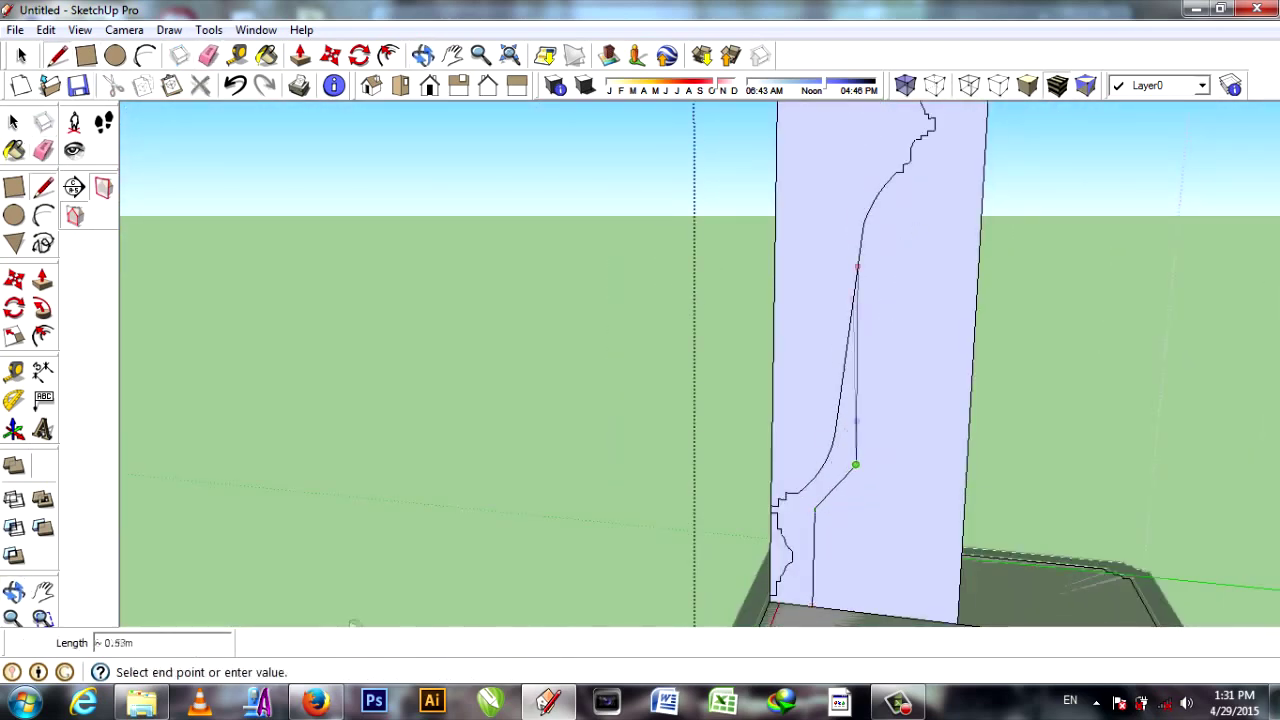
pyautogui.moveTo(854, 466); pyautogui.dragTo(888, 257, button='middle')
pyautogui.scroll(2, 930, 207)
pyautogui.press('Escape')
pyautogui.scroll(-3, 976, 160)
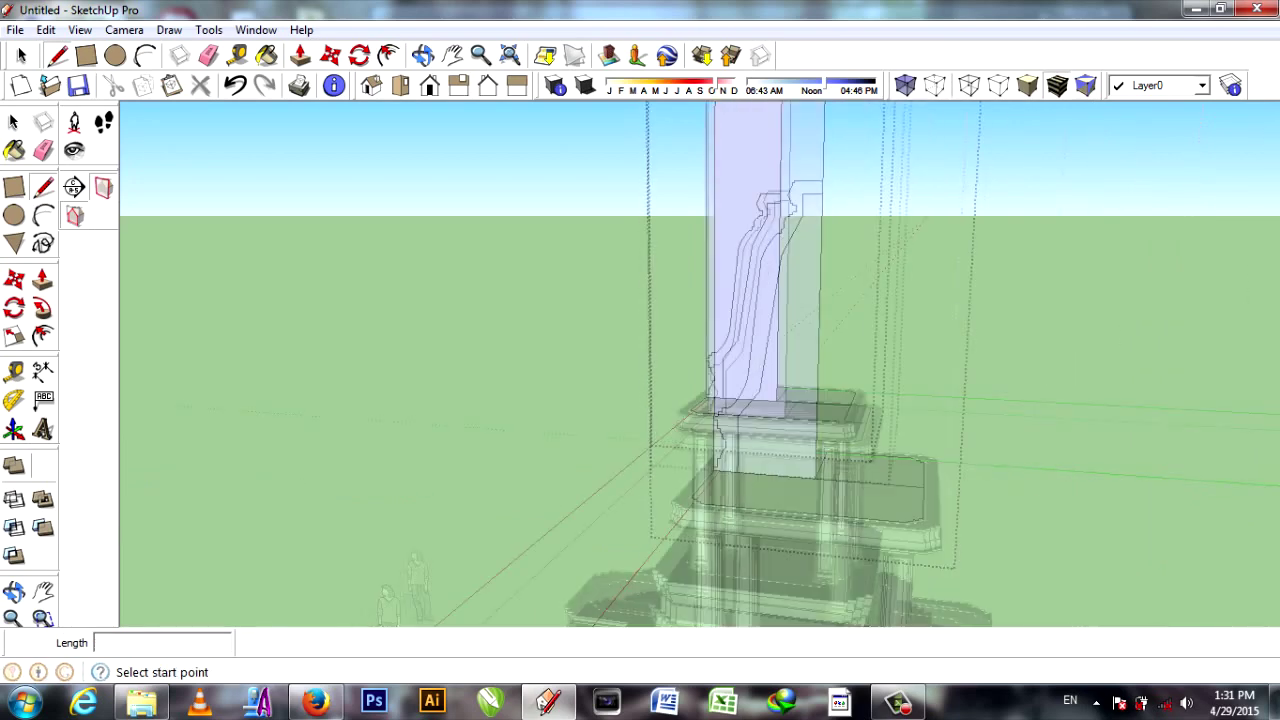
pyautogui.moveTo(780, 400); pyautogui.dragTo(780, 330, button='middle')
pyautogui.scroll(3, 780, 420)
pyautogui.press('e')
pyautogui.scroll(-3, 760, 400)
pyautogui.moveTo(760, 400)
pyautogui.mouseDown(button='middle')
pyautogui.moveTo(740, 380)
pyautogui.moveTo(760, 420)
pyautogui.moveTo(800, 420)
pyautogui.mouseUp(button='middle')
pyautogui.scroll(3, 740, 380)
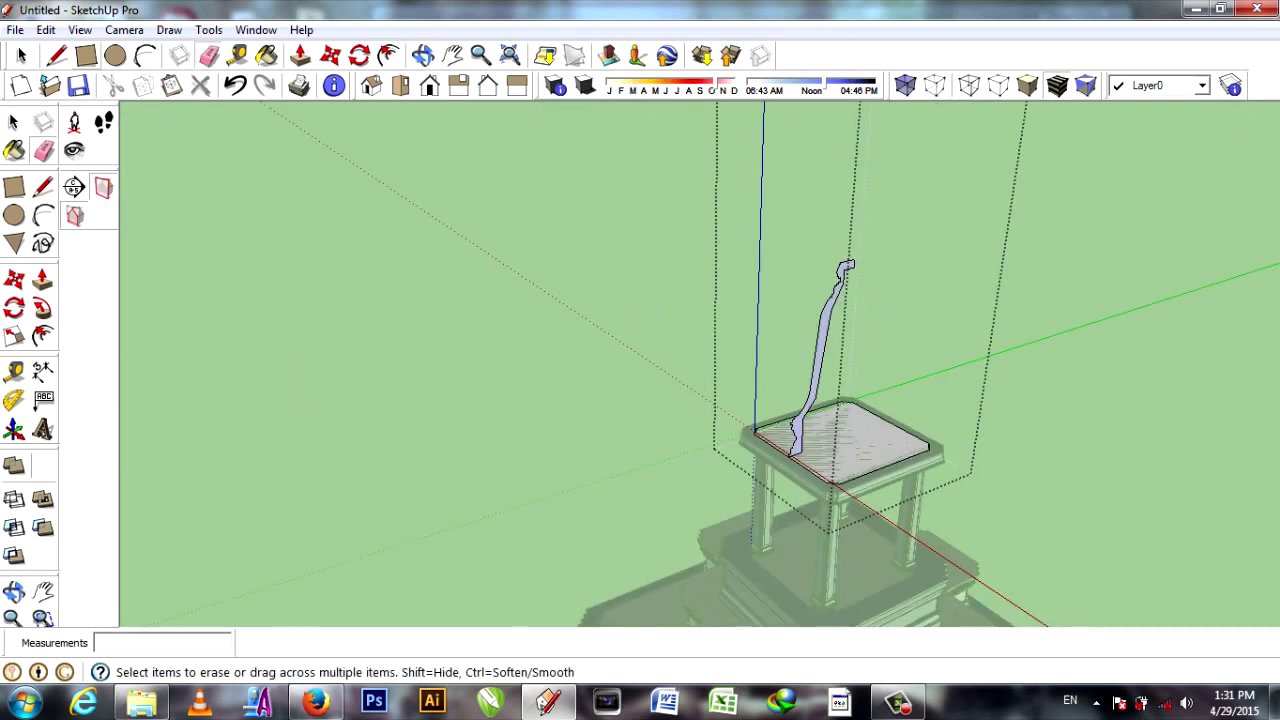
# Select the pavilion's top face and draw a line along its edge.
pyautogui.press('space')
pyautogui.click(840, 430)
pyautogui.press('m')
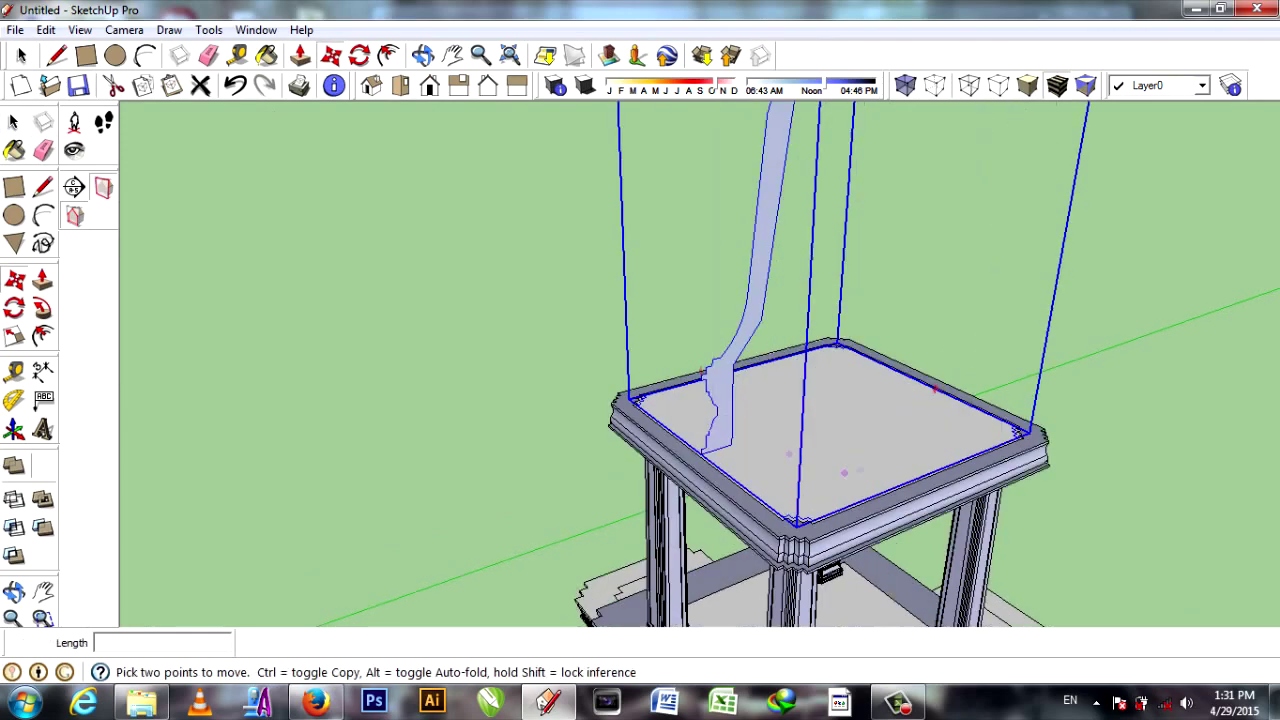
pyautogui.scroll(5, 885, 450)
pyautogui.press('l')
pyautogui.scroll(2, 884, 580)
pyautogui.click(879, 572)
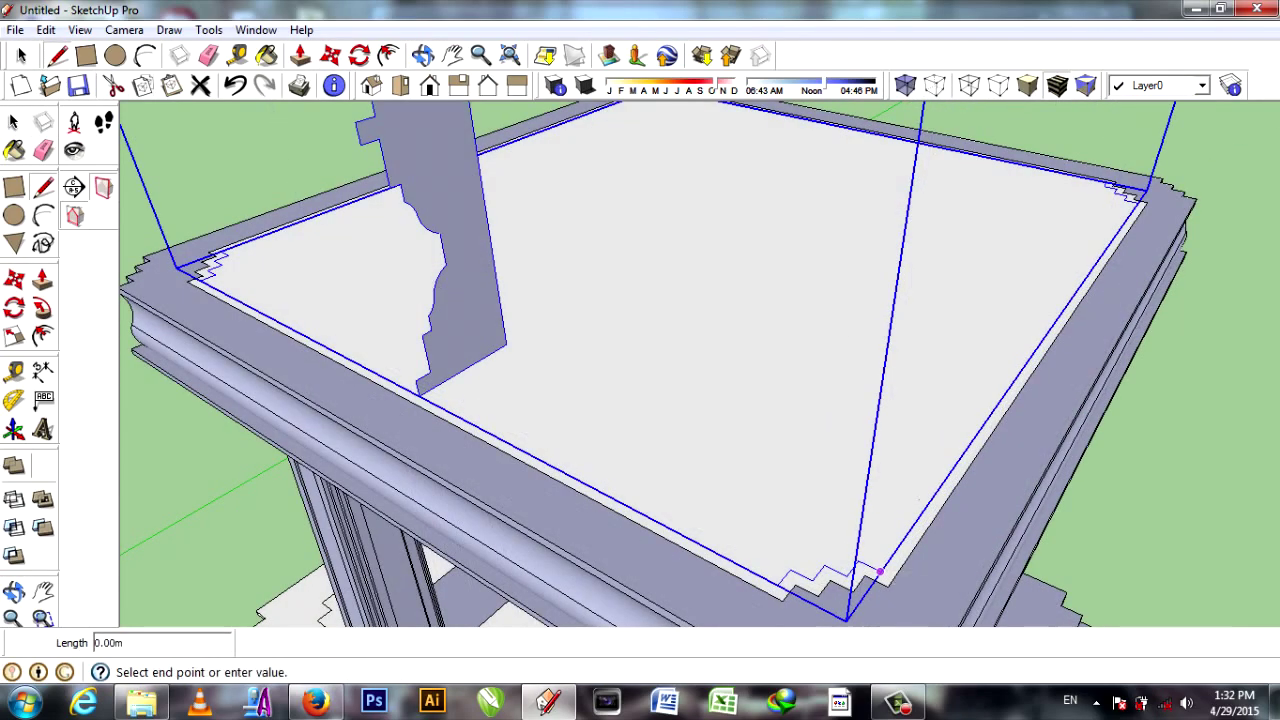
pyautogui.click(1137, 199)
# Open the square path group and Follow Me the profile around it.
pyautogui.press('space')
pyautogui.scroll(-5, 700, 400)
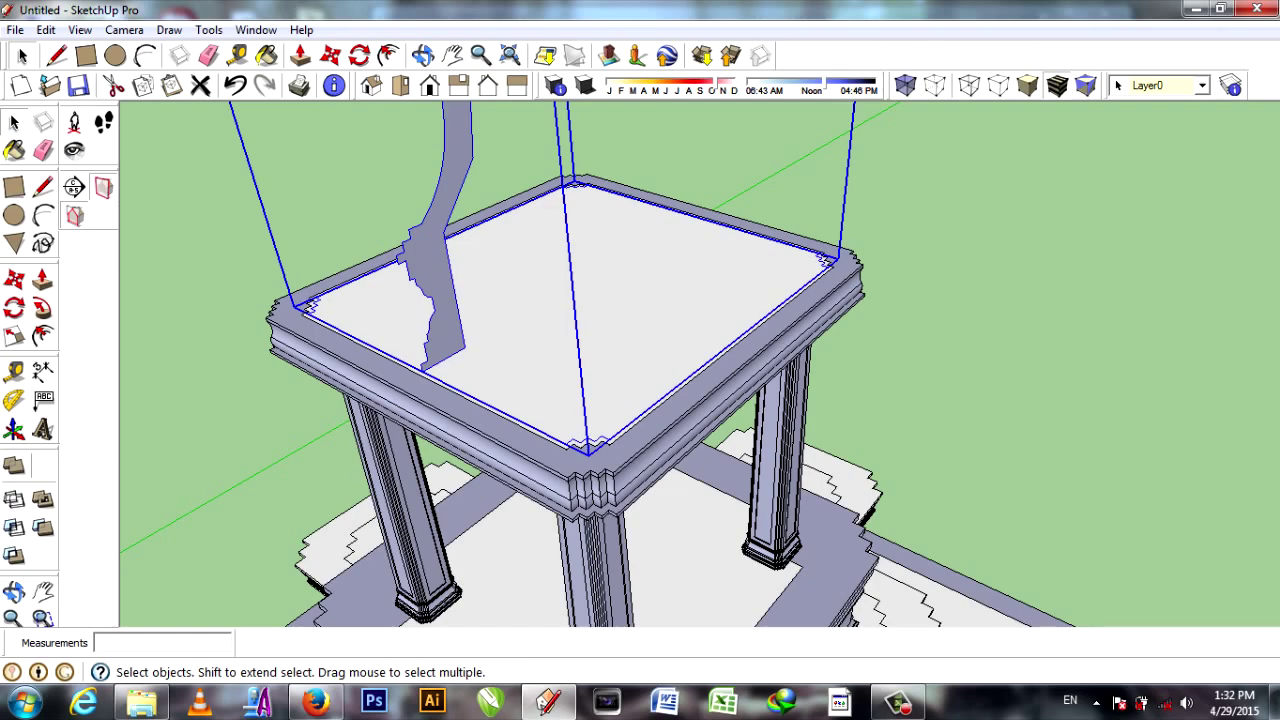
pyautogui.press('m')
pyautogui.click(672, 336)
pyautogui.scroll(-5, 672, 336)
pyautogui.scroll(3, 771, 530)
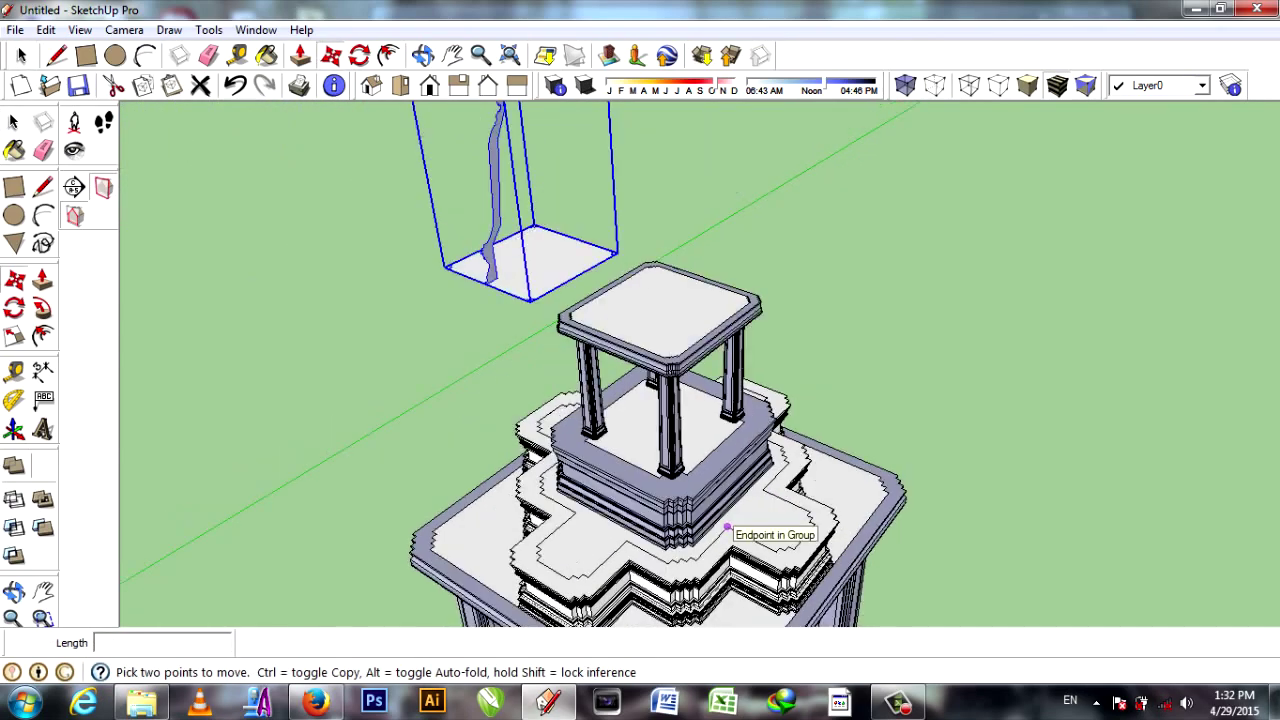
pyautogui.press('space')
pyautogui.scroll(3, 600, 380)
pyautogui.doubleClick(600, 380)
pyautogui.click(42, 308)
pyautogui.click(483, 300)
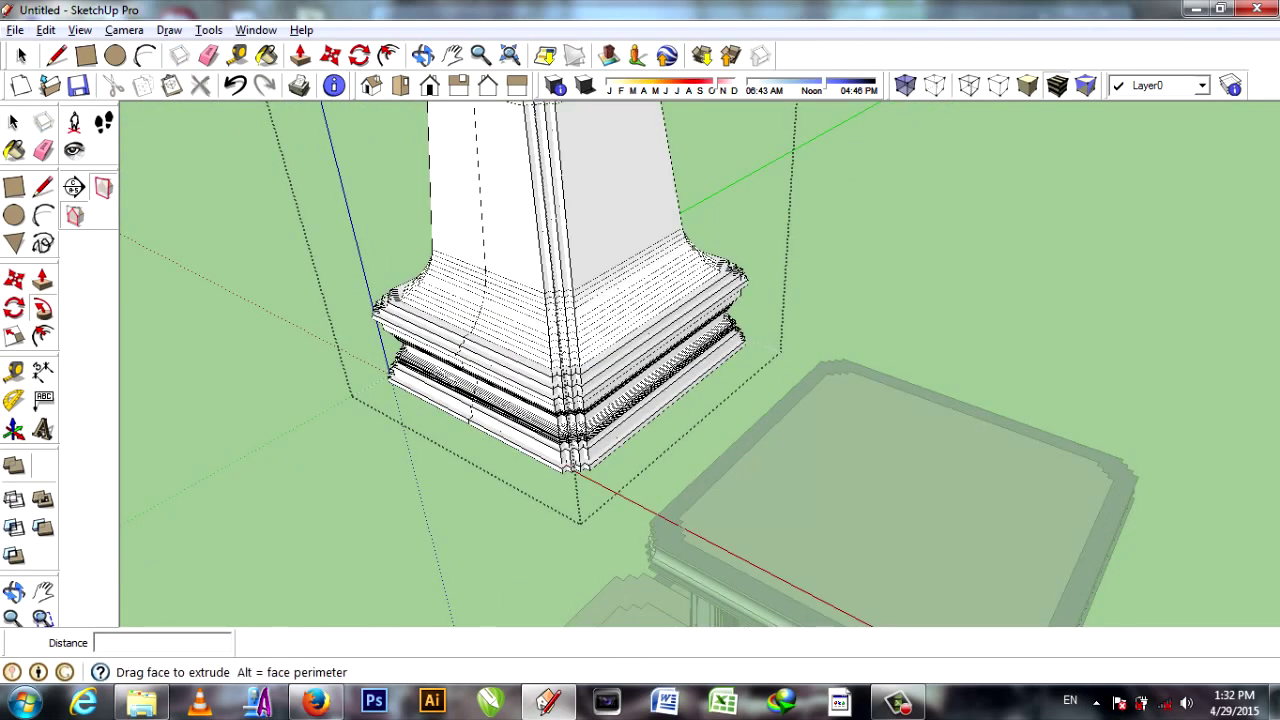
# Move the moulded column base down onto the pavilion's roof slab.
pyautogui.moveTo(640, 360)
pyautogui.mouseDown(button='middle')
pyautogui.moveTo(600, 380)
pyautogui.moveTo(660, 360)
pyautogui.mouseUp(button='middle')
pyautogui.scroll(5, 640, 360)
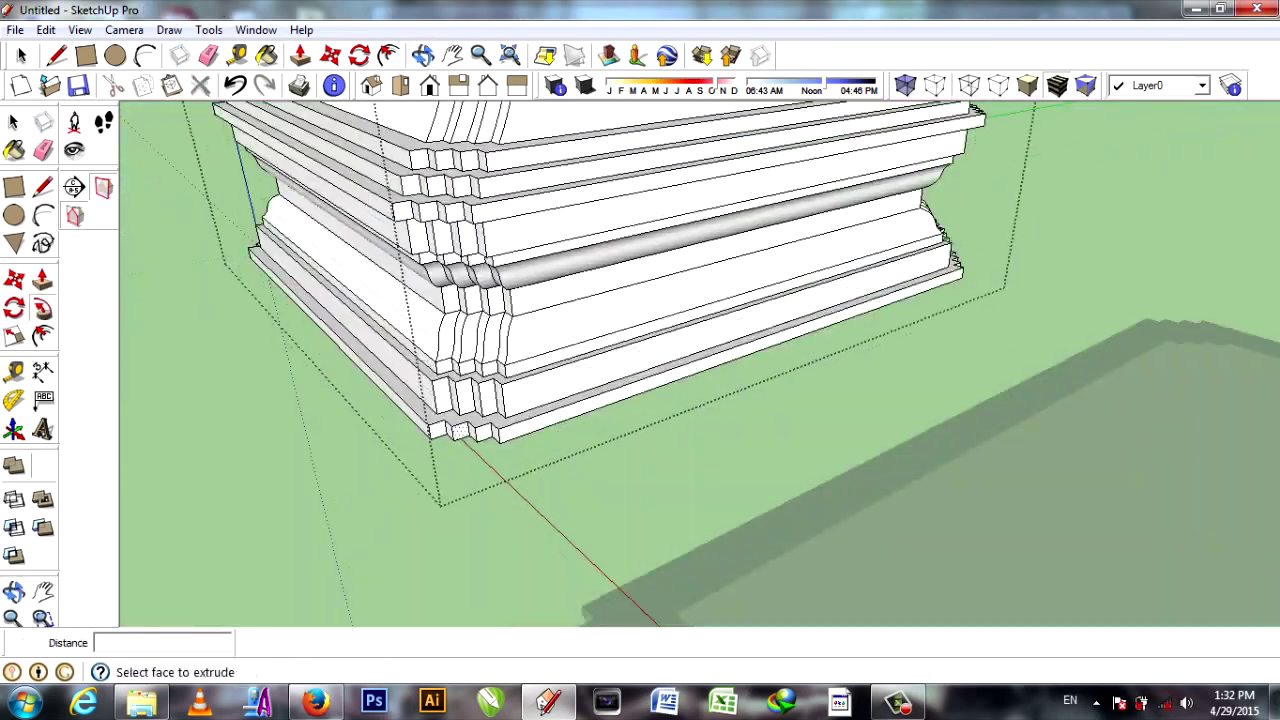
pyautogui.press('m')
pyautogui.click(508, 449)
pyautogui.scroll(-4, 508, 446)
pyautogui.scroll(3, 360, 450)
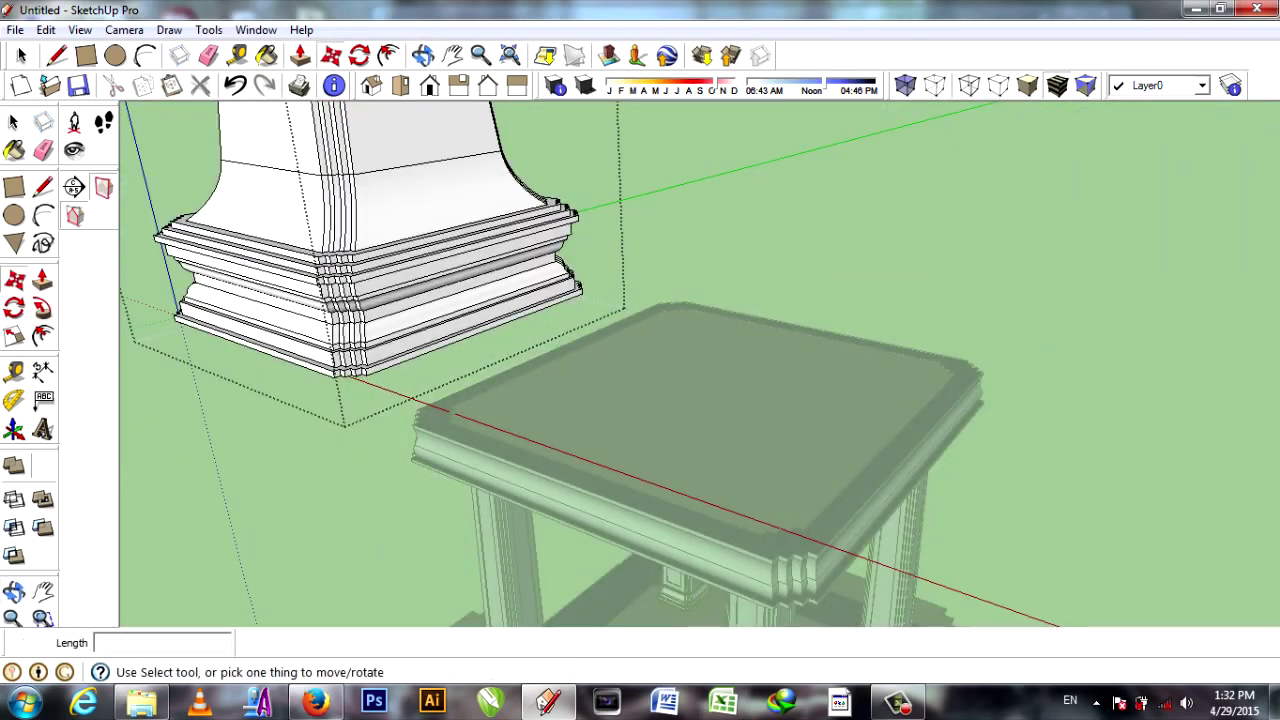
pyautogui.press('m')
pyautogui.press('space')
pyautogui.press('m')
# Orbit out to a higher view of the tiered tower on the pavilion.
pyautogui.scroll(2, 360, 450)
pyautogui.scroll(-3, 700, 286)
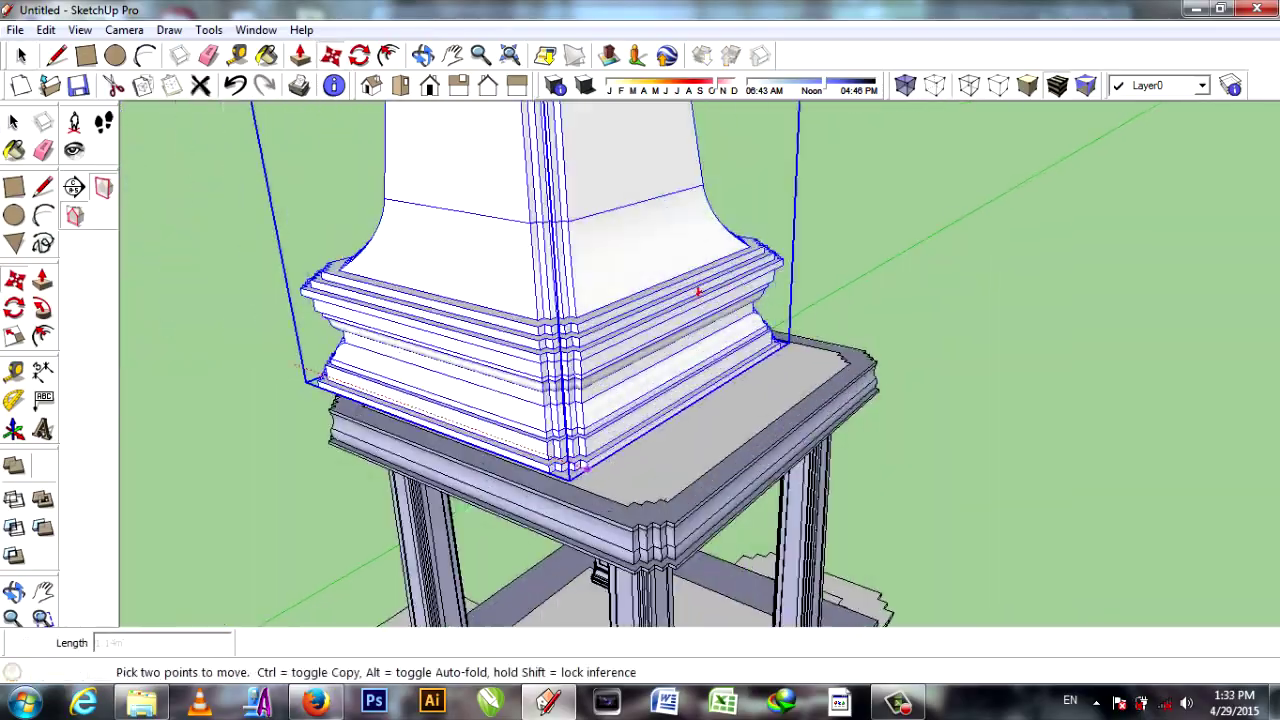
pyautogui.scroll(3, 900, 157)
pyautogui.scroll(2, 714, 528)
pyautogui.press('e')
pyautogui.scroll(-5, 640, 360)
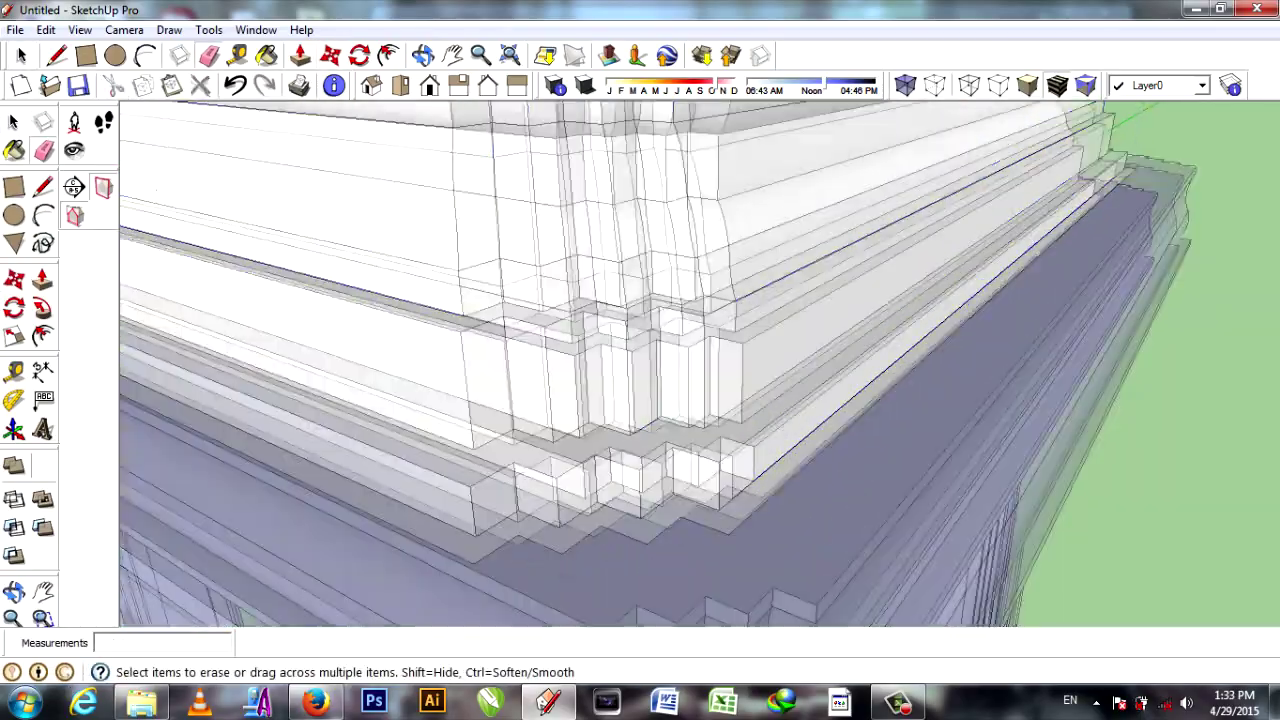
pyautogui.moveTo(640, 360)
pyautogui.mouseDown(button='middle')
pyautogui.moveTo(660, 400)
pyautogui.moveTo(640, 400)
pyautogui.mouseUp(button='middle')
pyautogui.scroll(2, 640, 400)
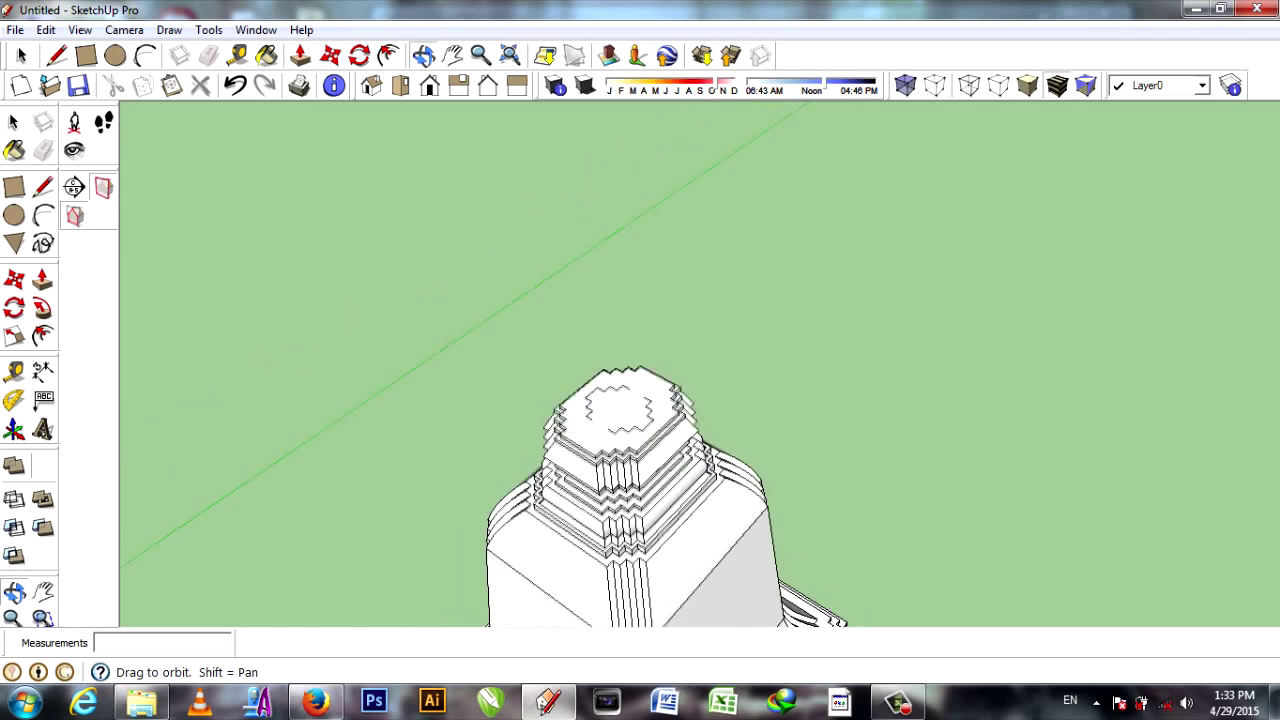
# Erase the inner zigzag outline from the finial's top face.
pyautogui.scroll(5, 640, 360)
pyautogui.press('space')
pyautogui.press('e')
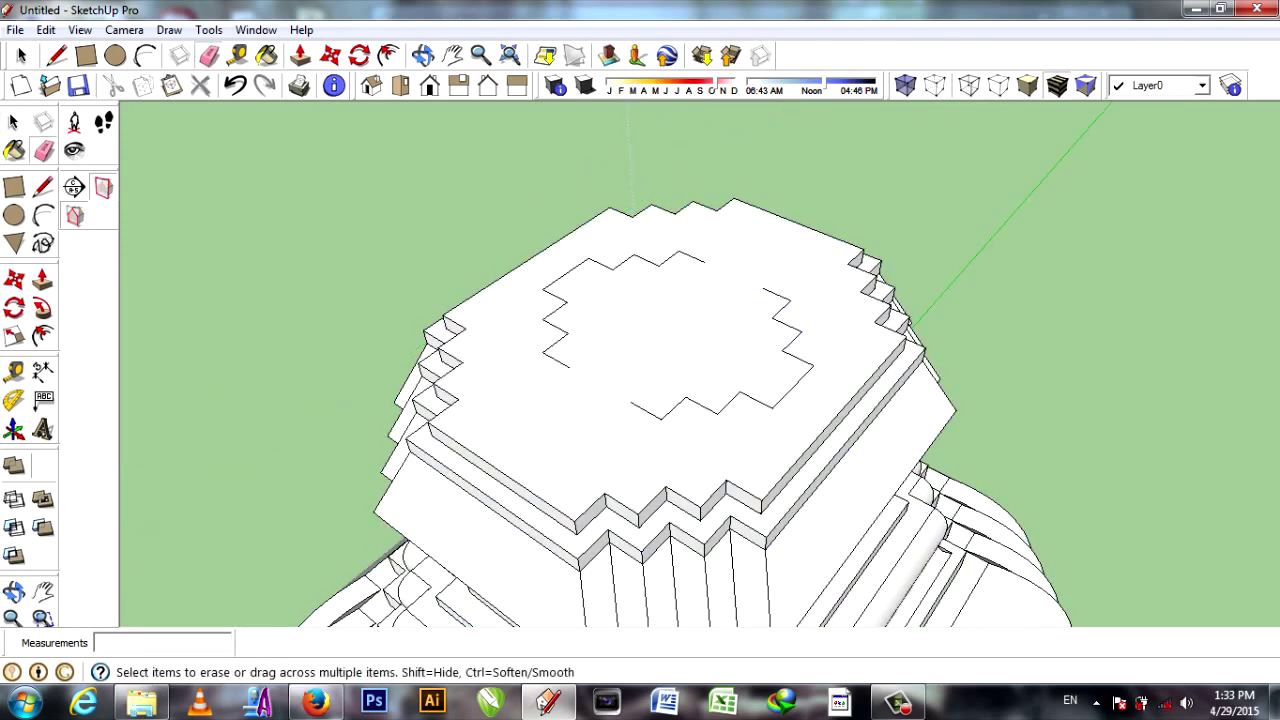
pyautogui.moveTo(566, 364); pyautogui.dragTo(628, 260)
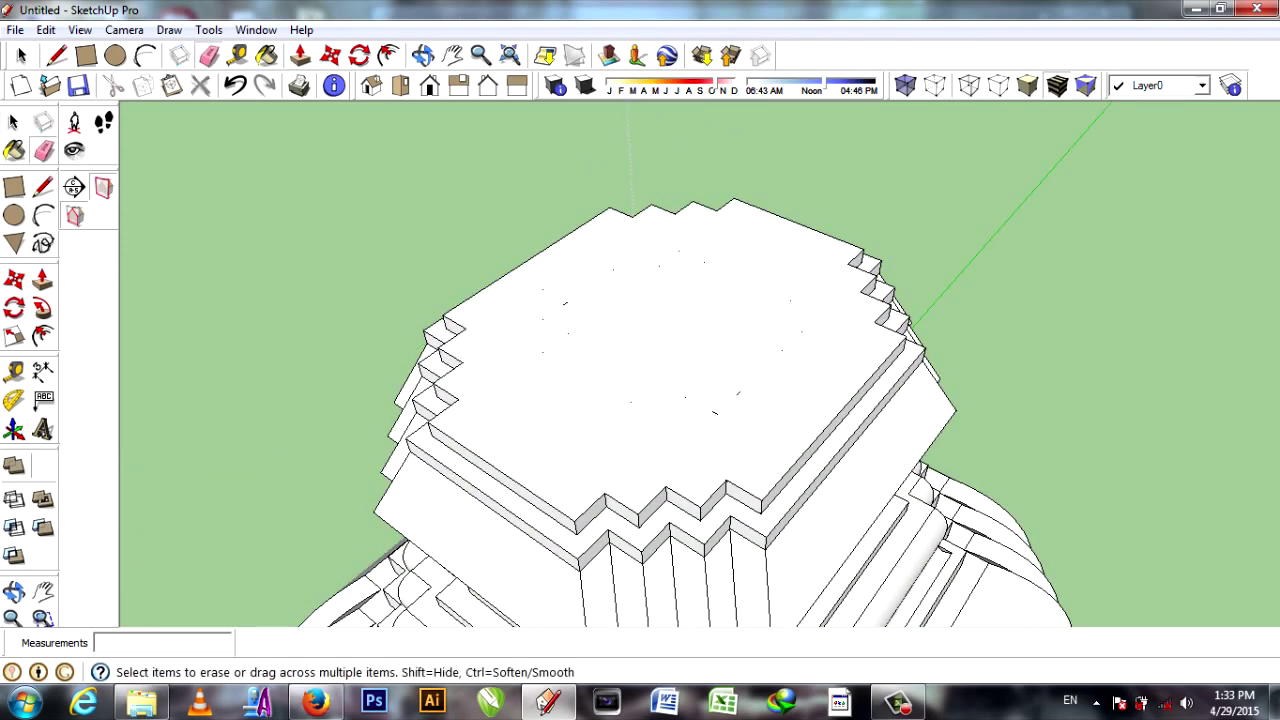
pyautogui.scroll(-3, 640, 360)
pyautogui.moveTo(640, 360); pyautogui.dragTo(640, 300, button='middle')
pyautogui.scroll(-2, 640, 360)
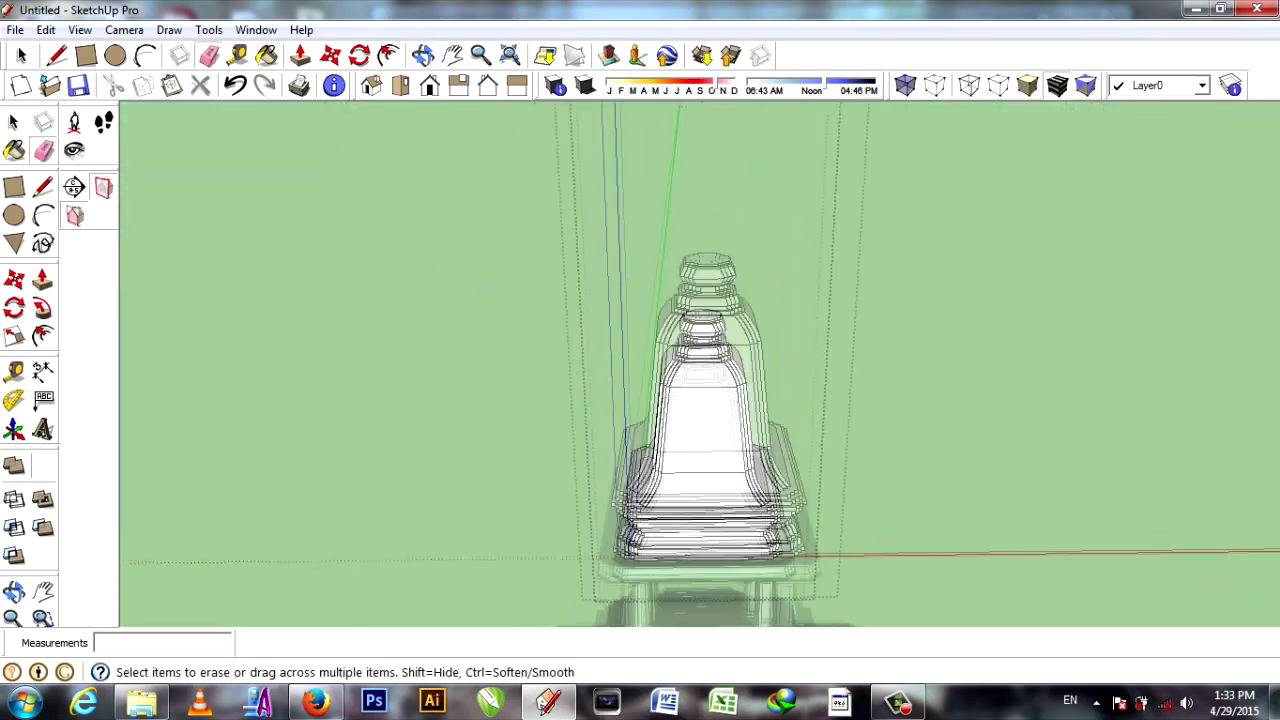
pyautogui.scroll(3, 640, 360)
pyautogui.scroll(5, 640, 360)
pyautogui.moveTo(640, 360); pyautogui.dragTo(640, 470, button='middle')
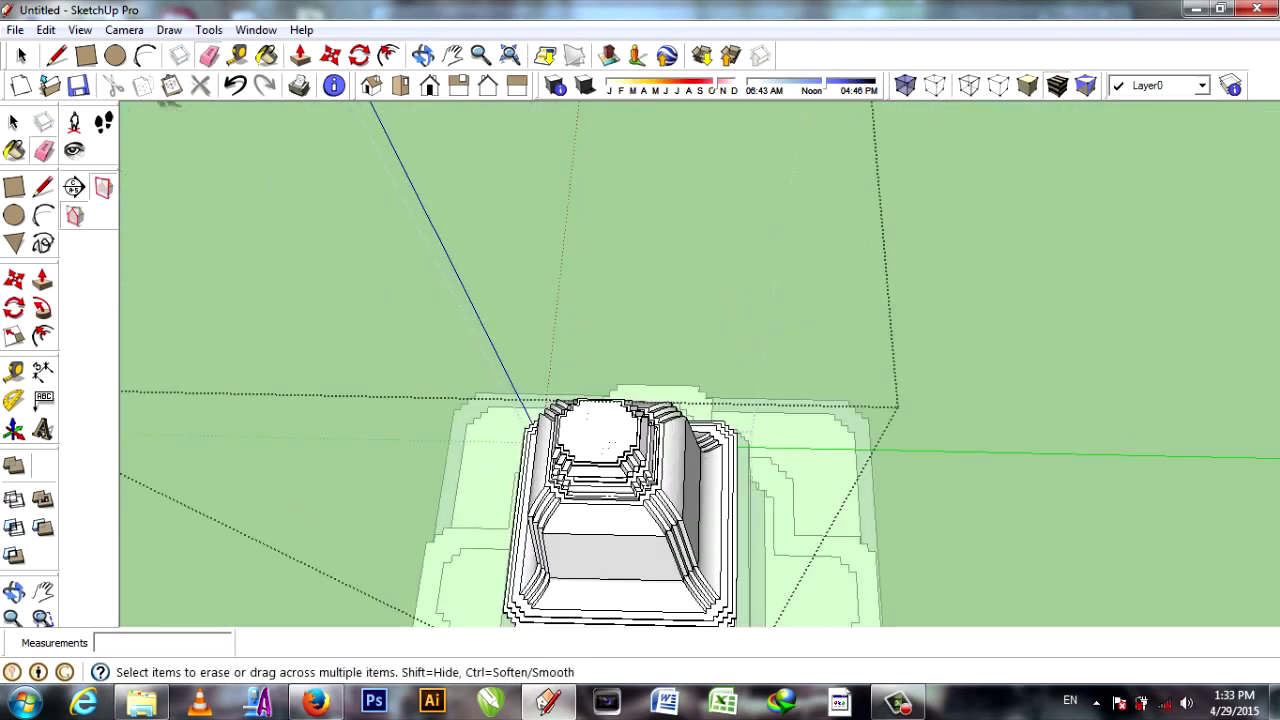
# Draw a 0.10 m radius circle on the finial's top face.
pyautogui.press('l')
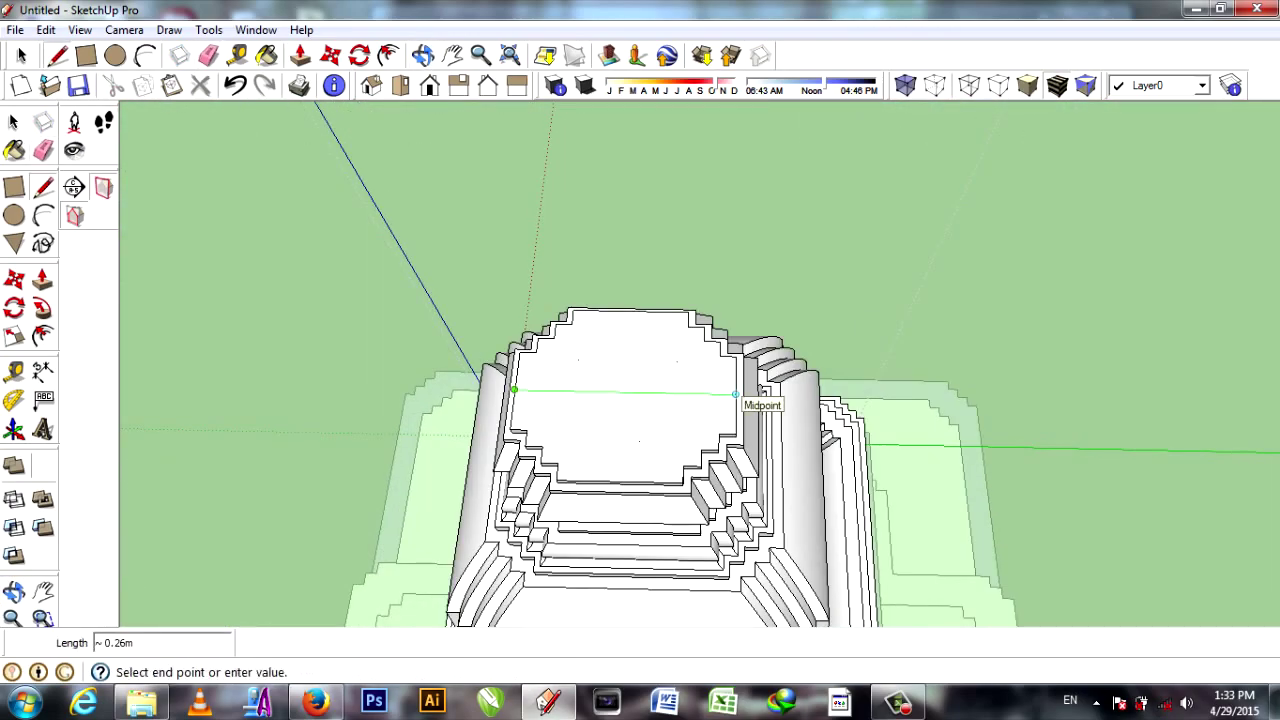
pyautogui.scroll(-5, 736, 395)
pyautogui.moveTo(736, 395)
pyautogui.mouseDown(button='middle')
pyautogui.moveTo(700, 300)
pyautogui.moveTo(680, 330)
pyautogui.moveTo(640, 300)
pyautogui.moveTo(650, 290)
pyautogui.moveTo(640, 400)
pyautogui.moveTo(640, 300)
pyautogui.mouseUp(button='middle')
pyautogui.press('space')
pyautogui.scroll(3, 640, 400)
pyautogui.scroll(3, 640, 400)
pyautogui.moveTo(640, 400); pyautogui.dragTo(640, 360, button='middle')
pyautogui.press('r')
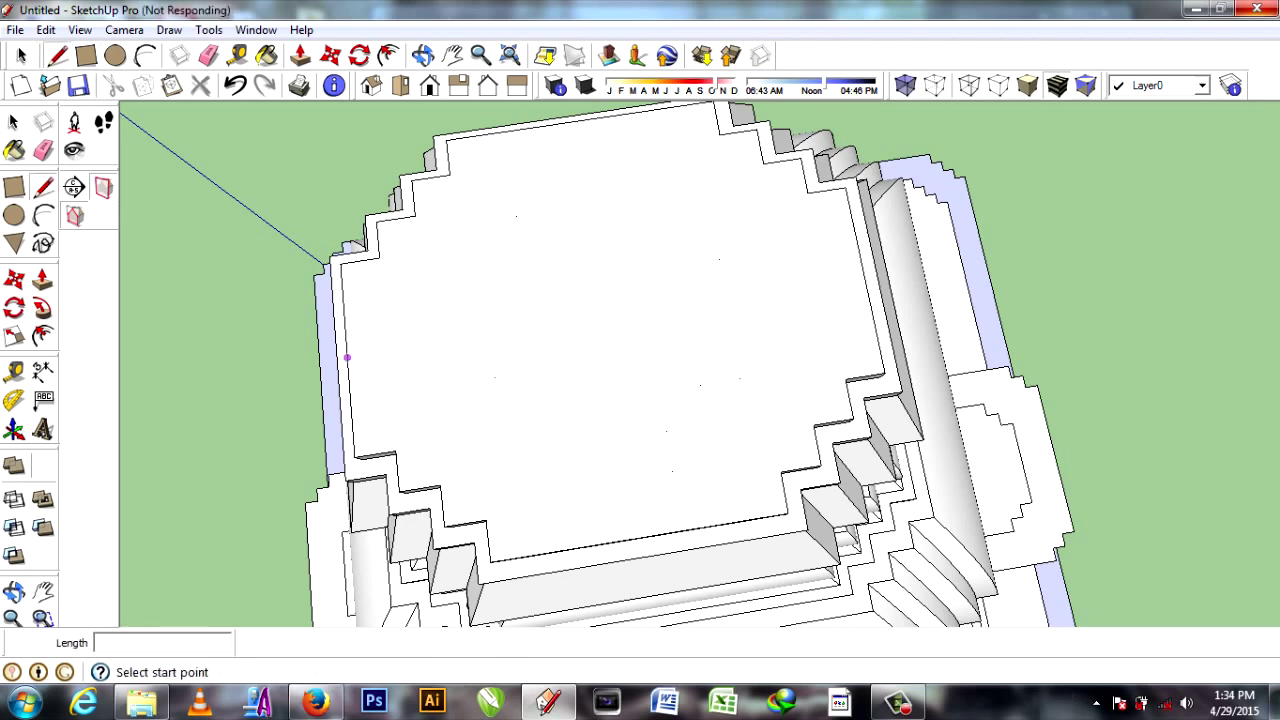
pyautogui.press('c')
pyautogui.click(608, 317)
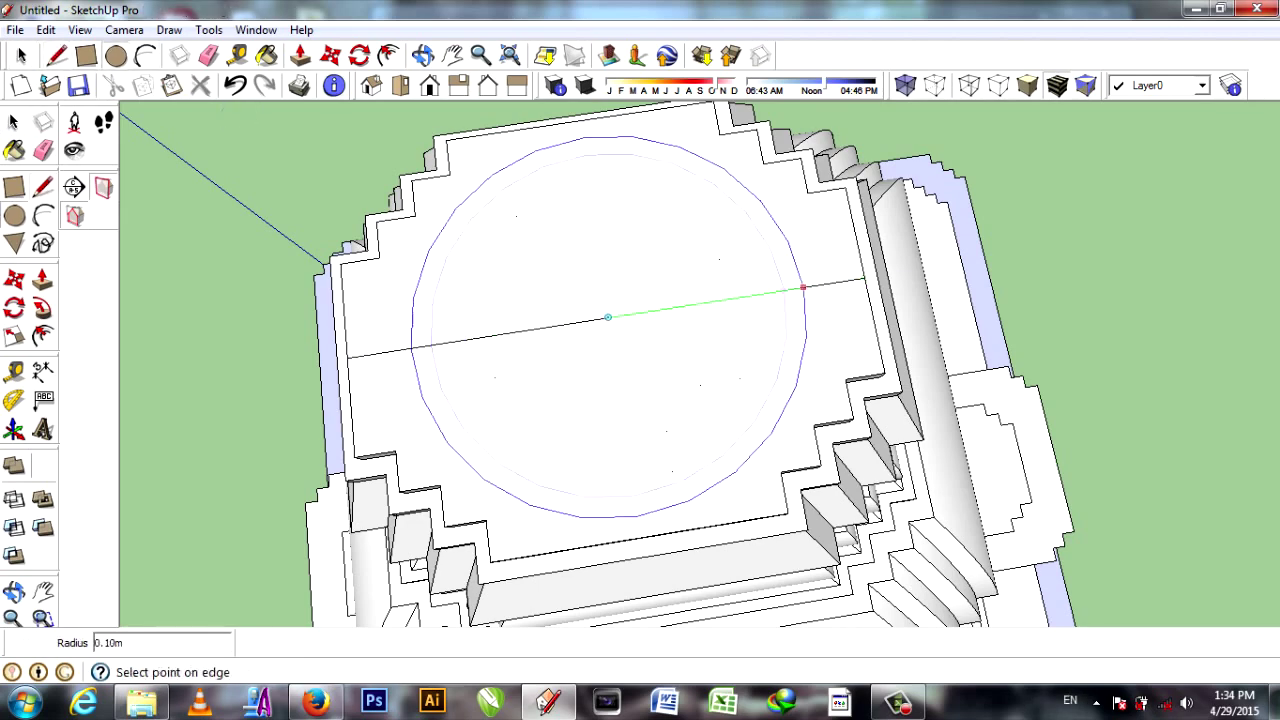
pyautogui.click(803, 288)
pyautogui.moveTo(803, 288); pyautogui.dragTo(800, 330, button='middle')
# Start a vertical line along the blue axis from the circle's centre.
pyautogui.press('e')
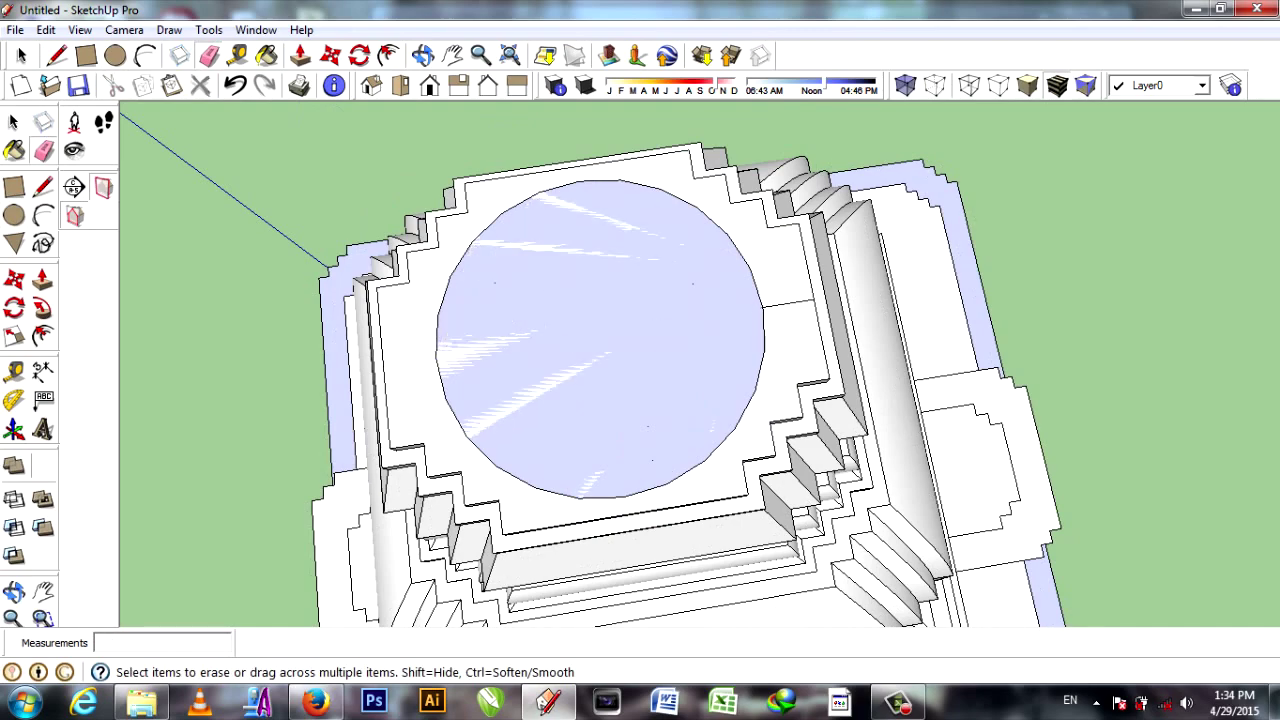
pyautogui.press('space')
pyautogui.moveTo(351, 591); pyautogui.dragTo(272, 113, button='middle')
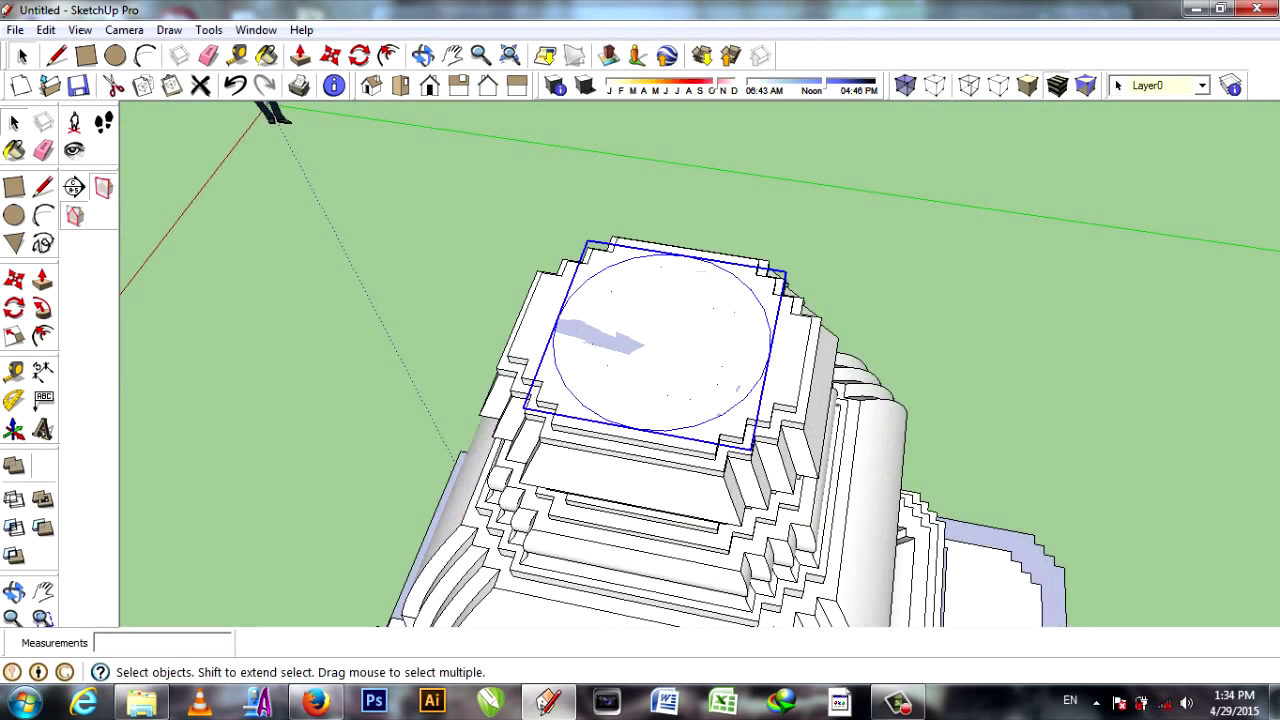
pyautogui.press('l')
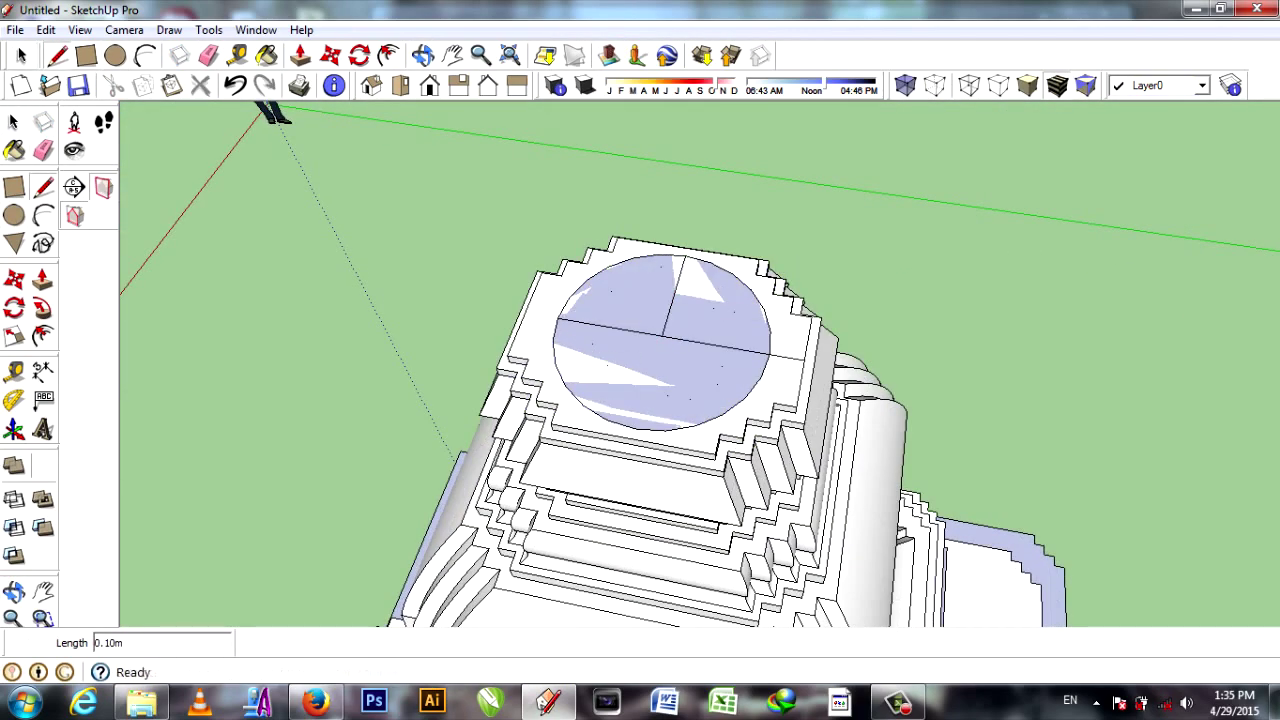
pyautogui.press('e')
pyautogui.press('space')
pyautogui.rightClick(650, 200)
pyautogui.click(690, 589)
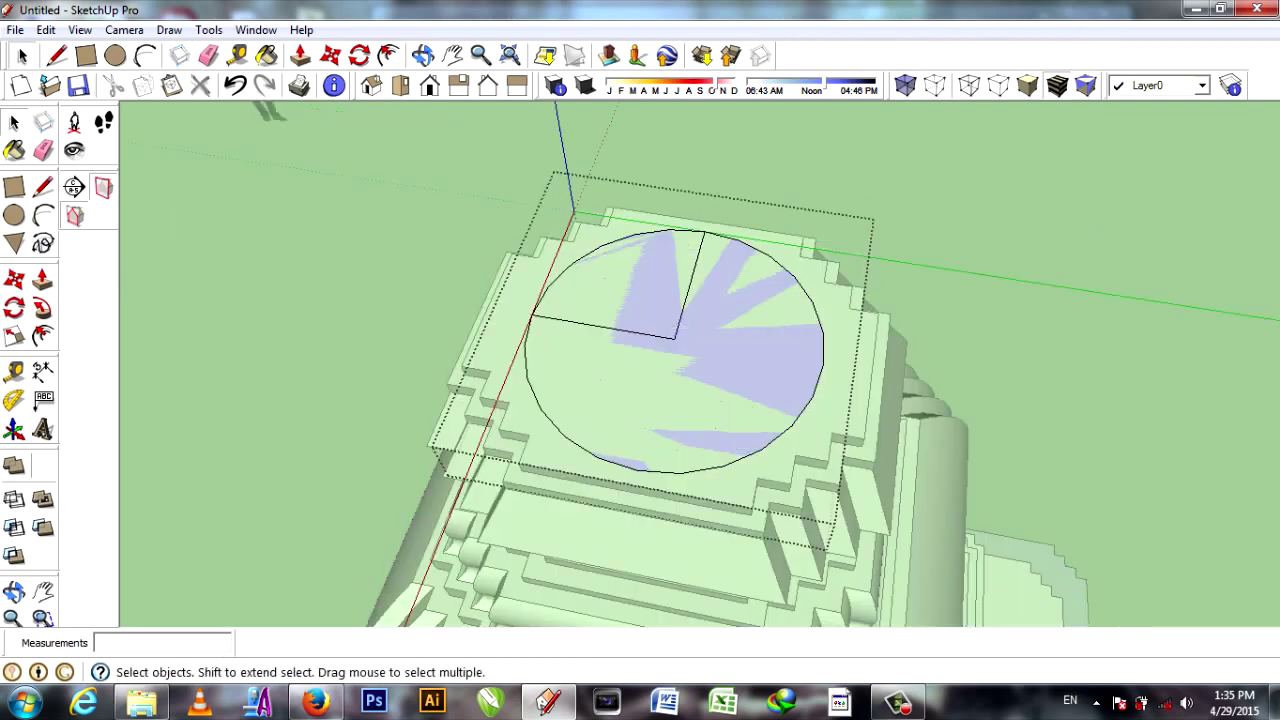
pyautogui.press('l')
pyautogui.scroll(-3, 666, 128)
pyautogui.scroll(-2, 666, 128)
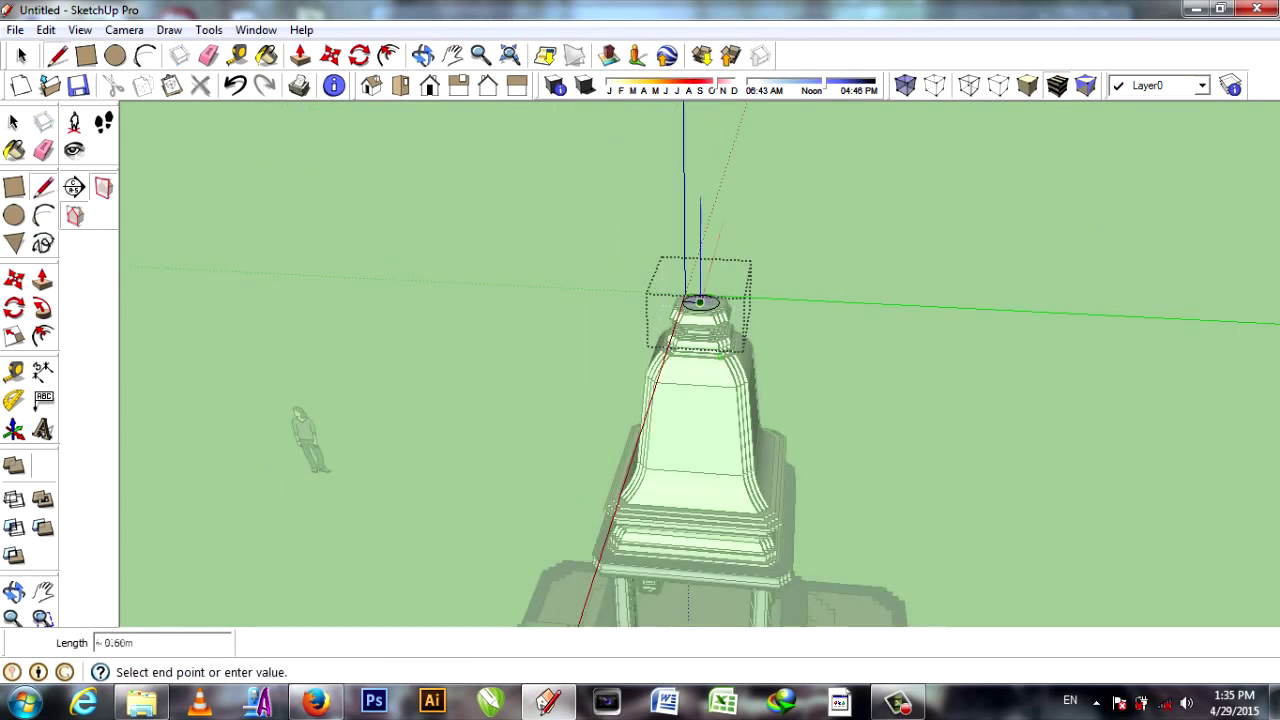
# Finish the vertical line and close an upright rectangle face on the tower top.
pyautogui.click(705, 192)
pyautogui.scroll(5, 740, 280)
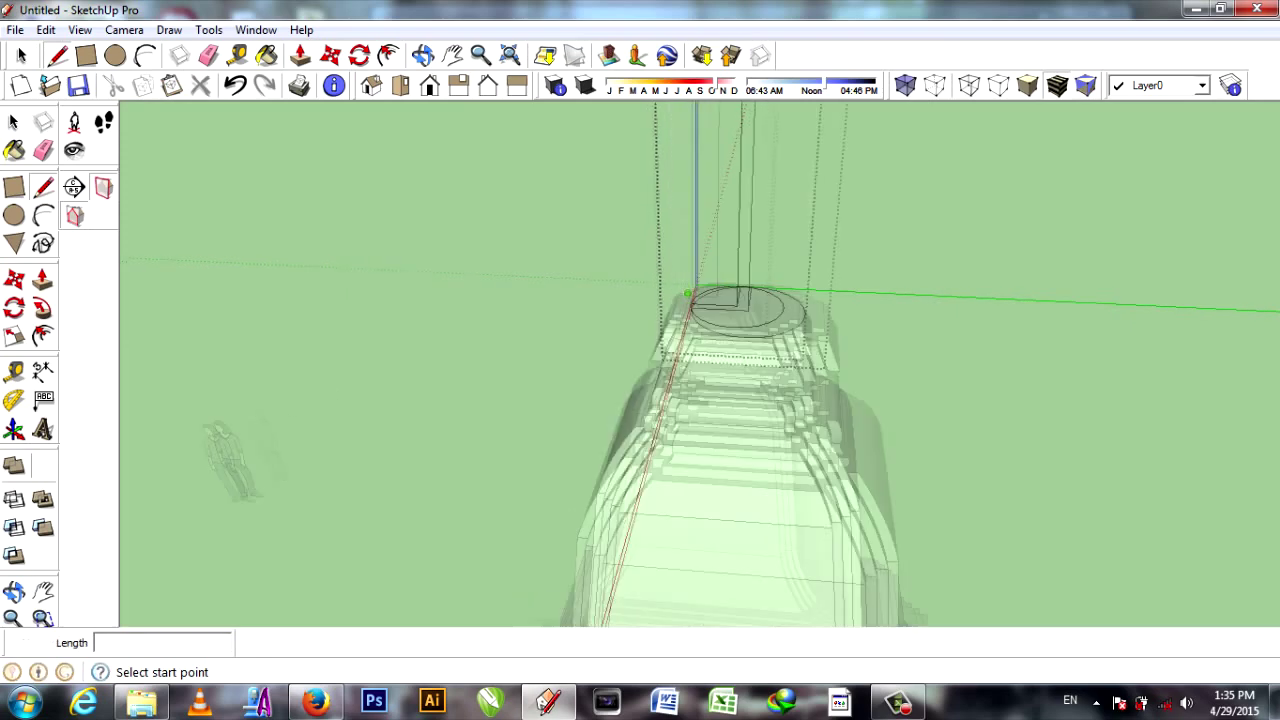
pyautogui.click(698, 255)
pyautogui.click(840, 260)
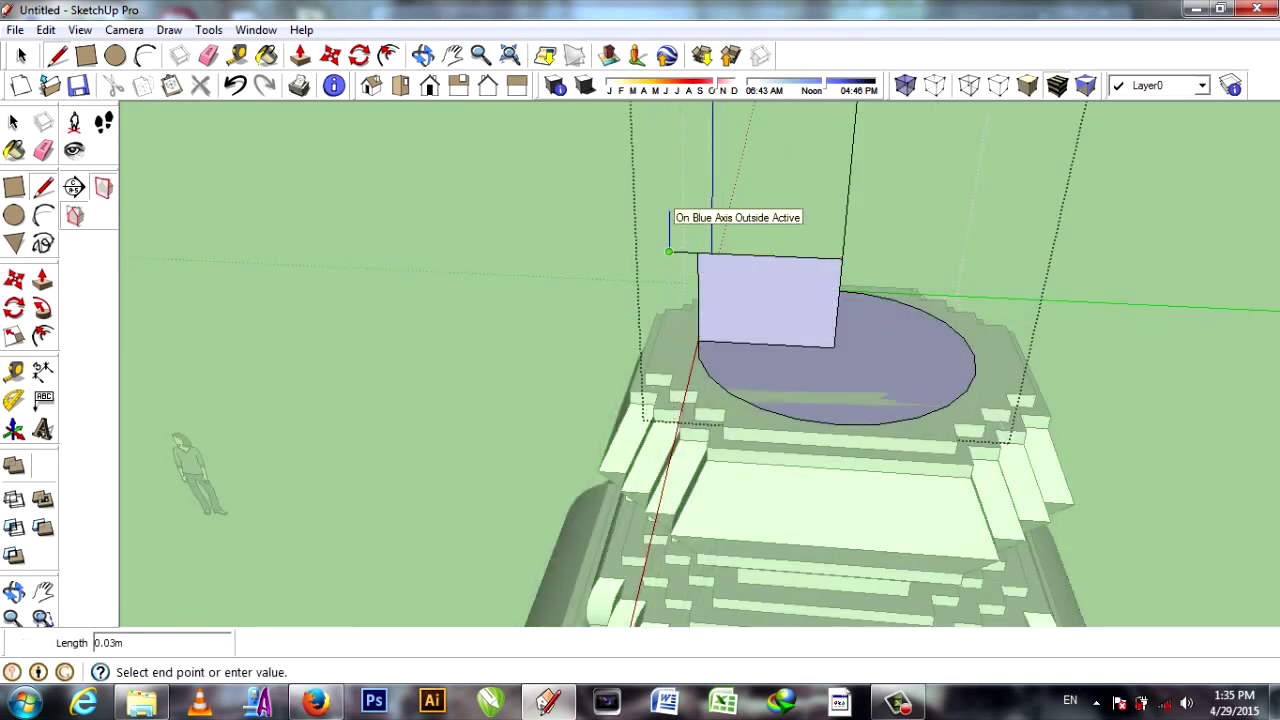
pyautogui.scroll(3, 669, 251)
pyautogui.scroll(-2, 669, 251)
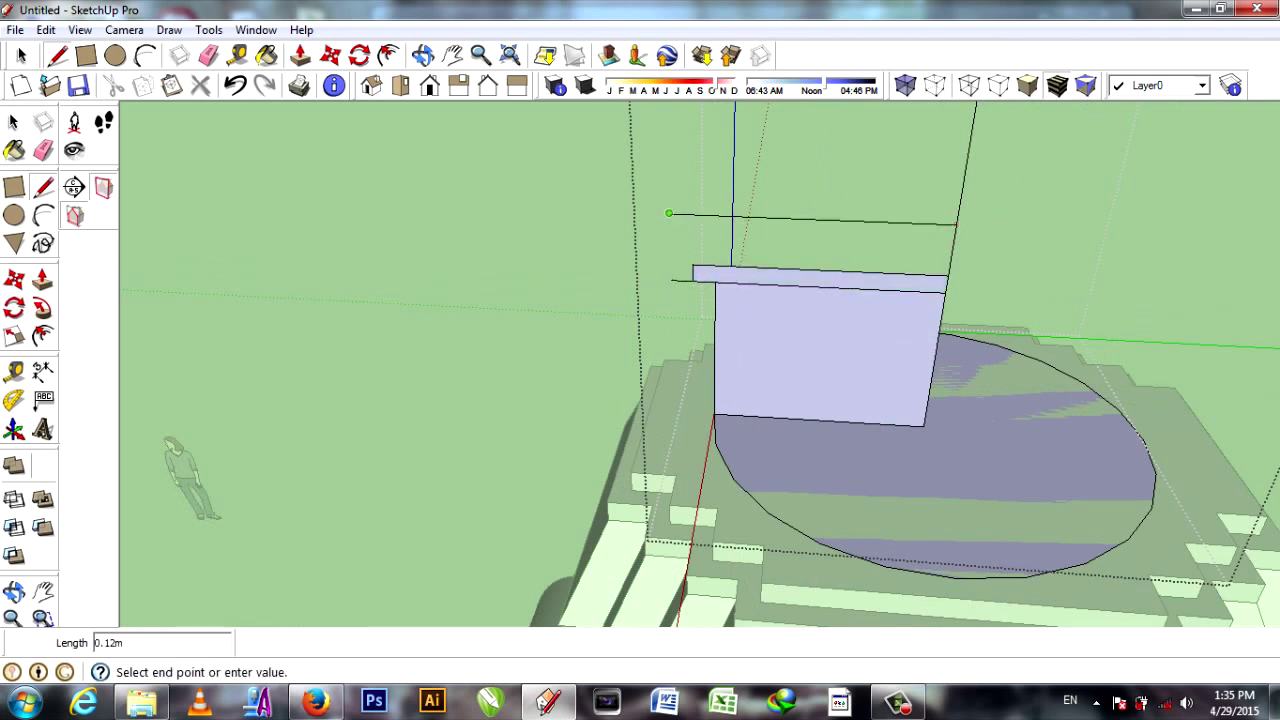
# Add a projecting ledge with a rounded half-round bulge to the profile.
pyautogui.click(669, 262)
pyautogui.click(958, 212)
pyautogui.scroll(2, 958, 212)
pyautogui.scroll(3, 958, 212)
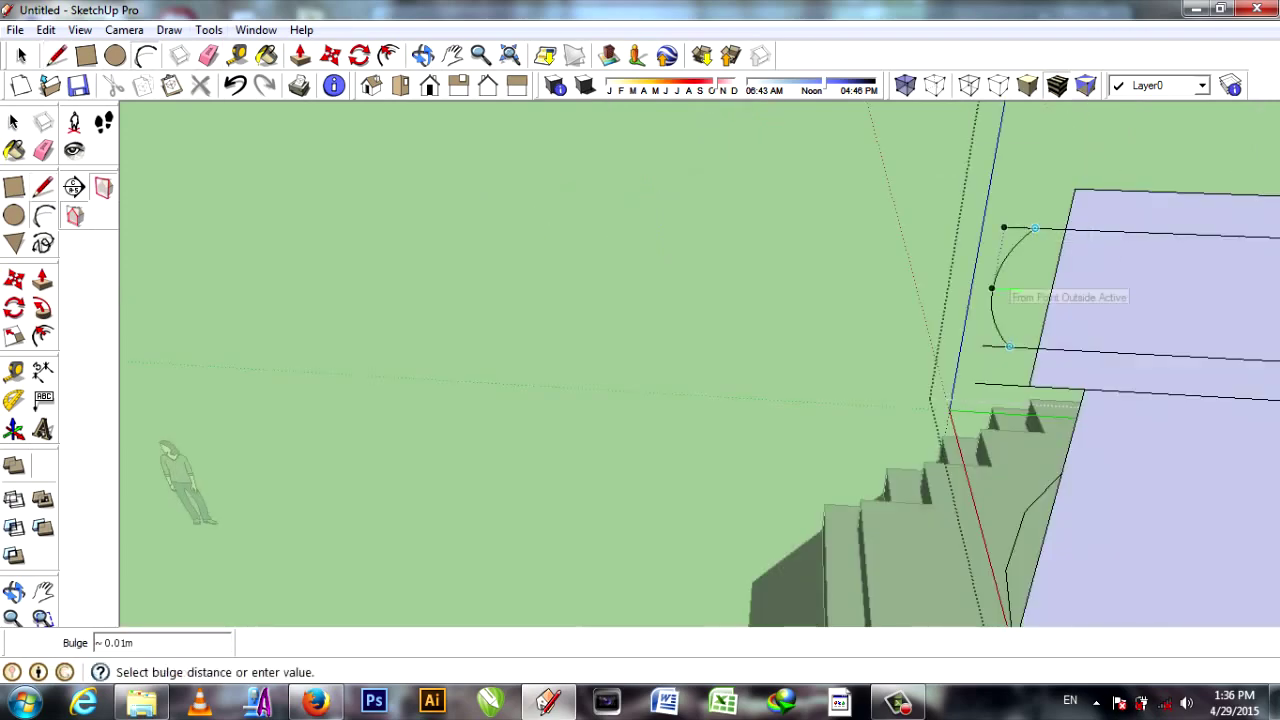
pyautogui.click(991, 289)
pyautogui.scroll(-3, 872, 294)
# Erase stray edges around the profile and pick up the moulding face for copying.
pyautogui.press('e')
pyautogui.scroll(2, 872, 294)
pyautogui.scroll(2, 872, 294)
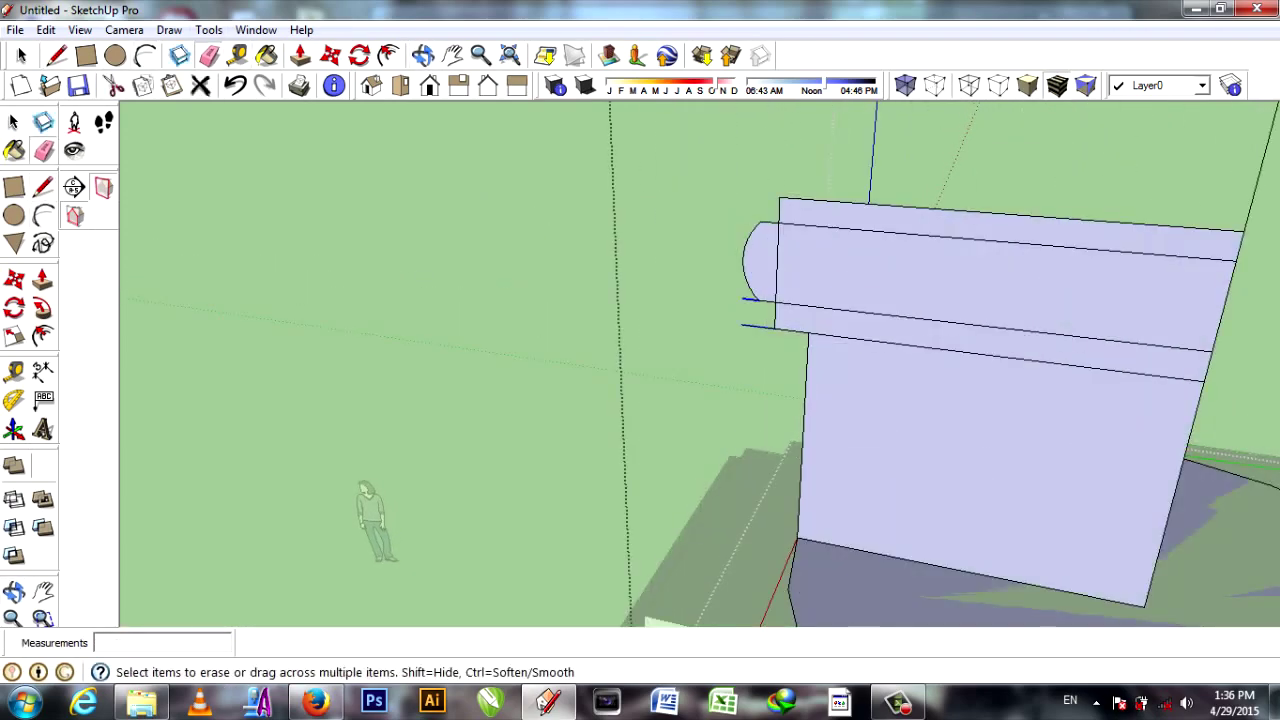
pyautogui.scroll(-3, 900, 350)
pyautogui.moveTo(900, 350); pyautogui.dragTo(900, 330, button='middle')
pyautogui.scroll(2, 900, 350)
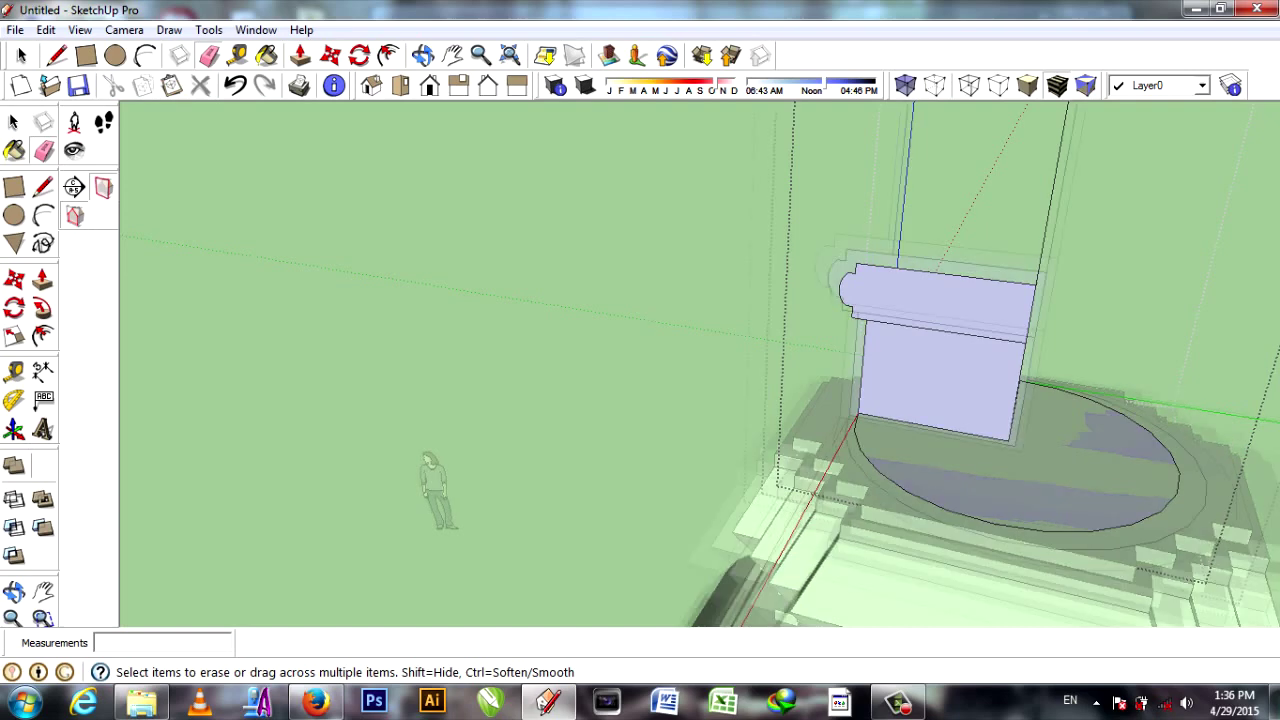
pyautogui.scroll(2, 900, 350)
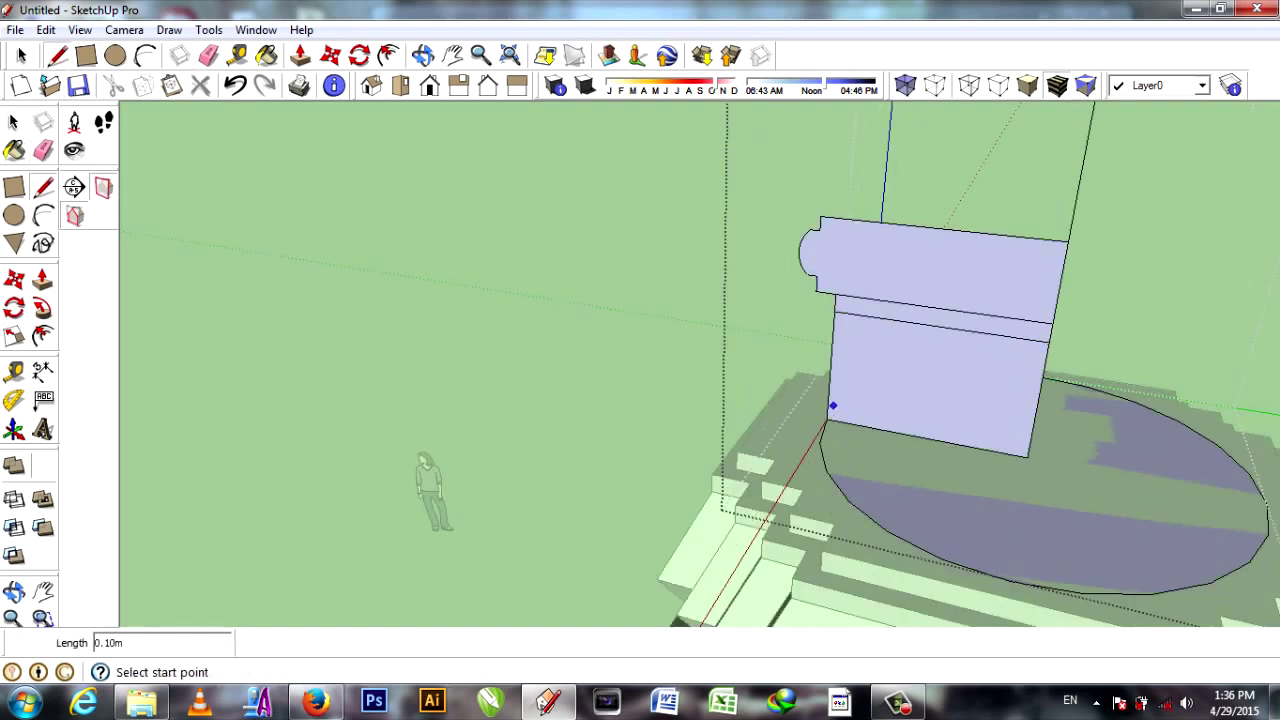
pyautogui.press('e')
pyautogui.scroll(-3, 900, 350)
pyautogui.scroll(3, 900, 350)
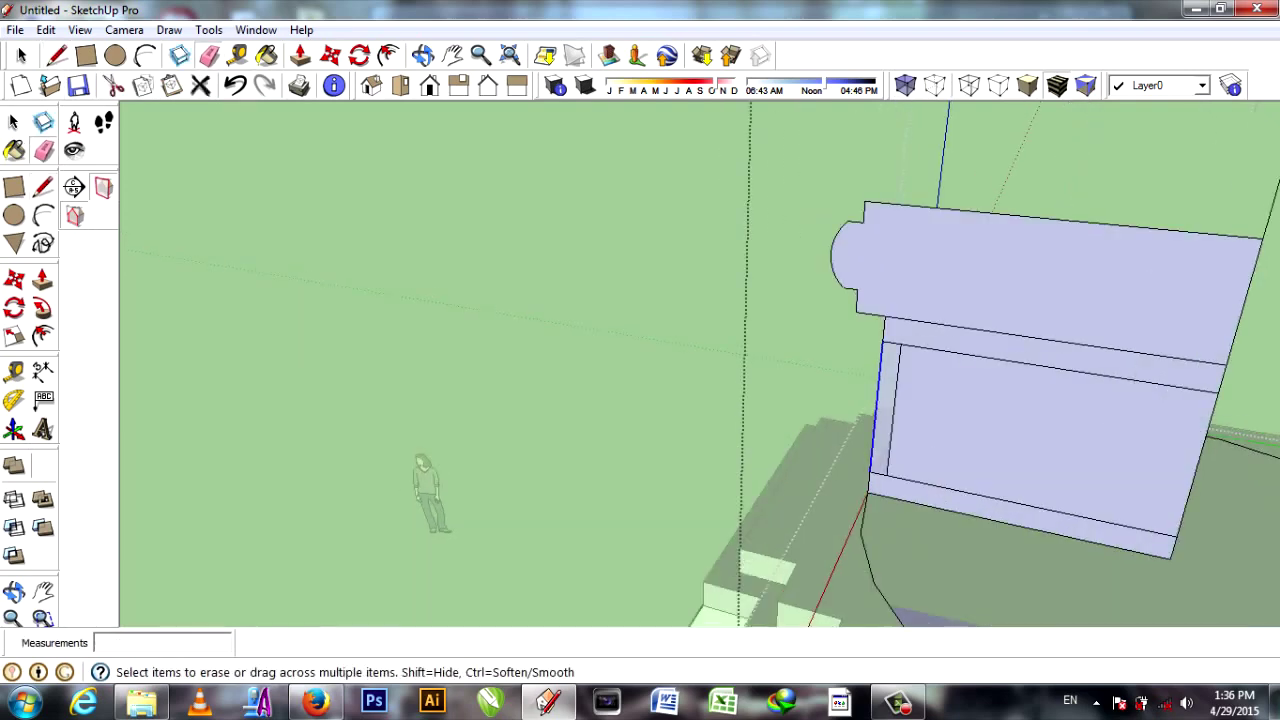
pyautogui.scroll(-3, 900, 350)
pyautogui.press('space')
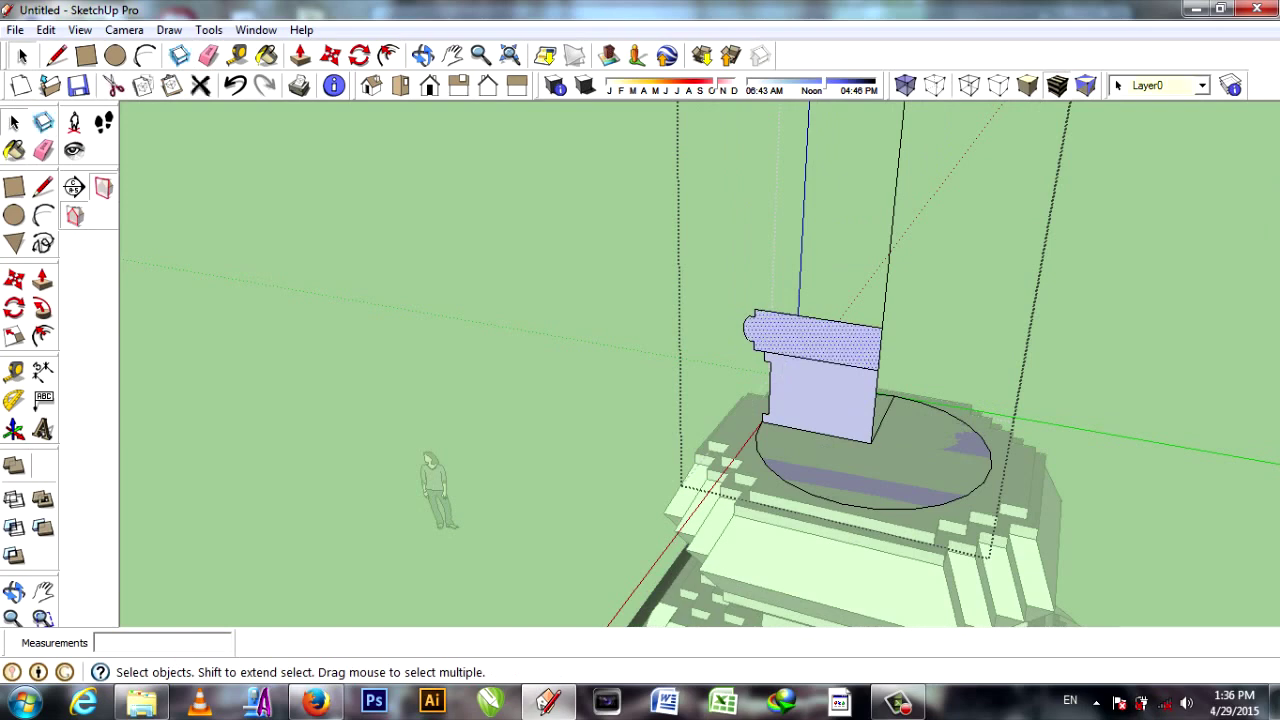
pyautogui.press('ctrl')
pyautogui.click(812, 340)
# Place a copy of the moulding face higher up and set it onto the cornice.
pyautogui.click(815, 270)
pyautogui.press('s')
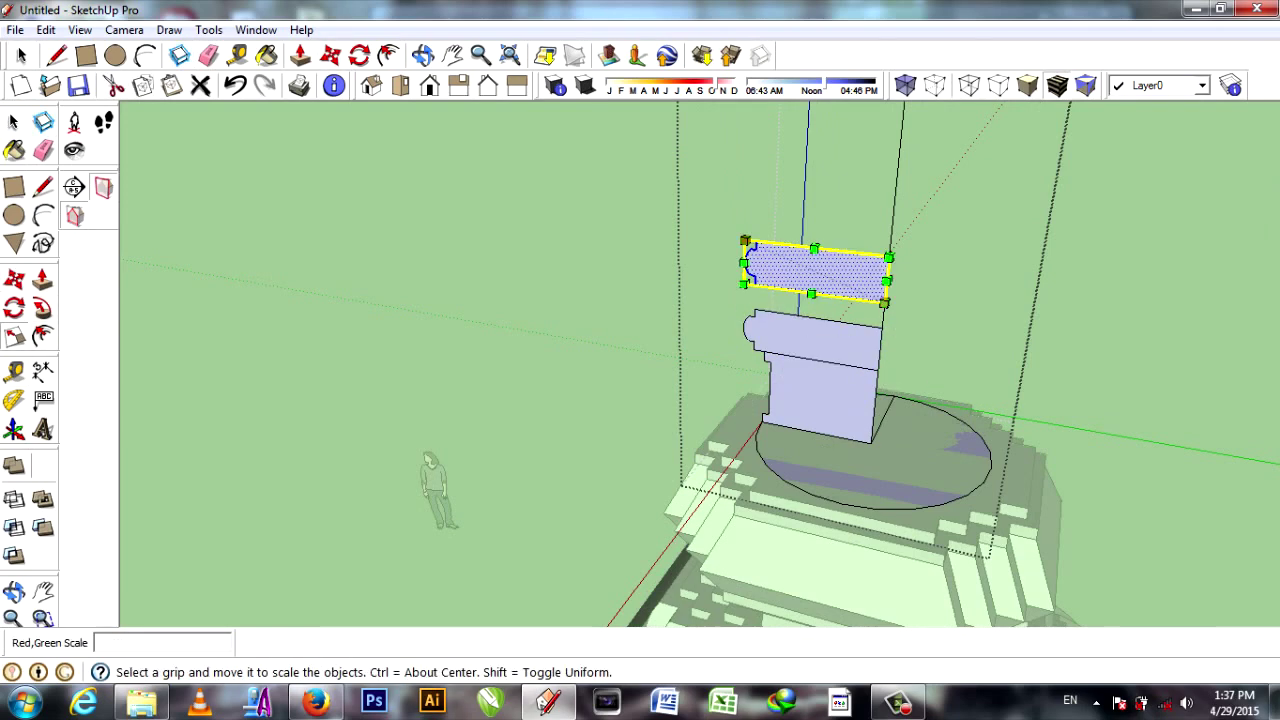
pyautogui.scroll(2, 884, 302)
pyautogui.scroll(2, 884, 302)
pyautogui.press('m')
pyautogui.click(950, 329)
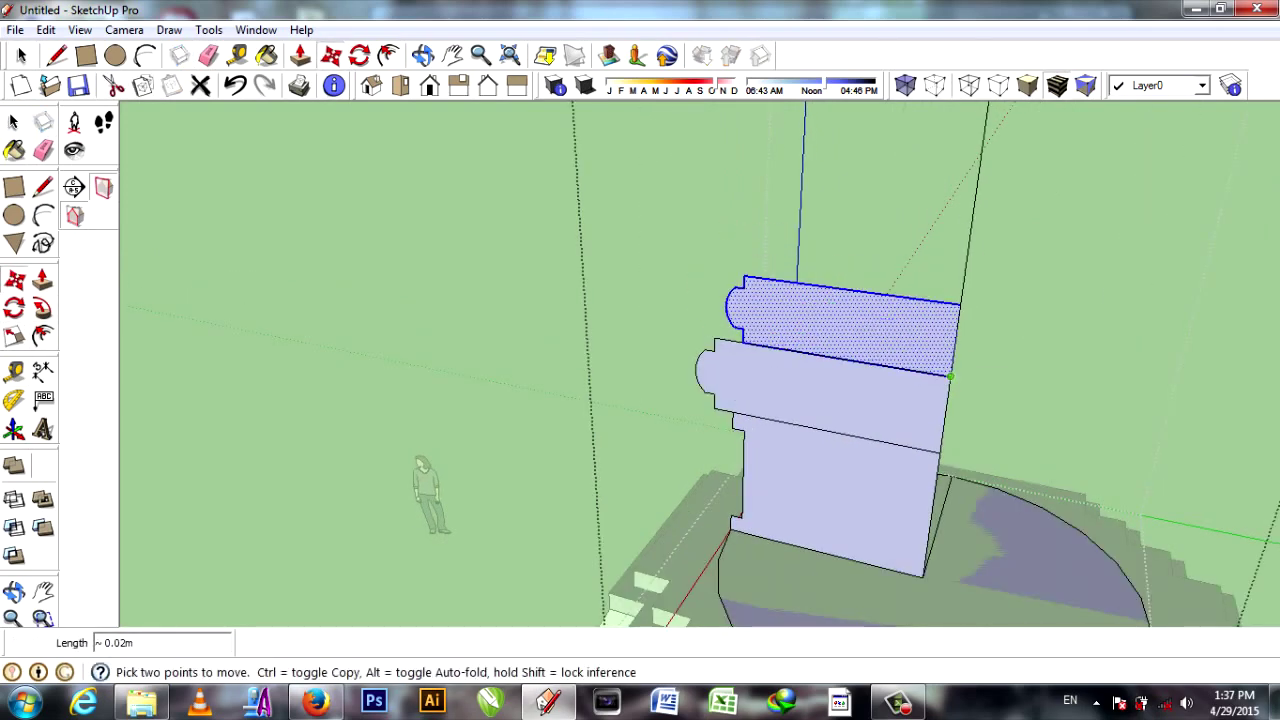
pyautogui.scroll(-1, 430, 495)
pyautogui.press('space')
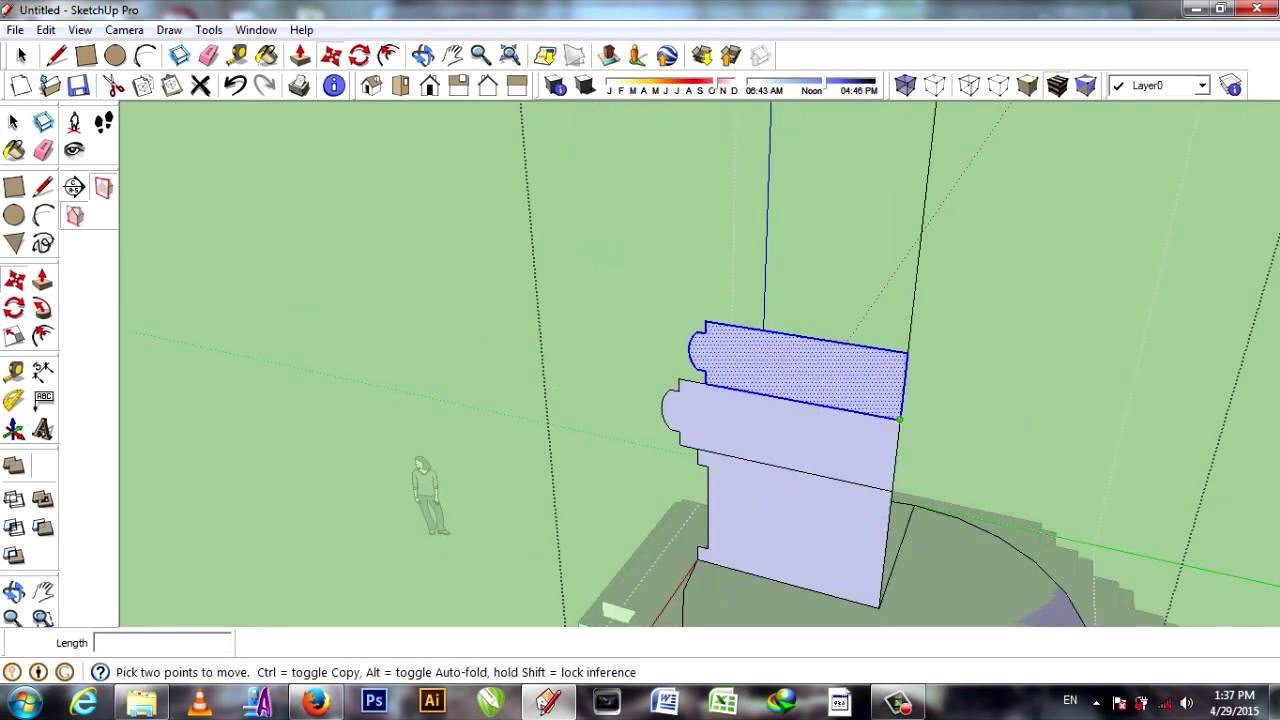
# Copy the profile face upward and place it atop the tower stack.
pyautogui.click(899, 420)
pyautogui.press('ctrl')
pyautogui.click(909, 338)
pyautogui.press('s')
pyautogui.press('m')
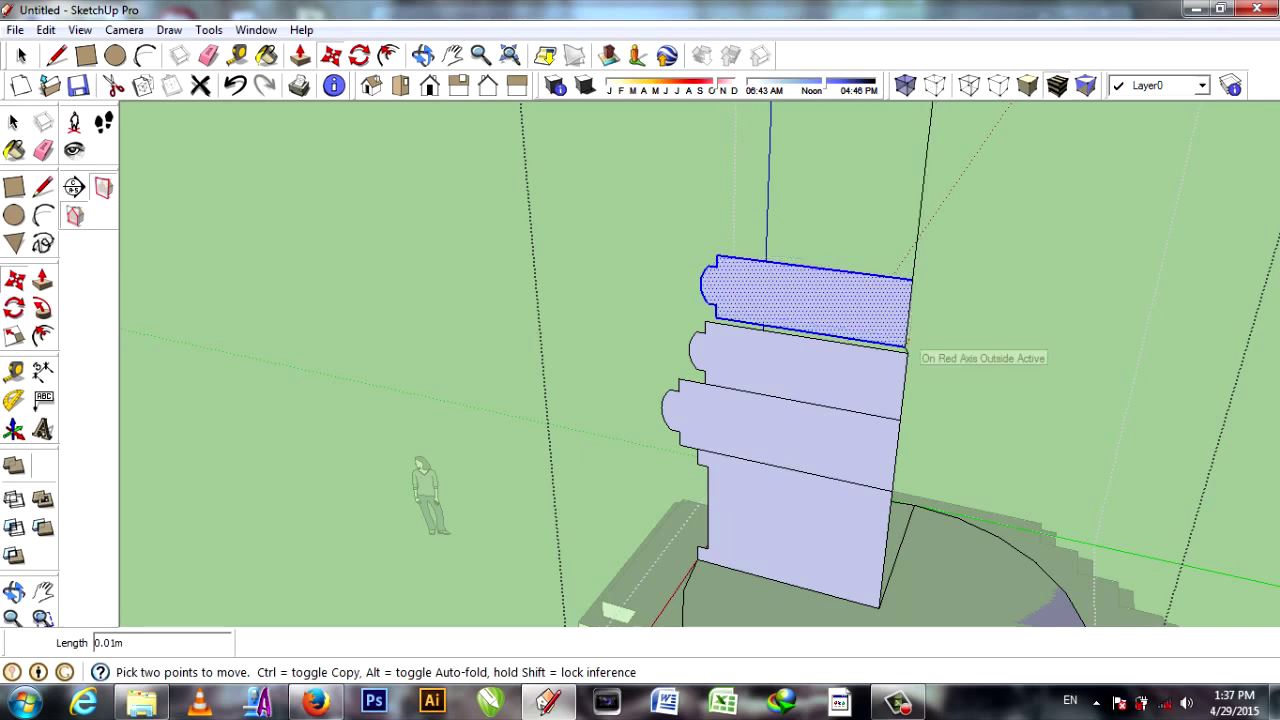
pyautogui.scroll(-3, 760, 380)
pyautogui.moveTo(760, 380); pyautogui.dragTo(745, 430, button='middle')
pyautogui.scroll(5, 753, 165)
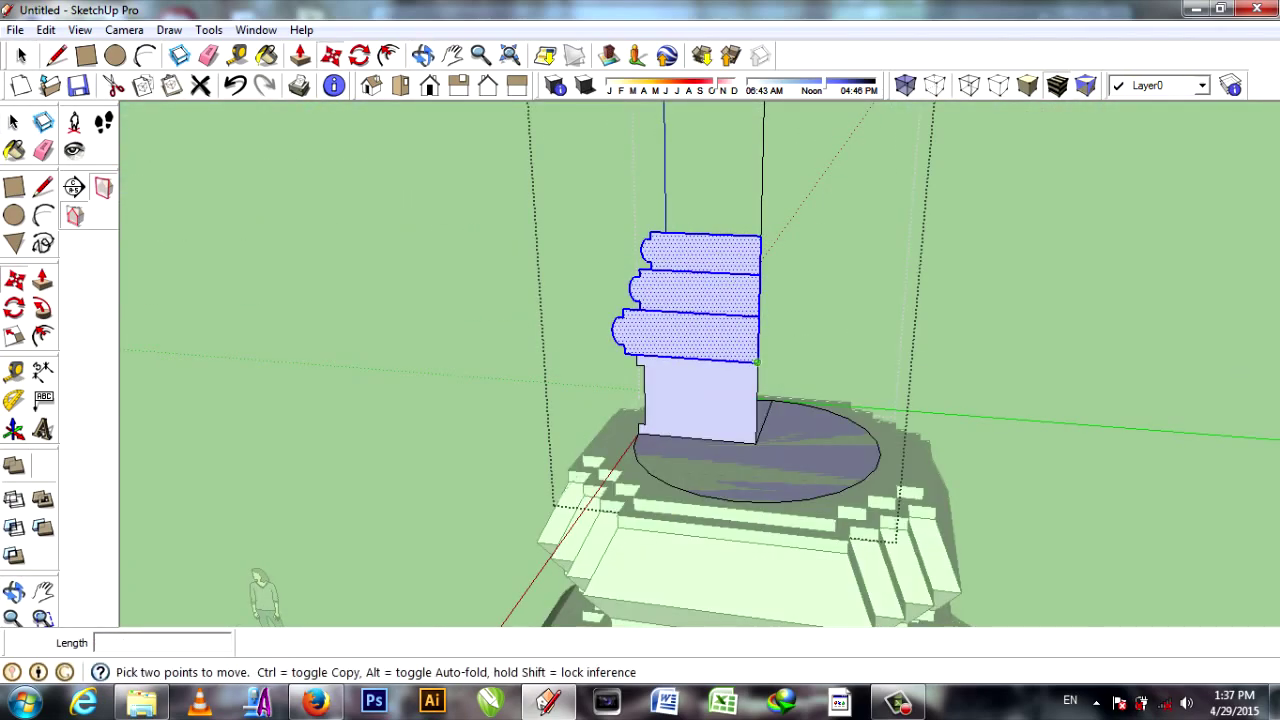
pyautogui.click(787, 266)
# Scale the top profile copy to 0.70 and settle it onto the stack.
pyautogui.press('s')
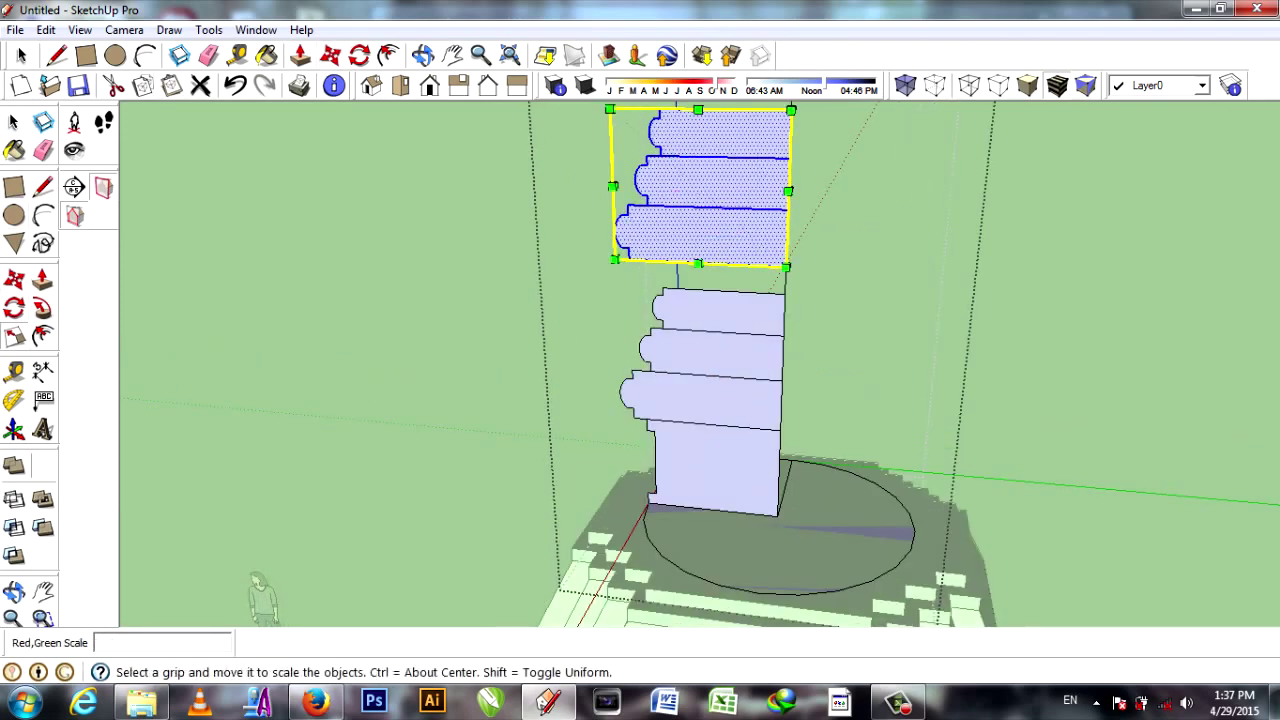
pyautogui.moveTo(610, 109); pyautogui.dragTo(663, 157)
pyautogui.click(668, 161)
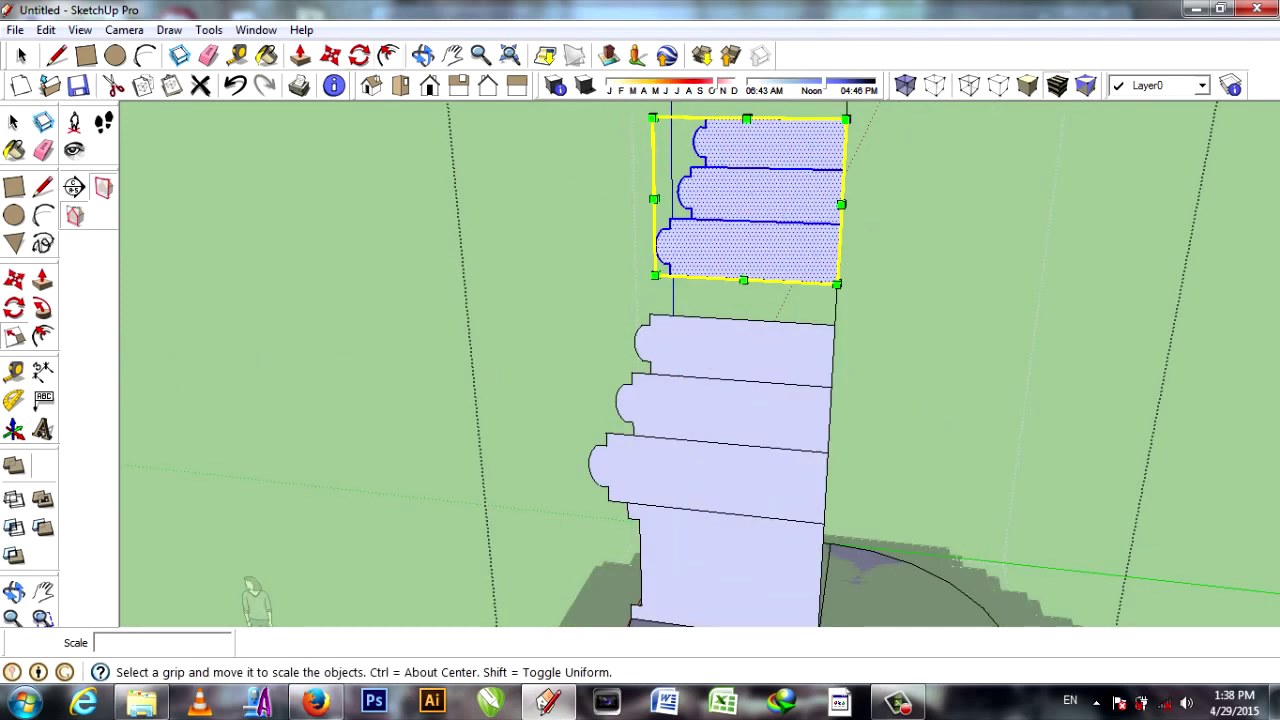
pyautogui.press('m')
pyautogui.click(700, 250)
# Copy the selected profiles onto the top of the stack and scale them to 0.72.
pyautogui.moveTo(700, 300)
pyautogui.mouseDown(button='middle')
pyautogui.moveTo(600, 350)
pyautogui.moveTo(780, 428)
pyautogui.mouseUp(button='middle')
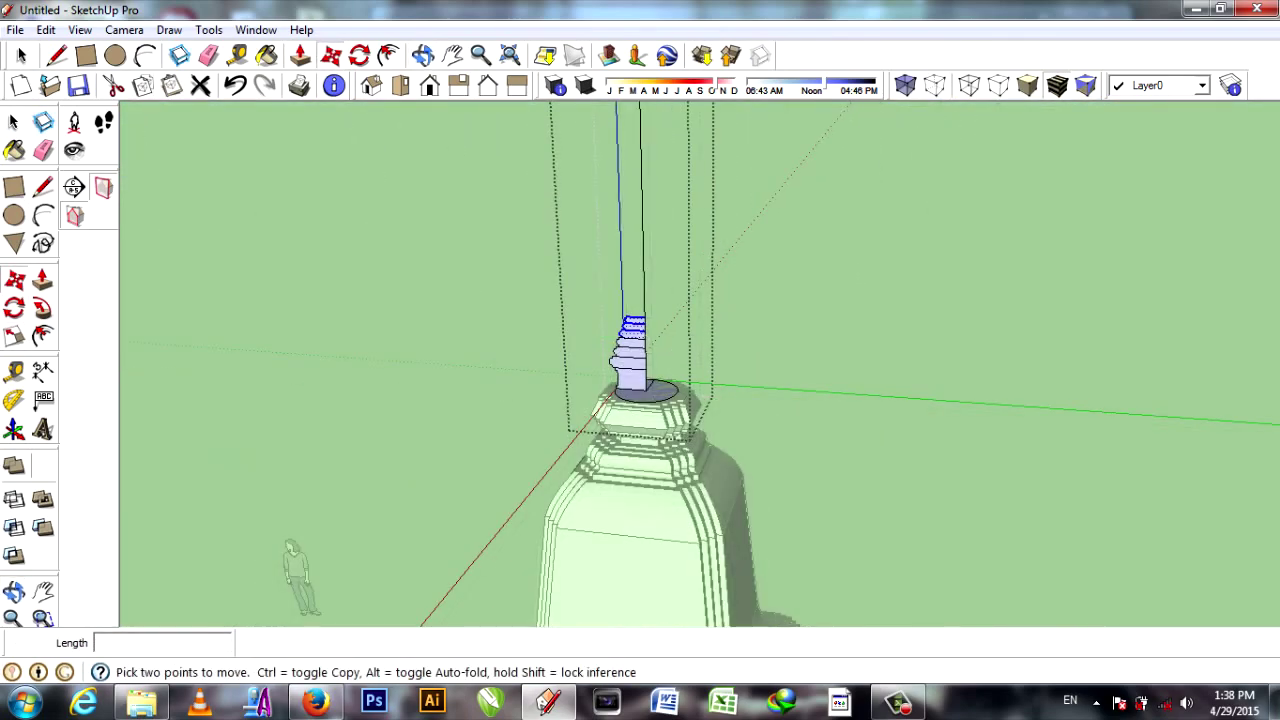
pyautogui.click(779, 428)
pyautogui.press('ctrl')
pyautogui.click(783, 297)
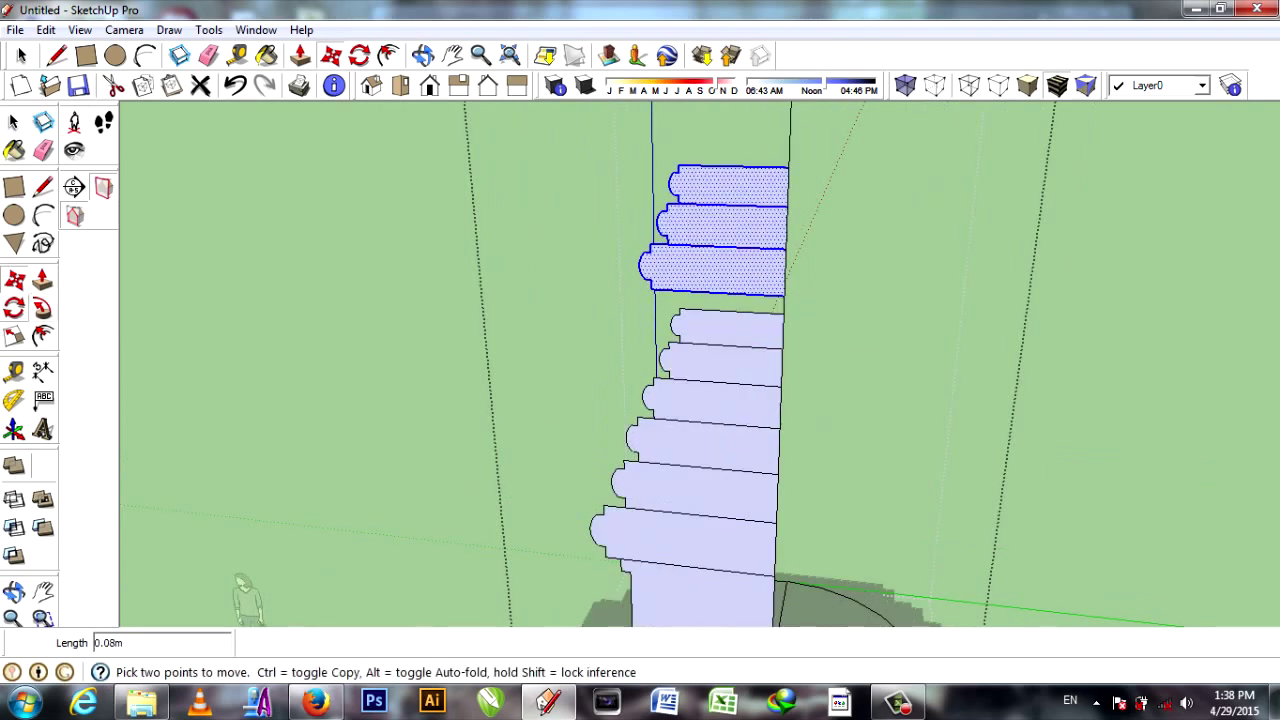
pyautogui.press('s')
pyautogui.click(636, 164)
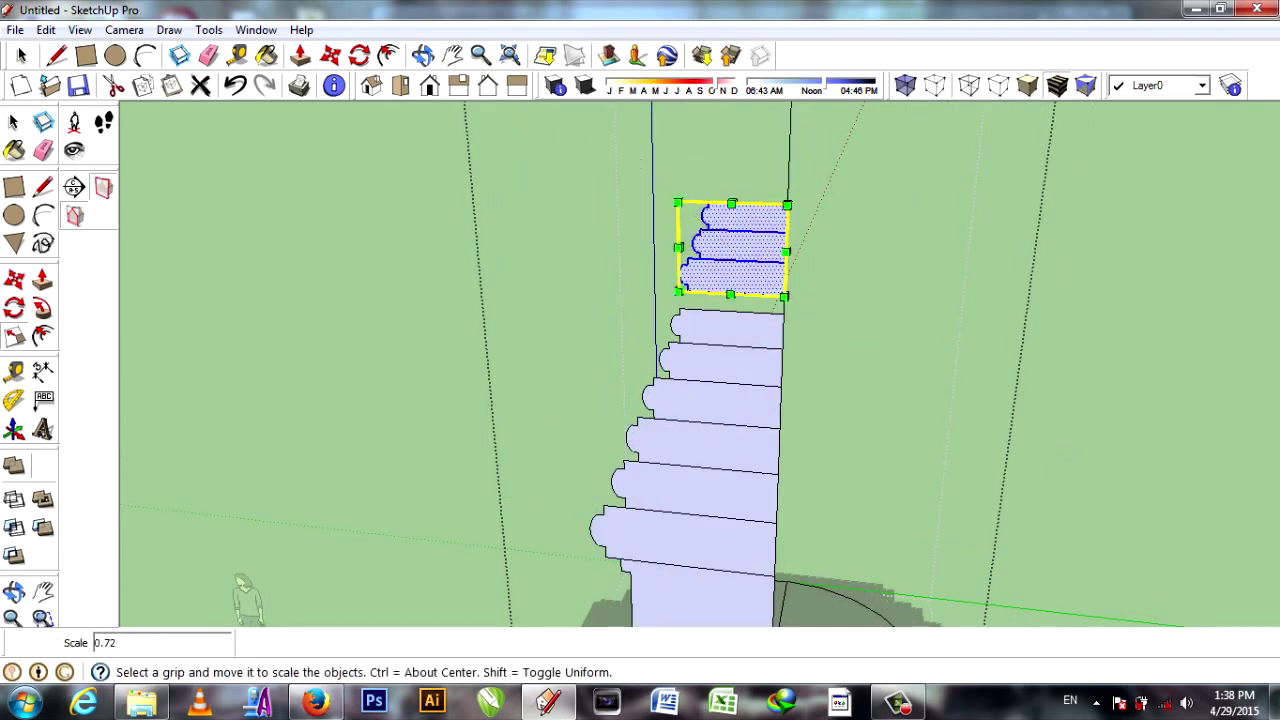
pyautogui.press('m')
pyautogui.moveTo(700, 300); pyautogui.dragTo(640, 380, button='middle')
pyautogui.scroll(-5, 615, 355)
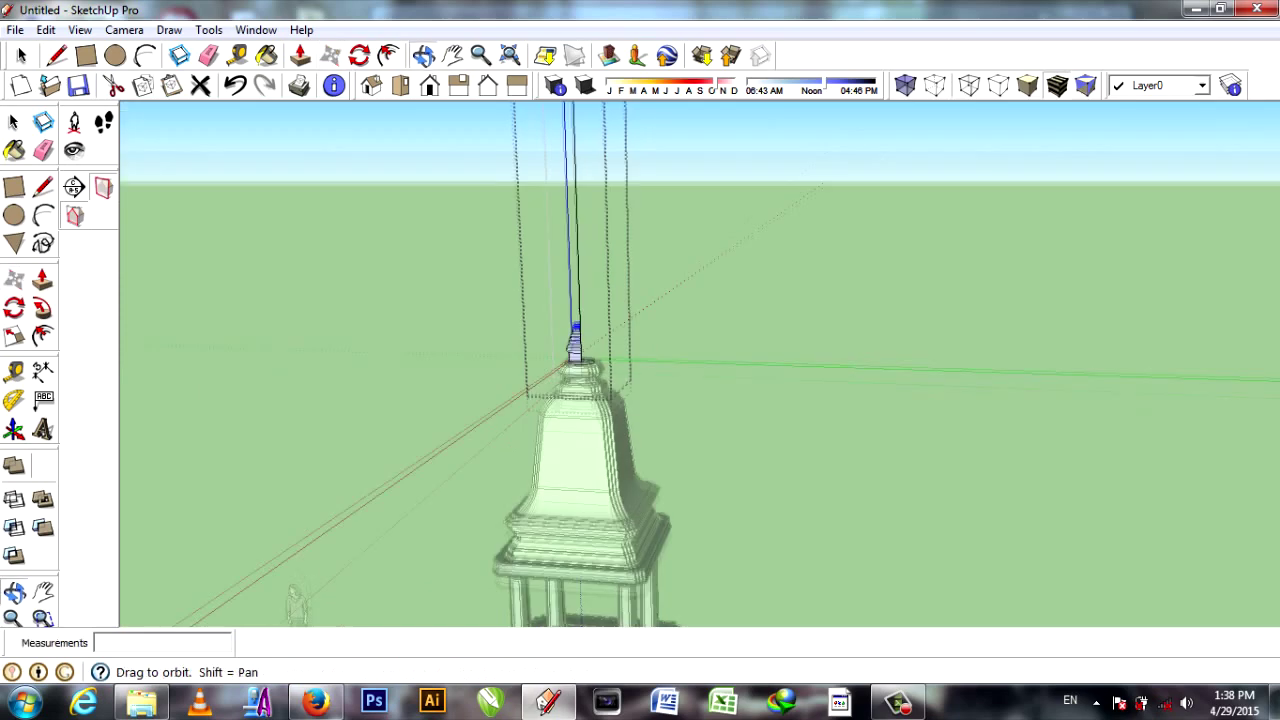
# Finish the slanted edge along the tower shaft below the spire profile.
pyautogui.scroll(5, 615, 355)
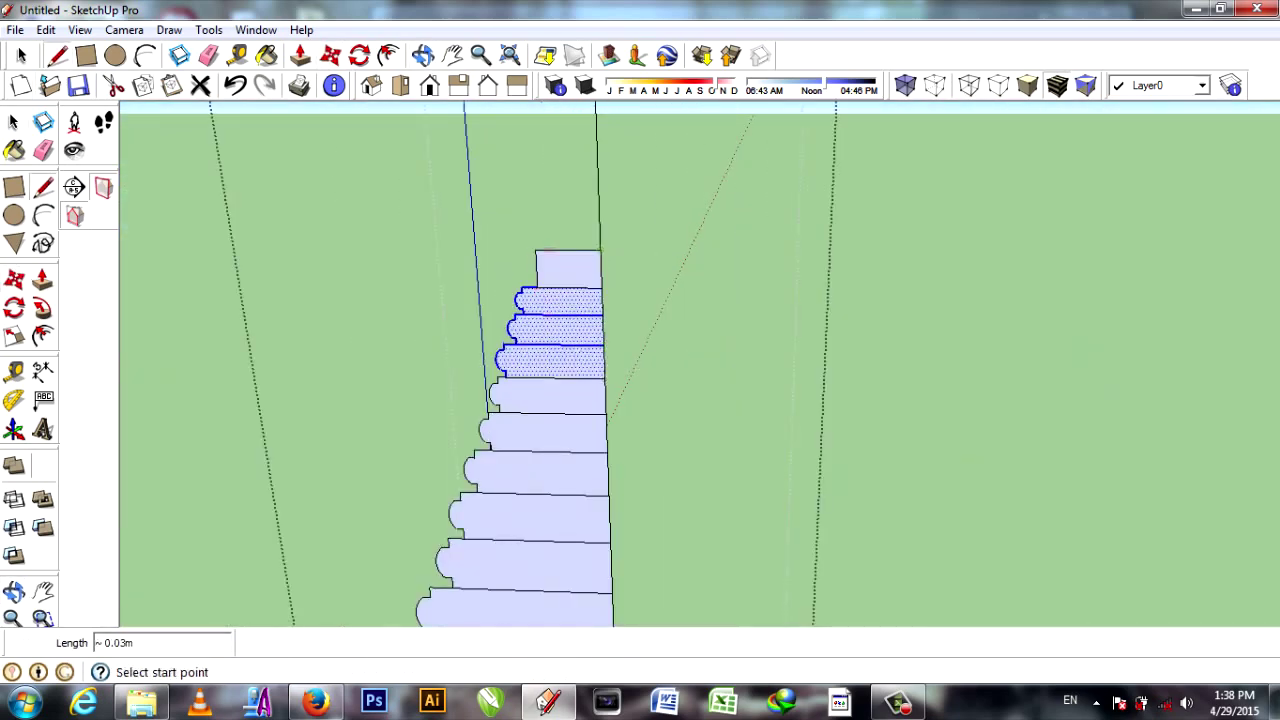
pyautogui.scroll(-3, 535, 250)
pyautogui.scroll(3, 547, 123)
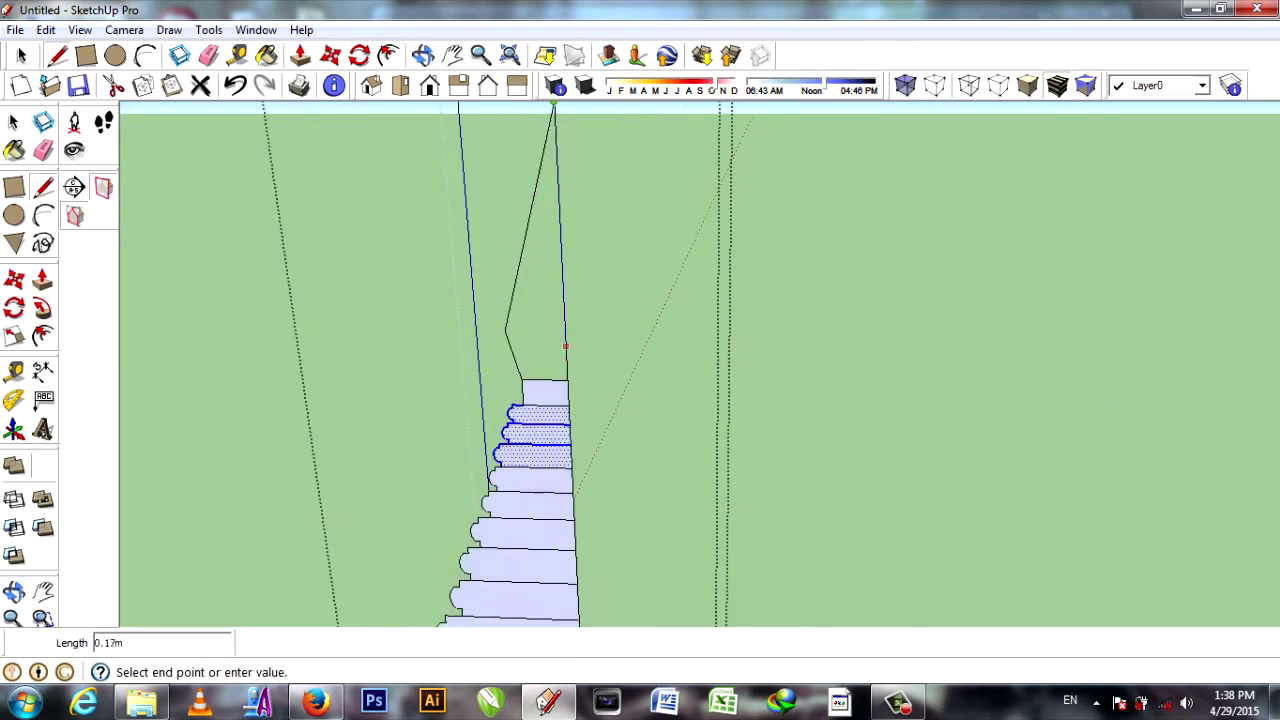
pyautogui.moveTo(547, 300); pyautogui.dragTo(520, 330, button='middle')
pyautogui.press('e')
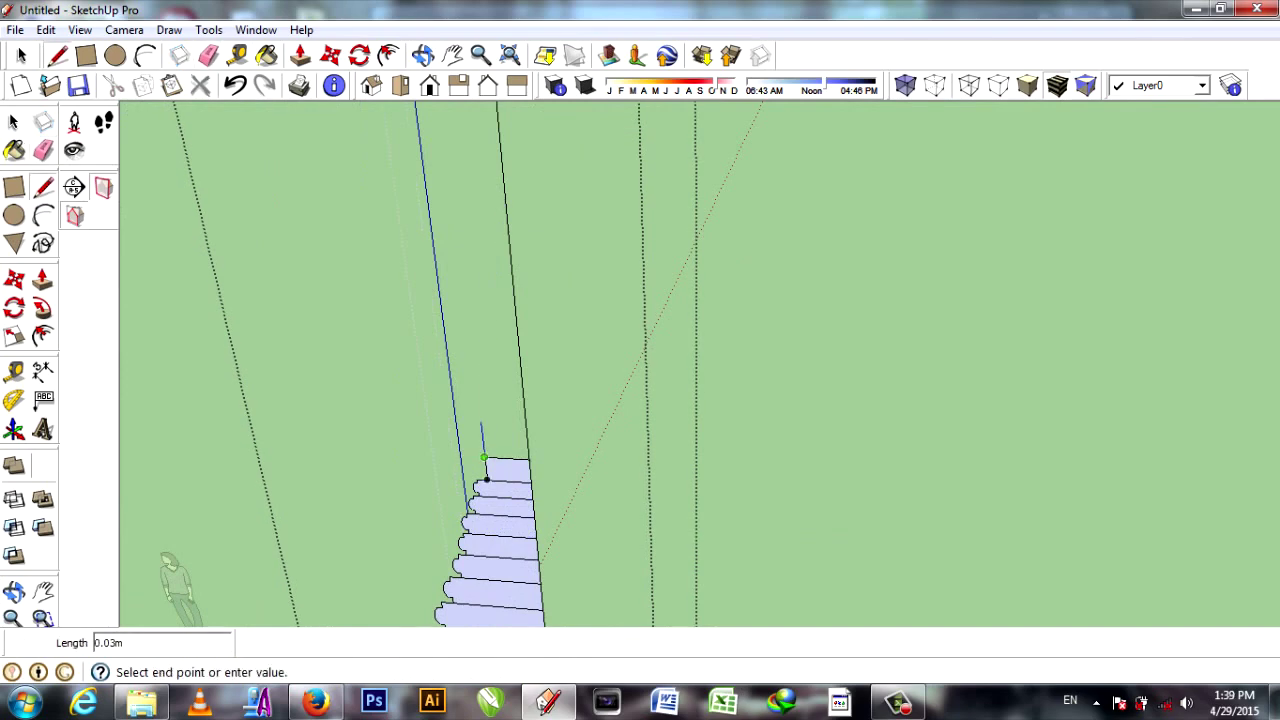
pyautogui.scroll(-2, 484, 458)
pyautogui.scroll(-1, 526, 408)
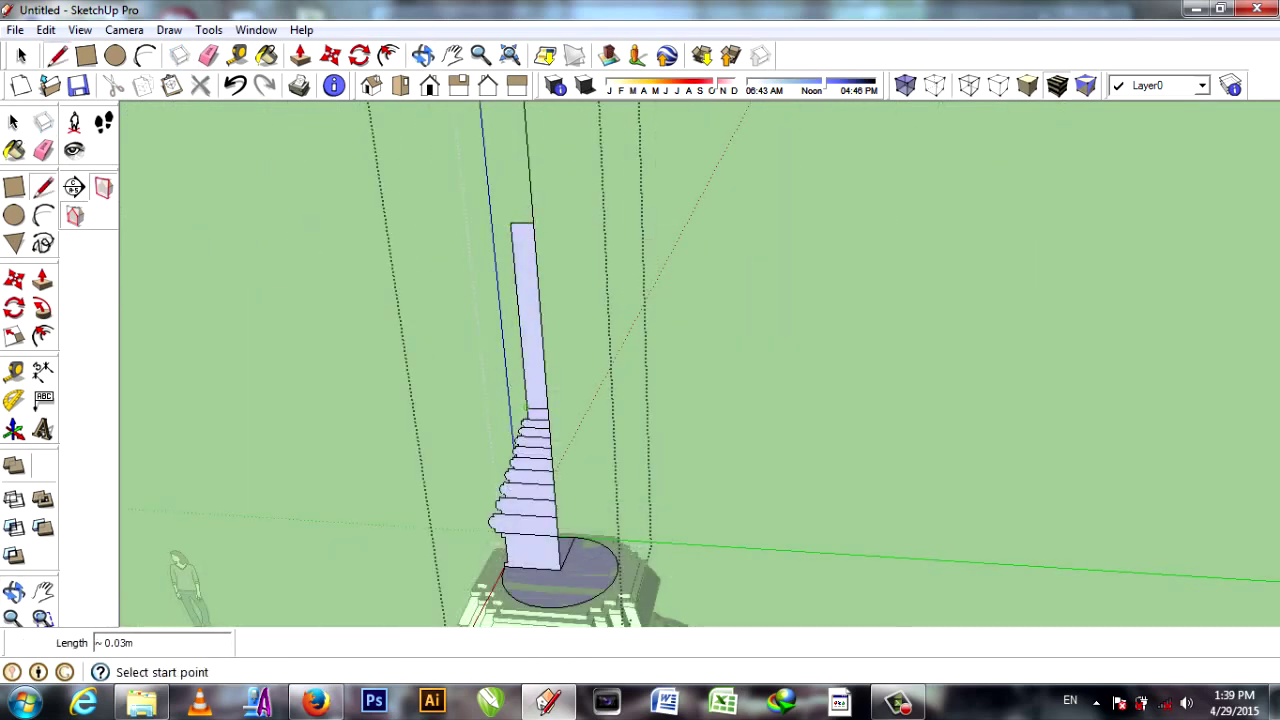
pyautogui.scroll(2, 545, 395)
pyautogui.moveTo(527, 422); pyautogui.dragTo(552, 185, button='middle')
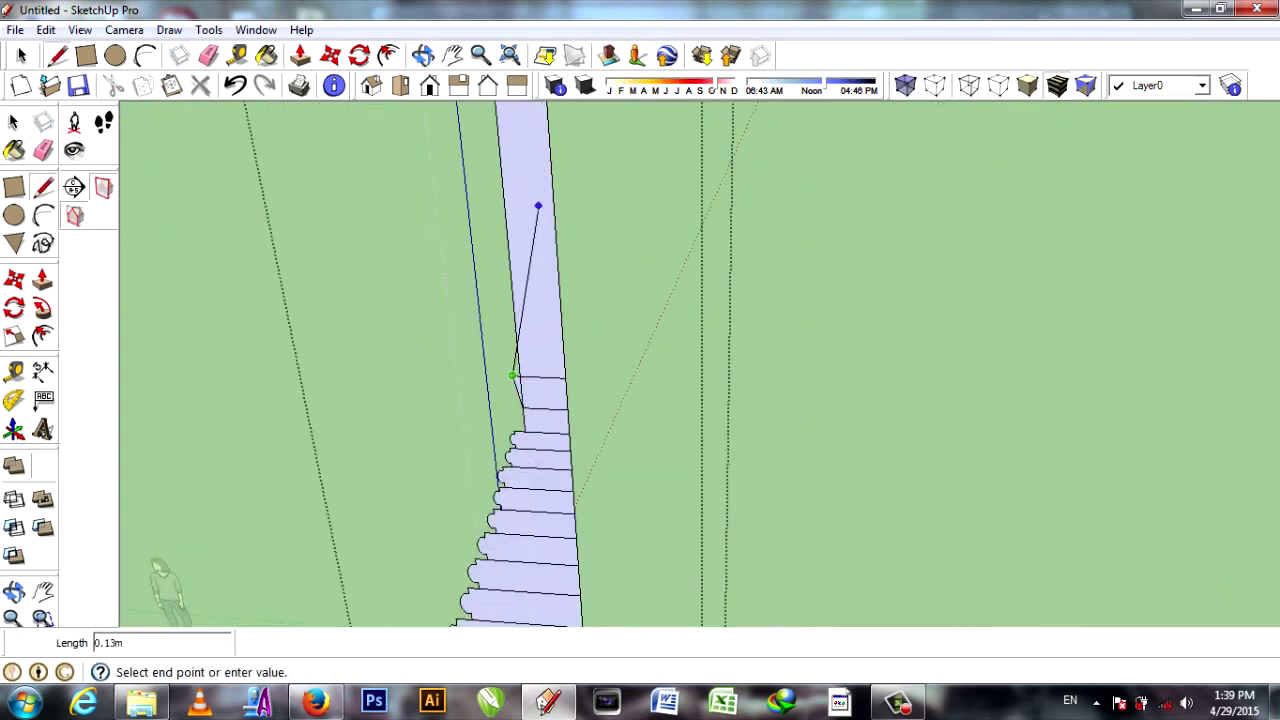
pyautogui.click(549, 160)
pyautogui.scroll(-3, 549, 160)
pyautogui.scroll(4, 565, 351)
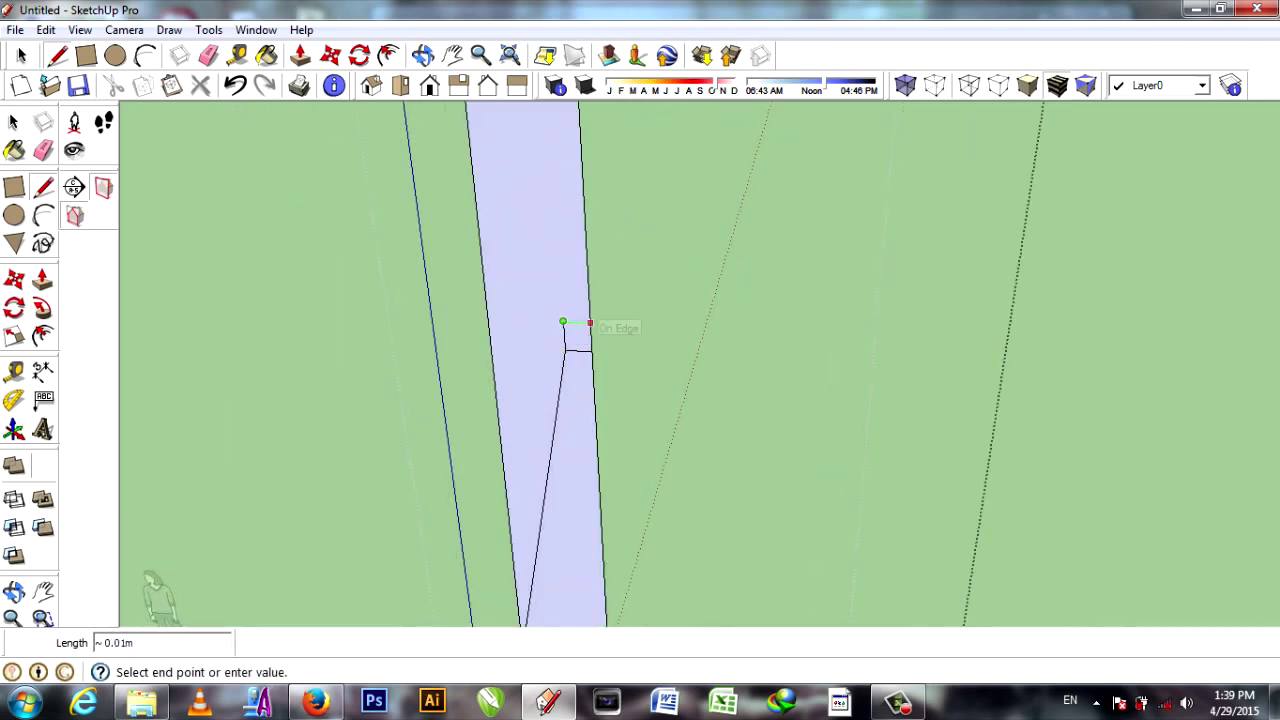
pyautogui.press('Escape')
# Draw a small two-point arc across the notch just below the profile's pointed tip.
pyautogui.scroll(-5, 568, 250)
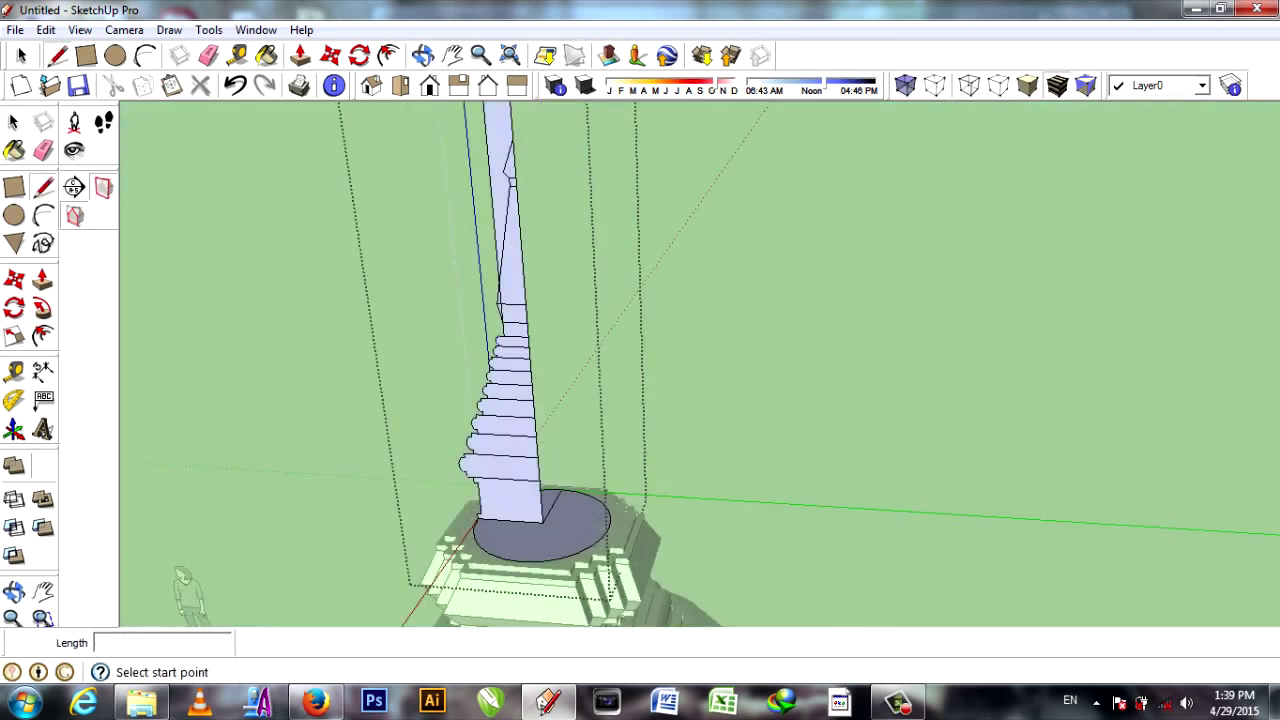
pyautogui.scroll(2, 658, 485)
pyautogui.scroll(3, 658, 485)
pyautogui.scroll(2, 658, 485)
pyautogui.scroll(1, 633, 244)
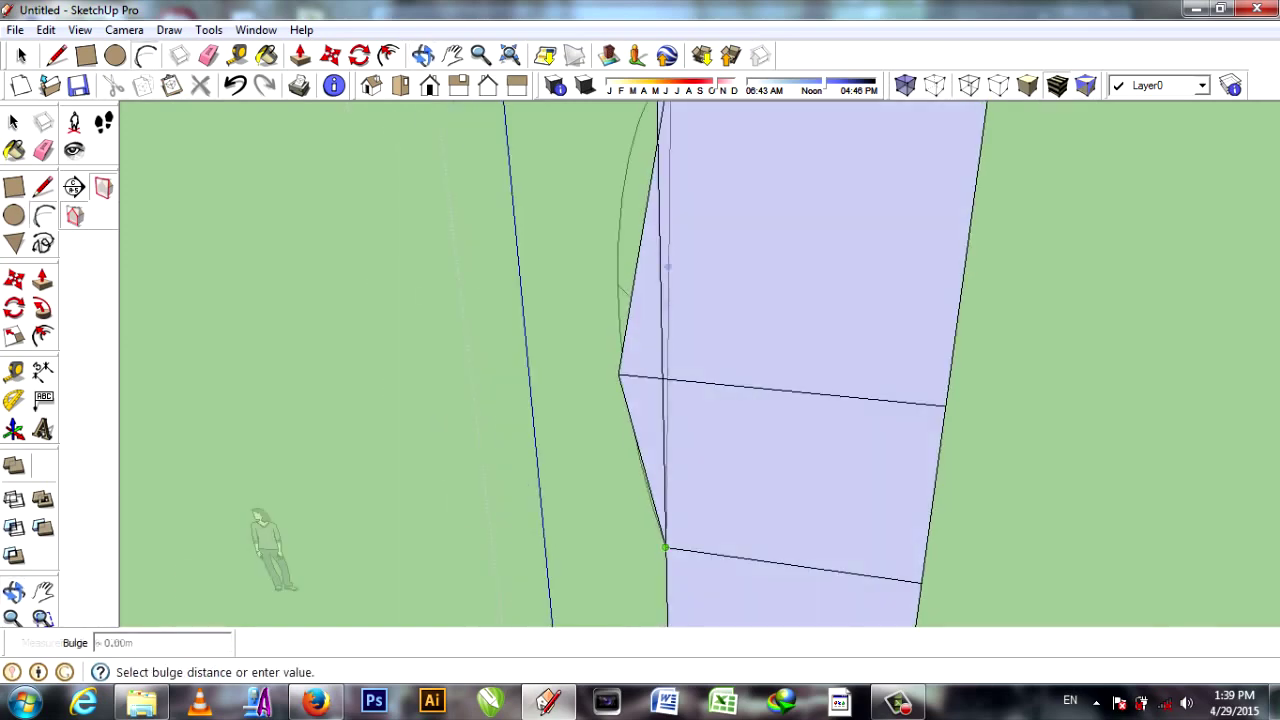
pyautogui.scroll(-2, 666, 356)
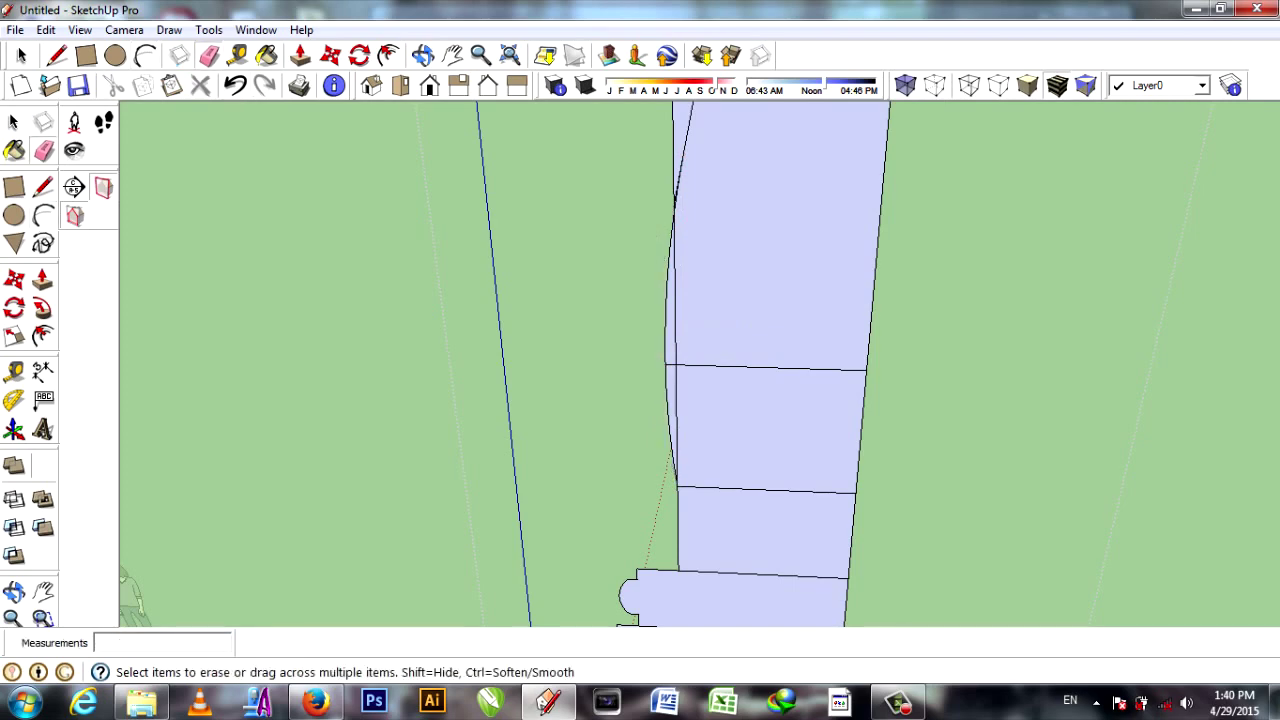
pyautogui.scroll(2, 675, 300)
pyautogui.scroll(-3, 680, 380)
pyautogui.scroll(1, 680, 380)
pyautogui.scroll(1, 680, 380)
pyautogui.scroll(1, 680, 380)
pyautogui.scroll(1, 640, 380)
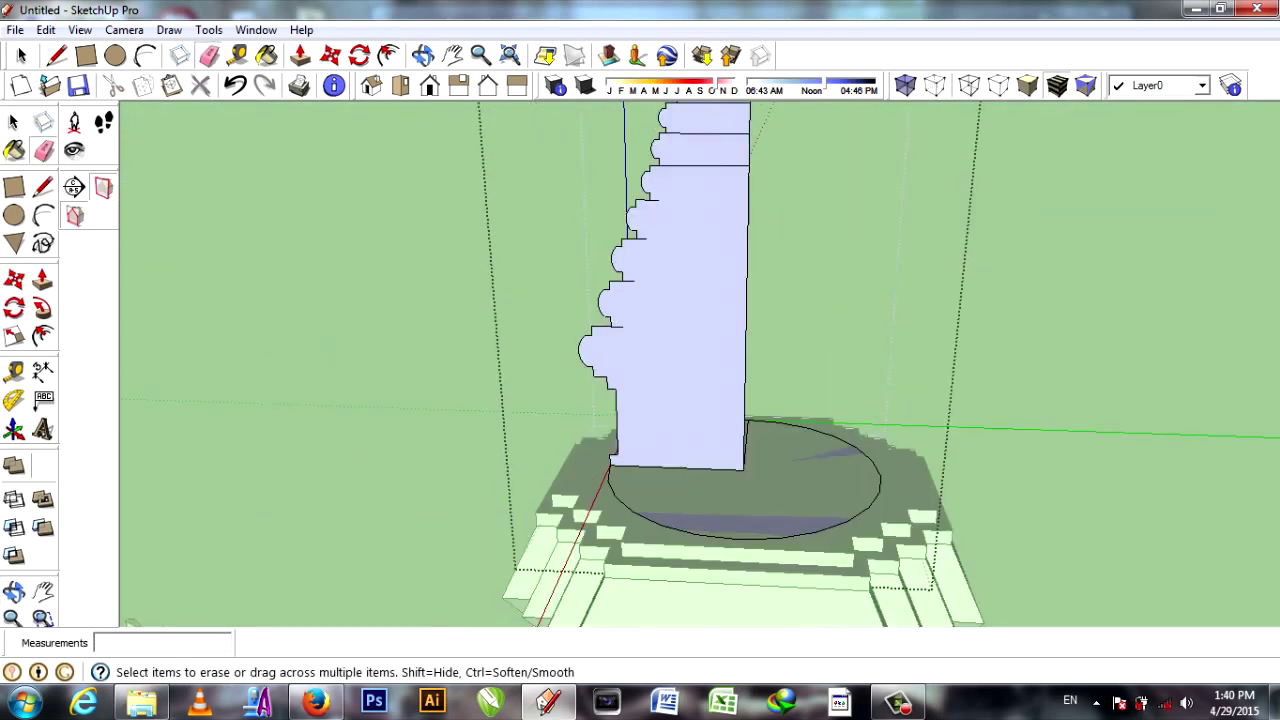
pyautogui.scroll(2, 680, 380)
pyautogui.scroll(-2, 680, 380)
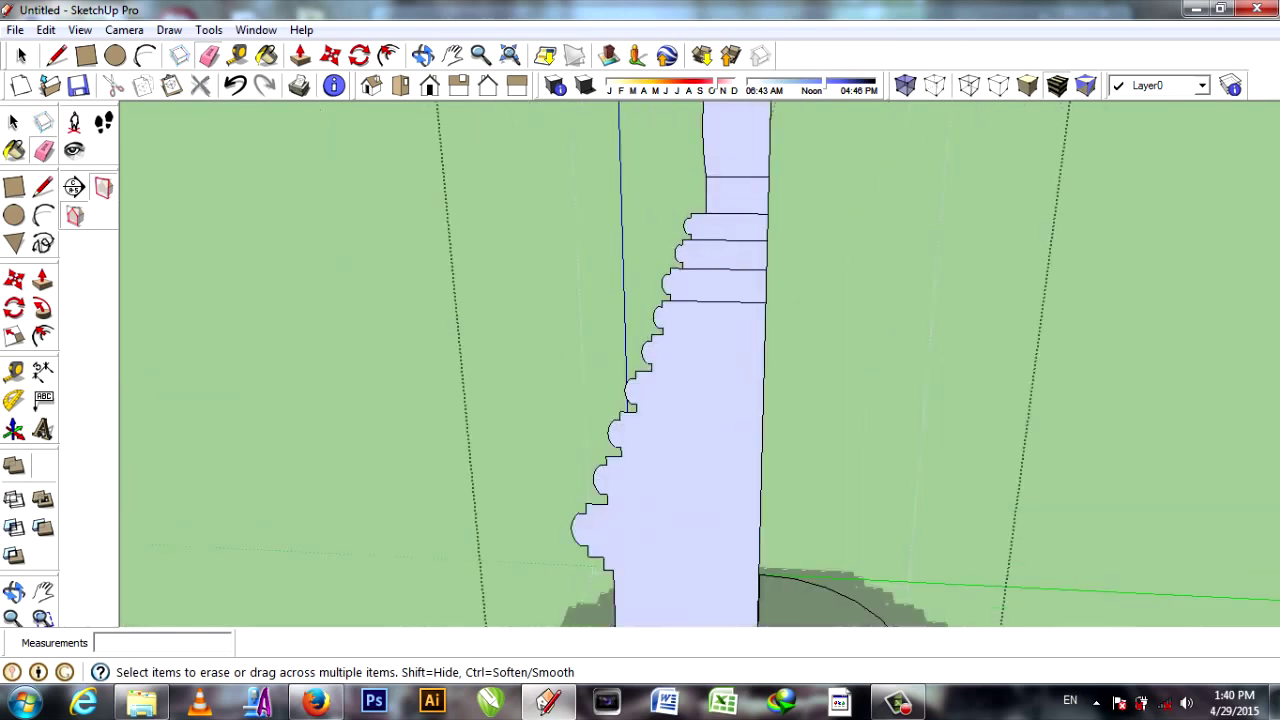
pyautogui.scroll(3, 705, 495)
pyautogui.scroll(-4, 705, 495)
pyautogui.scroll(2, 705, 495)
pyautogui.press('a')
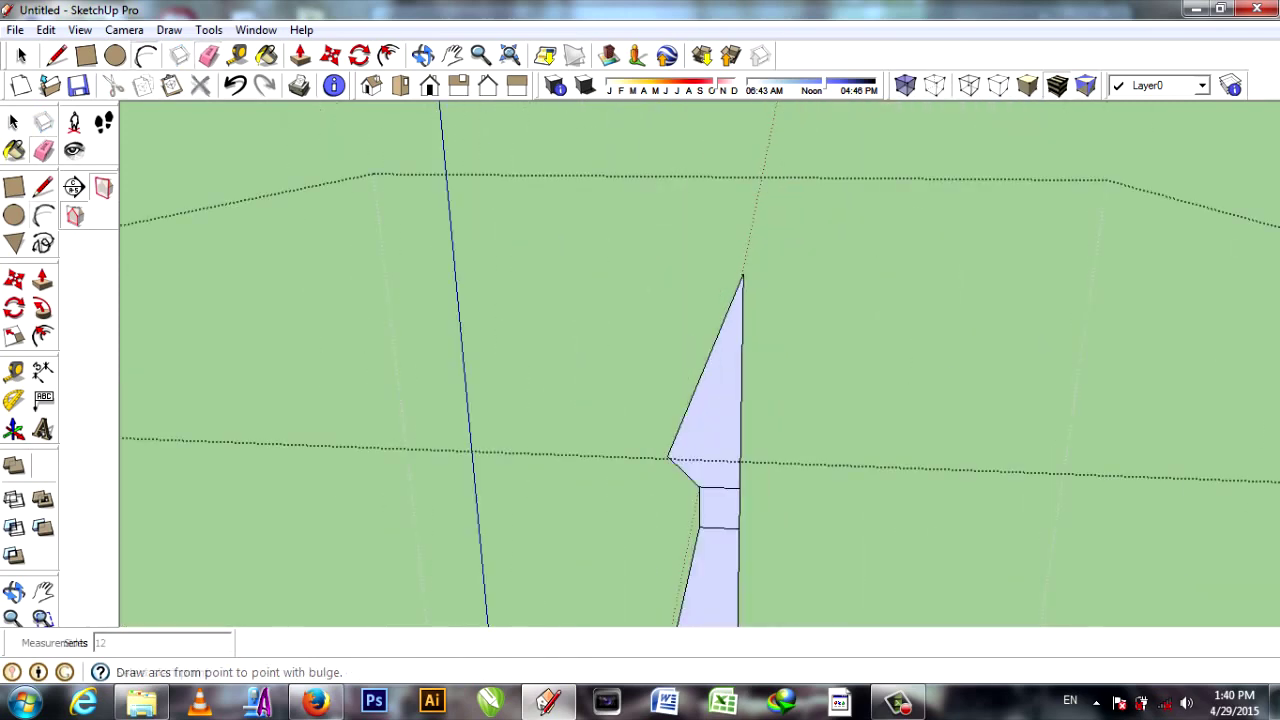
pyautogui.press('c')
pyautogui.scroll(-2, 705, 495)
pyautogui.scroll(2, 705, 495)
pyautogui.scroll(-1, 798, 432)
pyautogui.click(794, 436)
pyautogui.click(786, 368)
# Select the spire profile group.
pyautogui.scroll(1, 786, 368)
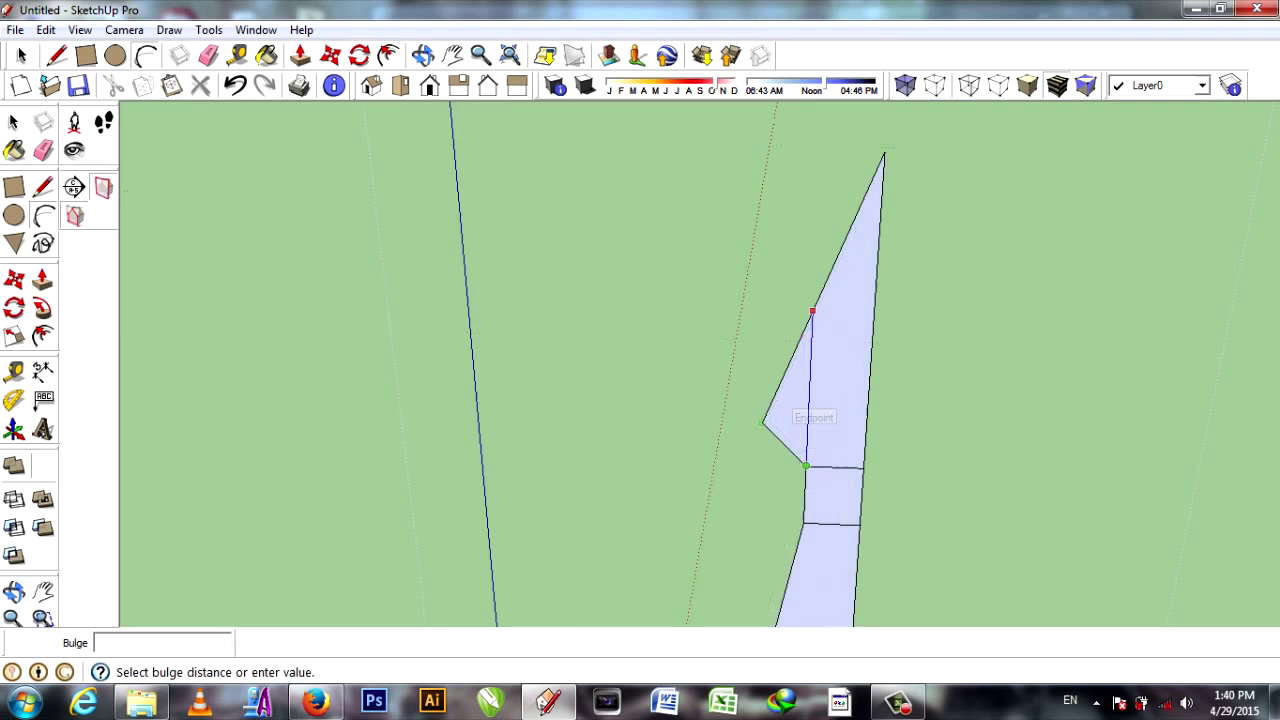
pyautogui.scroll(1, 808, 422)
pyautogui.scroll(1, 815, 416)
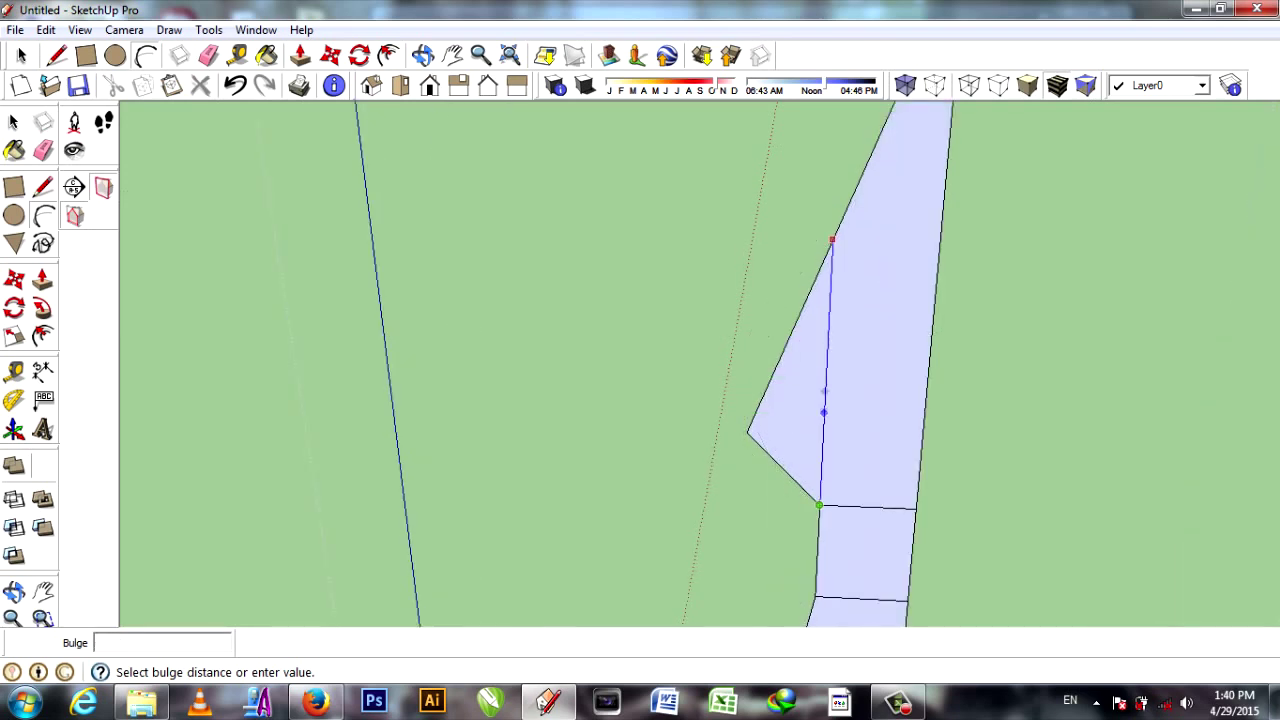
pyautogui.scroll(-1, 823, 405)
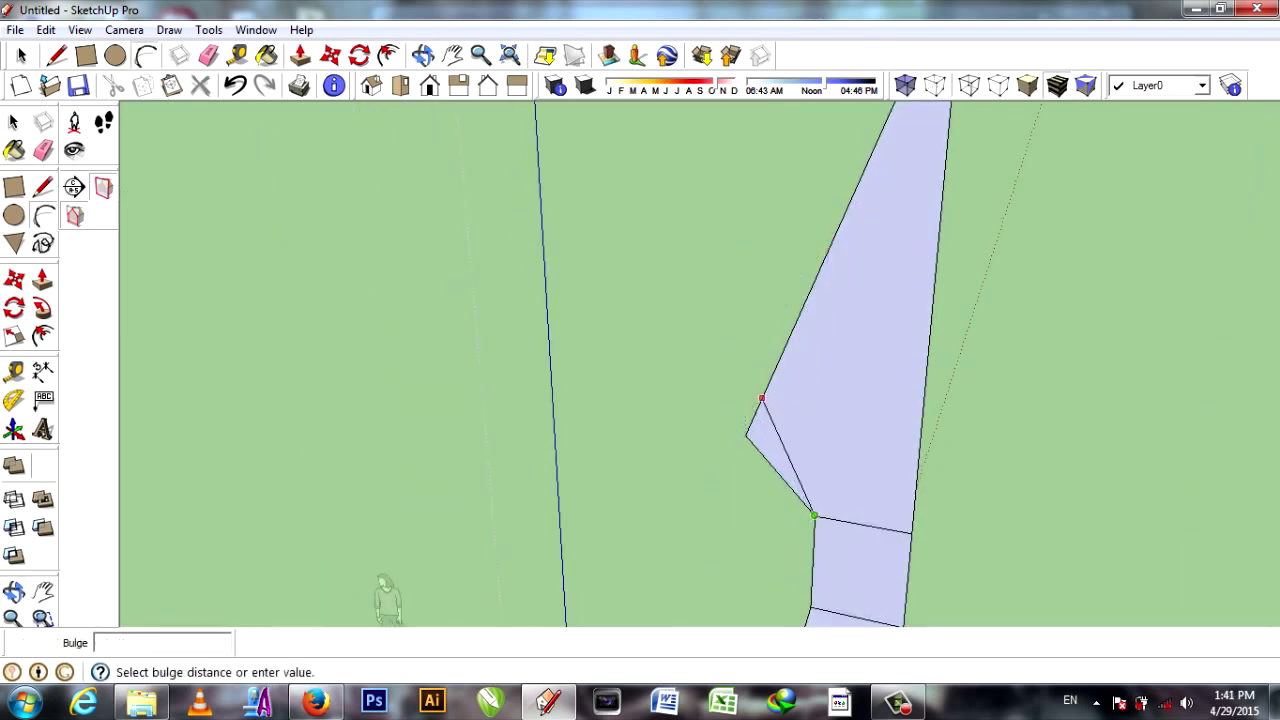
pyautogui.scroll(-1, 752, 400)
pyautogui.scroll(-2, 752, 400)
pyautogui.moveTo(752, 400)
pyautogui.mouseDown(button='middle')
pyautogui.moveTo(780, 360)
pyautogui.moveTo(760, 380)
pyautogui.mouseUp(button='middle')
pyautogui.scroll(3, 800, 400)
pyautogui.scroll(-3, 760, 380)
pyautogui.scroll(3, 760, 380)
pyautogui.press('space')
pyautogui.scroll(2, 860, 350)
pyautogui.click(840, 300)
# Inside the spire group, sweep the profile around its circle into a solid ringed spire.
pyautogui.press('m')
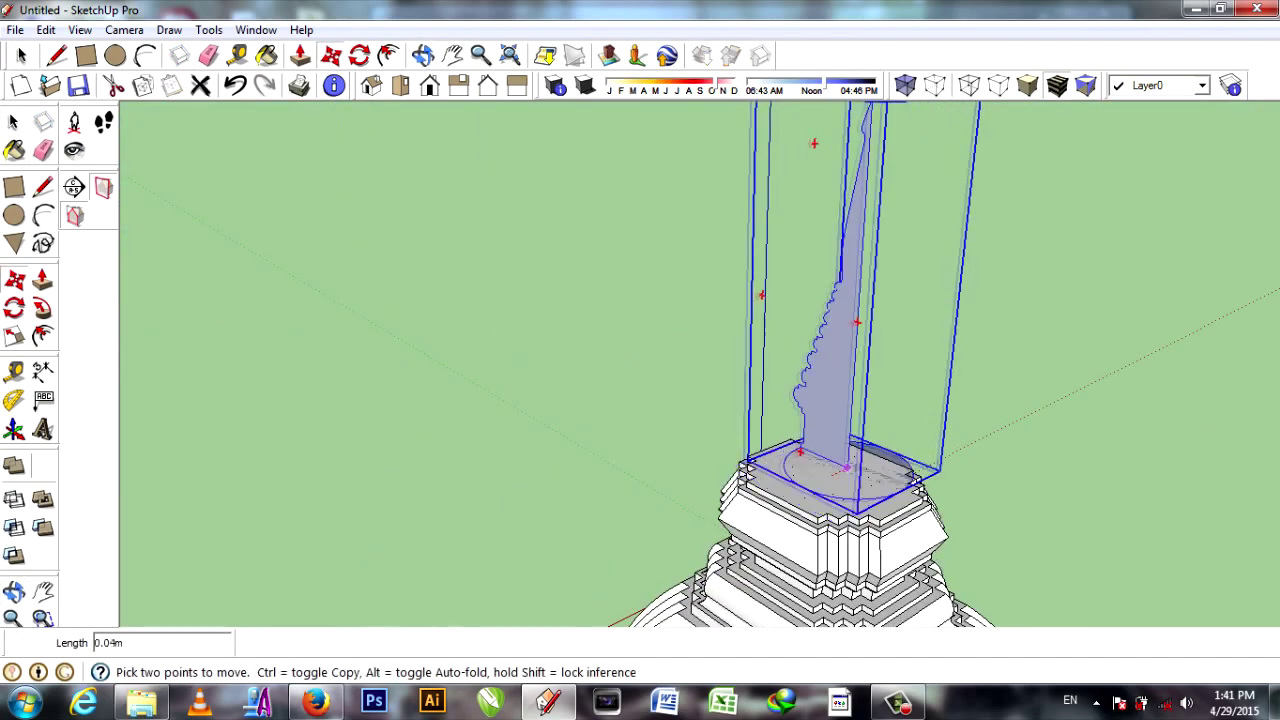
pyautogui.click(843, 457)
pyautogui.moveTo(937, 423); pyautogui.dragTo(700, 420, button='middle')
pyautogui.doubleClick(940, 450)
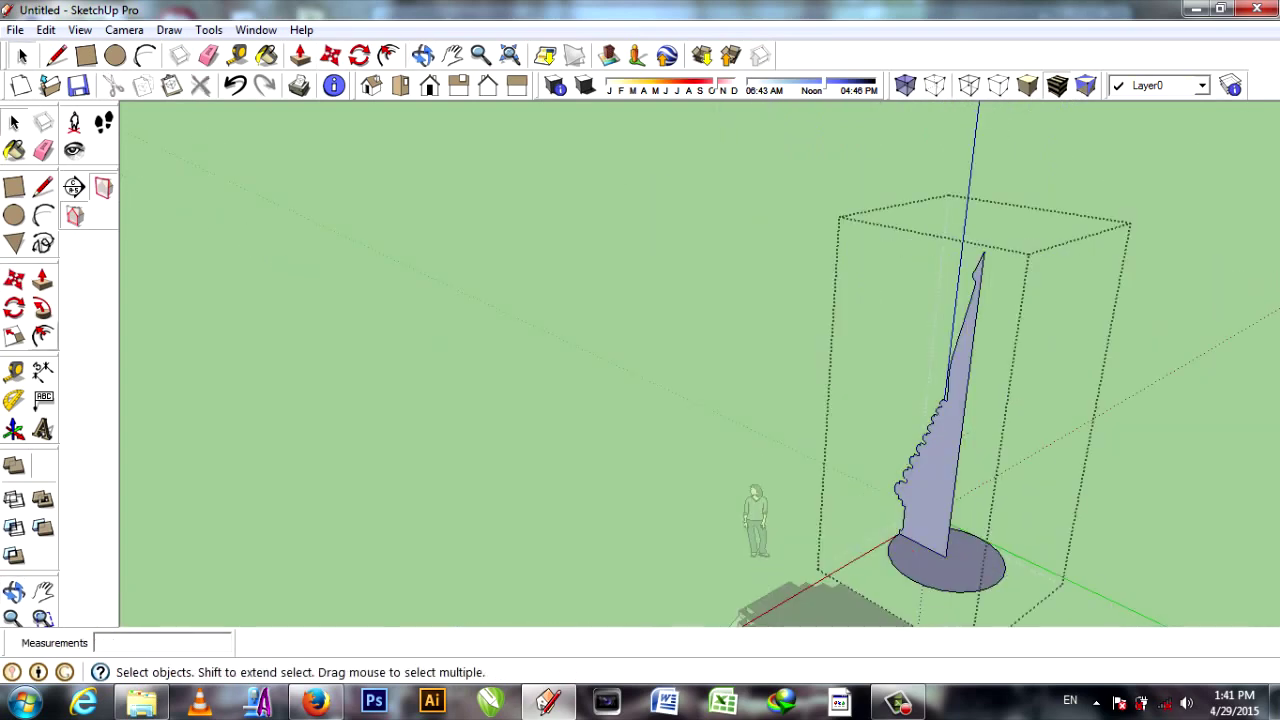
pyautogui.click(935, 440)
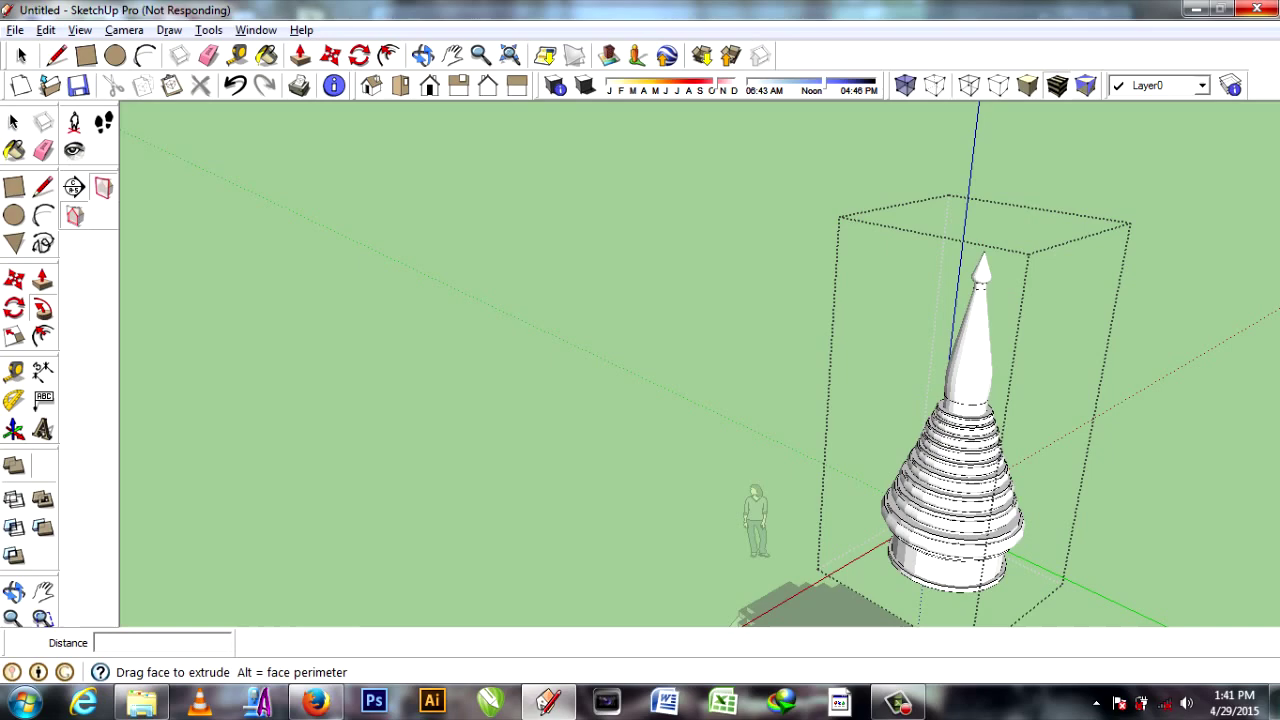
pyautogui.moveTo(760, 420); pyautogui.dragTo(560, 420, button='middle')
pyautogui.press('space')
# Enlarge the finished spire and move it onto the temple's stepped tower.
pyautogui.moveTo(640, 400); pyautogui.dragTo(760, 400, button='middle')
pyautogui.press('s')
pyautogui.moveTo(600, 350); pyautogui.dragTo(560, 380, button='middle')
pyautogui.scroll(5, 620, 460)
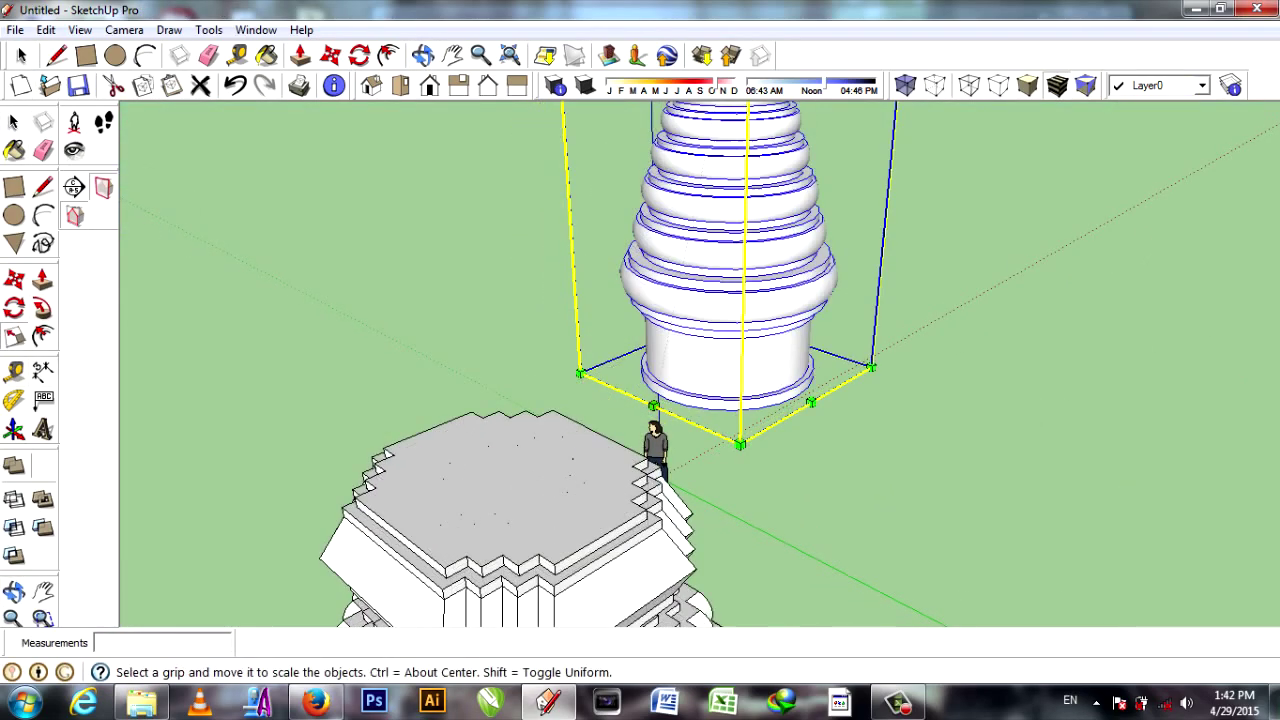
pyautogui.press('m')
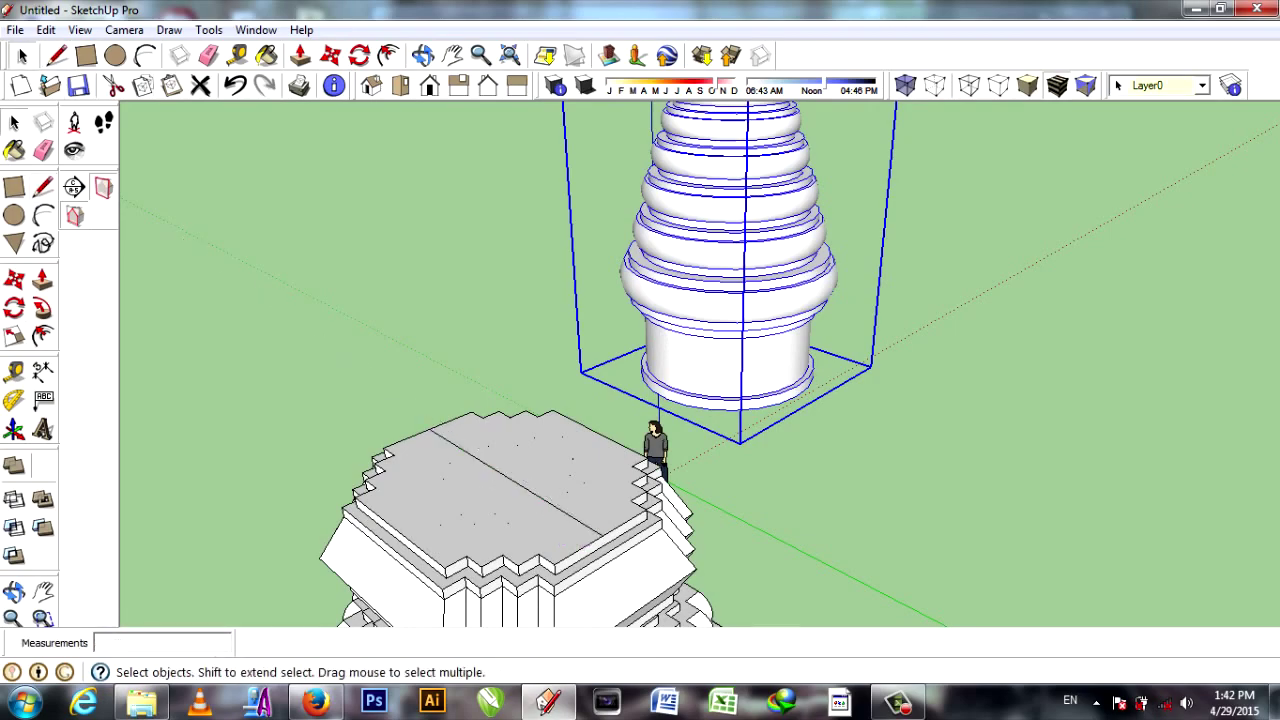
pyautogui.moveTo(640, 400)
pyautogui.mouseDown(button='middle')
pyautogui.moveTo(560, 360)
pyautogui.moveTo(560, 330)
pyautogui.moveTo(680, 400)
pyautogui.moveTo(630, 380)
pyautogui.moveTo(600, 390)
pyautogui.moveTo(560, 360)
pyautogui.mouseUp(button='middle')
pyautogui.moveTo(600, 420); pyautogui.dragTo(454, 540, button='middle')
# Select the placed spire and view the whole temple from a low angle.
pyautogui.click(720, 360)
pyautogui.press('s')
pyautogui.moveTo(640, 400)
pyautogui.mouseDown(button='middle')
pyautogui.moveTo(560, 360)
pyautogui.moveTo(830, 285)
pyautogui.moveTo(640, 380)
pyautogui.moveTo(660, 360)
pyautogui.moveTo(640, 400)
pyautogui.moveTo(700, 380)
pyautogui.mouseUp(button='middle')
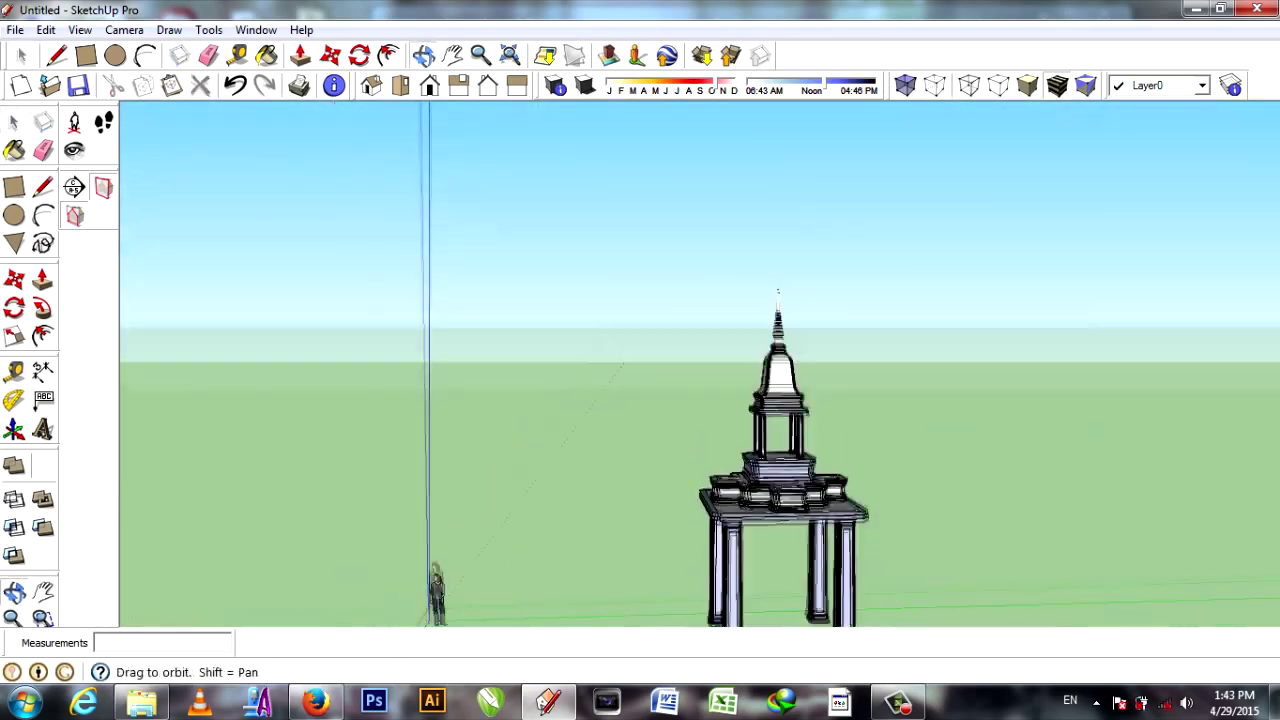
pyautogui.scroll(5, 800, 380)
pyautogui.moveTo(800, 380); pyautogui.dragTo(780, 360, button='middle')
pyautogui.scroll(3, 780, 360)
# Begin copying the spire-topped tower section with Move and Ctrl toward the platform.
pyautogui.press('m')
pyautogui.scroll(2, 826, 284)
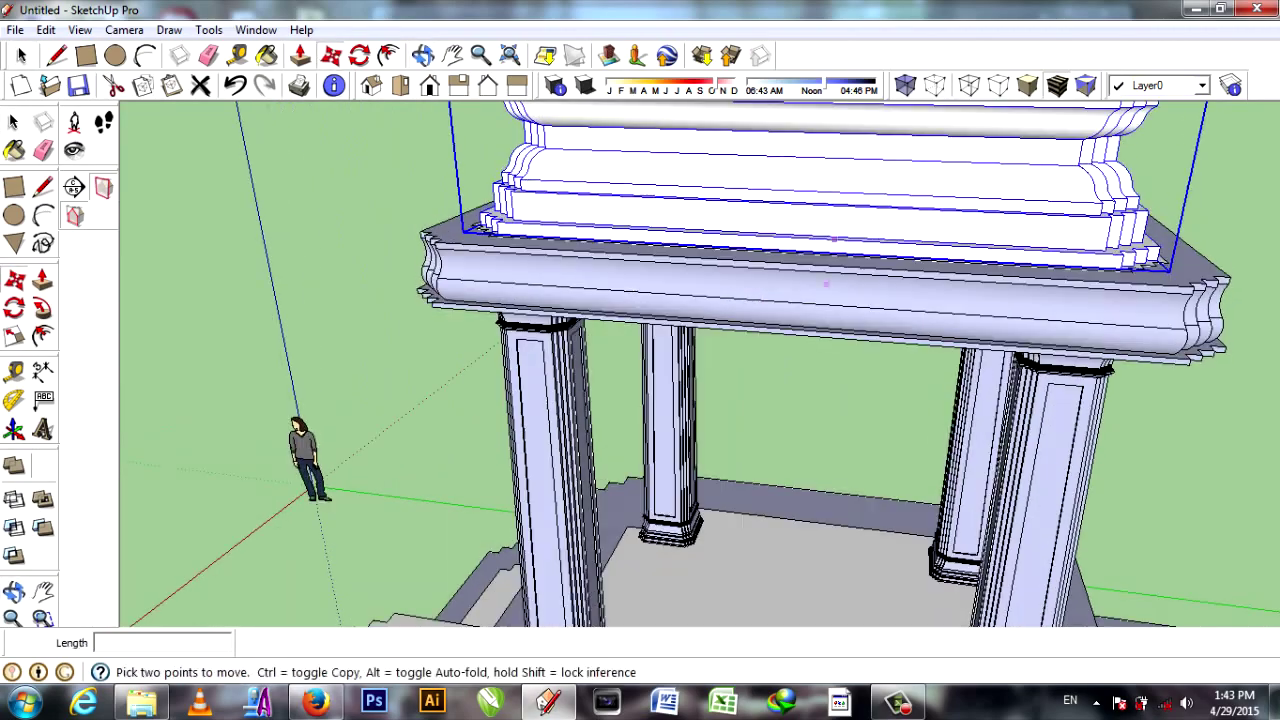
pyautogui.moveTo(817, 254); pyautogui.dragTo(828, 341, button='middle')
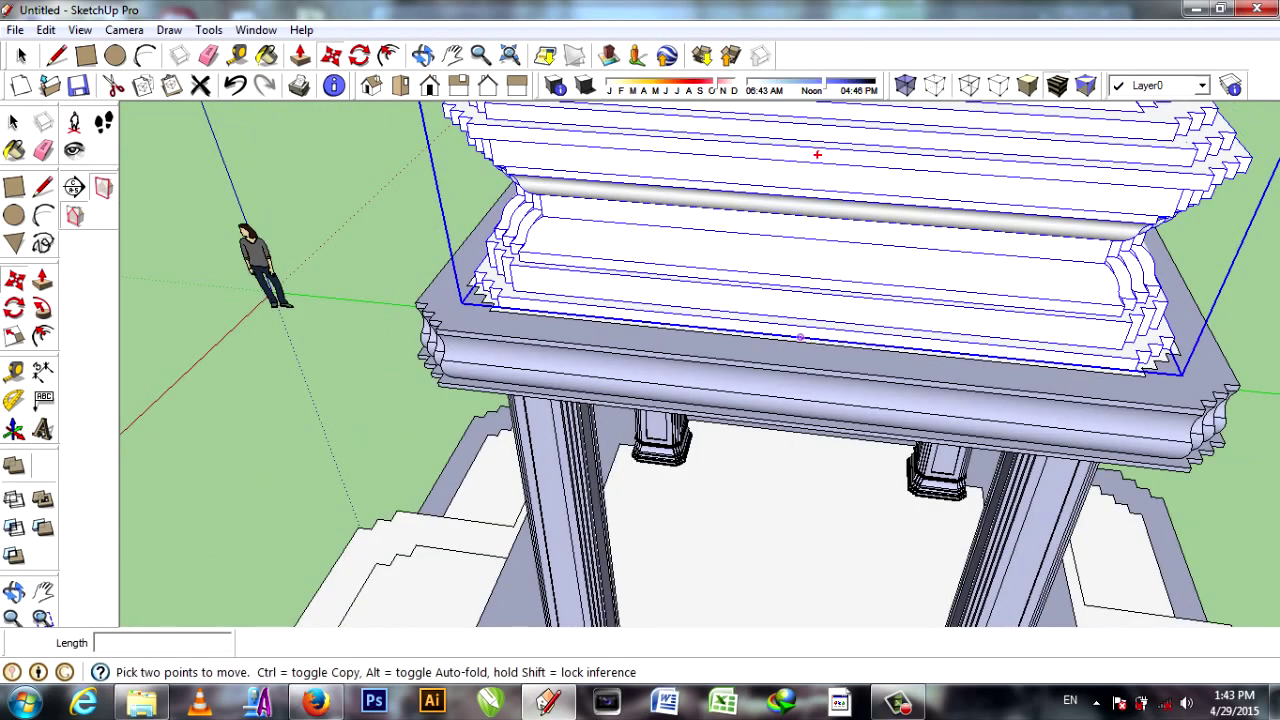
pyautogui.click(817, 155)
pyautogui.press('ctrl')
pyautogui.scroll(-3, 780, 170)
pyautogui.scroll(-2, 714, 172)
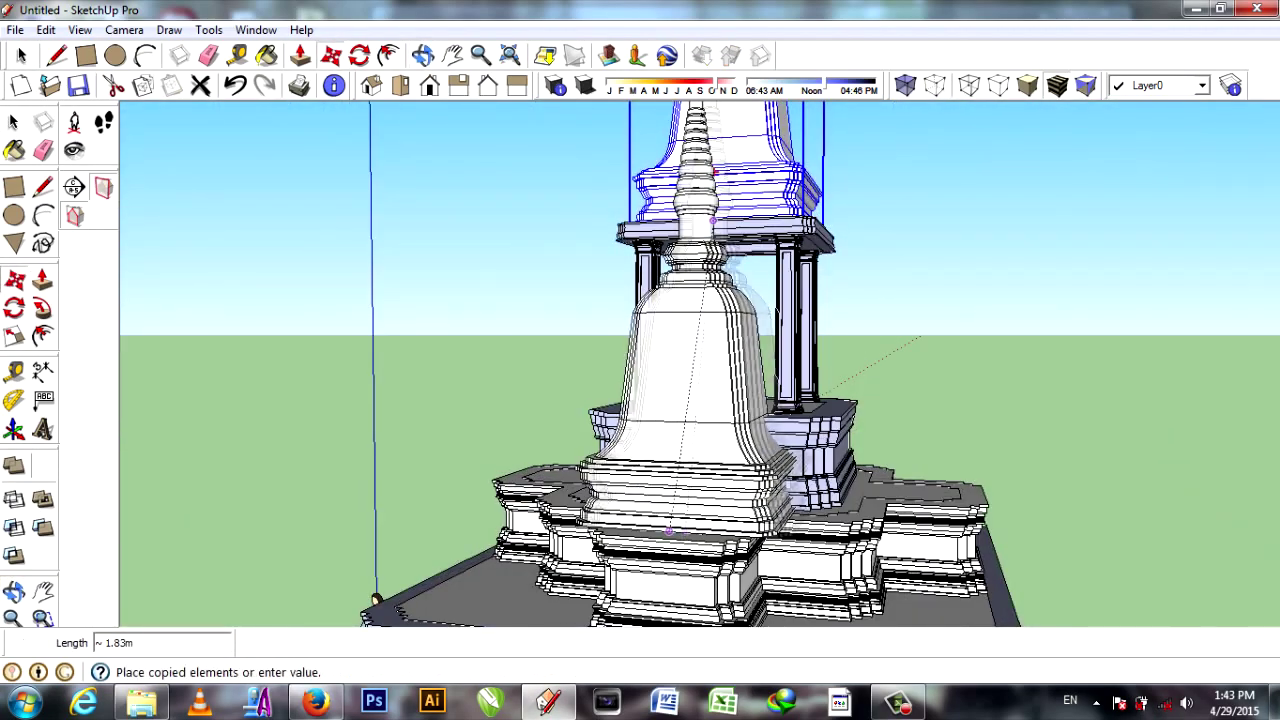
# Place the tower copy on the platform and scale it down into a small stupa.
pyautogui.click(375, 600)
pyautogui.moveTo(375, 600); pyautogui.dragTo(640, 520, button='middle')
pyautogui.press('s')
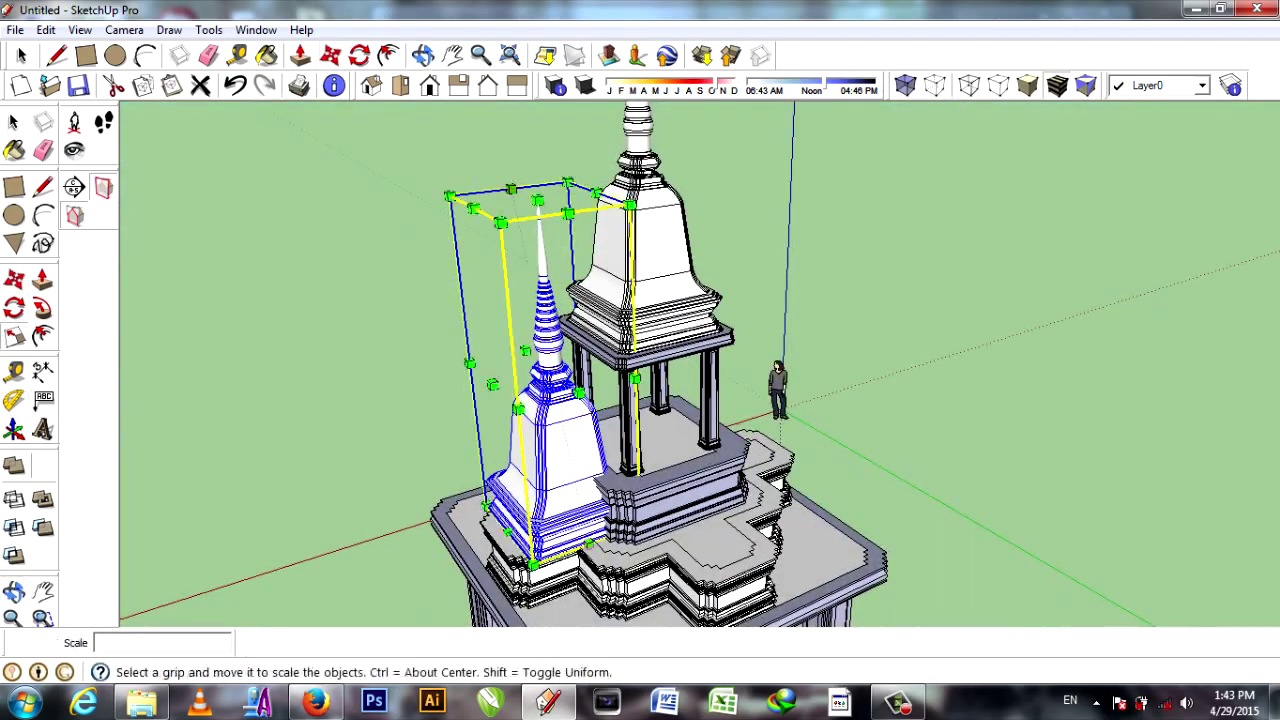
pyautogui.click(566, 190)
pyautogui.moveTo(566, 190); pyautogui.dragTo(714, 545, button='middle')
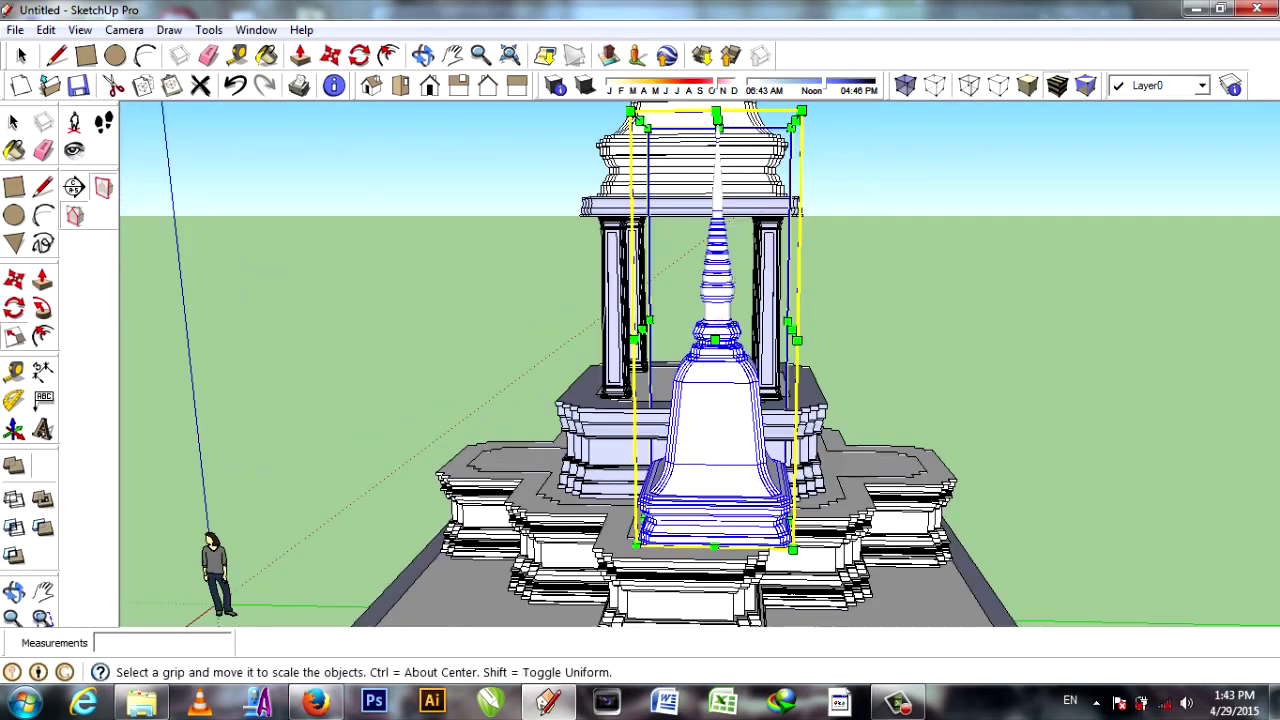
# Copy the small stupa with Move and Ctrl toward a corner of the upper tier.
pyautogui.press('m')
pyautogui.scroll(5, 710, 540)
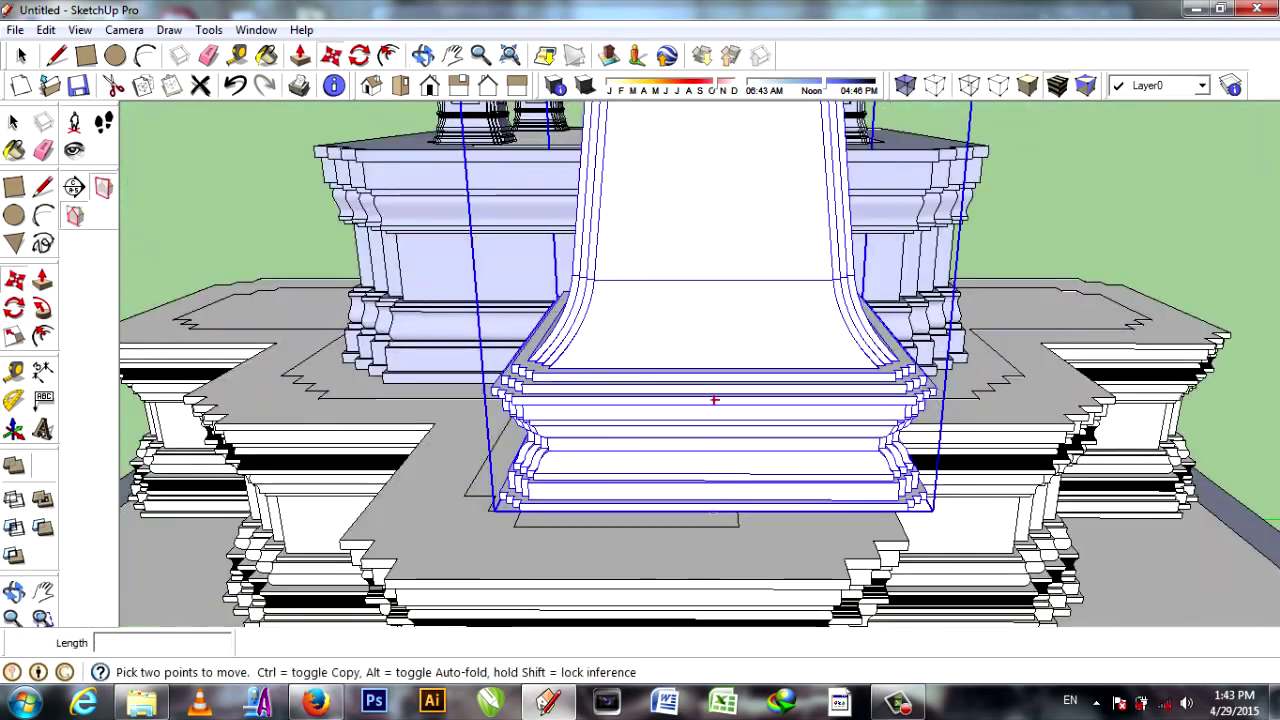
pyautogui.scroll(-4, 714, 399)
pyautogui.moveTo(714, 399)
pyautogui.mouseDown(button='middle')
pyautogui.moveTo(560, 420)
pyautogui.moveTo(691, 301)
pyautogui.mouseUp(button='middle')
pyautogui.scroll(-3, 691, 301)
pyautogui.scroll(5, 691, 301)
pyautogui.scroll(3, 691, 301)
pyautogui.scroll(2, 691, 301)
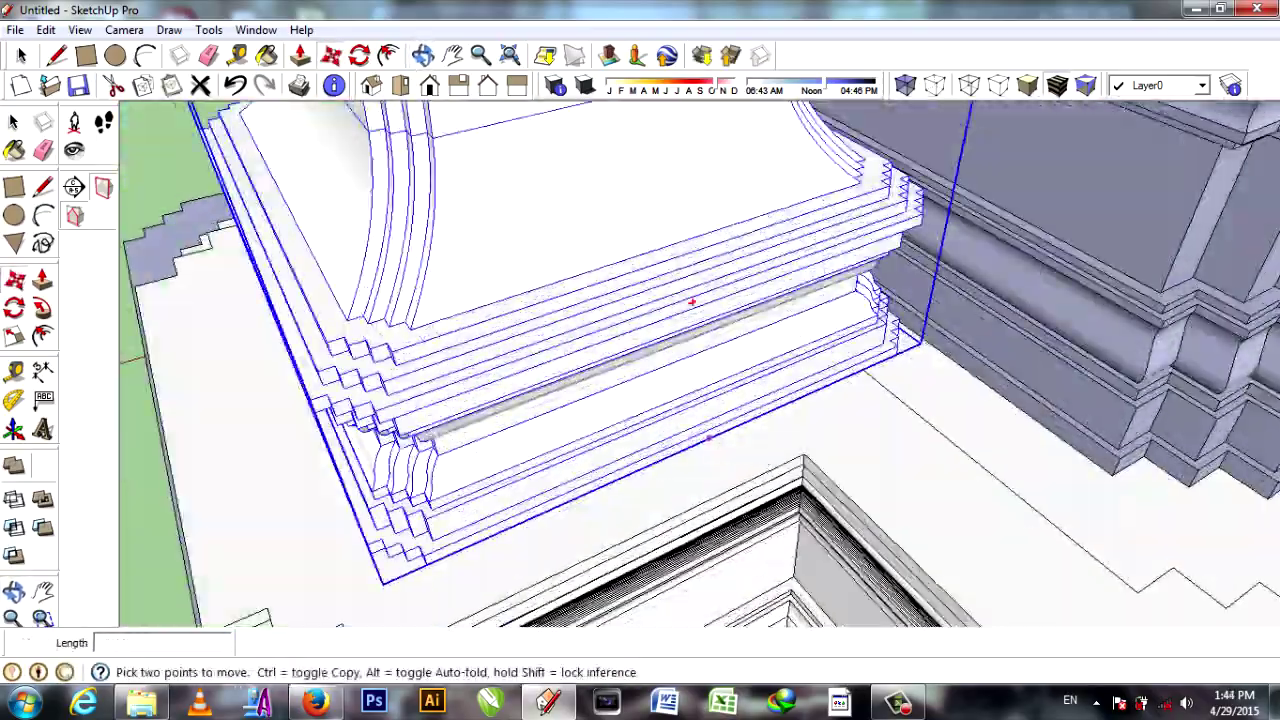
pyautogui.press('ctrl')
pyautogui.click(708, 437)
pyautogui.scroll(-3, 708, 437)
pyautogui.scroll(-4, 514, 386)
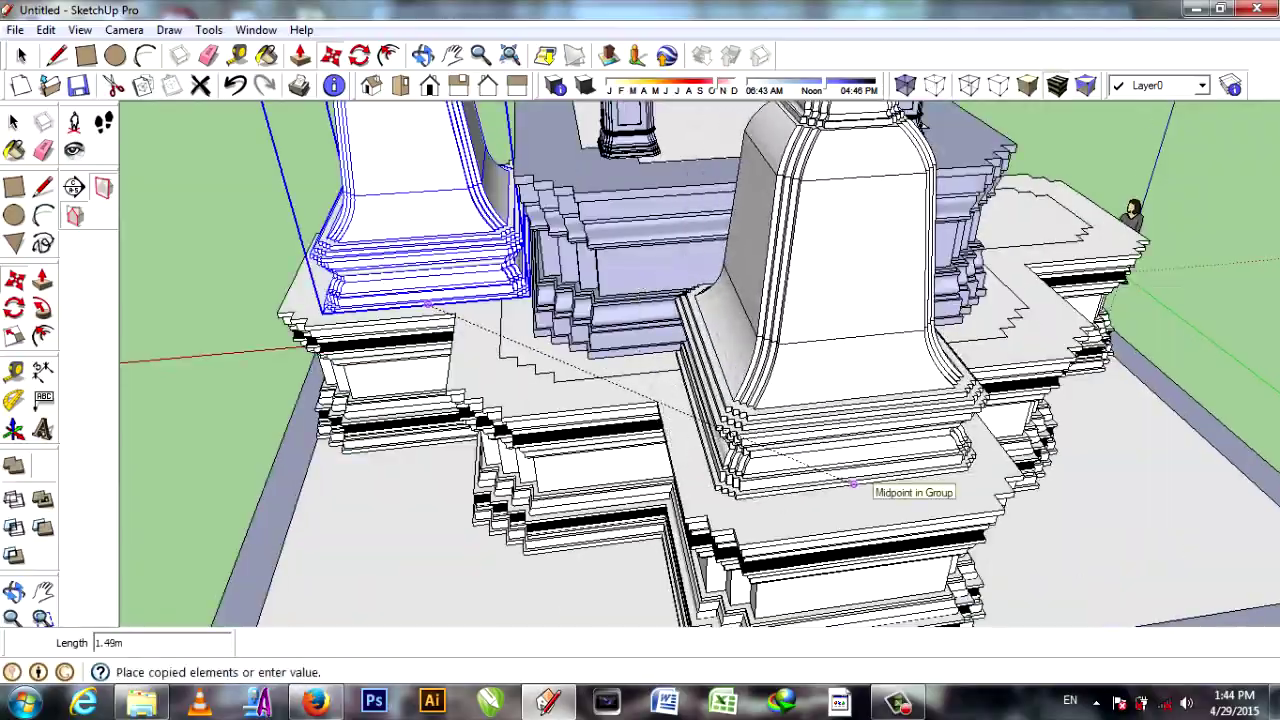
pyautogui.scroll(-3, 853, 483)
# Place another small stupa copy at the next corner of the upper tier.
pyautogui.moveTo(853, 483)
pyautogui.mouseDown(button='middle')
pyautogui.moveTo(766, 330)
pyautogui.moveTo(600, 400)
pyautogui.moveTo(843, 536)
pyautogui.moveTo(476, 438)
pyautogui.mouseUp(button='middle')
pyautogui.scroll(-3, 600, 400)
pyautogui.scroll(5, 551, 426)
pyautogui.scroll(2, 551, 426)
pyautogui.scroll(-5, 535, 391)
pyautogui.scroll(3, 843, 536)
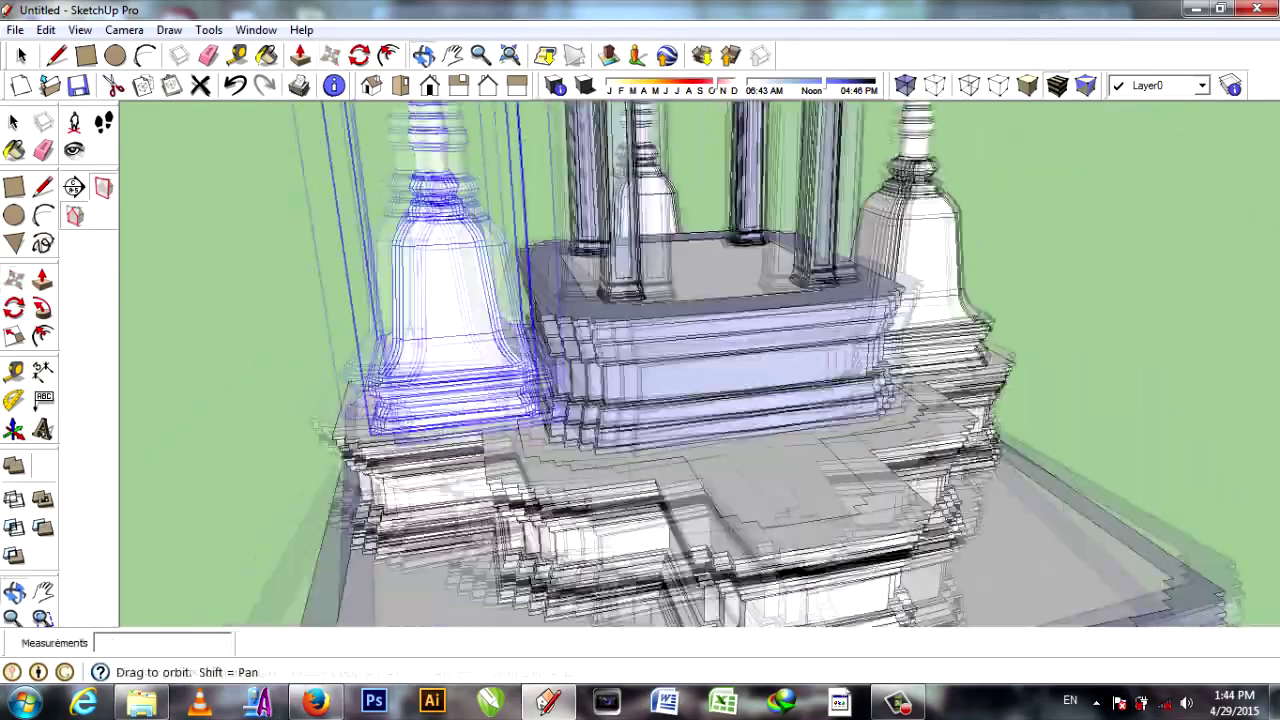
pyautogui.scroll(3, 476, 438)
pyautogui.press('ctrl')
pyautogui.click(492, 437)
pyautogui.scroll(-2, 562, 453)
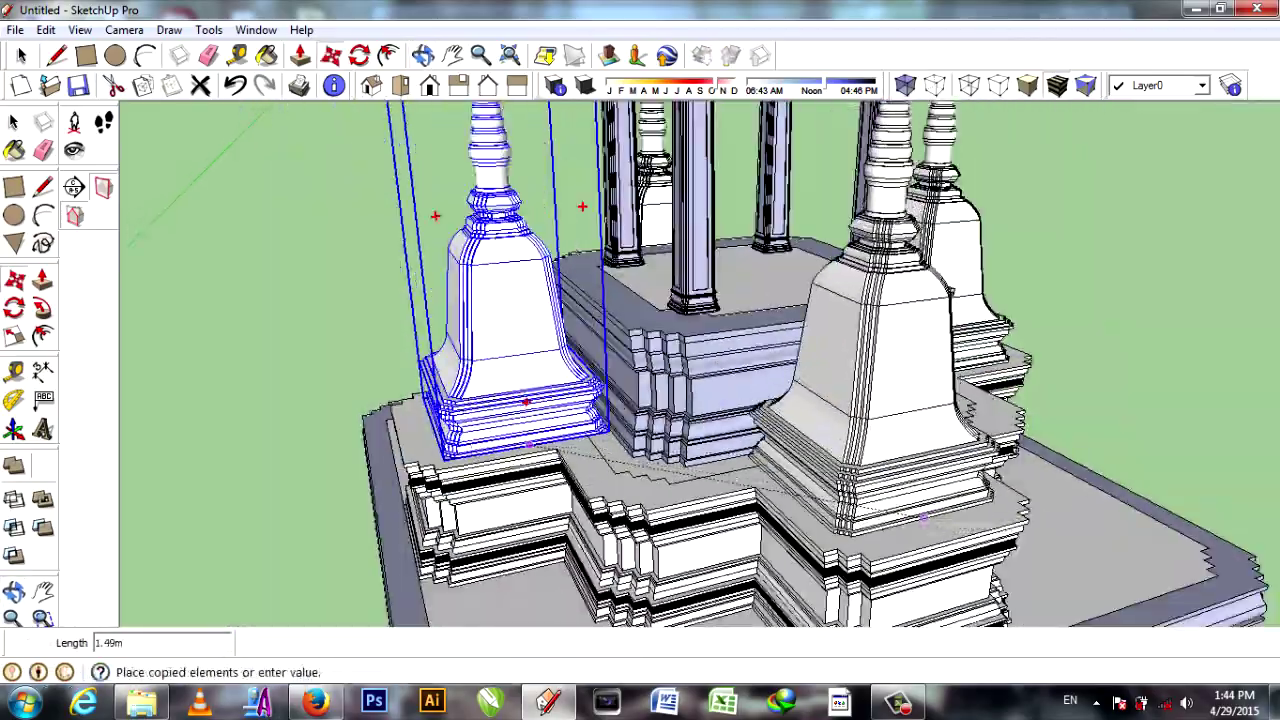
pyautogui.click(526, 400)
pyautogui.scroll(-4, 526, 400)
pyautogui.moveTo(526, 400); pyautogui.dragTo(718, 430, button='middle')
pyautogui.scroll(4, 718, 430)
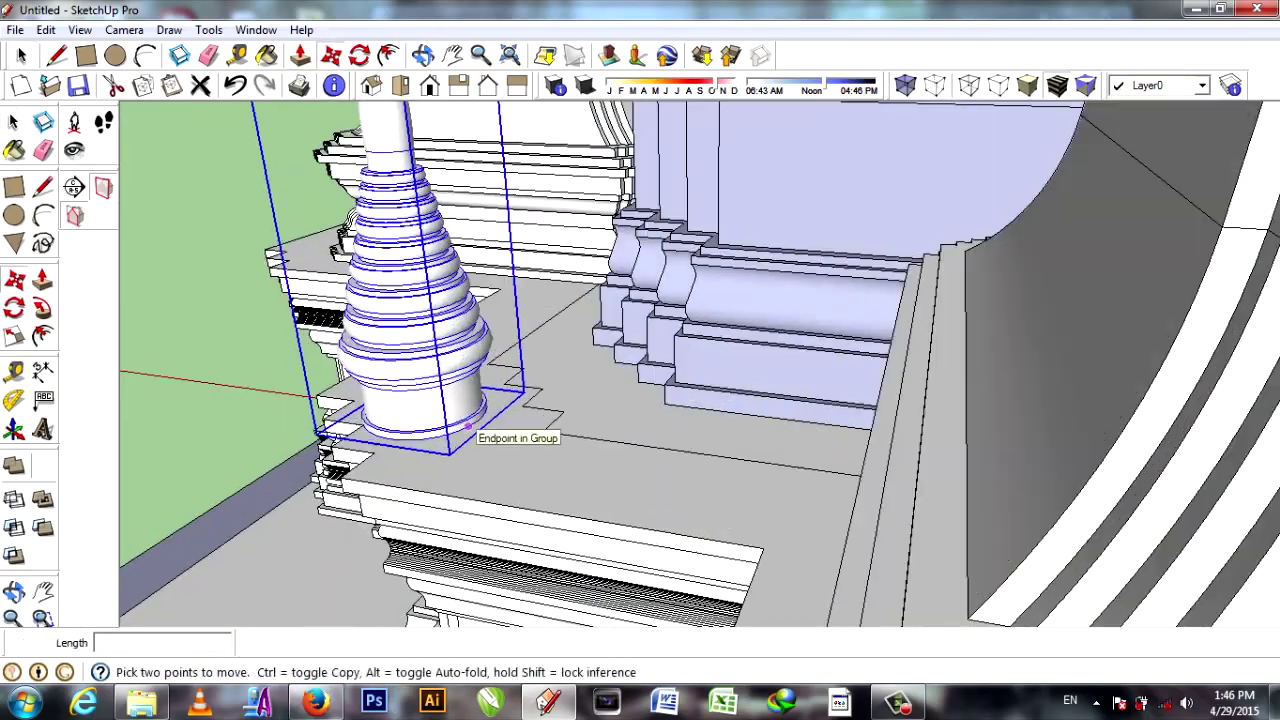
# Copy a small stupa to the platform's outer edge and scale it by 0.95.
pyautogui.keyDown('ctrl'); pyautogui.click(467, 427); pyautogui.keyUp('ctrl')
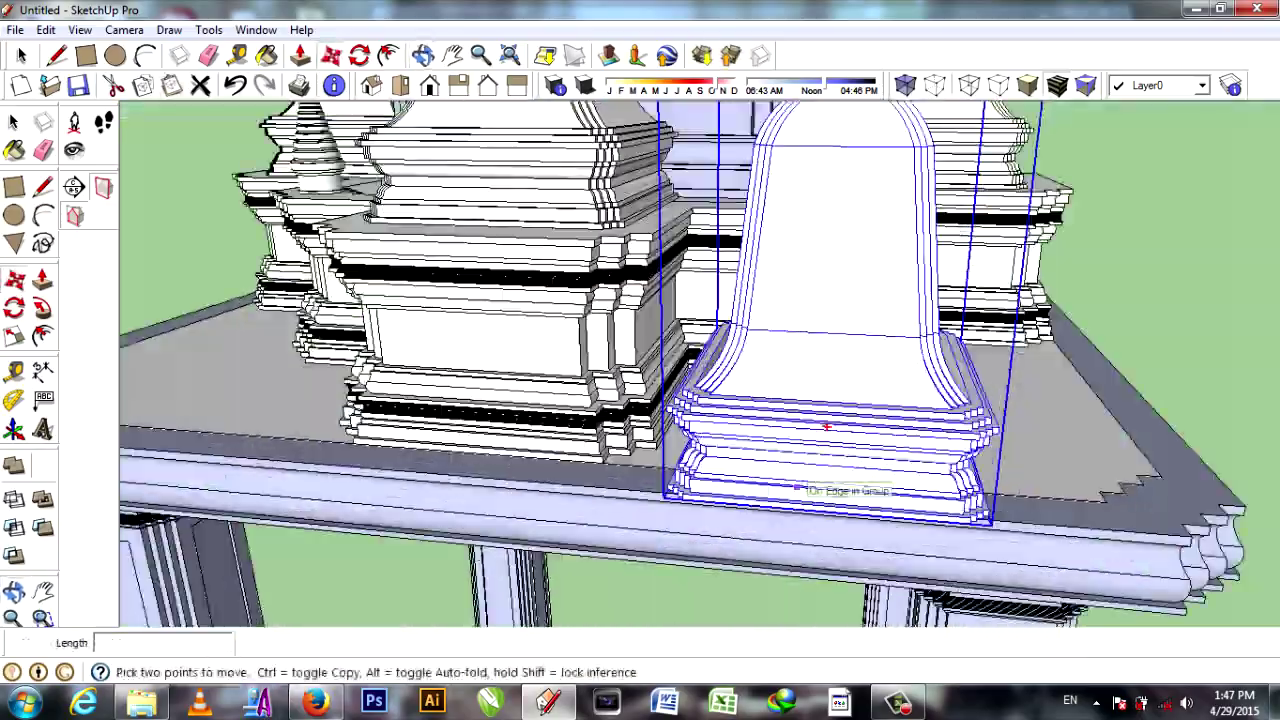
pyautogui.scroll(2, 815, 370)
pyautogui.scroll(2, 815, 370)
pyautogui.scroll(1, 821, 344)
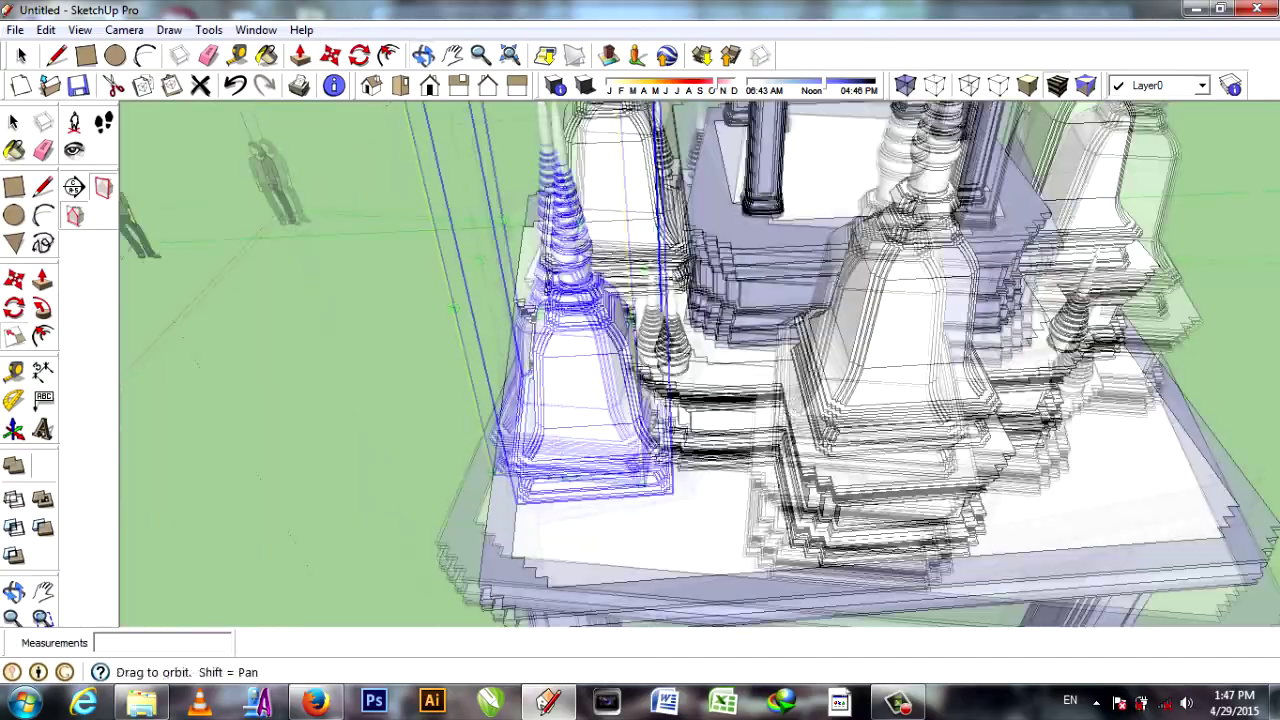
pyautogui.press('s')
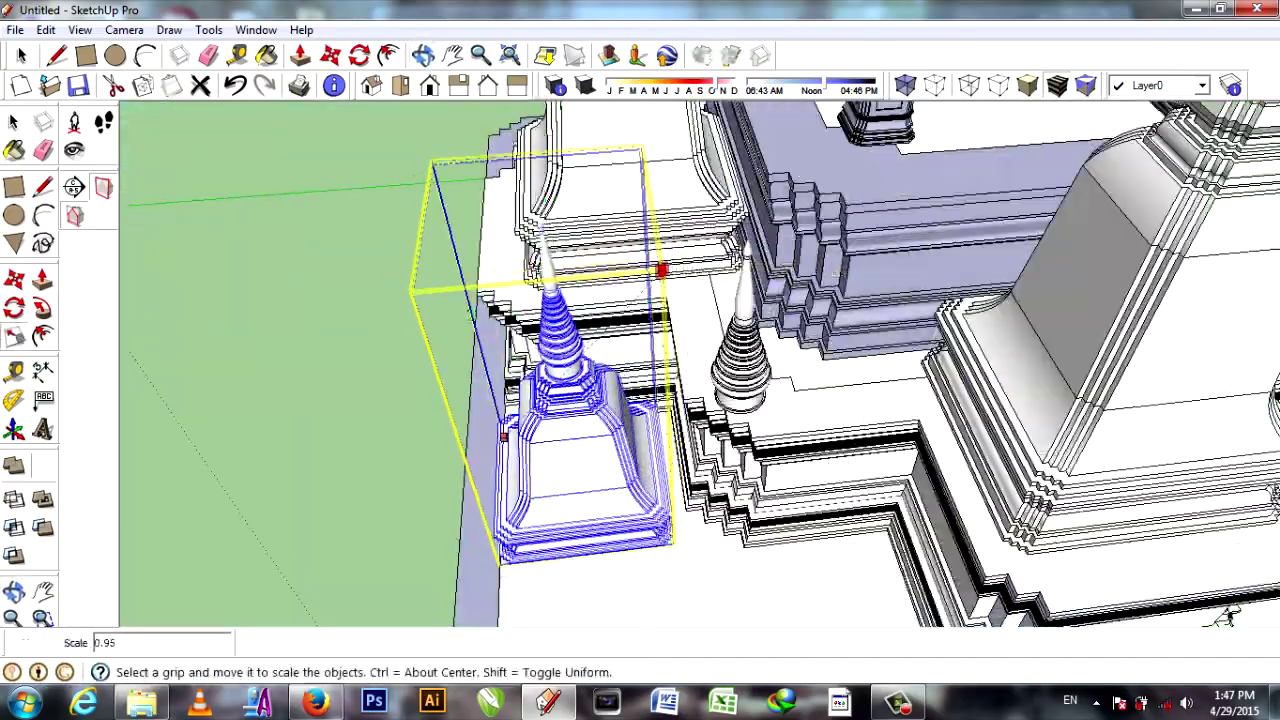
# Place a small stupa copy along the platform edge from a low side view.
pyautogui.moveTo(1225, 615); pyautogui.dragTo(900, 450, button='middle')
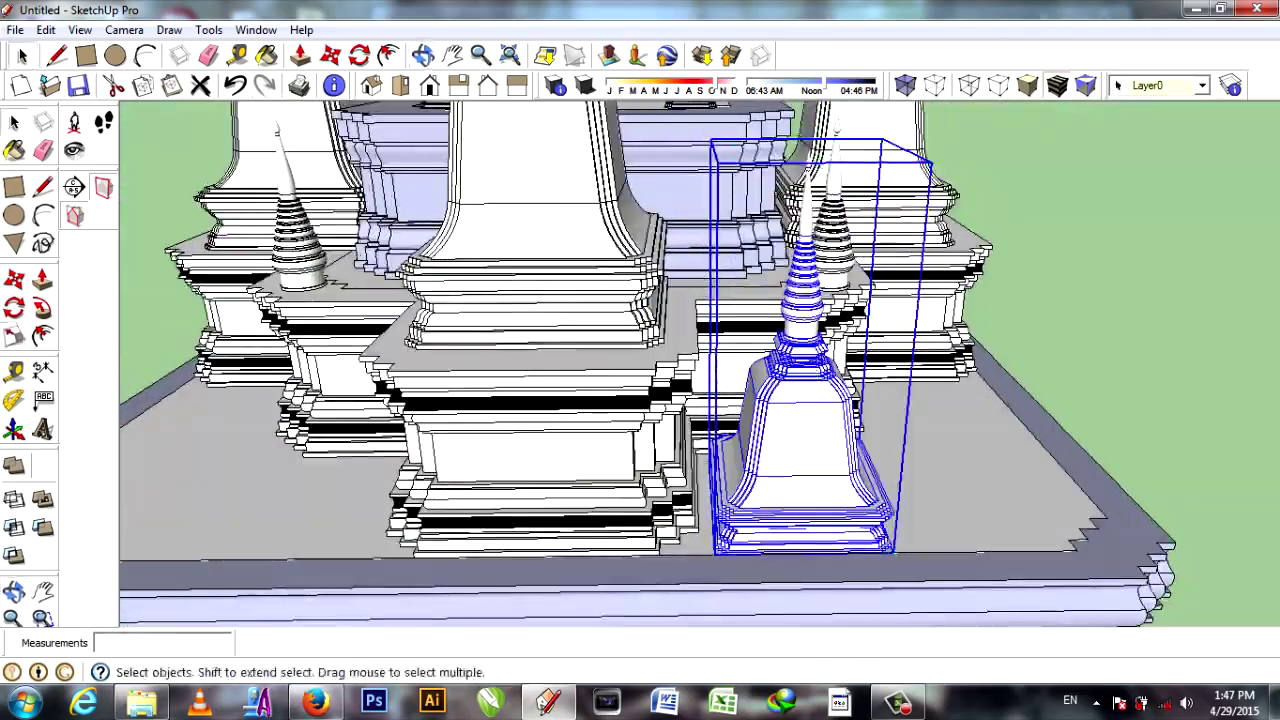
pyautogui.scroll(3, 800, 480)
pyautogui.scroll(2, 828, 544)
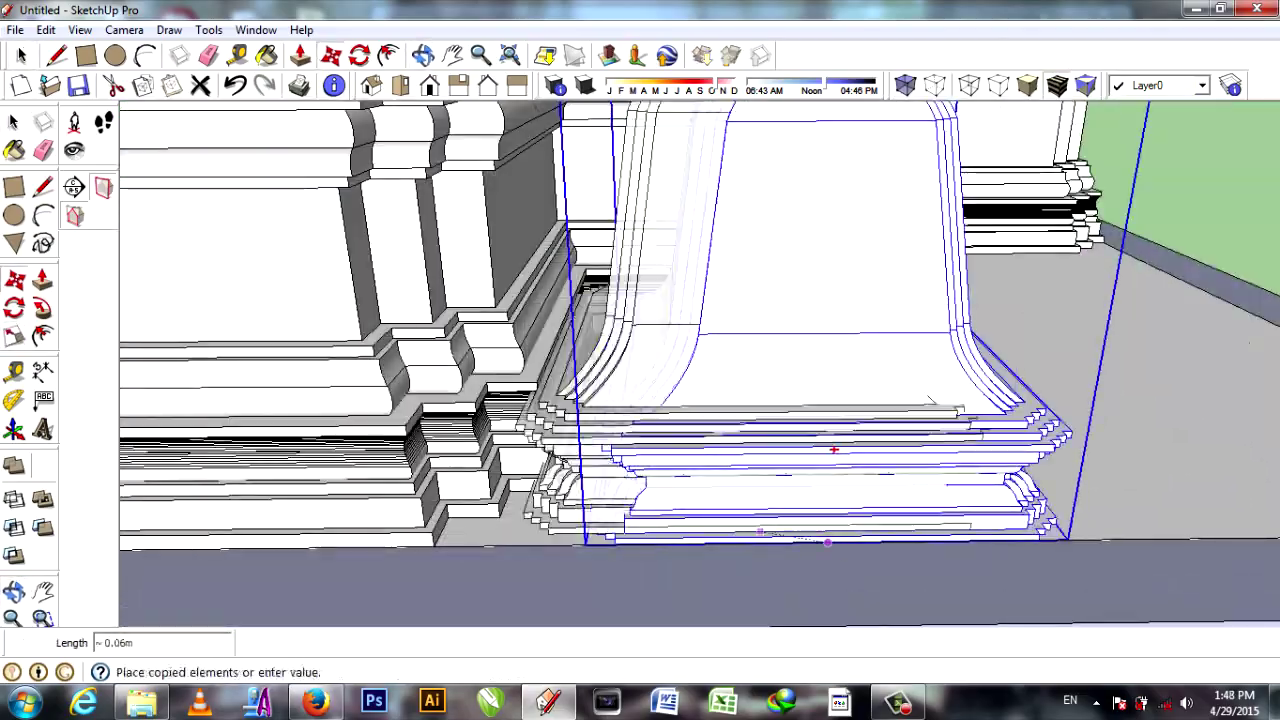
pyautogui.scroll(-3, 828, 543)
pyautogui.scroll(3, 370, 532)
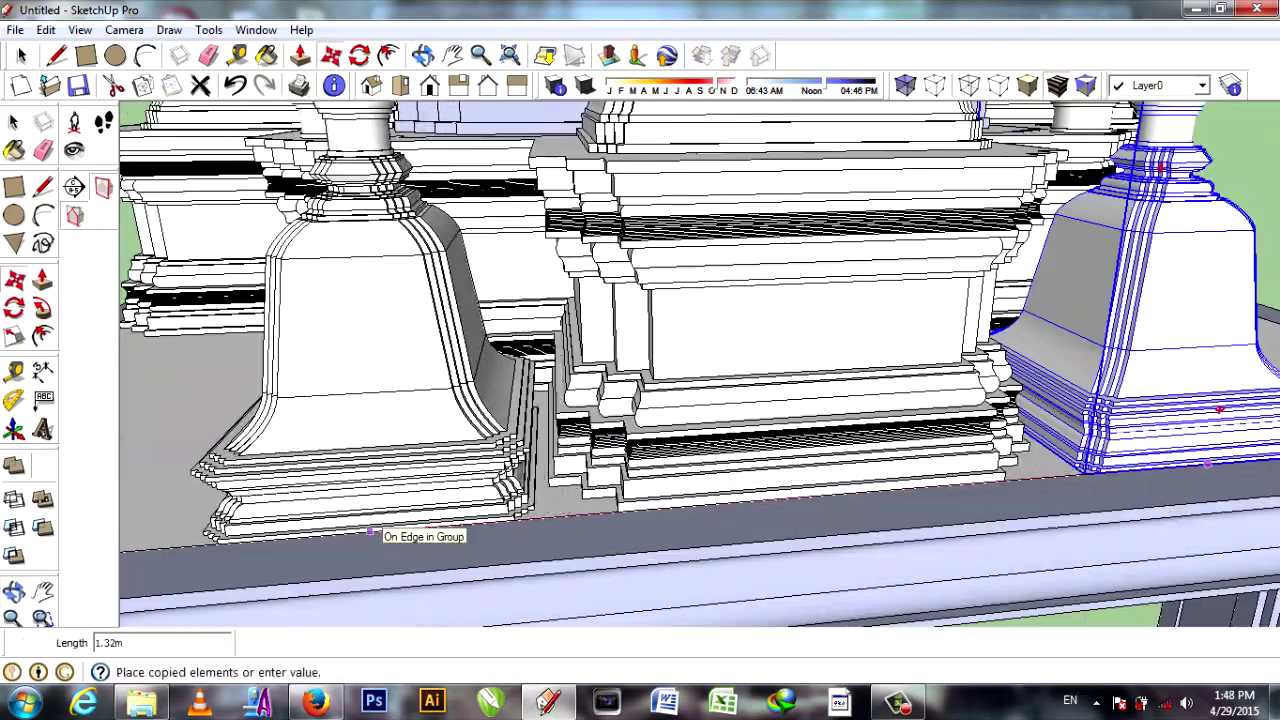
pyautogui.click(370, 532)
pyautogui.scroll(-3, 370, 532)
pyautogui.moveTo(370, 532)
pyautogui.mouseDown(button='middle')
pyautogui.moveTo(428, 200)
pyautogui.moveTo(470, 330)
pyautogui.mouseUp(button='middle')
# Copy the two selected small stupas from their bases to the platform edge.
pyautogui.press('m')
pyautogui.press('ctrl')
pyautogui.click(520, 420)
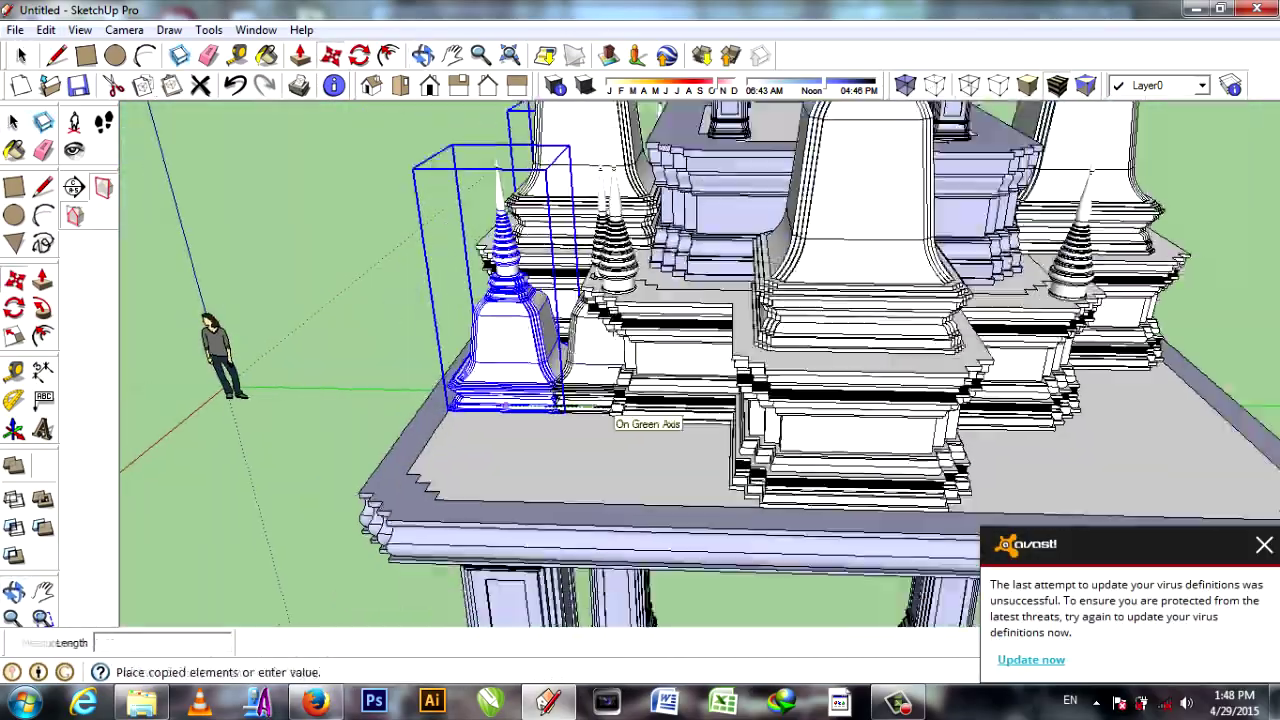
pyautogui.scroll(-2, 540, 408)
pyautogui.moveTo(955, 420); pyautogui.dragTo(900, 520, button='middle')
pyautogui.scroll(5, 900, 520)
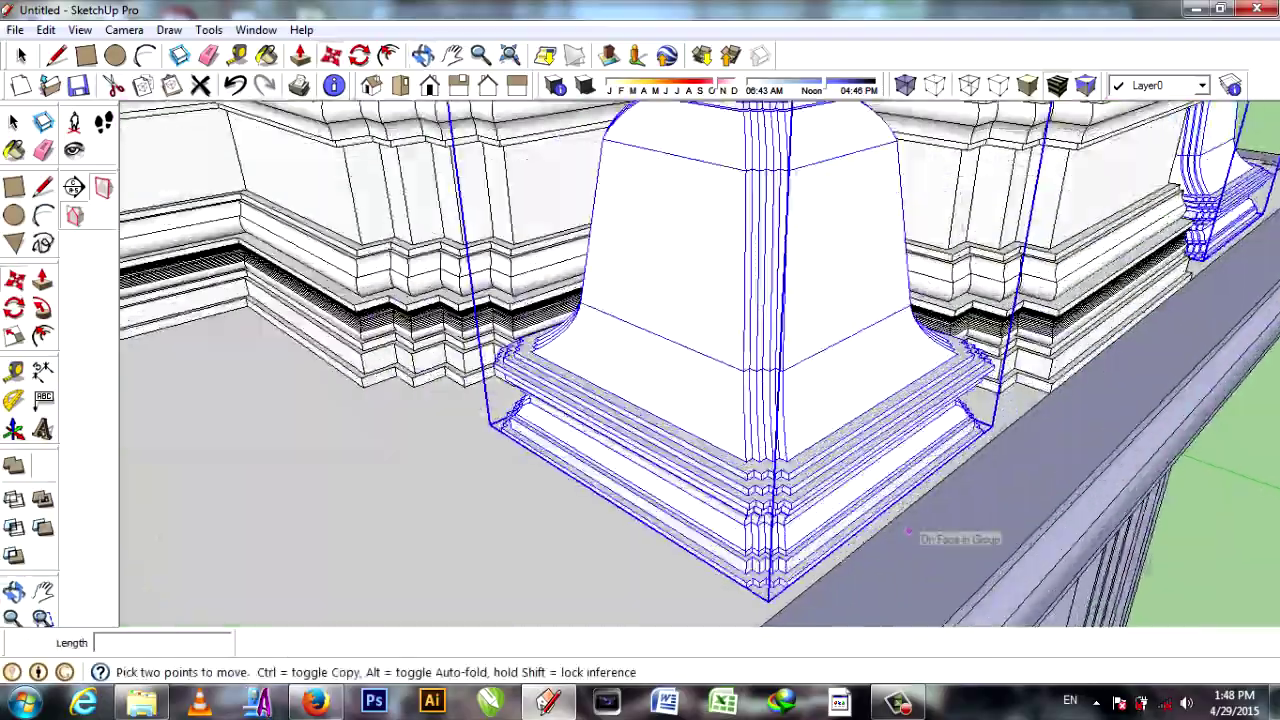
pyautogui.scroll(-10, 860, 521)
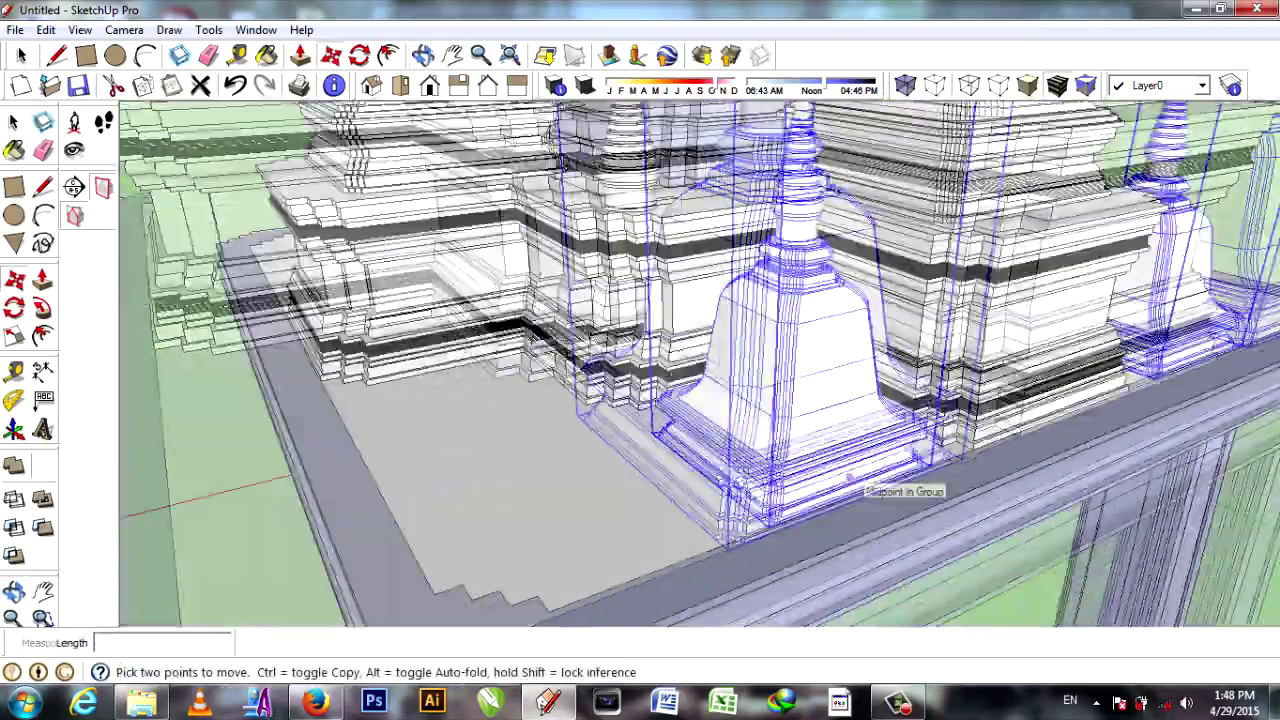
pyautogui.moveTo(860, 521); pyautogui.dragTo(700, 450, button='middle')
pyautogui.moveTo(890, 462); pyautogui.dragTo(905, 455, button='middle')
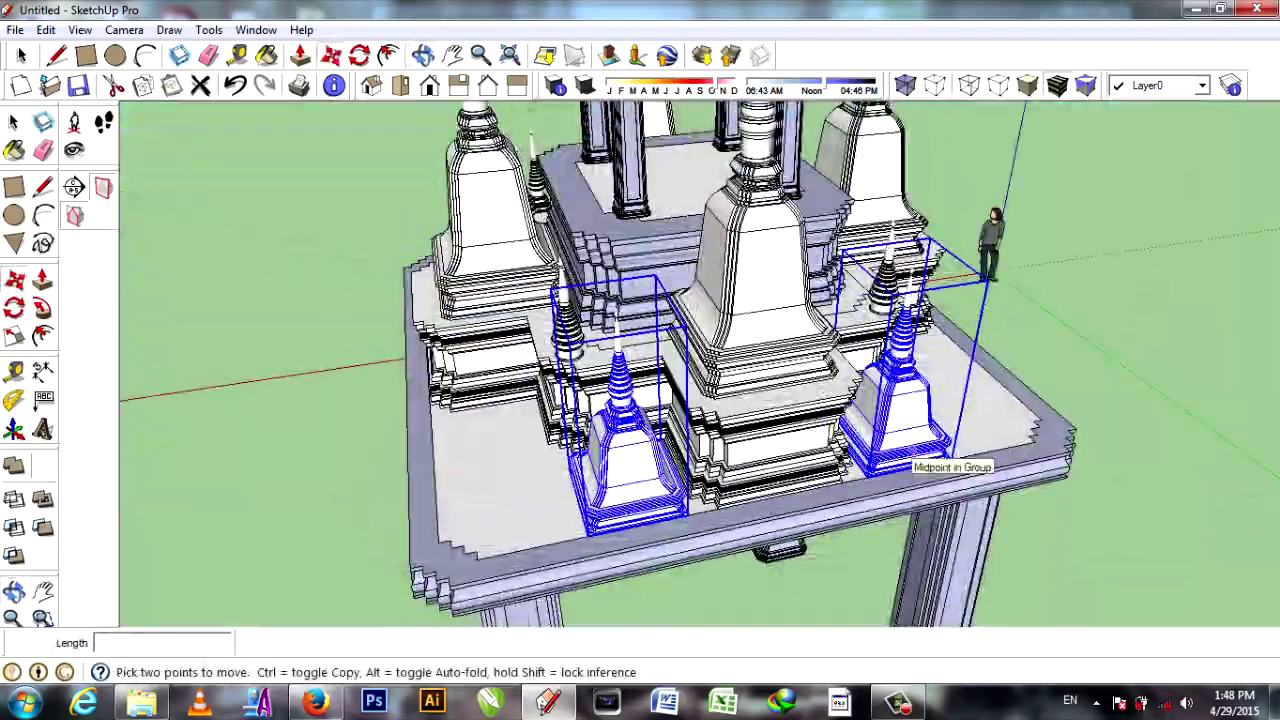
pyautogui.click(905, 455)
pyautogui.press('ctrl')
pyautogui.scroll(-3, 700, 450)
pyautogui.scroll(-2, 400, 480)
pyautogui.click(640, 475)
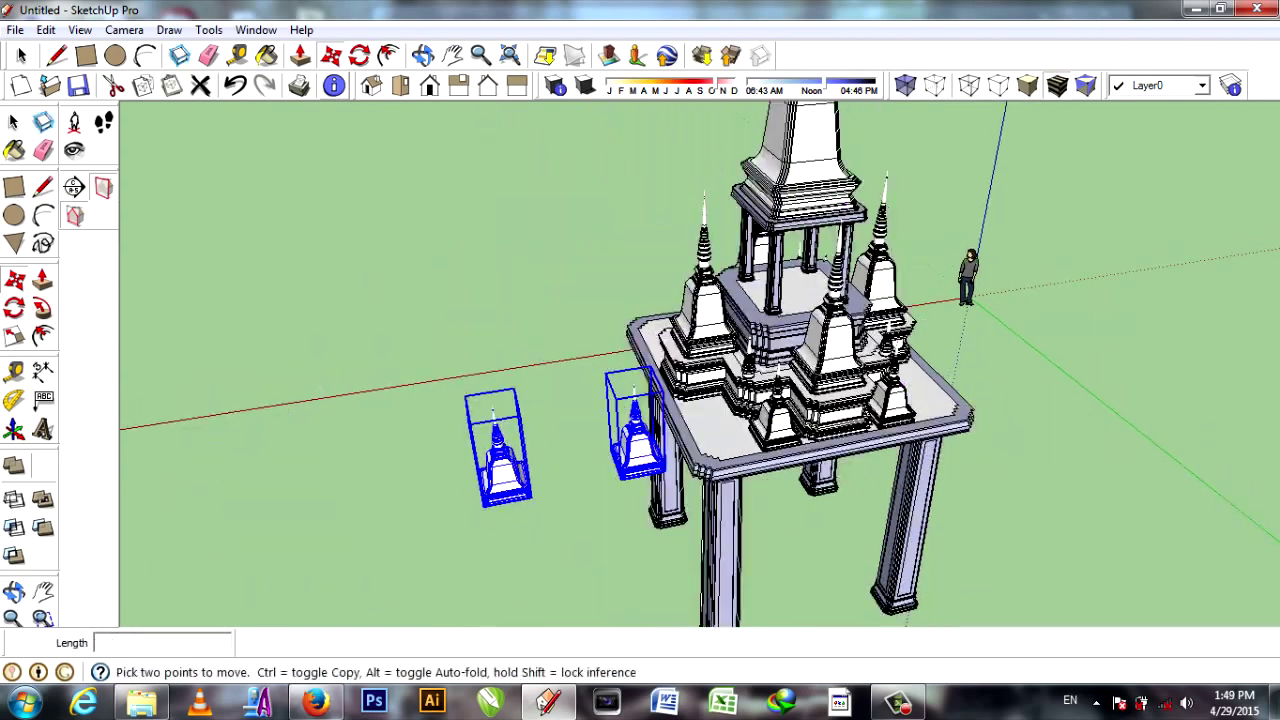
# Orbit and zoom around the platform to check the new stupas line up with the rim.
pyautogui.moveTo(700, 450); pyautogui.dragTo(760, 425, button='middle')
pyautogui.scroll(5, 760, 425)
pyautogui.scroll(2, 758, 472)
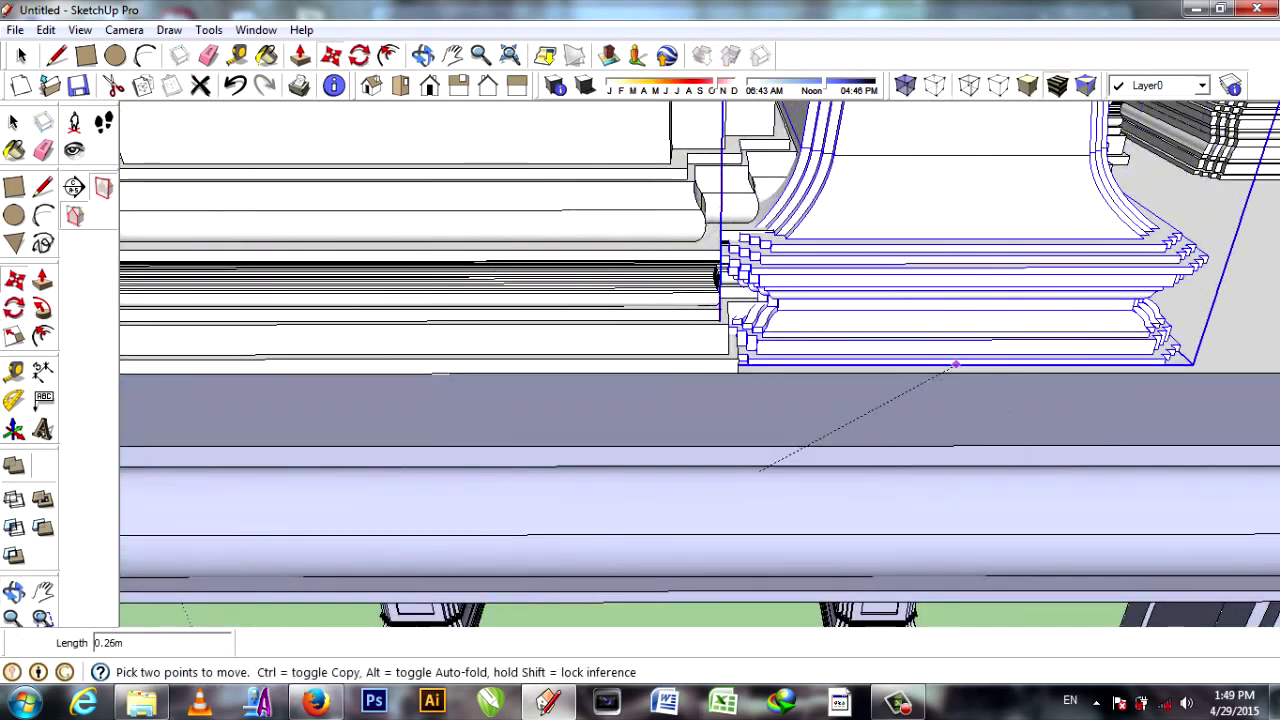
pyautogui.scroll(-3, 700, 400)
pyautogui.moveTo(700, 400); pyautogui.dragTo(740, 380, button='middle')
pyautogui.scroll(3, 740, 380)
pyautogui.scroll(2, 740, 380)
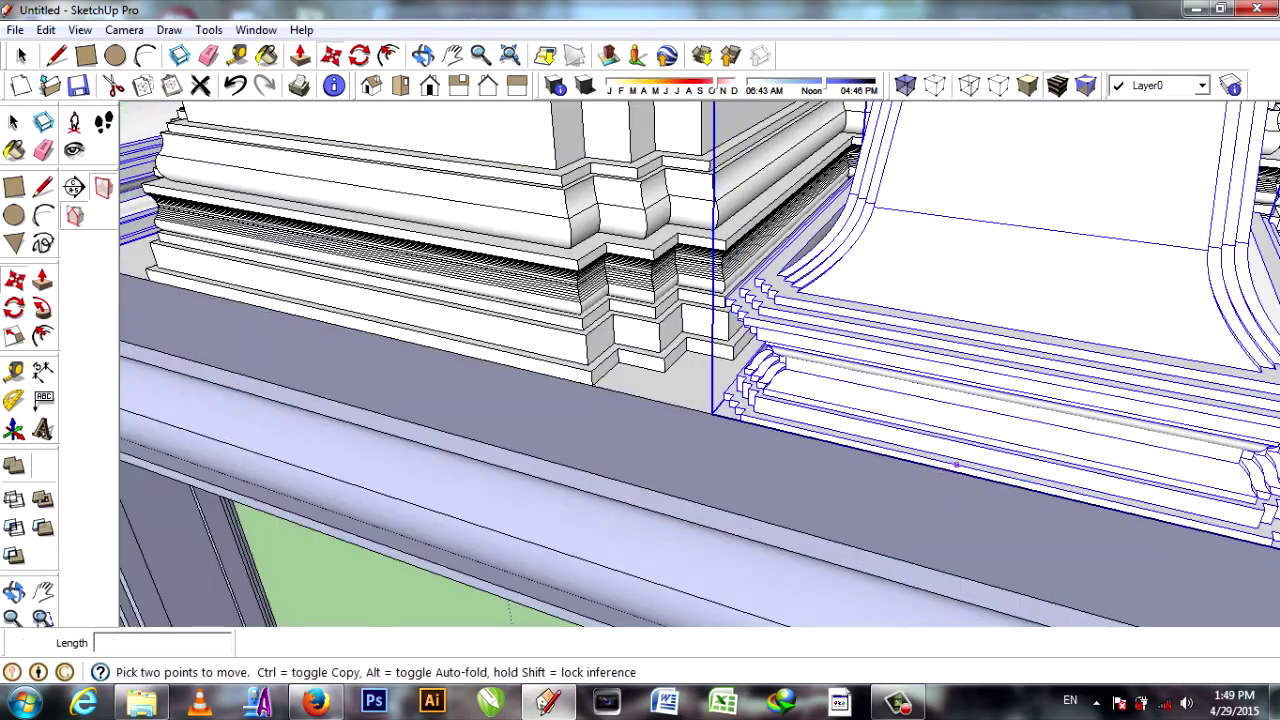
pyautogui.scroll(-3, 640, 360)
pyautogui.moveTo(640, 360)
pyautogui.mouseDown(button='middle')
pyautogui.moveTo(700, 380)
pyautogui.moveTo(640, 340)
pyautogui.mouseUp(button='middle')
pyautogui.scroll(-2, 700, 380)
pyautogui.scroll(5, 560, 330)
pyautogui.scroll(3, 610, 430)
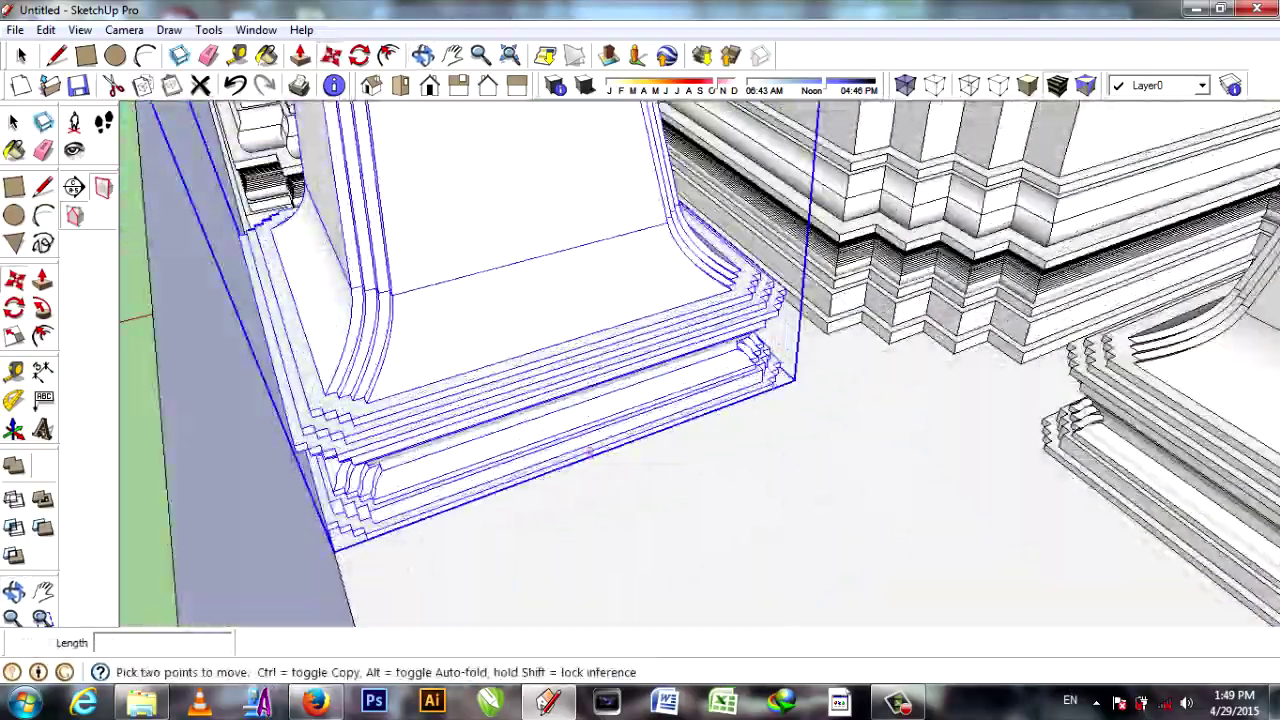
pyautogui.scroll(-4, 640, 360)
pyautogui.moveTo(640, 360); pyautogui.dragTo(680, 370, button='middle')
pyautogui.scroll(-2, 680, 370)
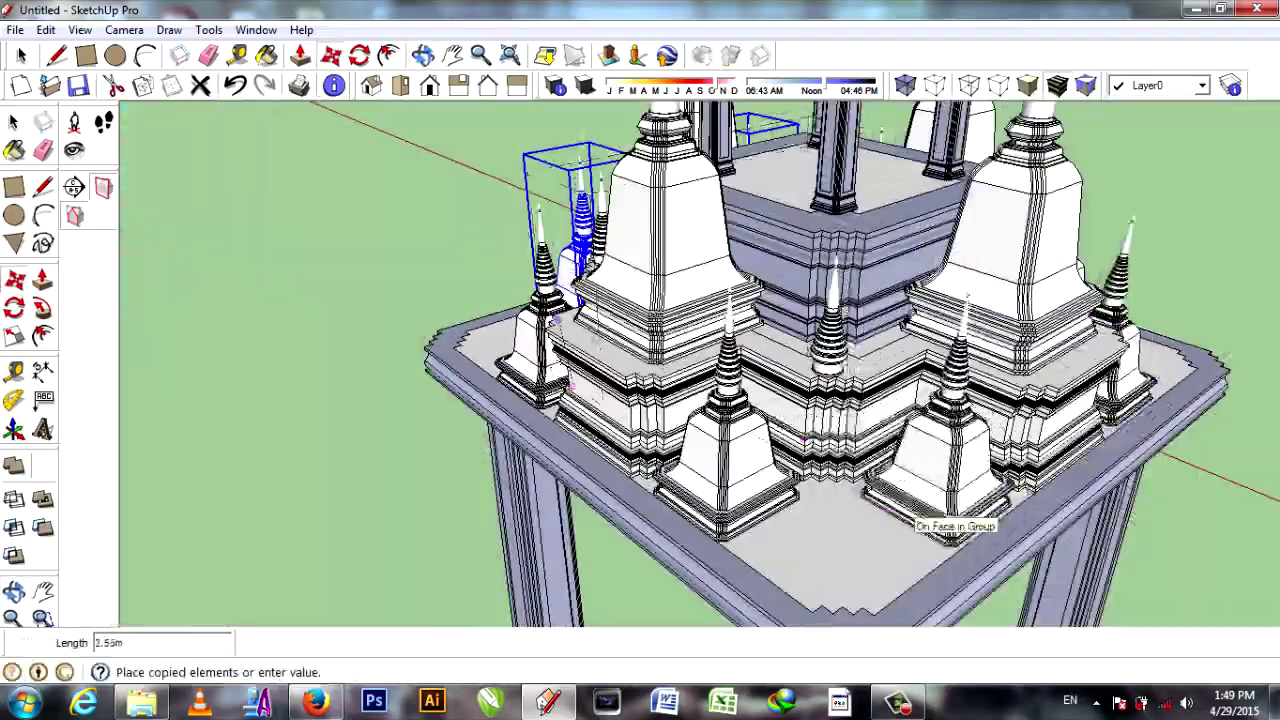
pyautogui.moveTo(912, 518); pyautogui.dragTo(800, 516, button='middle')
pyautogui.scroll(5, 743, 515)
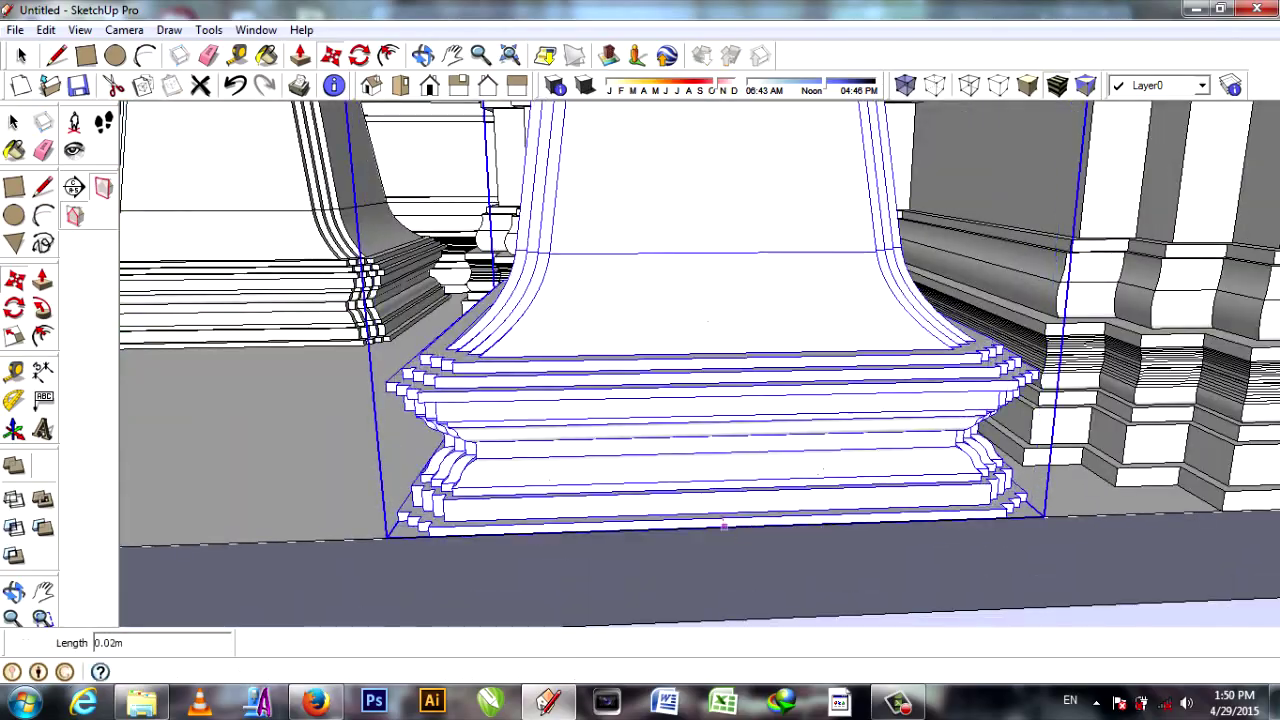
pyautogui.scroll(-5, 723, 524)
pyautogui.scroll(-3, 723, 524)
pyautogui.moveTo(723, 524); pyautogui.dragTo(780, 400, button='middle')
pyautogui.scroll(2, 780, 400)
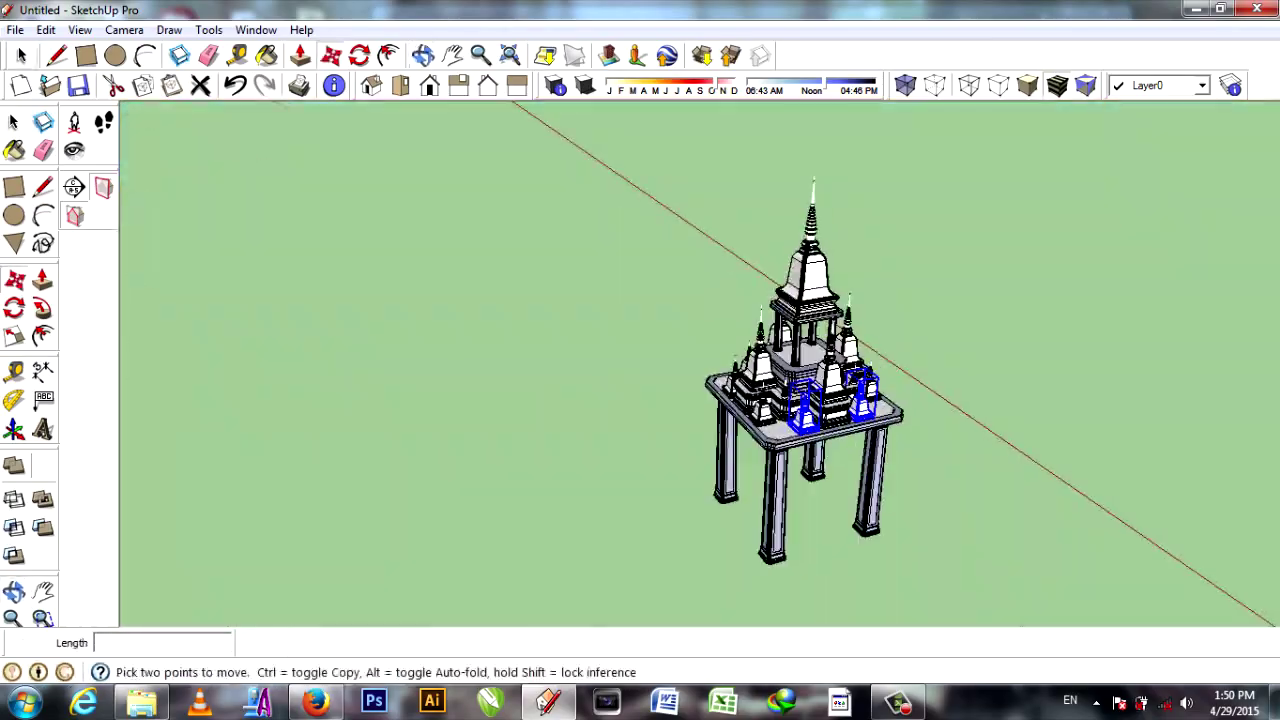
# Zoom and orbit around the platform to inspect the small stupa bases.
pyautogui.scroll(5, 770, 420)
pyautogui.scroll(3, 770, 420)
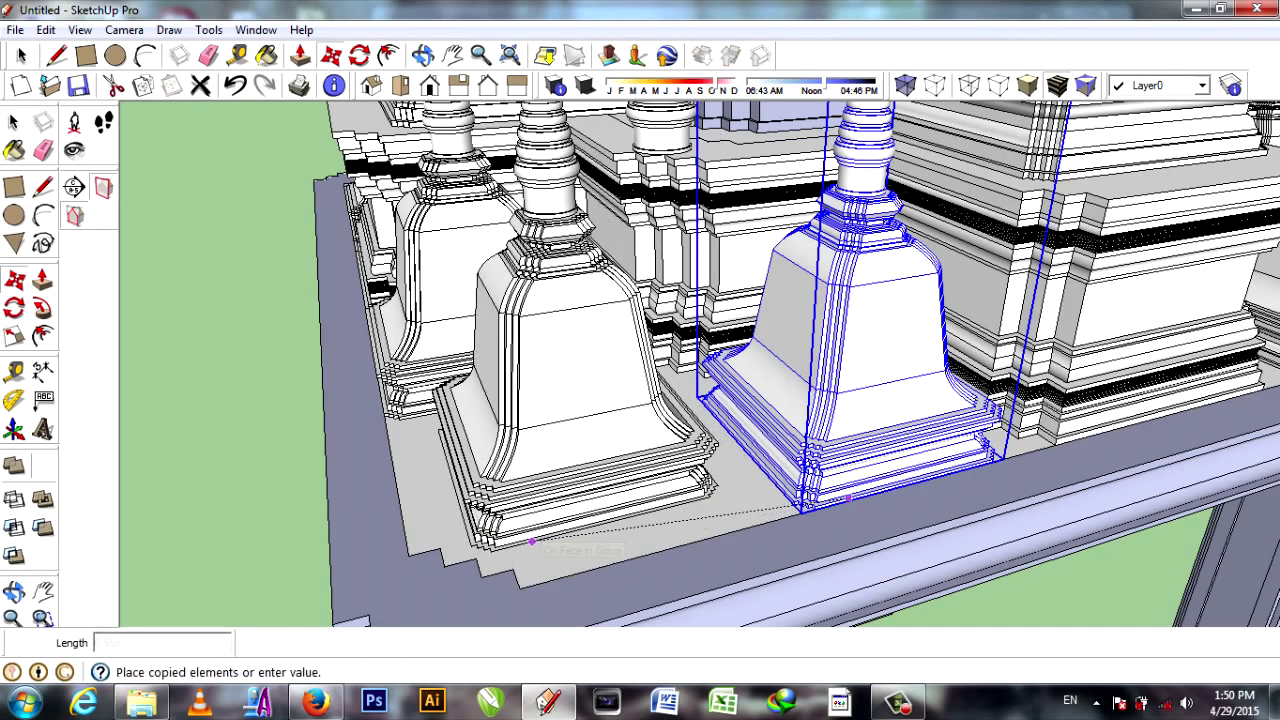
pyautogui.scroll(2, 848, 497)
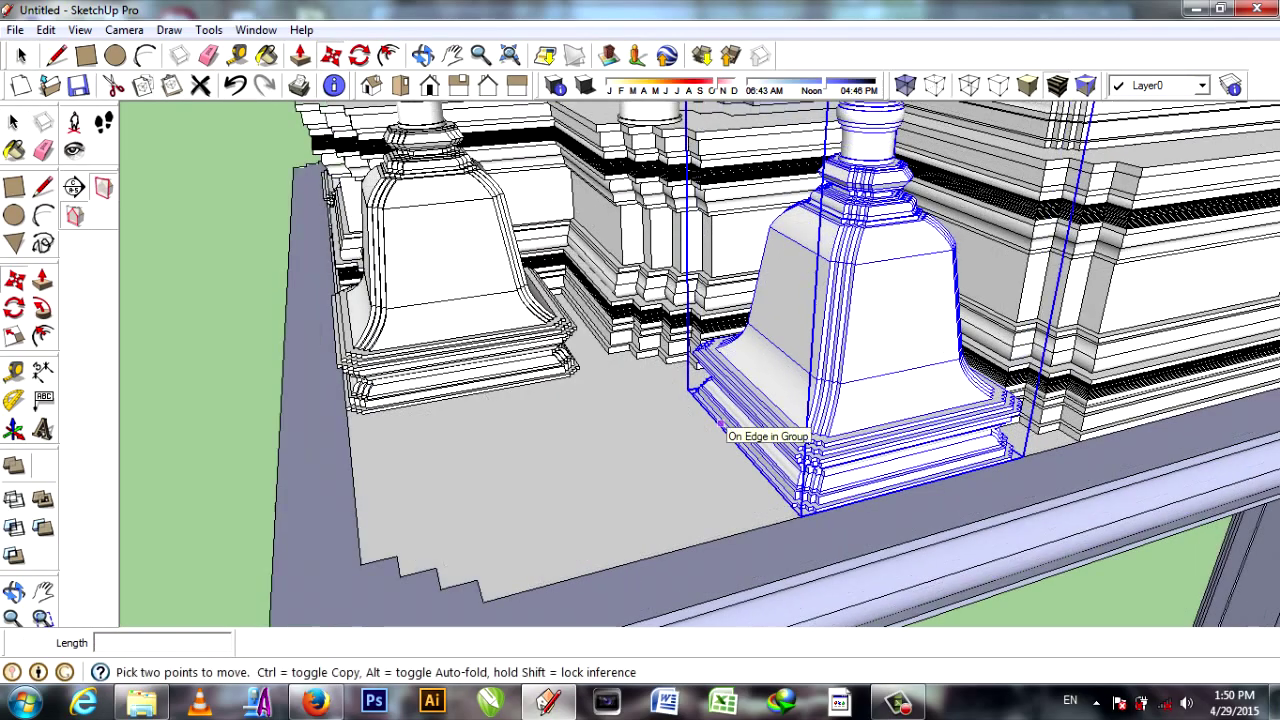
pyautogui.scroll(3, 731, 428)
pyautogui.scroll(2, 971, 343)
pyautogui.scroll(-6, 527, 484)
pyautogui.scroll(2, 527, 484)
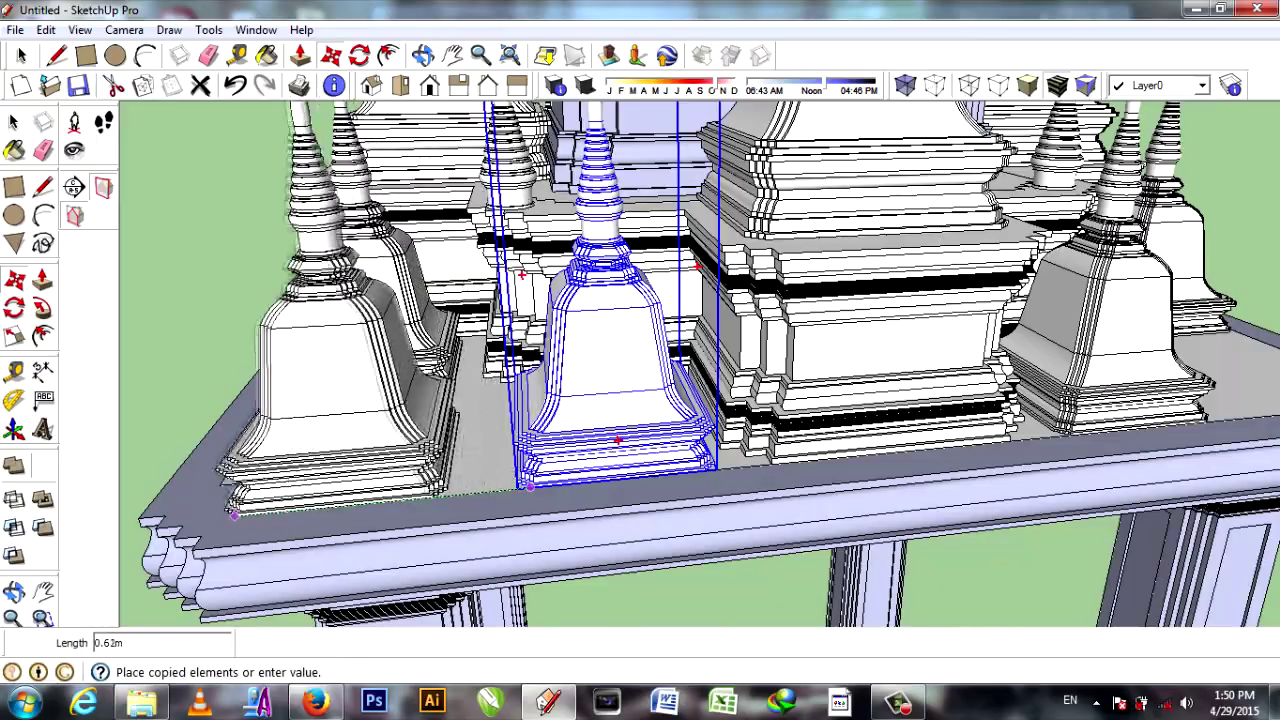
pyautogui.moveTo(560, 450); pyautogui.dragTo(1000, 420, button='middle')
pyautogui.scroll(3, 1050, 510)
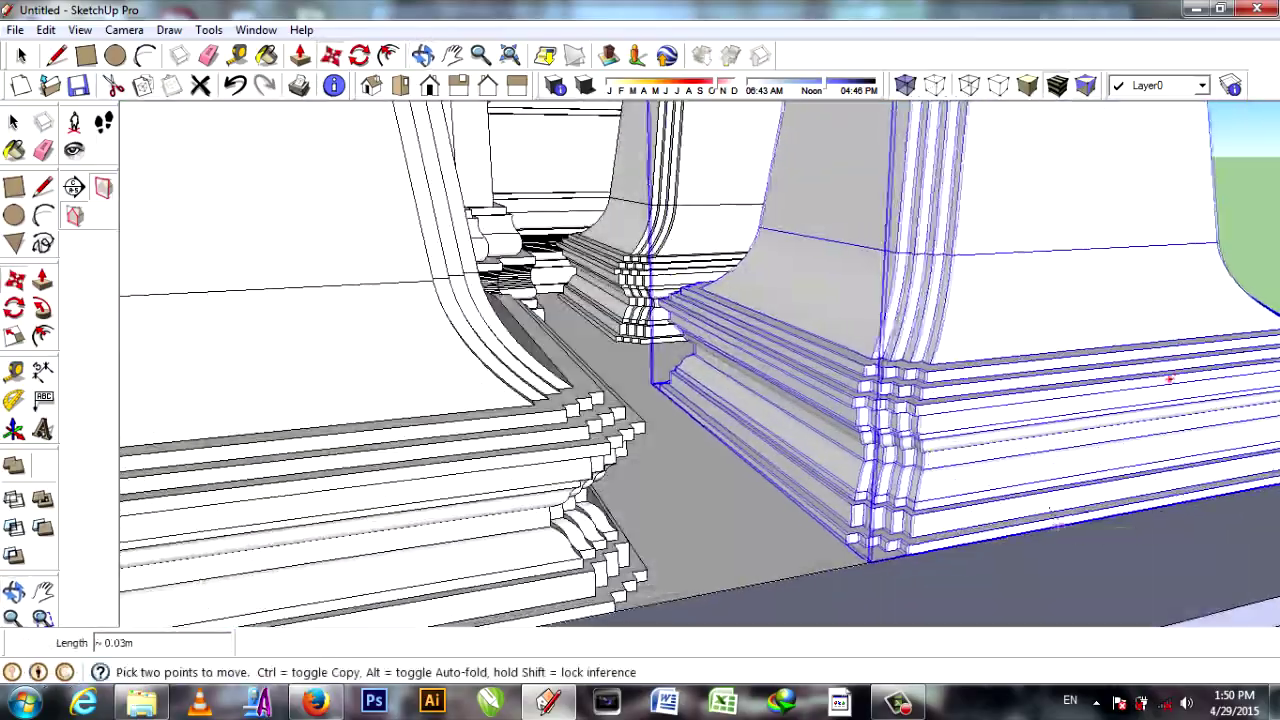
pyautogui.moveTo(1189, 377); pyautogui.dragTo(900, 380, button='middle')
pyautogui.scroll(-3, 700, 300)
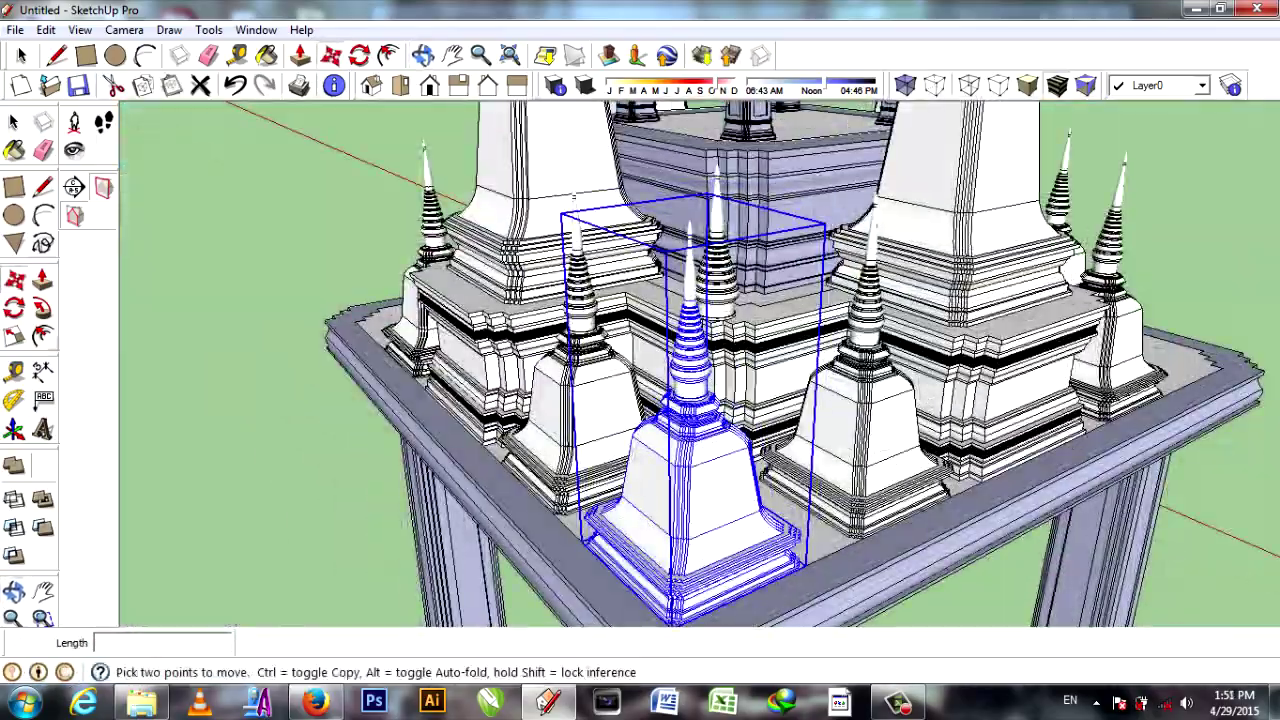
pyautogui.moveTo(763, 475); pyautogui.dragTo(720, 430, button='middle')
pyautogui.scroll(3, 720, 430)
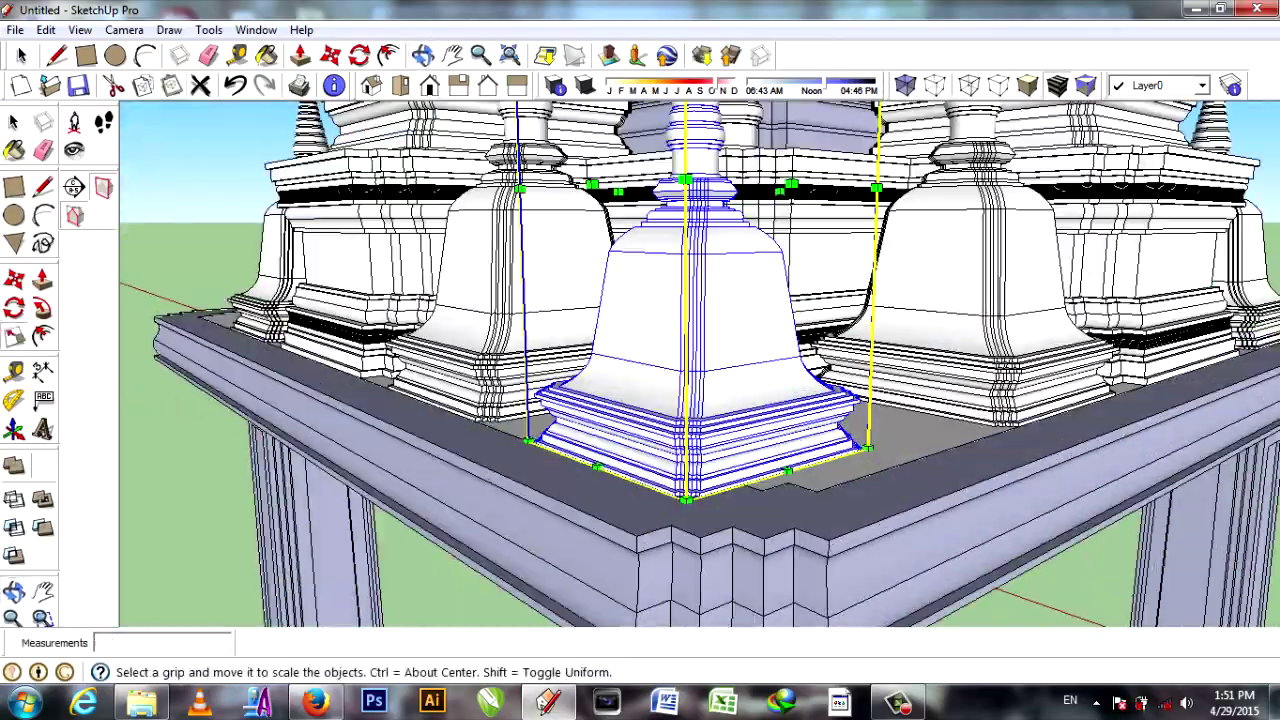
# Switch from scaling to moving the selected stupa, picking its base corner.
pyautogui.press('m')
pyautogui.scroll(2, 790, 458)
pyautogui.scroll(-2, 879, 489)
pyautogui.moveTo(879, 489); pyautogui.dragTo(600, 480, button='middle')
pyautogui.scroll(3, 460, 494)
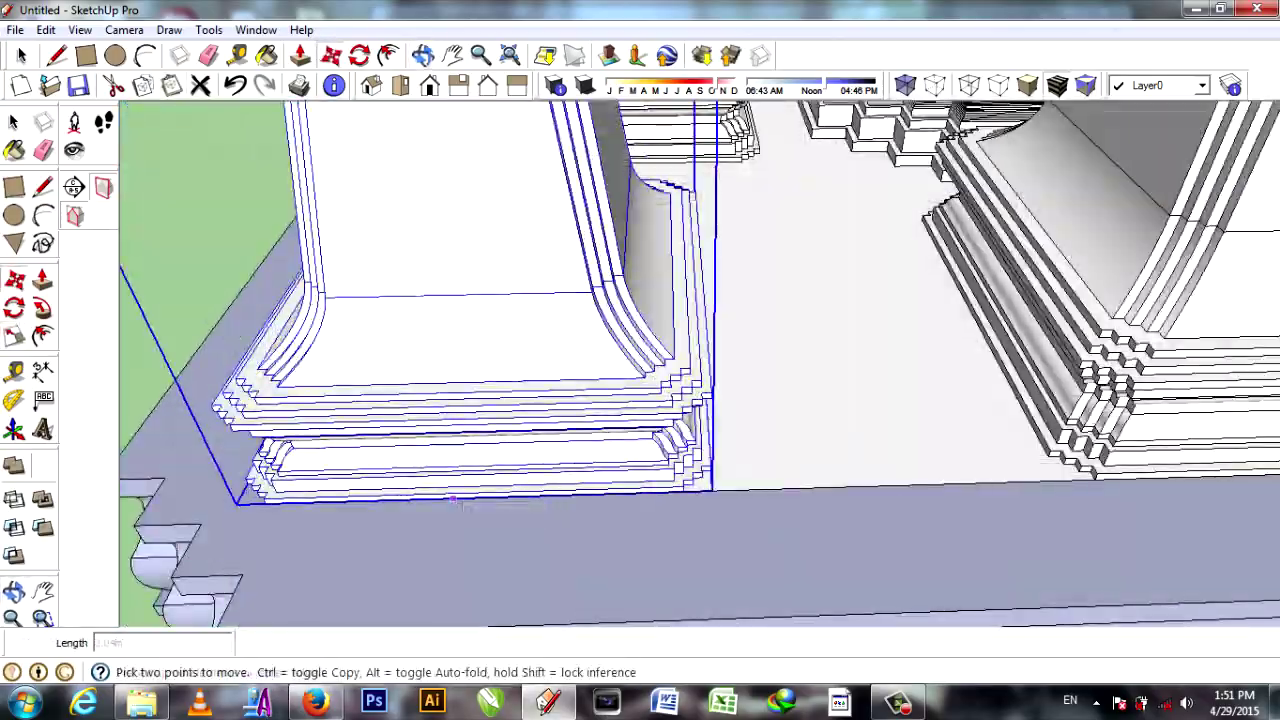
pyautogui.keyDown('ctrl'); pyautogui.click(452, 498); pyautogui.keyUp('ctrl')
pyautogui.scroll(-4, 325, 455)
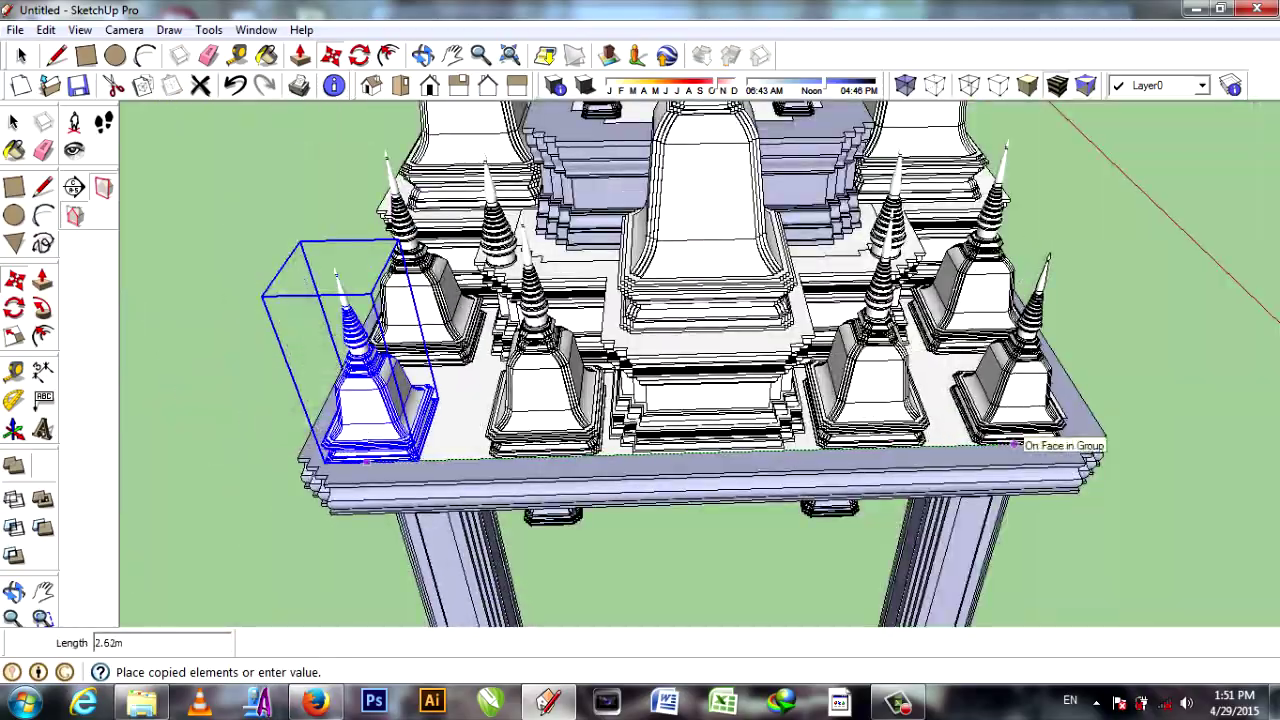
pyautogui.scroll(5, 832, 540)
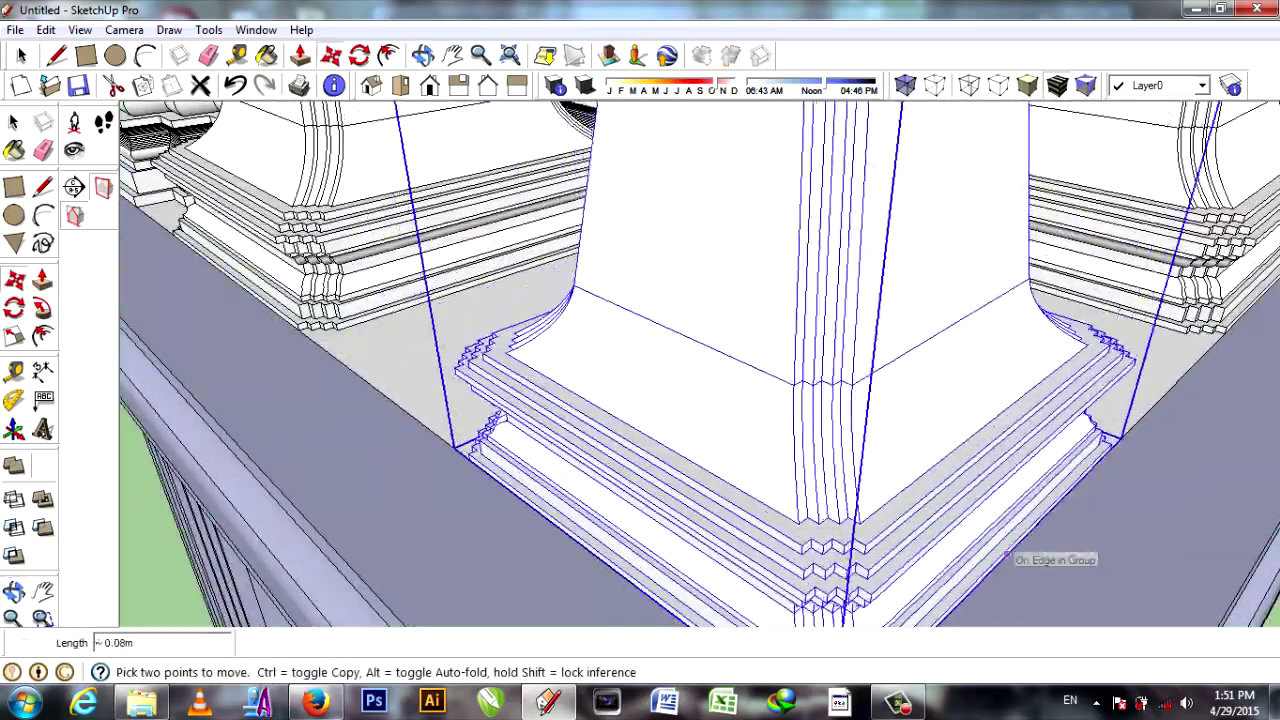
pyautogui.scroll(2, 1020, 452)
pyautogui.scroll(-3, 1010, 551)
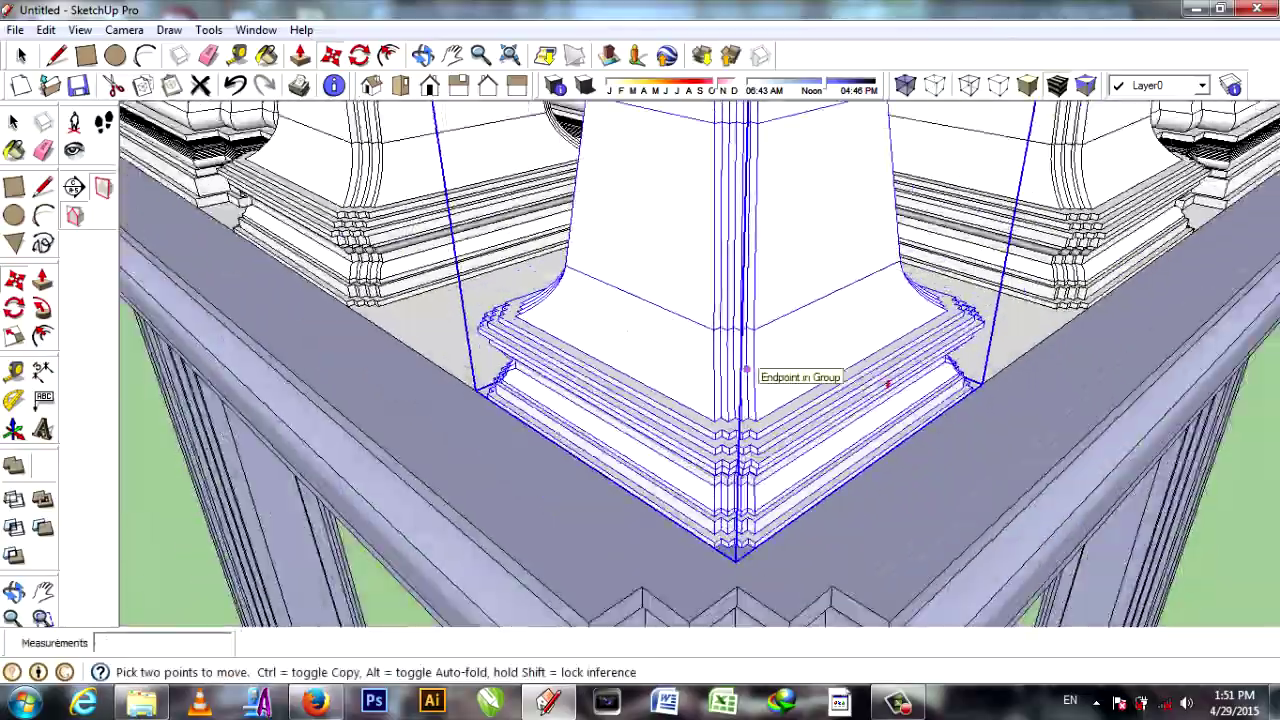
pyautogui.moveTo(737, 360); pyautogui.dragTo(700, 300, button='middle')
pyautogui.scroll(3, 700, 300)
pyautogui.scroll(3, 649, 192)
pyautogui.scroll(-4, 649, 192)
pyautogui.scroll(-3, 843, 423)
pyautogui.scroll(5, 600, 350)
# Copy the small stupa from its base corner to the platform corner, then return to Select.
pyautogui.press('m')
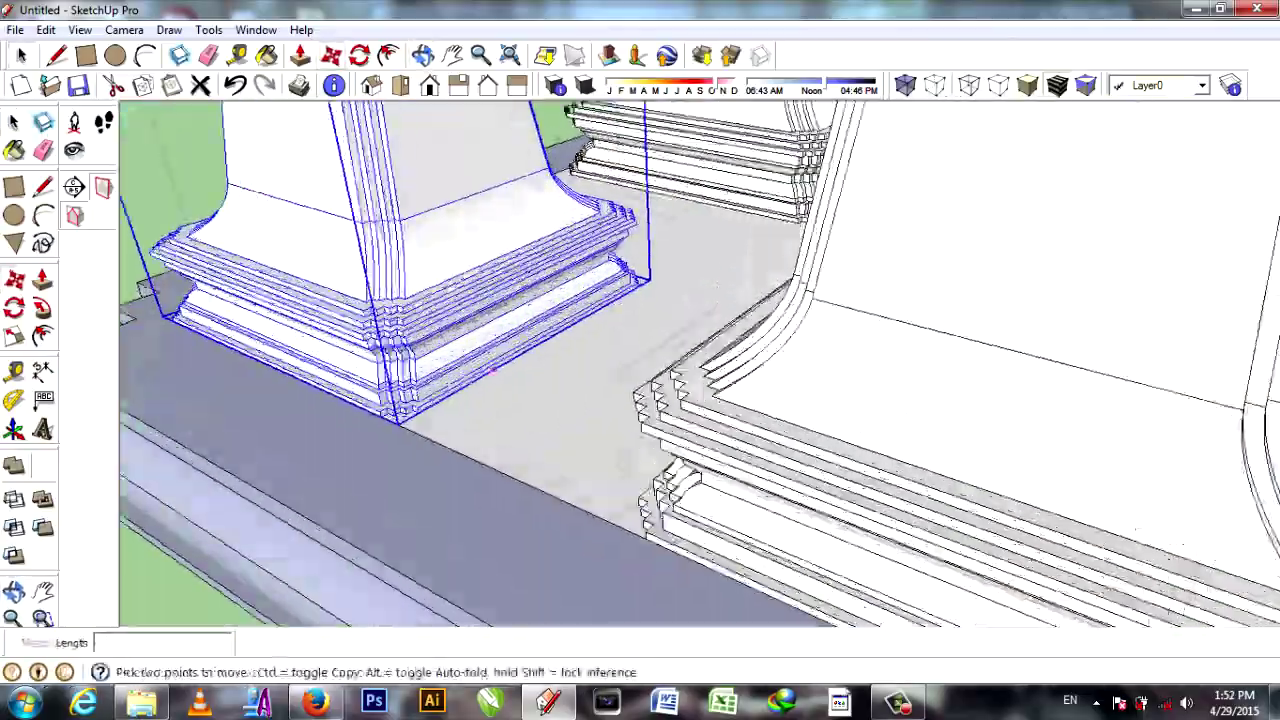
pyautogui.press('ctrl')
pyautogui.click(555, 395)
pyautogui.scroll(-3, 598, 410)
pyautogui.moveTo(598, 410); pyautogui.dragTo(650, 380, button='middle')
pyautogui.scroll(4, 650, 380)
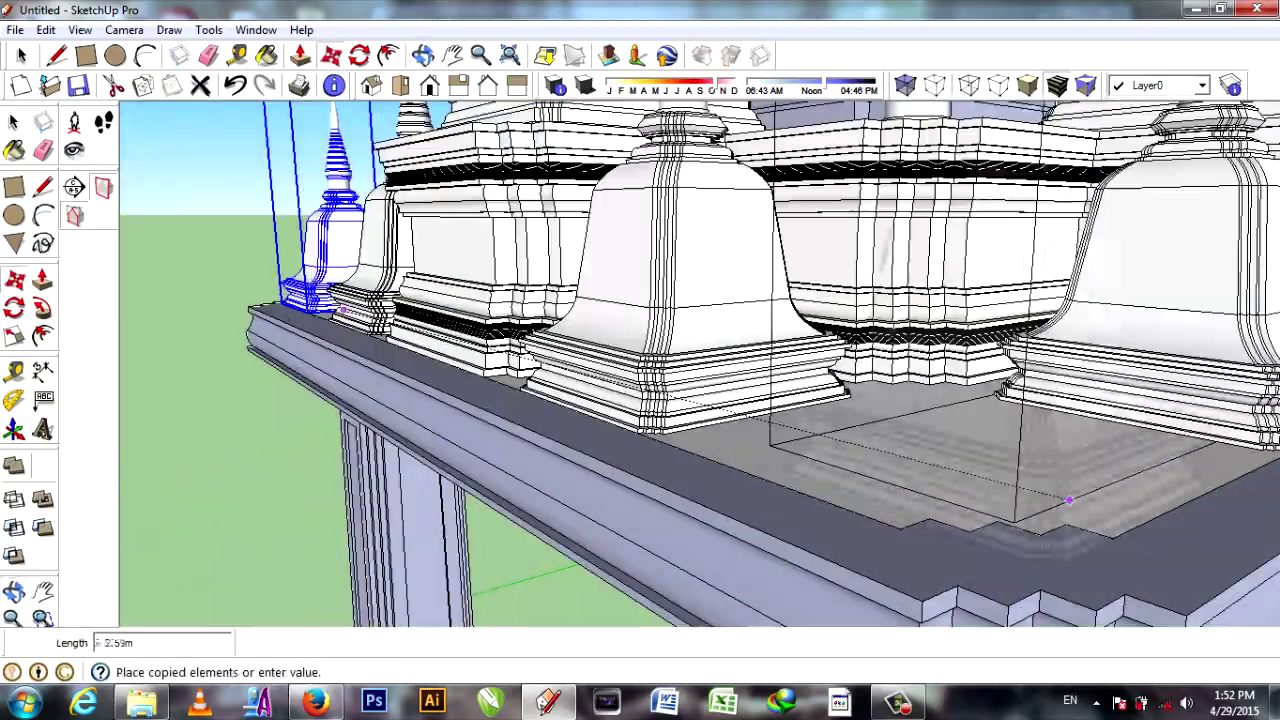
pyautogui.click(1090, 545)
pyautogui.scroll(2, 1080, 525)
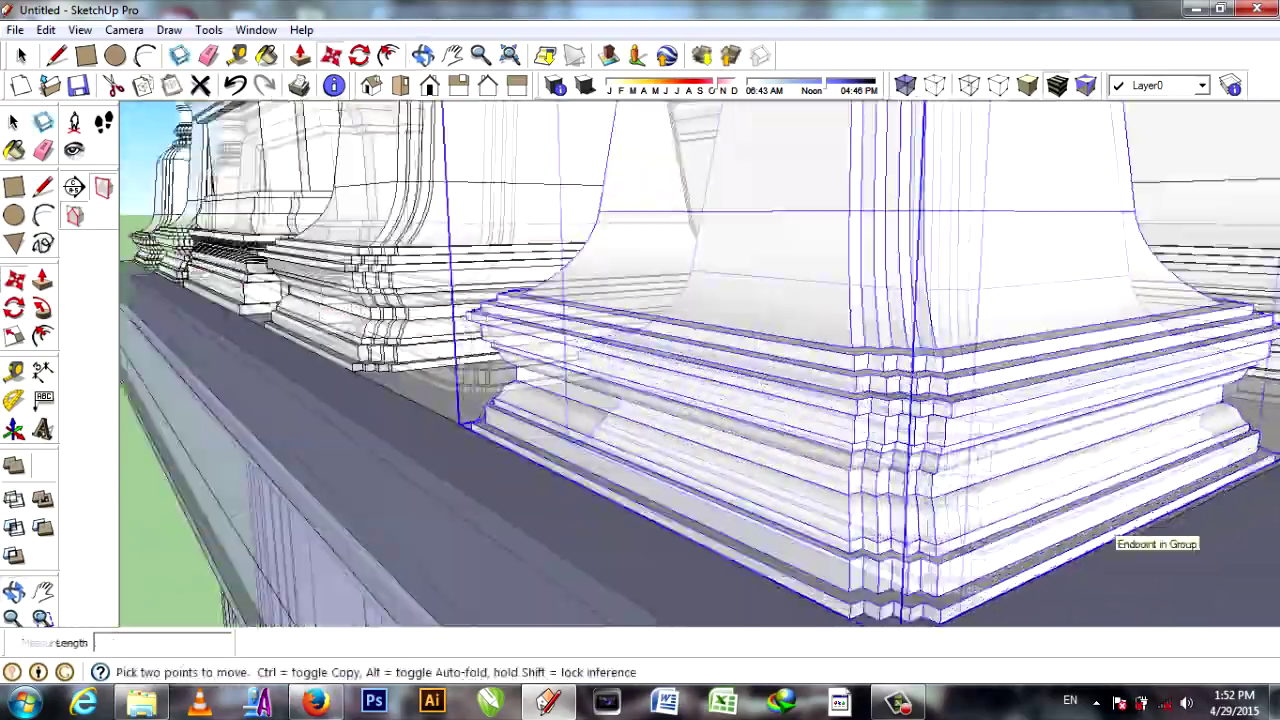
pyautogui.scroll(1, 1080, 525)
pyautogui.scroll(-4, 645, 482)
pyautogui.scroll(-4, 645, 480)
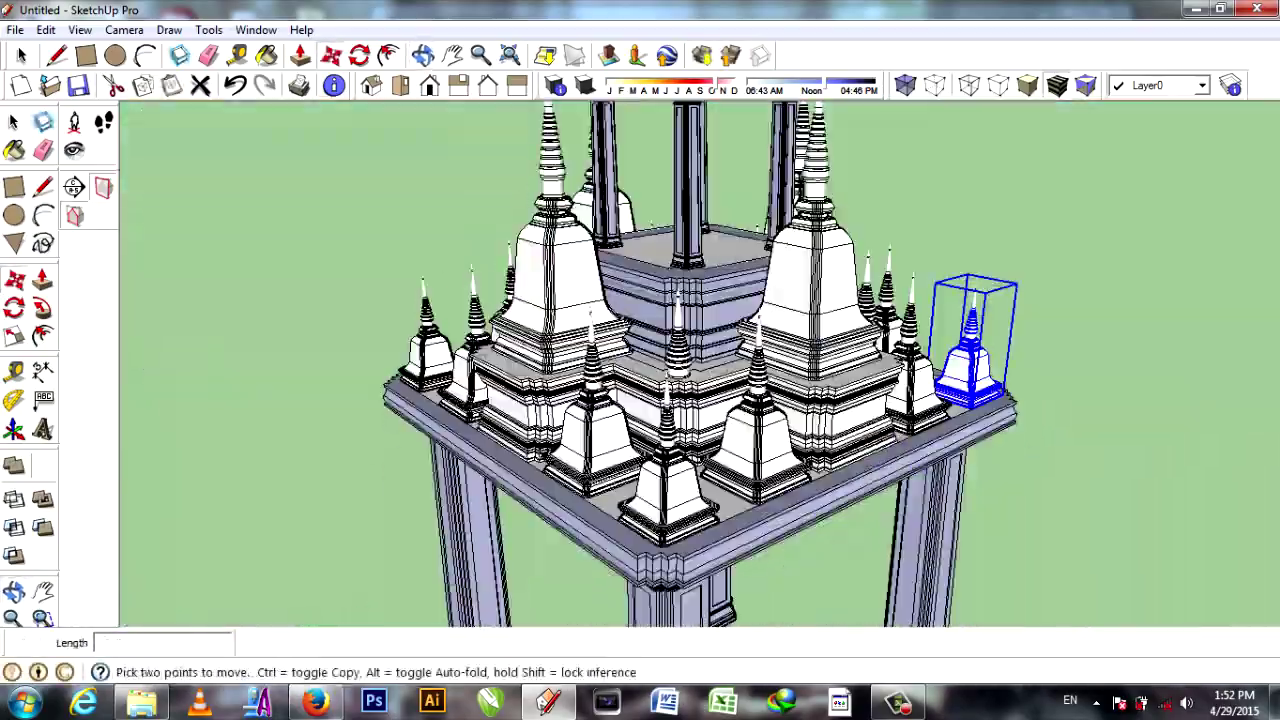
pyautogui.press('space')
pyautogui.scroll(-4, 645, 480)
pyautogui.moveTo(645, 480); pyautogui.dragTo(700, 420, button='middle')
pyautogui.moveTo(592, 304); pyautogui.dragTo(592, 360, button='middle')
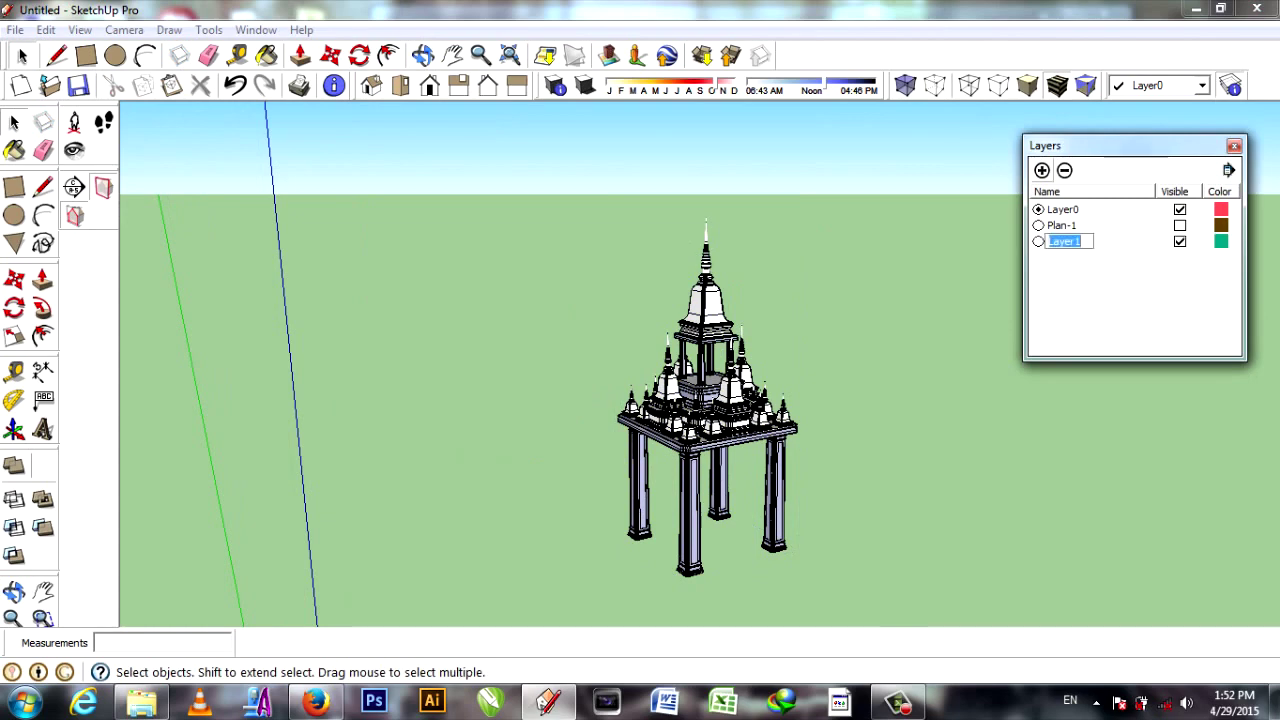
# Open Entity Info for the temple group from its context menu.
pyautogui.rightClick(731, 380)
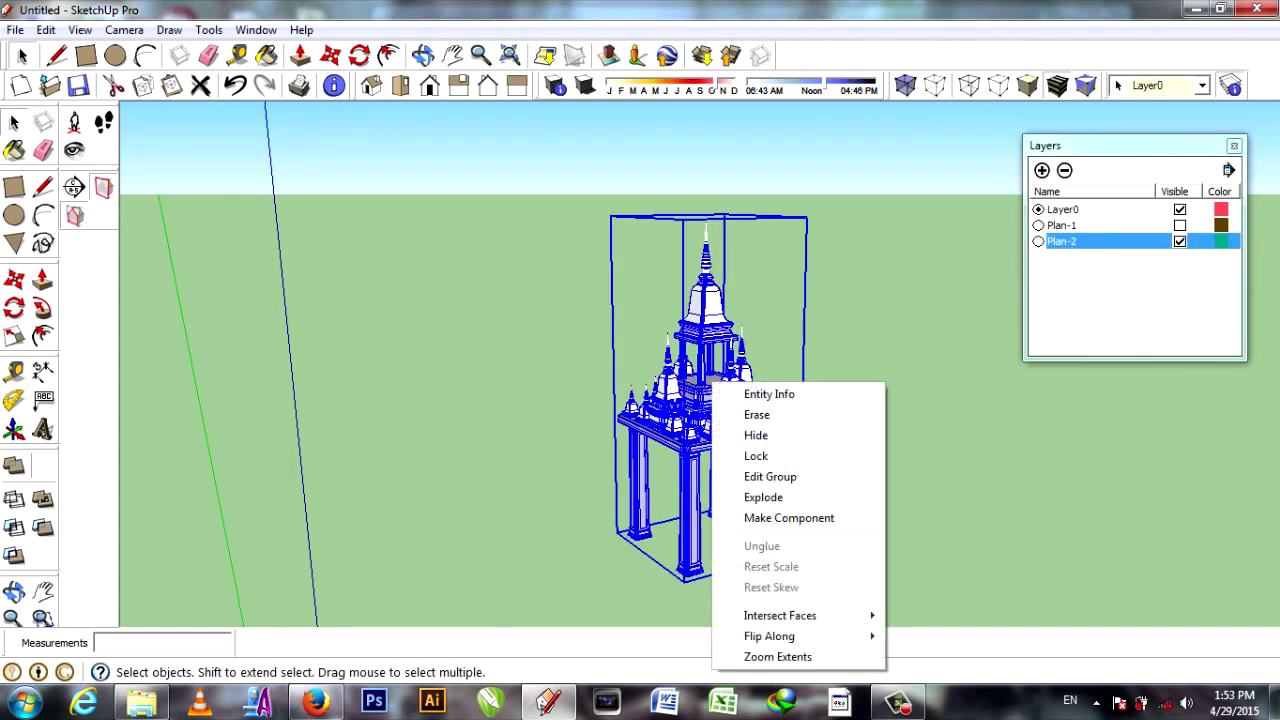
pyautogui.click(770, 394)
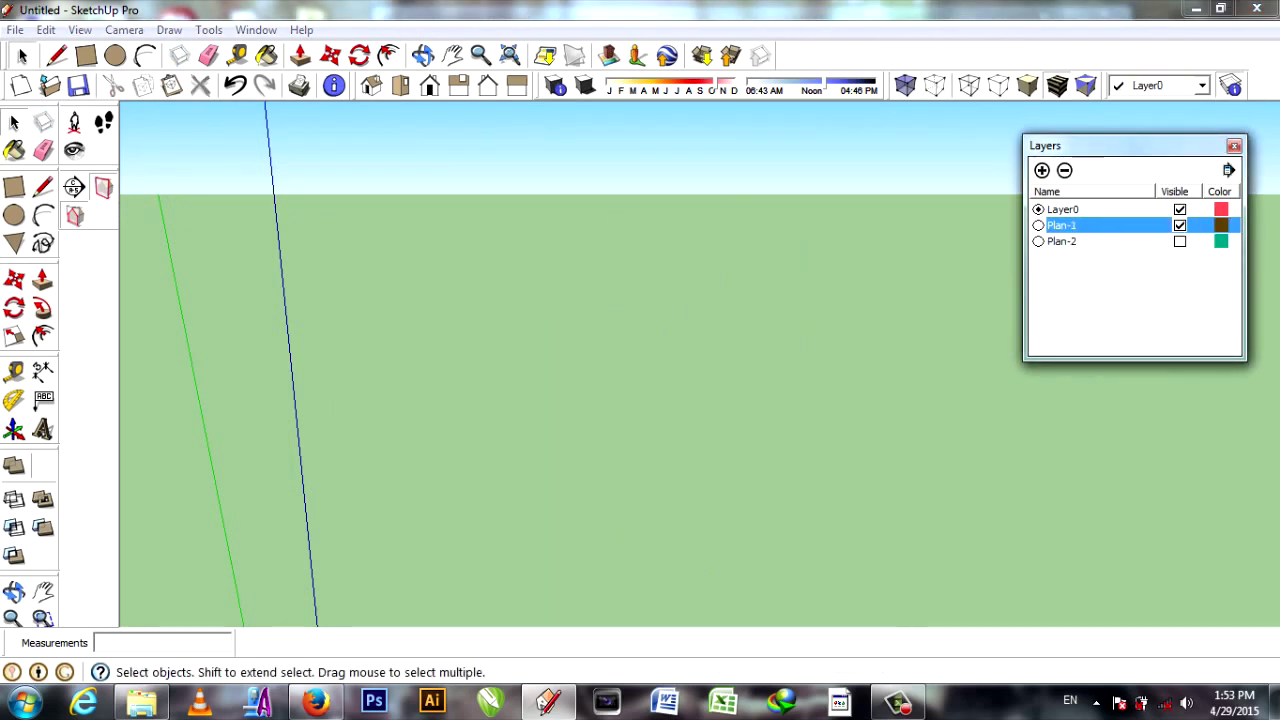